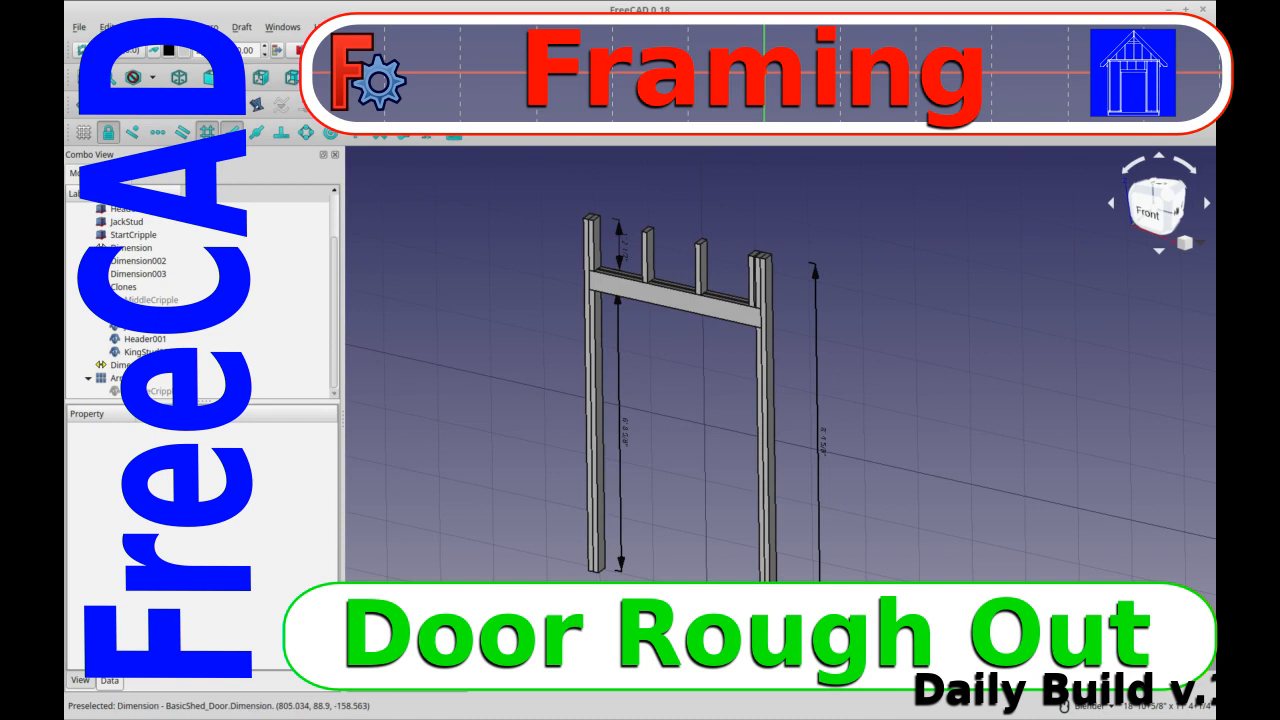
- Set the End X of the opening-width dimension below the door frame to 43 in
click(674, 607)
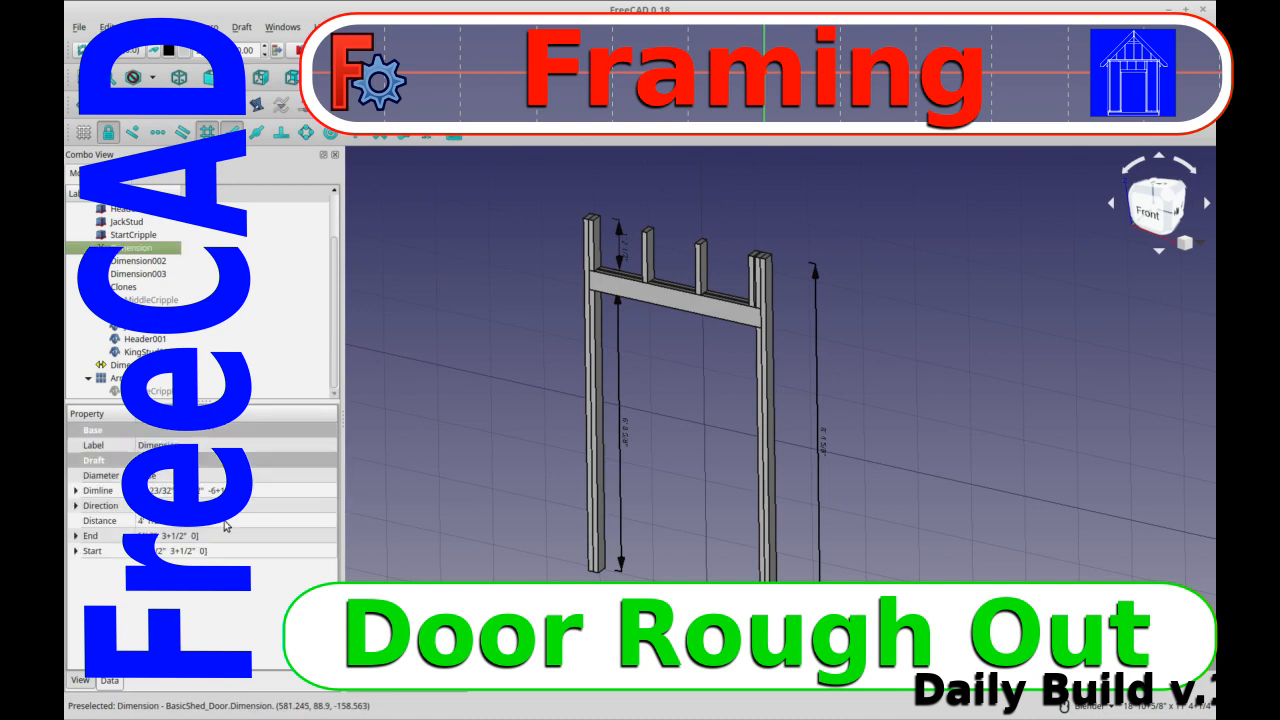
click(225, 522)
click(76, 536)
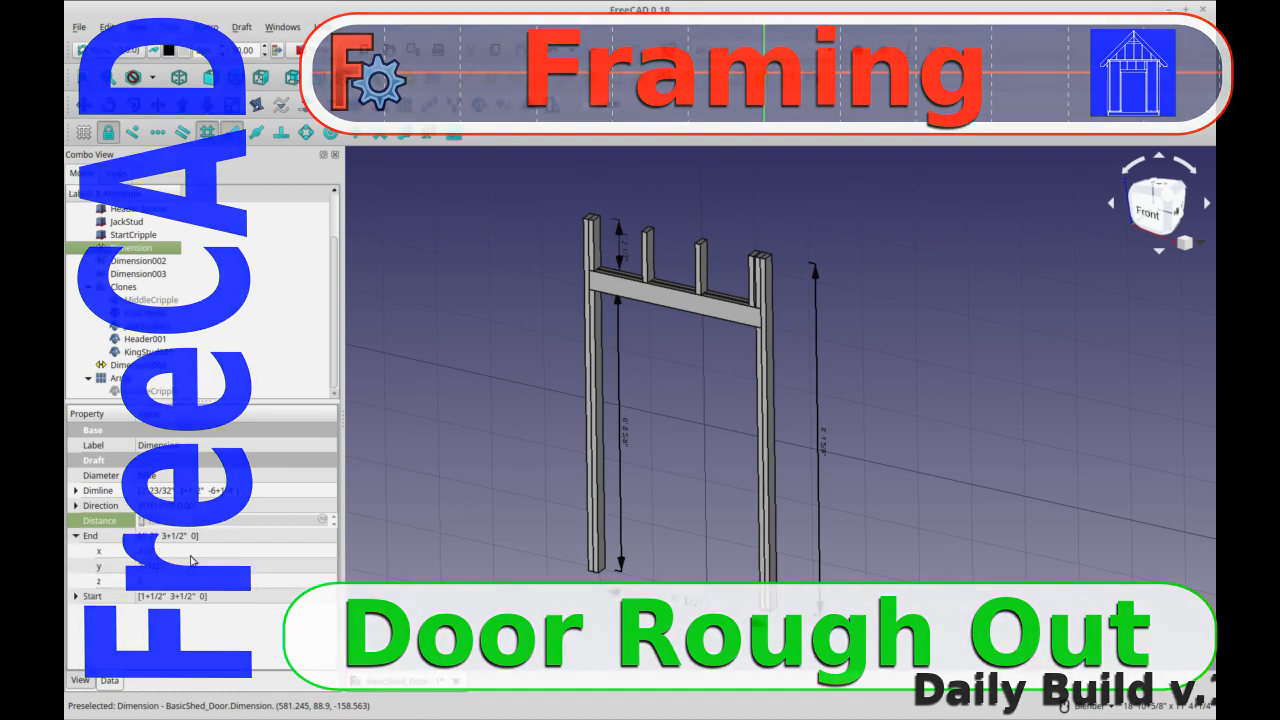
click(225, 550)
text(43 in)
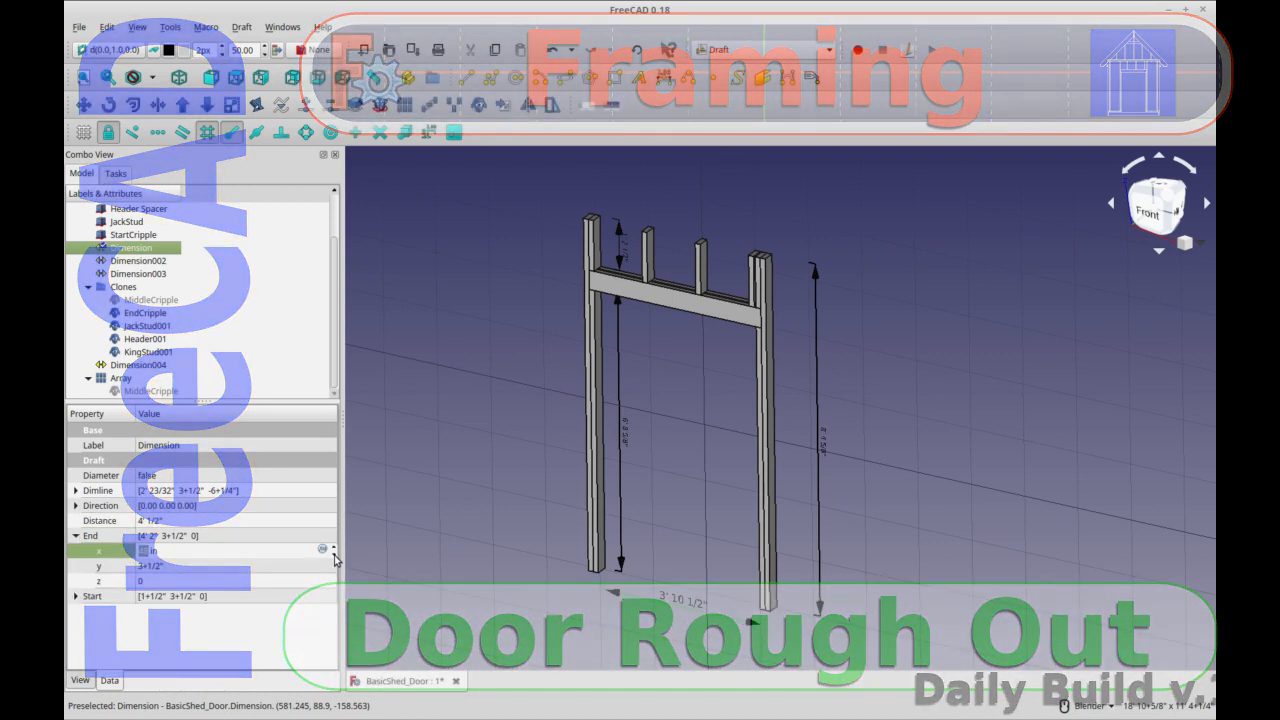
click(281, 567)
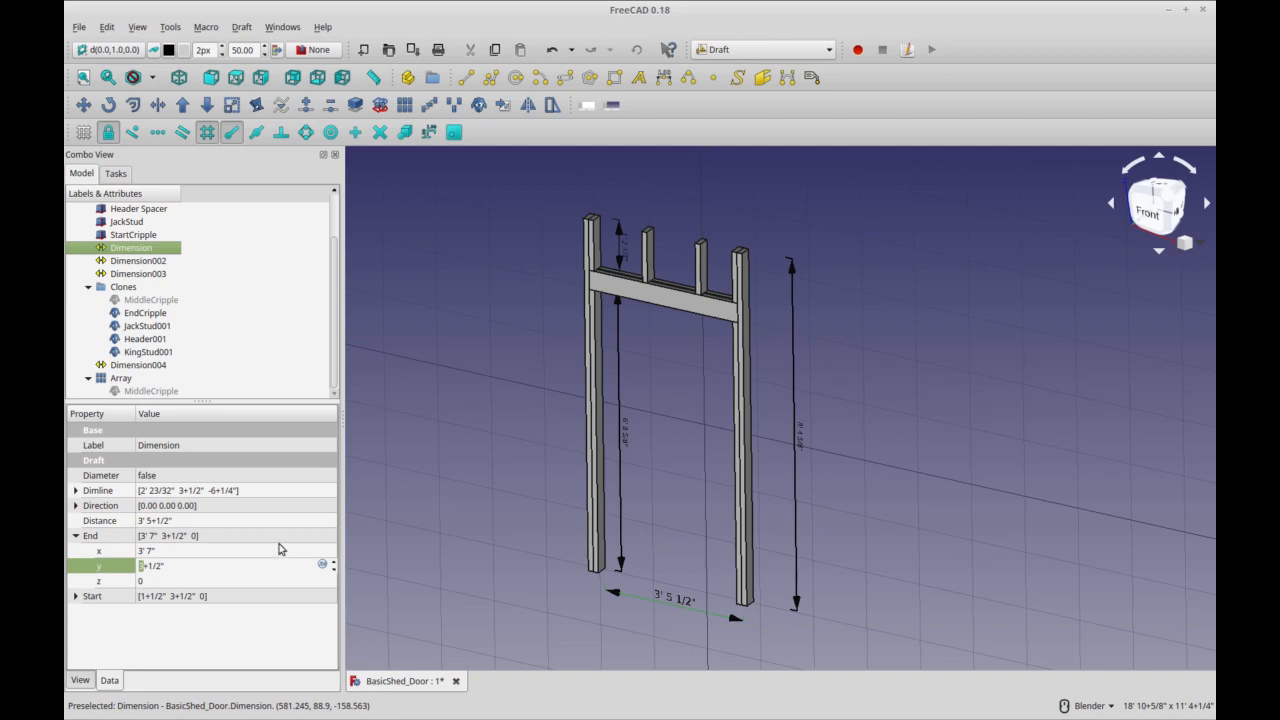
- Reduce the End X of the opening-width dimension further until the dimension spans 2' 11 1/2"
click(267, 551)
click(333, 556)
click(333, 556)
click(333, 556)
click(333, 556)
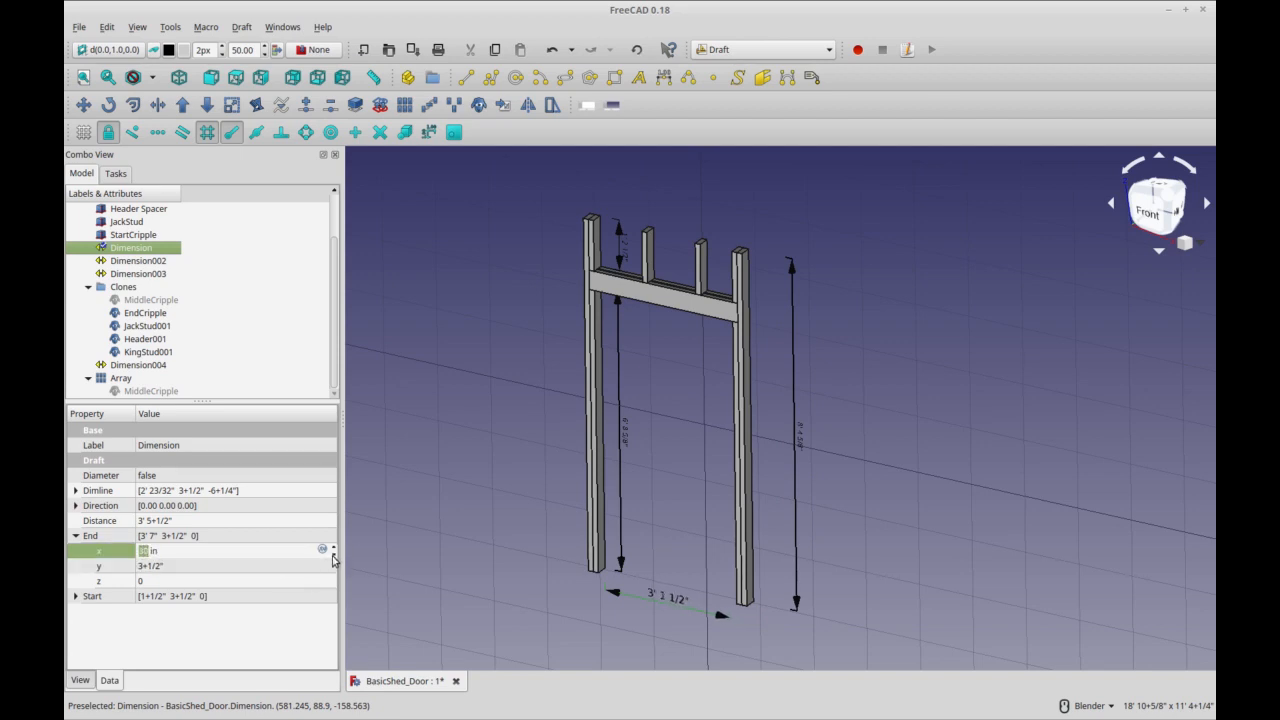
- Review the interval and number-of-copies properties of the middle cripple array
click(694, 260)
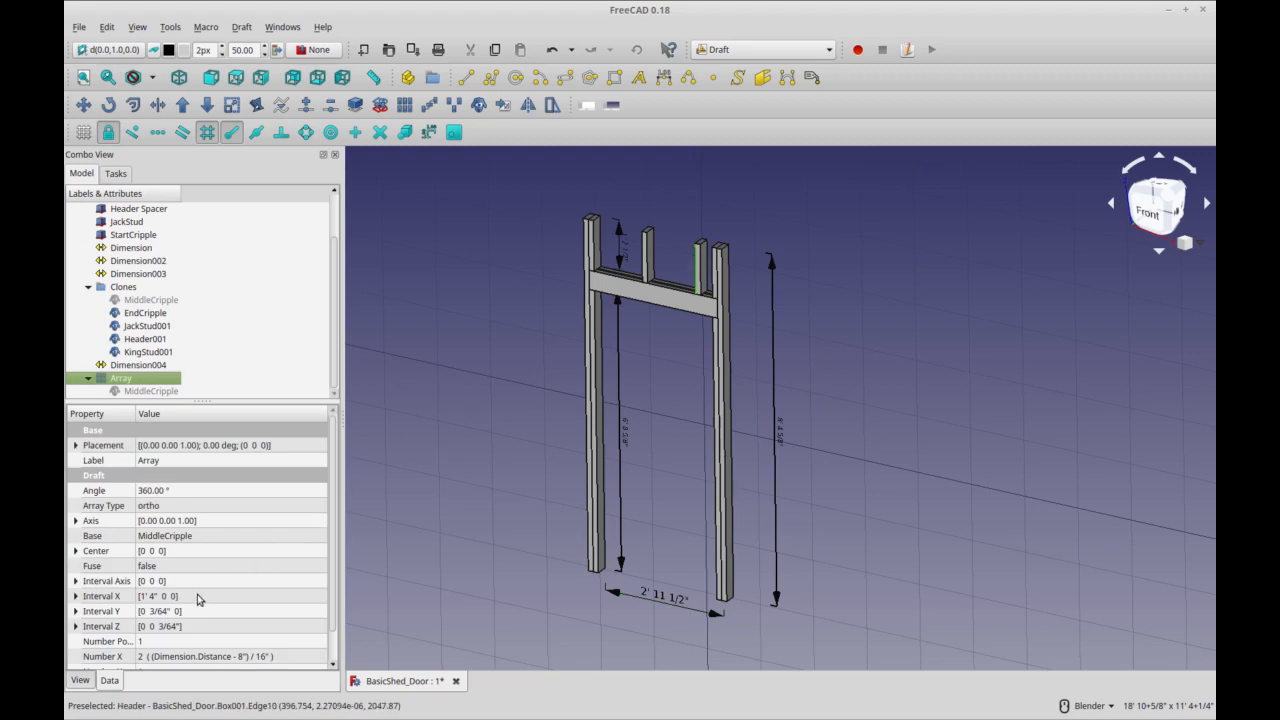
scroll(333, 627, down, 1)
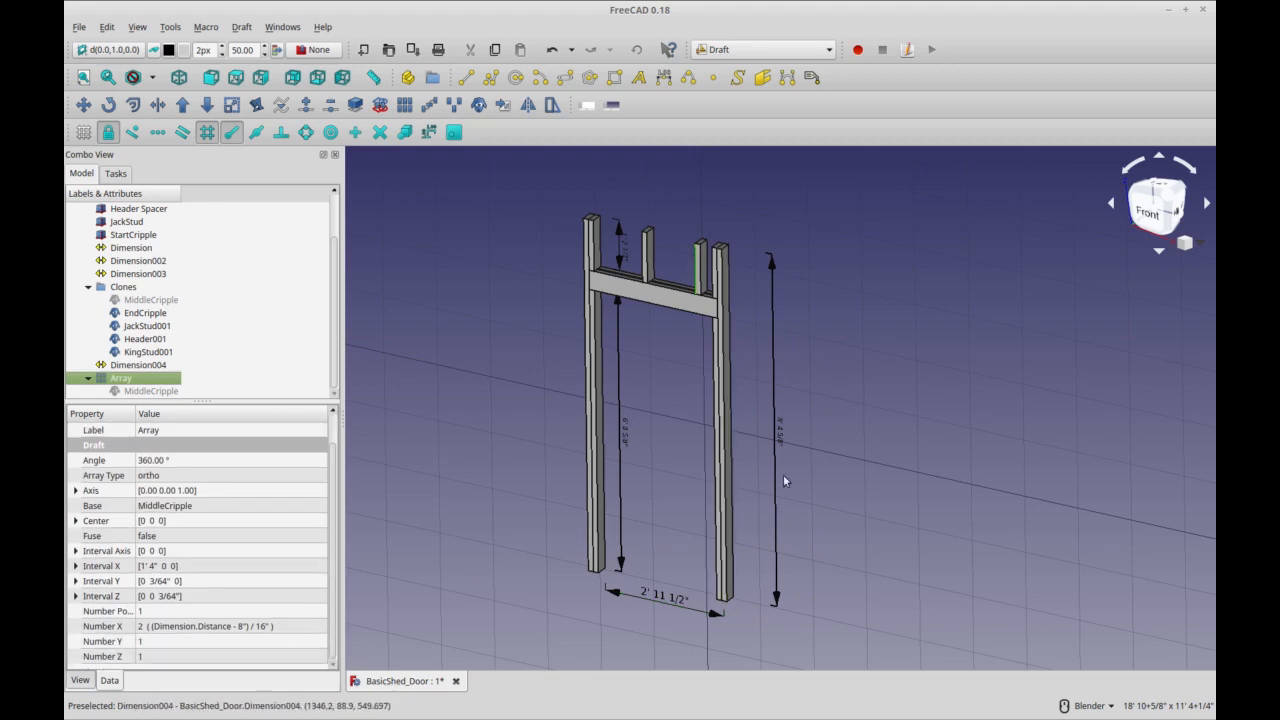
- Increase the length of the KingStud box to 8' 9+5/8"
click(587, 400)
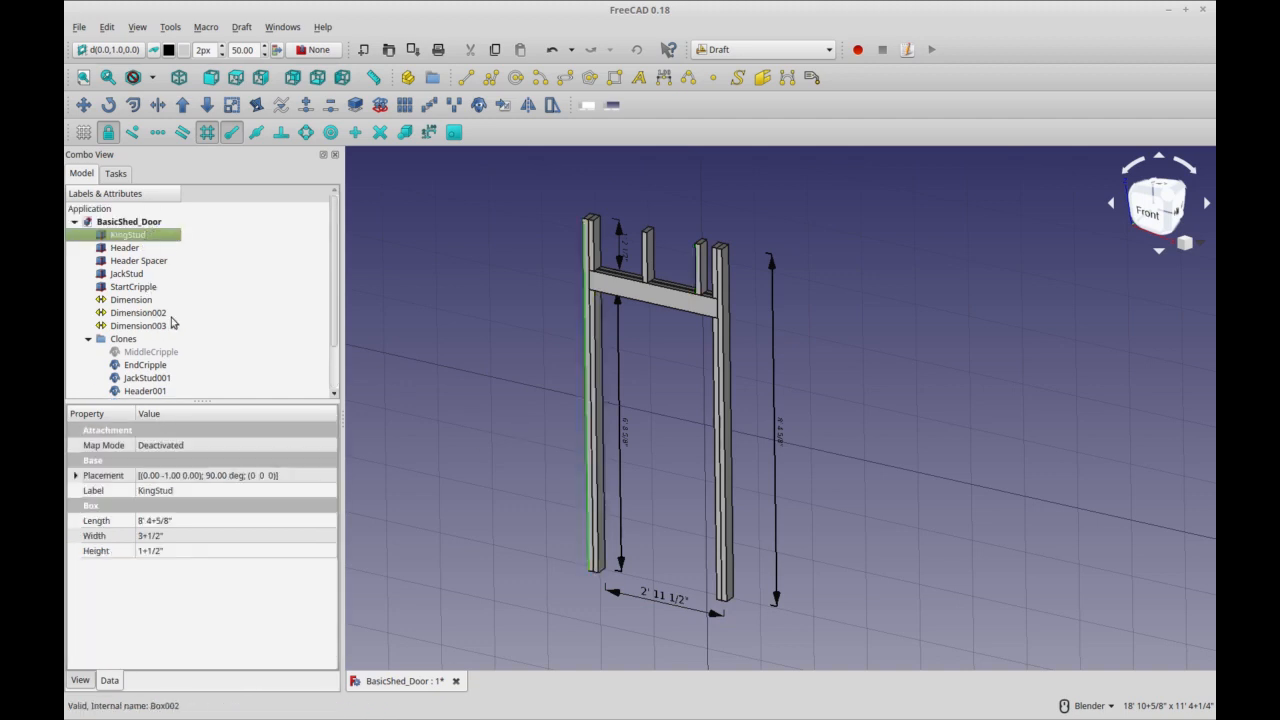
click(200, 520)
click(334, 518)
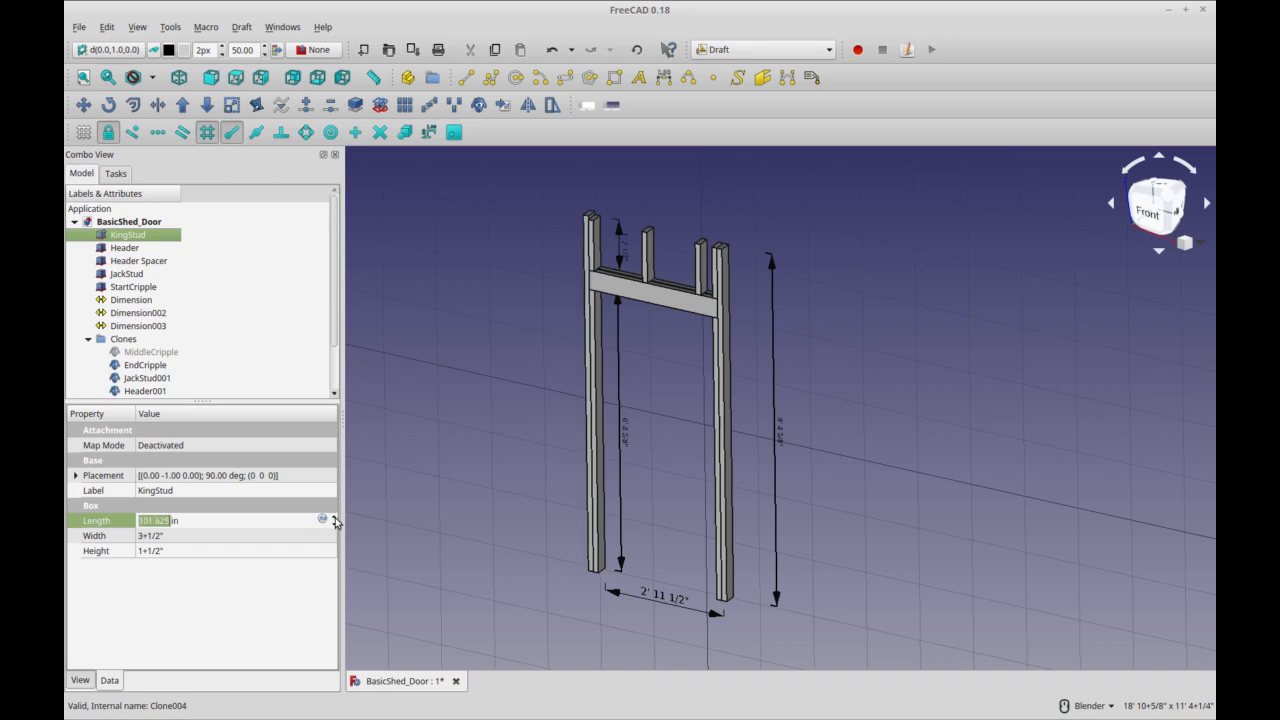
click(334, 518)
click(279, 537)
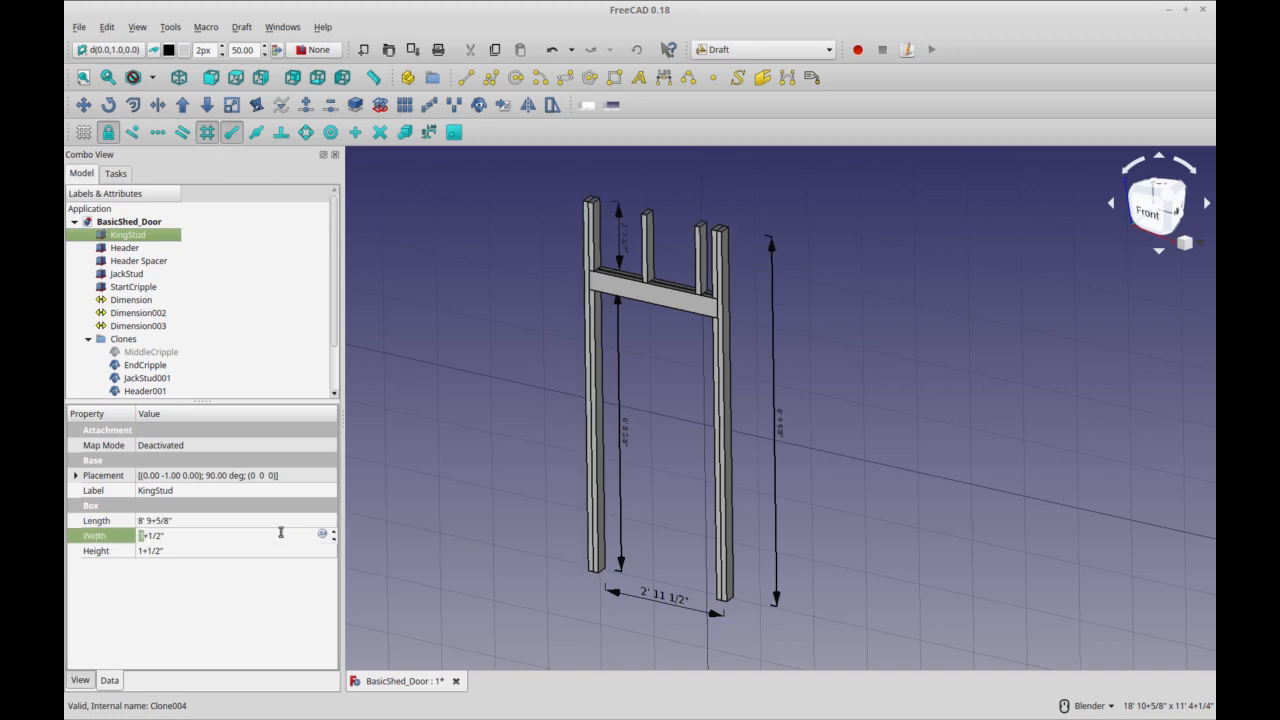
- Check how the JackStud's width is driven and set the KingStud's width to 5+1/2"
click(140, 274)
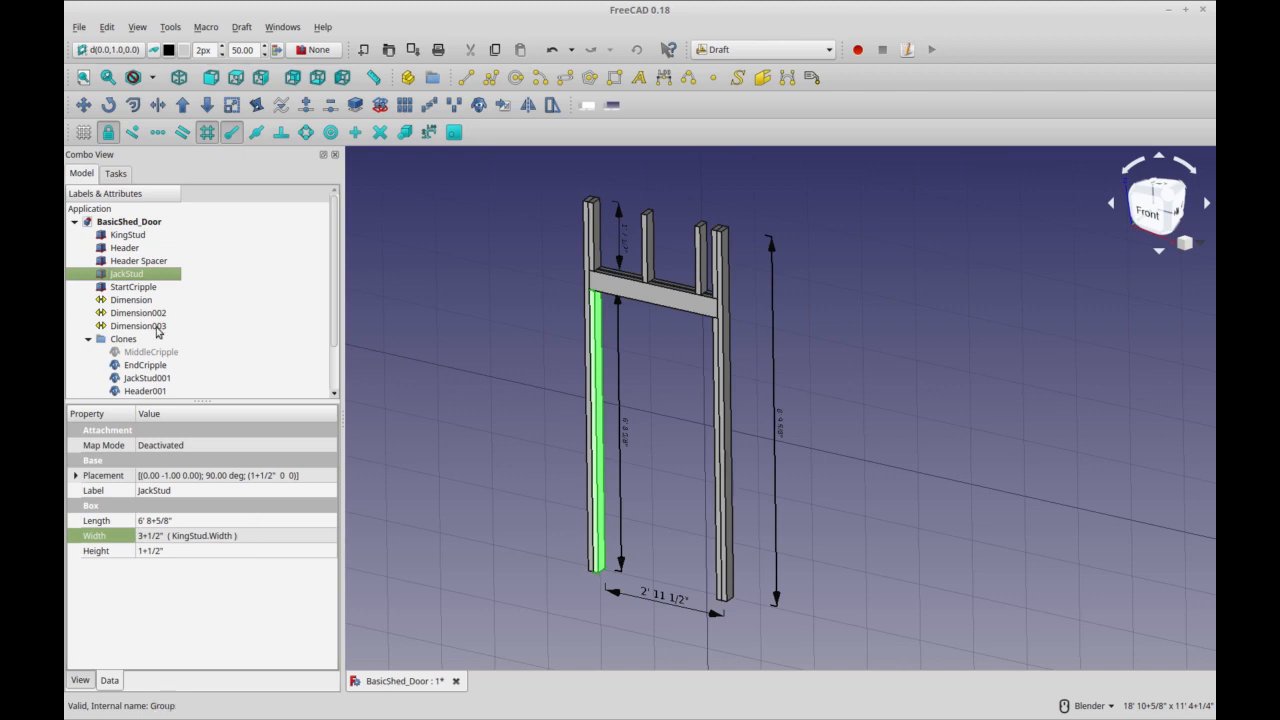
click(145, 237)
click(200, 535)
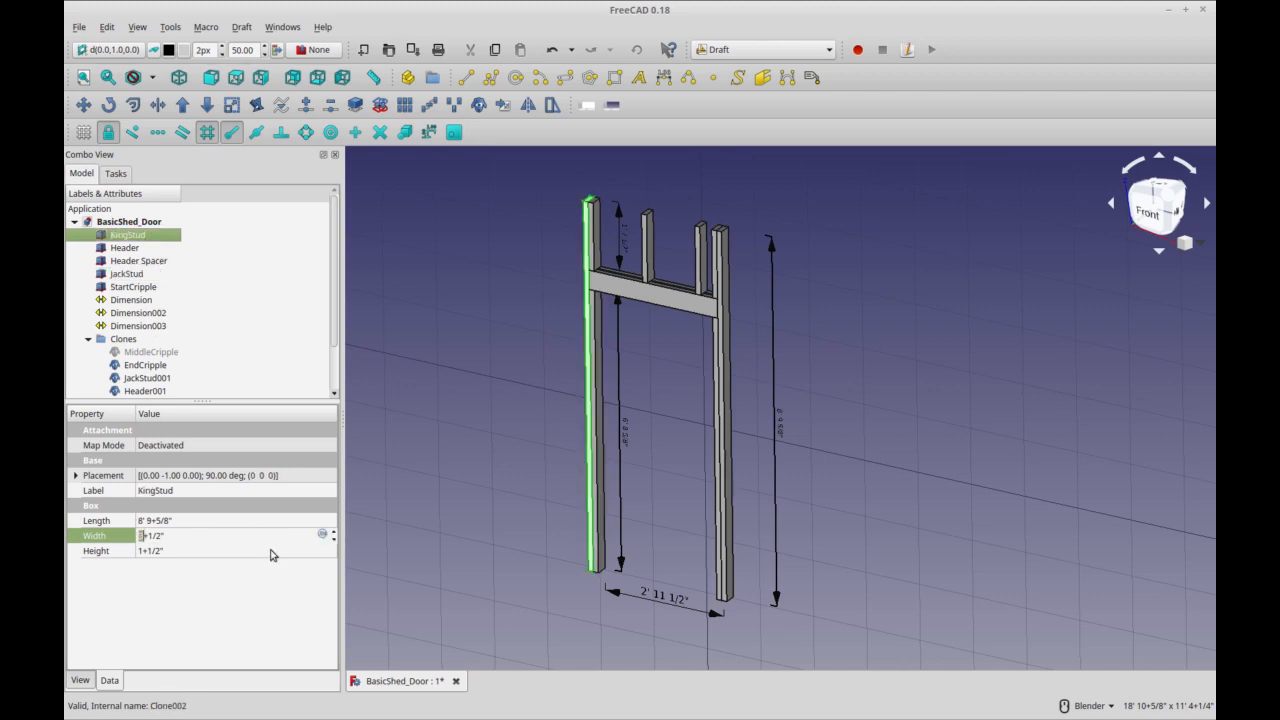
click(332, 533)
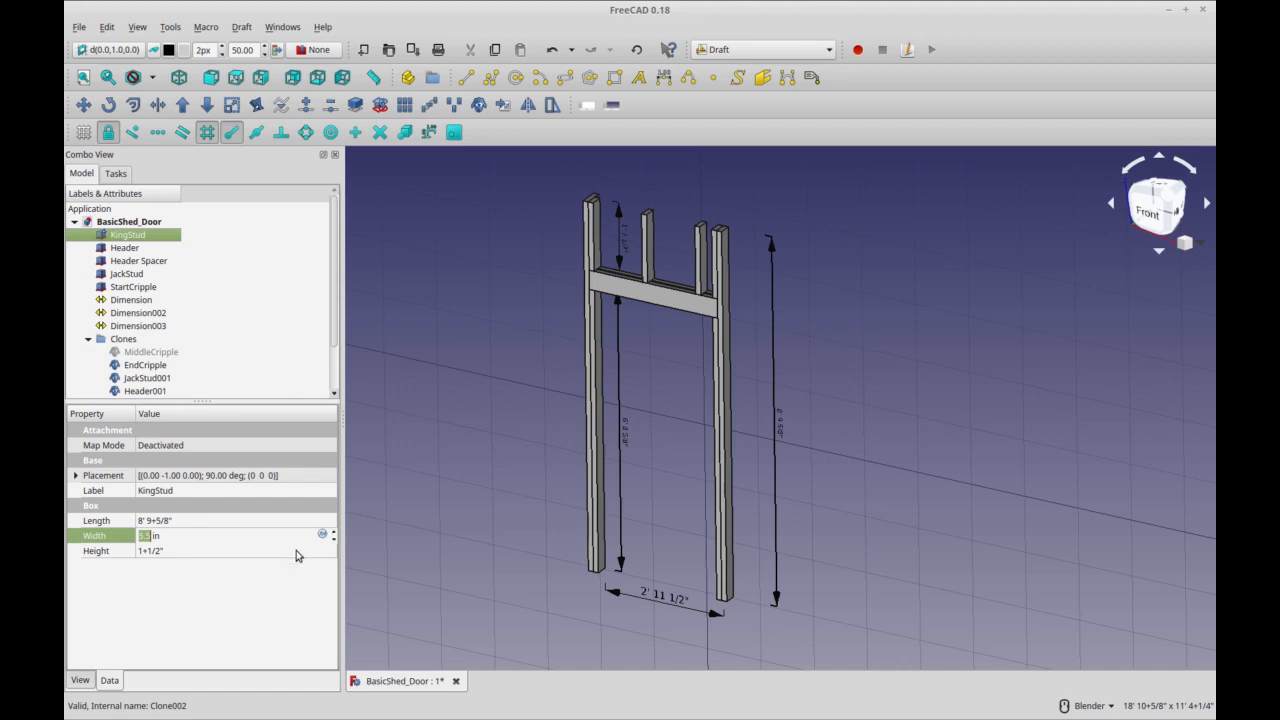
click(296, 553)
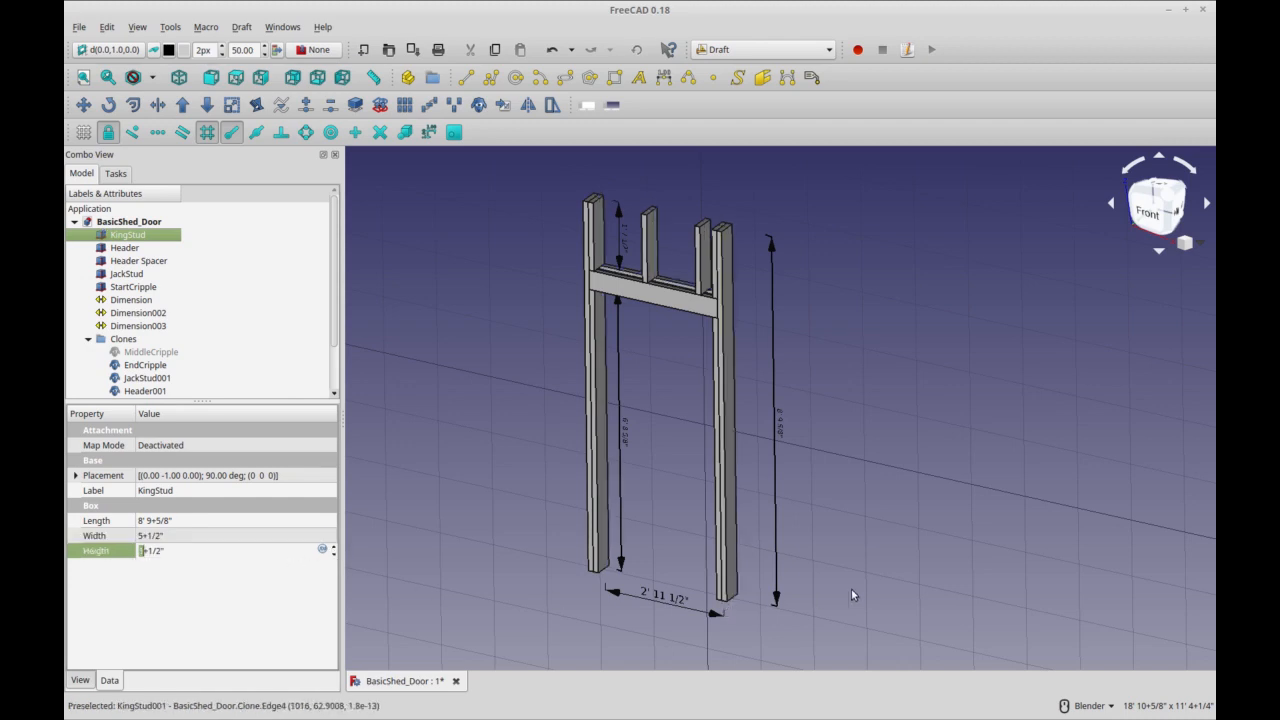
- Examine the Header Spacer between the two headers and its size and placement properties
scroll(668, 282, up, 5)
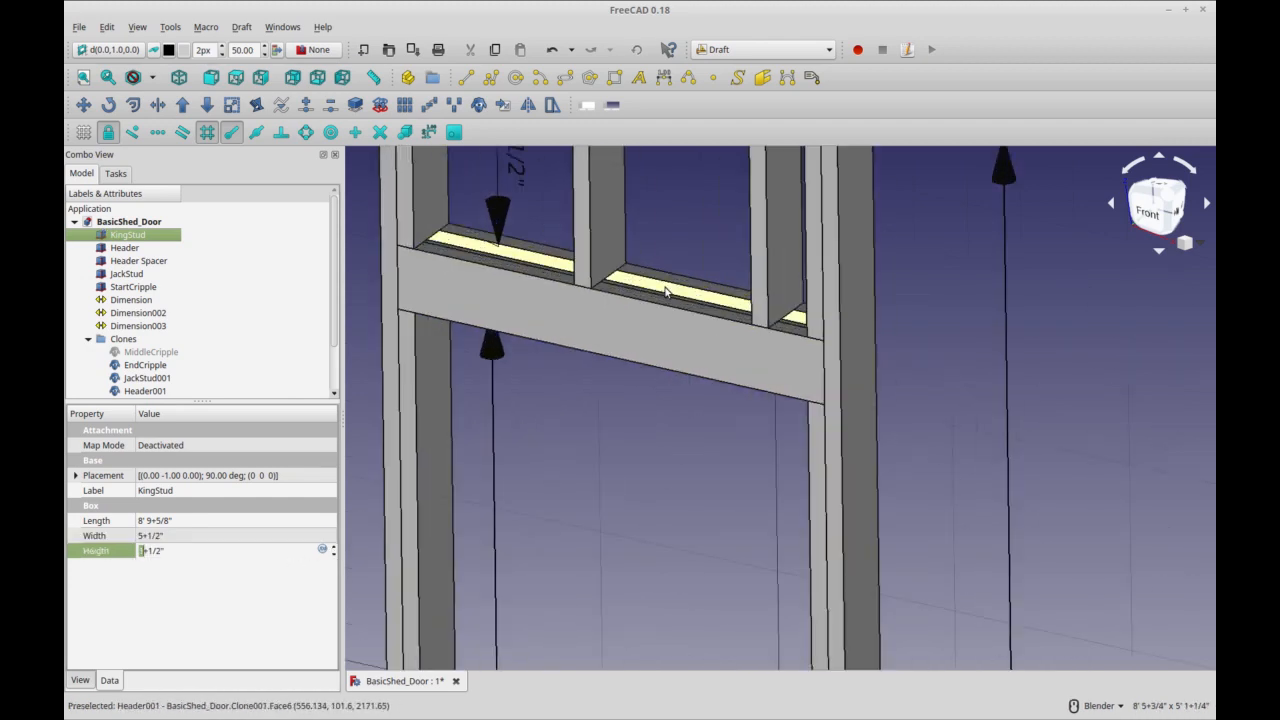
click(640, 303)
scroll(581, 490, down, 5)
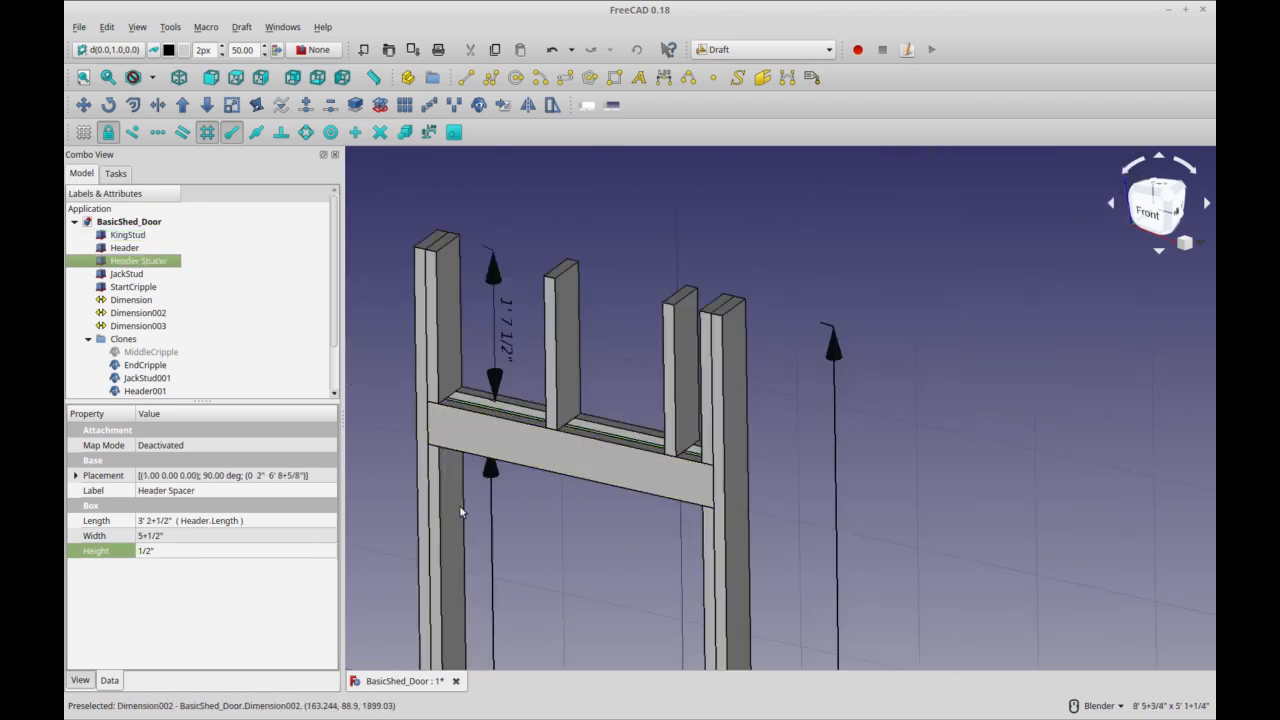
shift+middle_drag(618, 536, 763, 546)
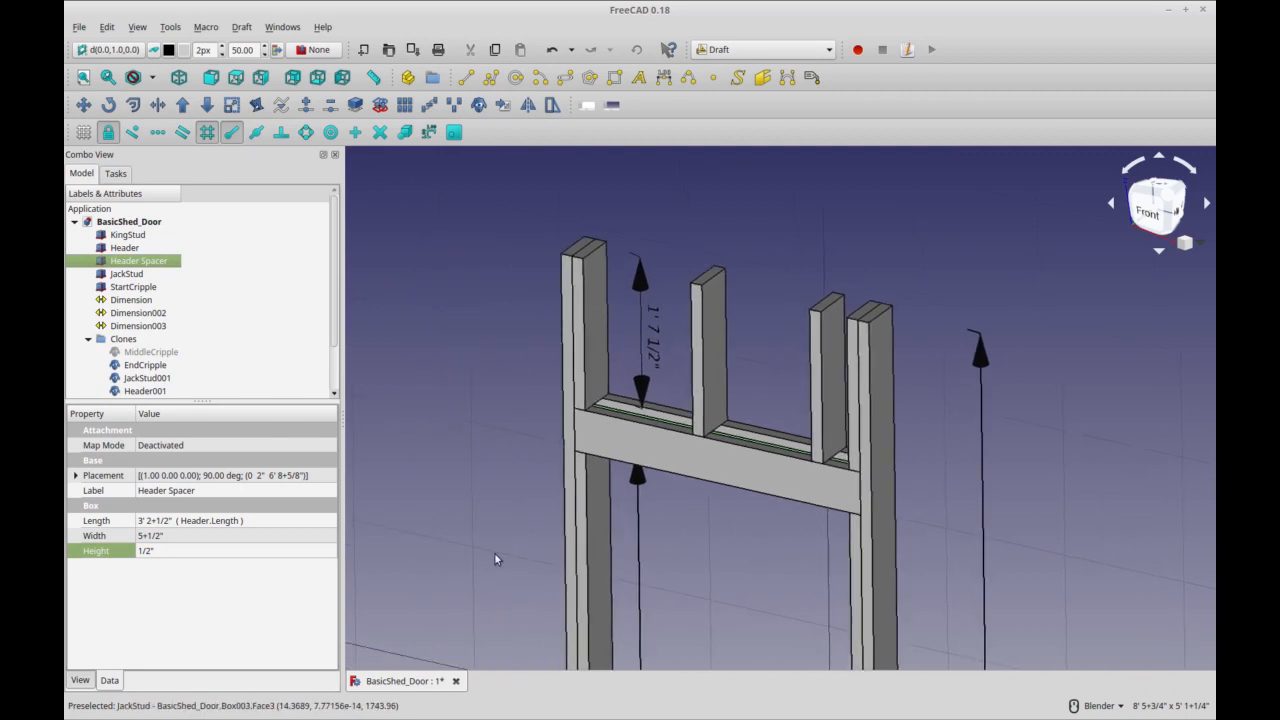
shift+middle_drag(702, 596, 711, 571)
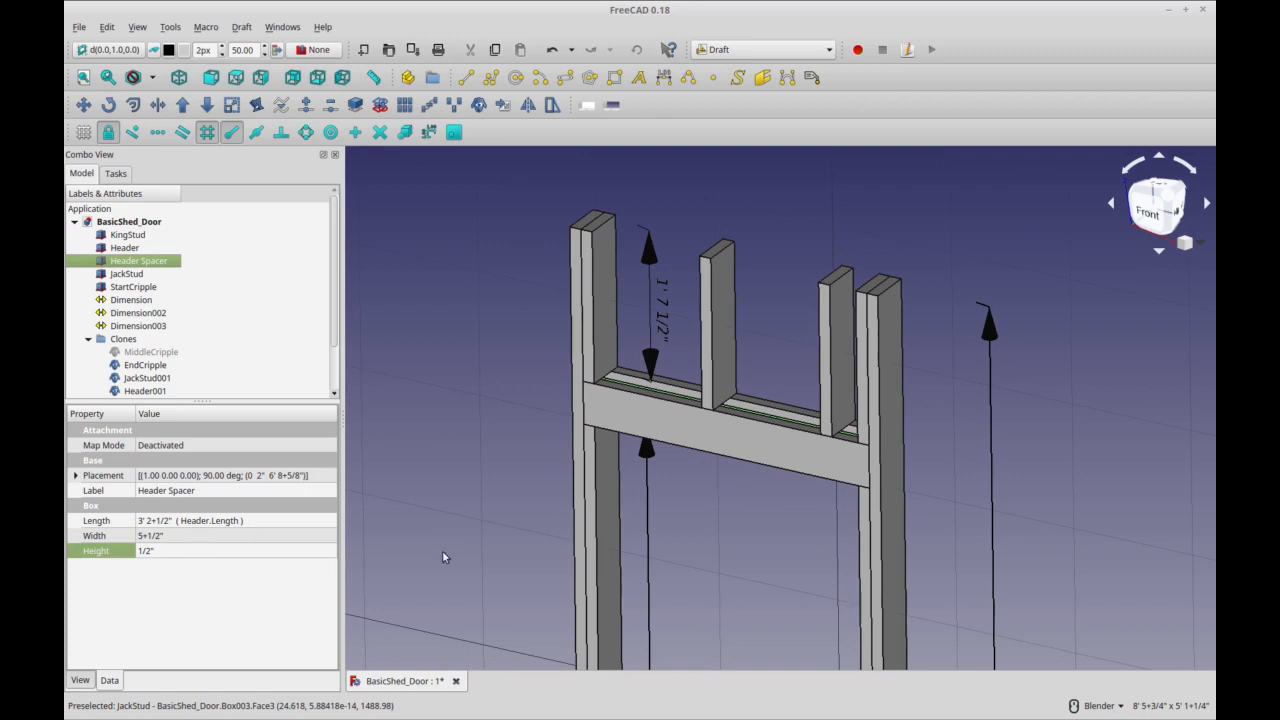
shift+middle_drag(548, 546, 547, 522)
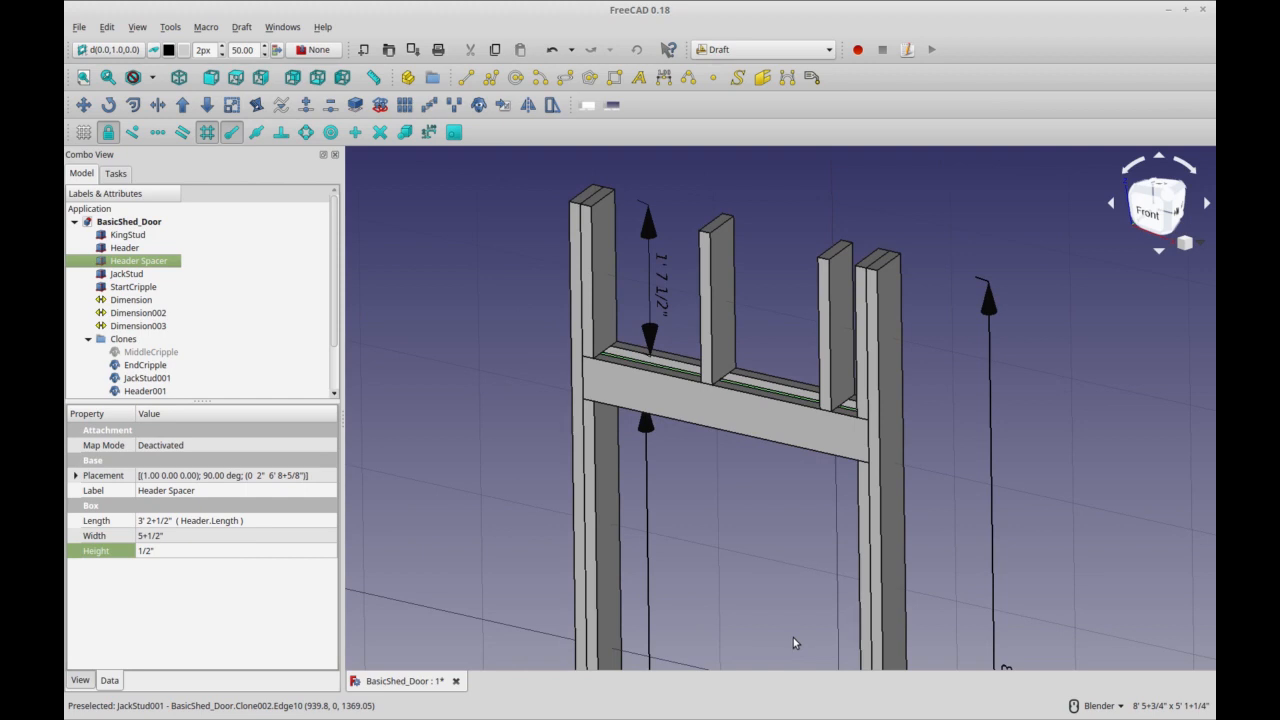
- Save the BasicShed_Door model and create a new empty document in the Part workbench
click(74, 222)
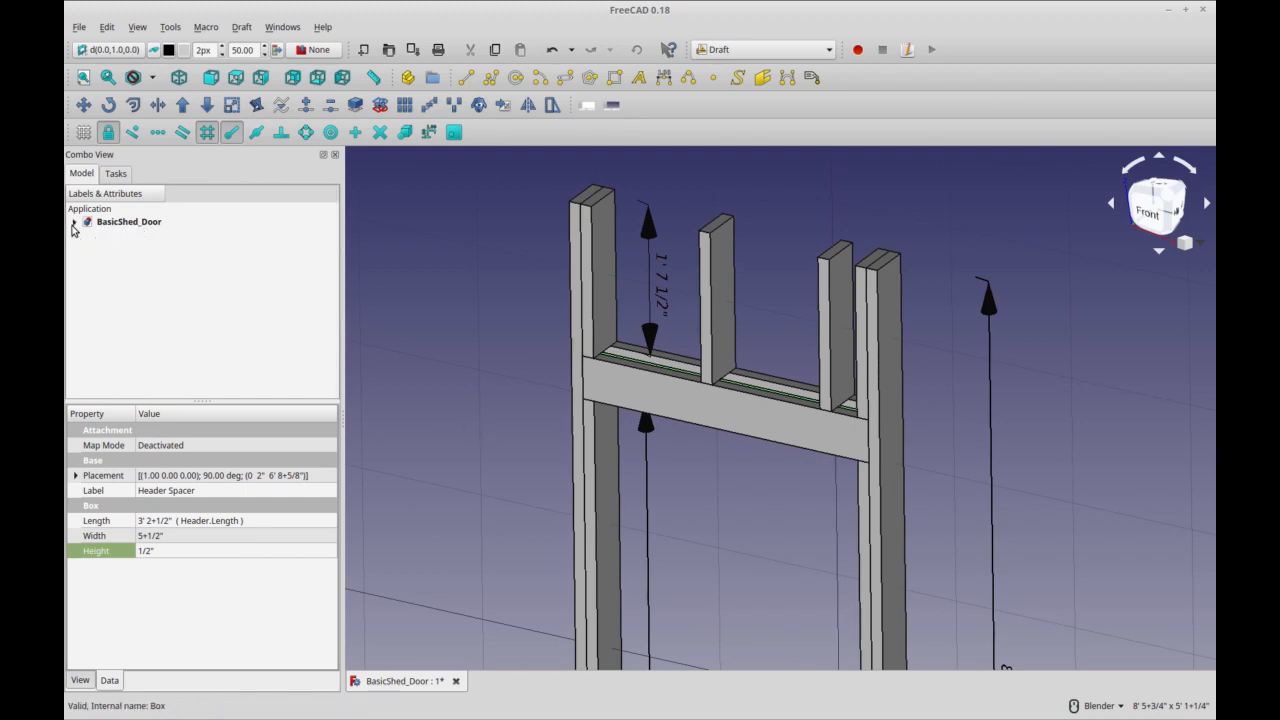
click(412, 49)
click(363, 49)
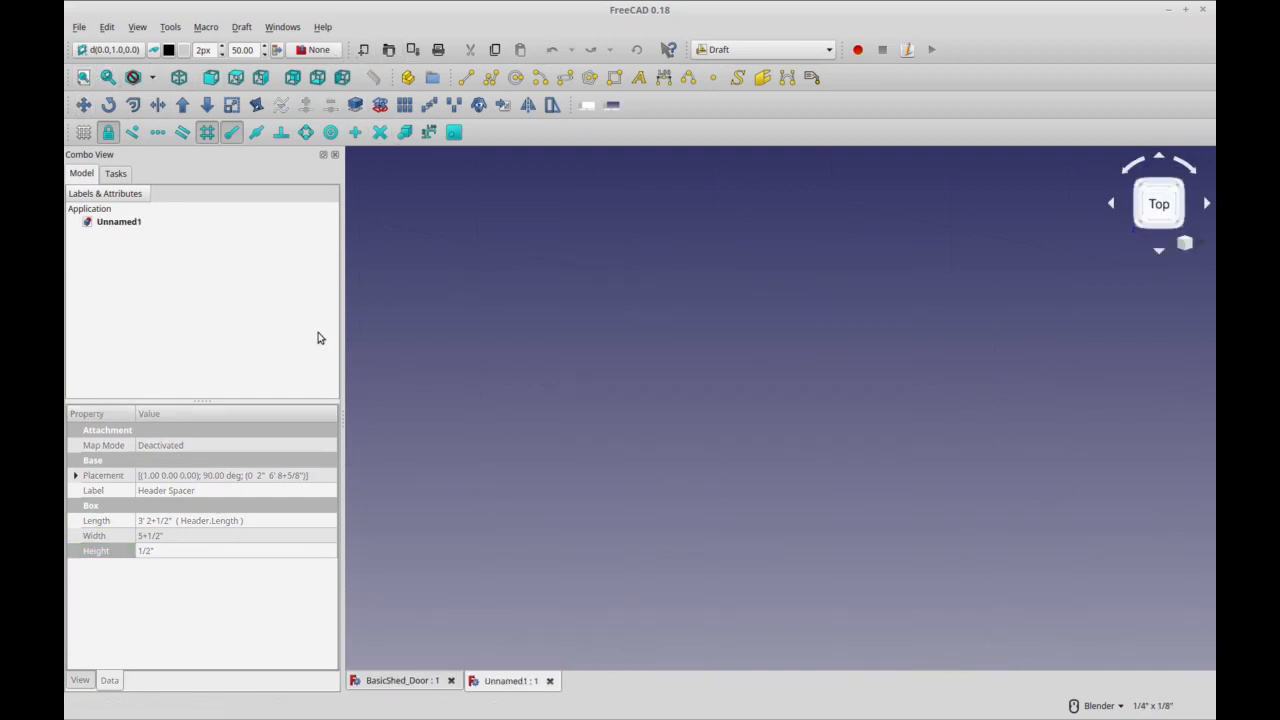
click(731, 49)
click(735, 214)
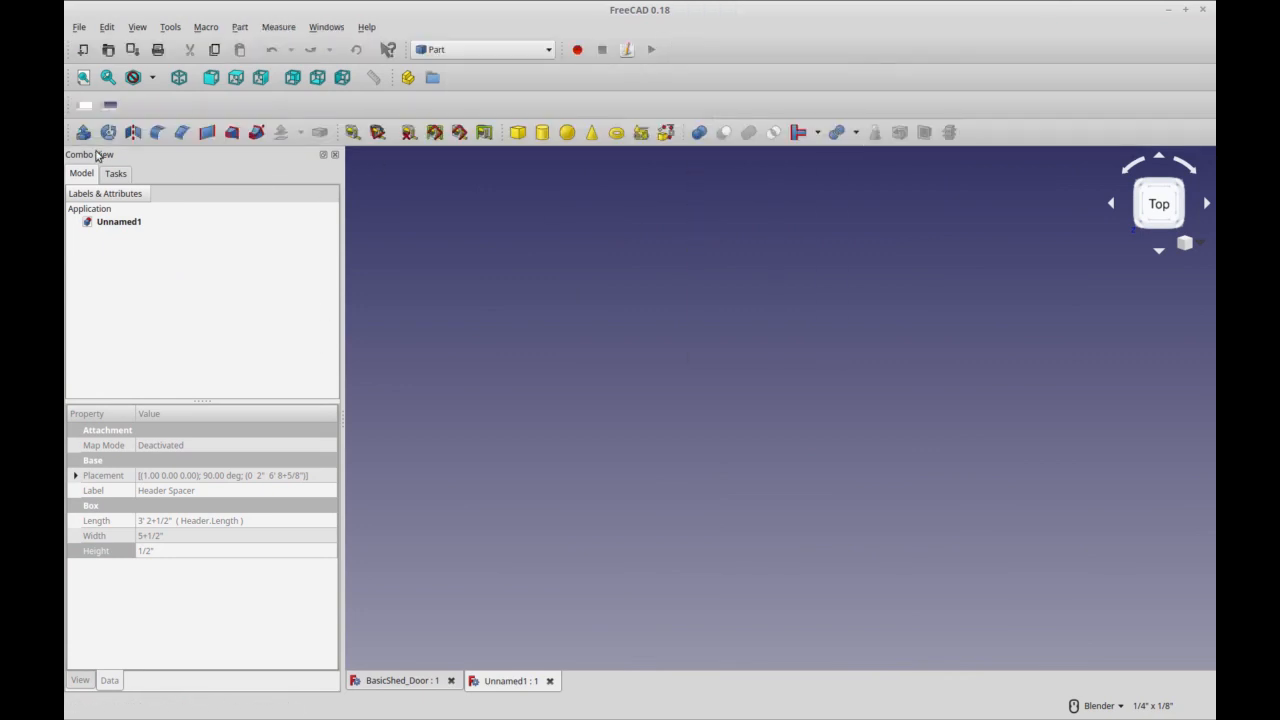
- Add a cube solid to the new document and set its length to 8'
click(517, 132)
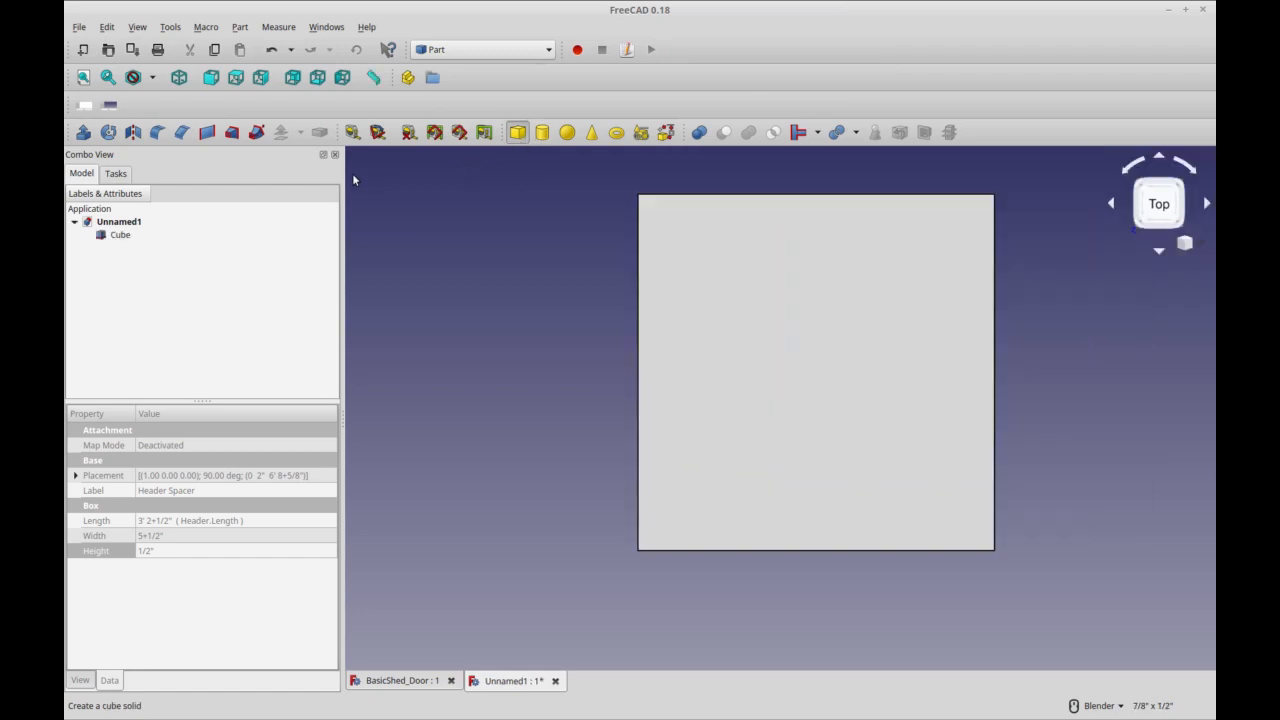
click(120, 235)
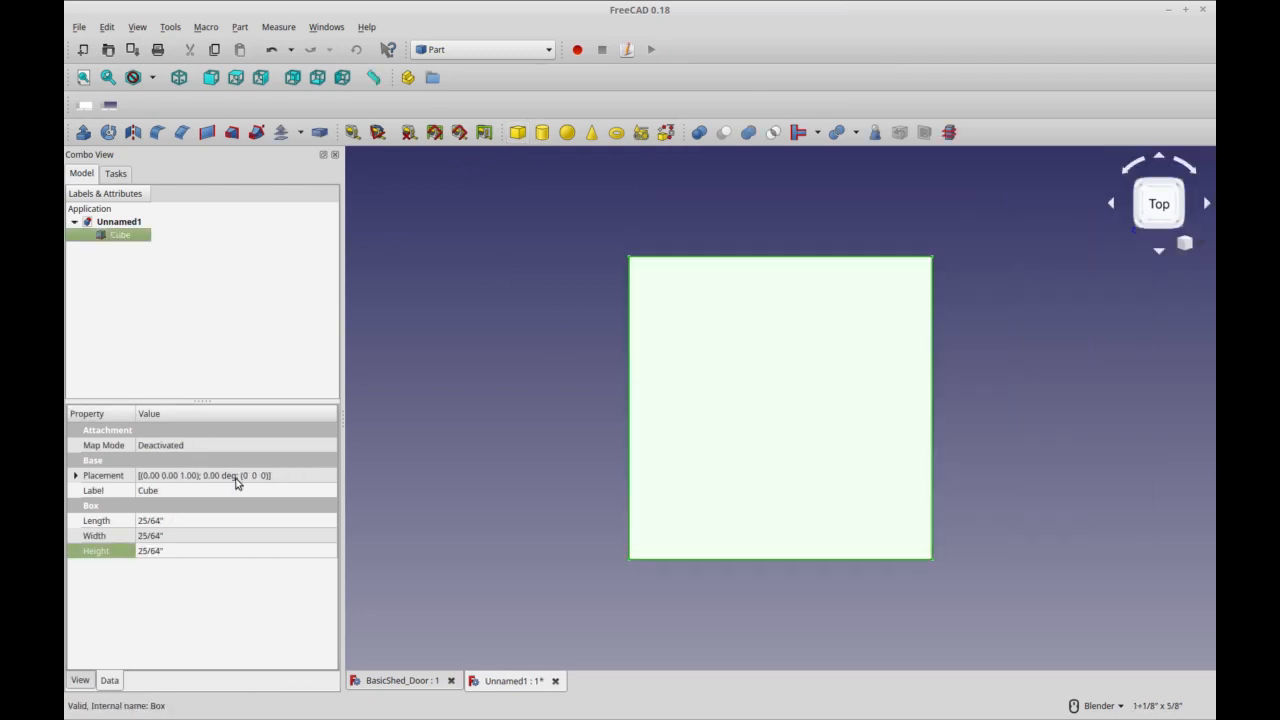
click(203, 517)
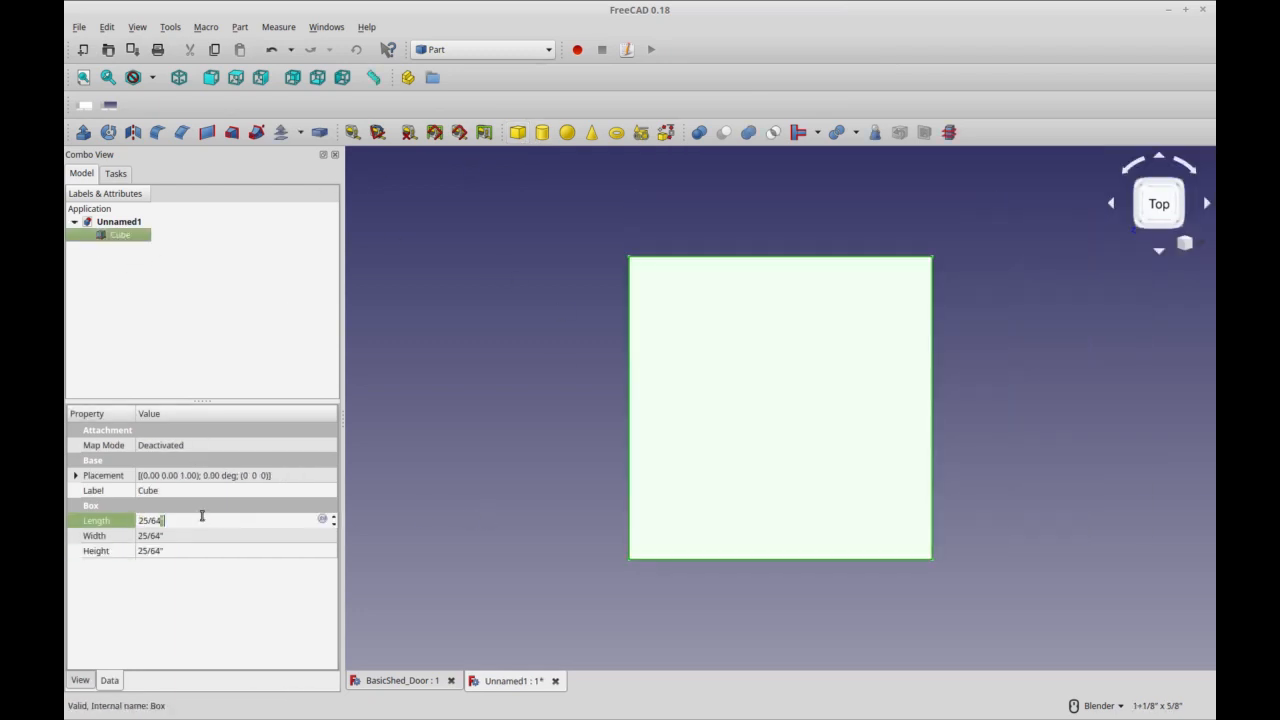
key(BackSpace)
key(BackSpace)
key(BackSpace)
key(BackSpace)
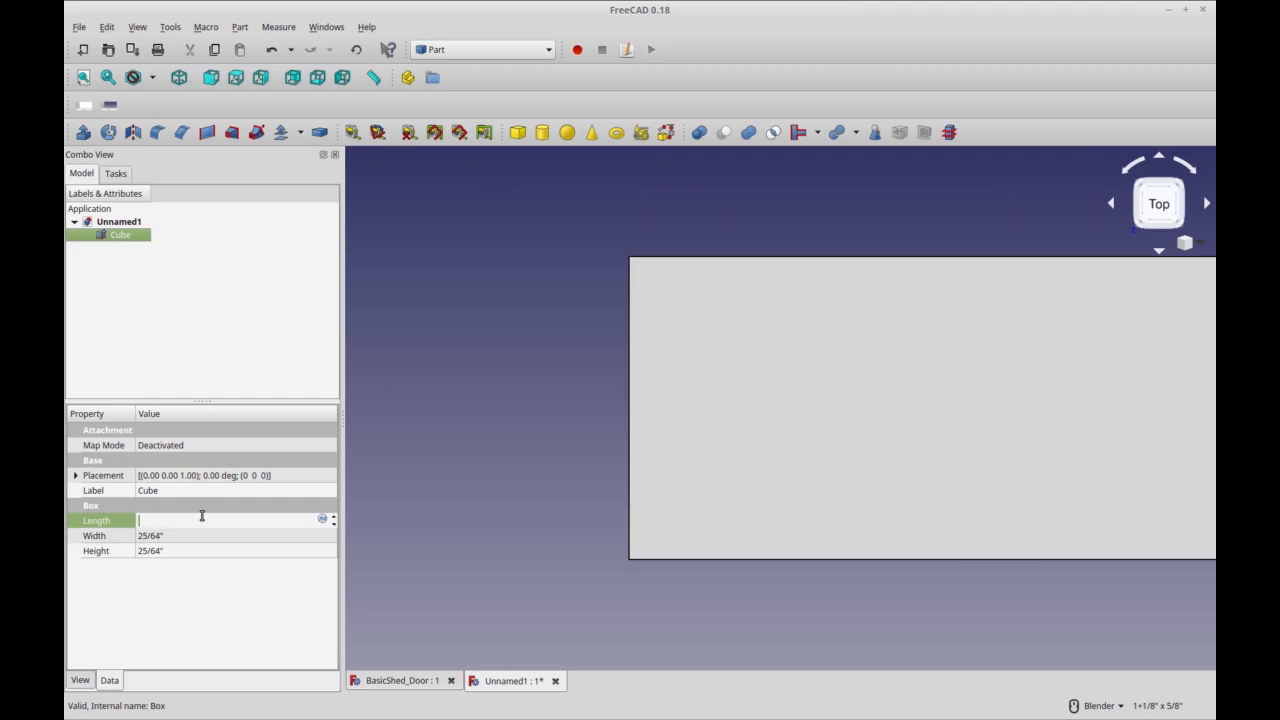
text(8')
key(Tab)
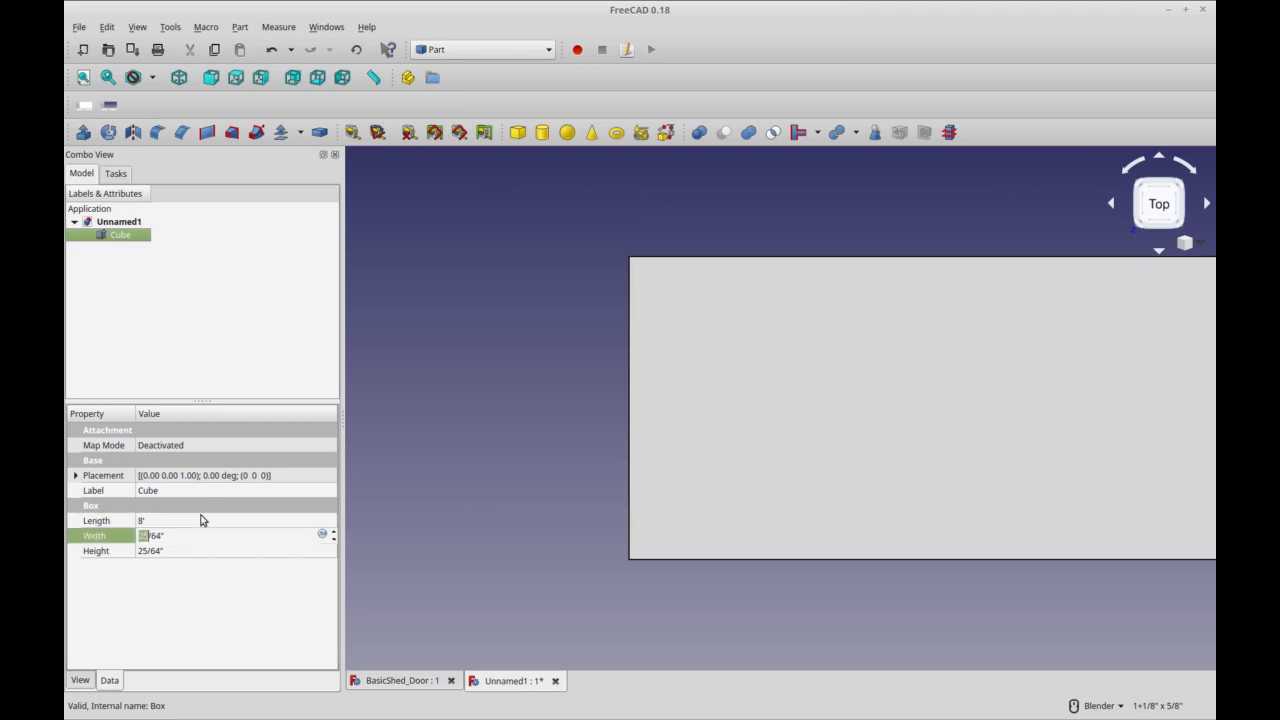
- Set the cube's width to 3.5" and its height to 1.5" to match framing lumber
text(3.5)
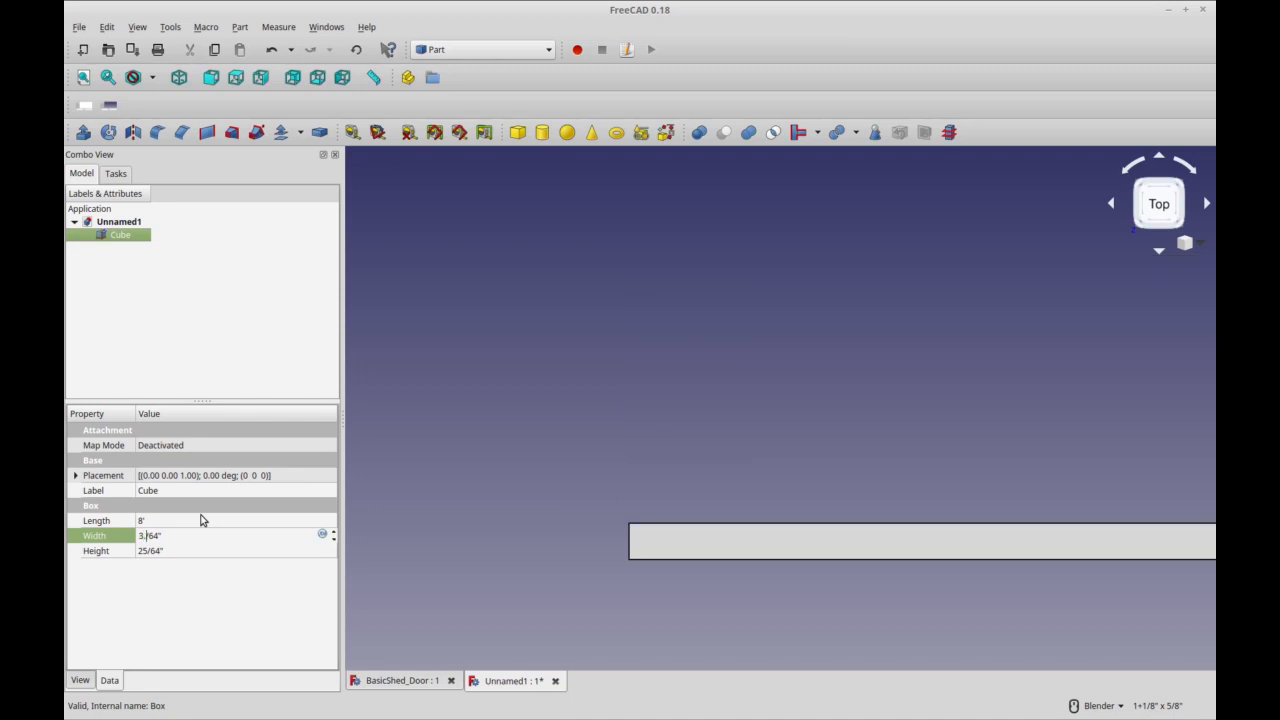
key(Delete)
key(Delete)
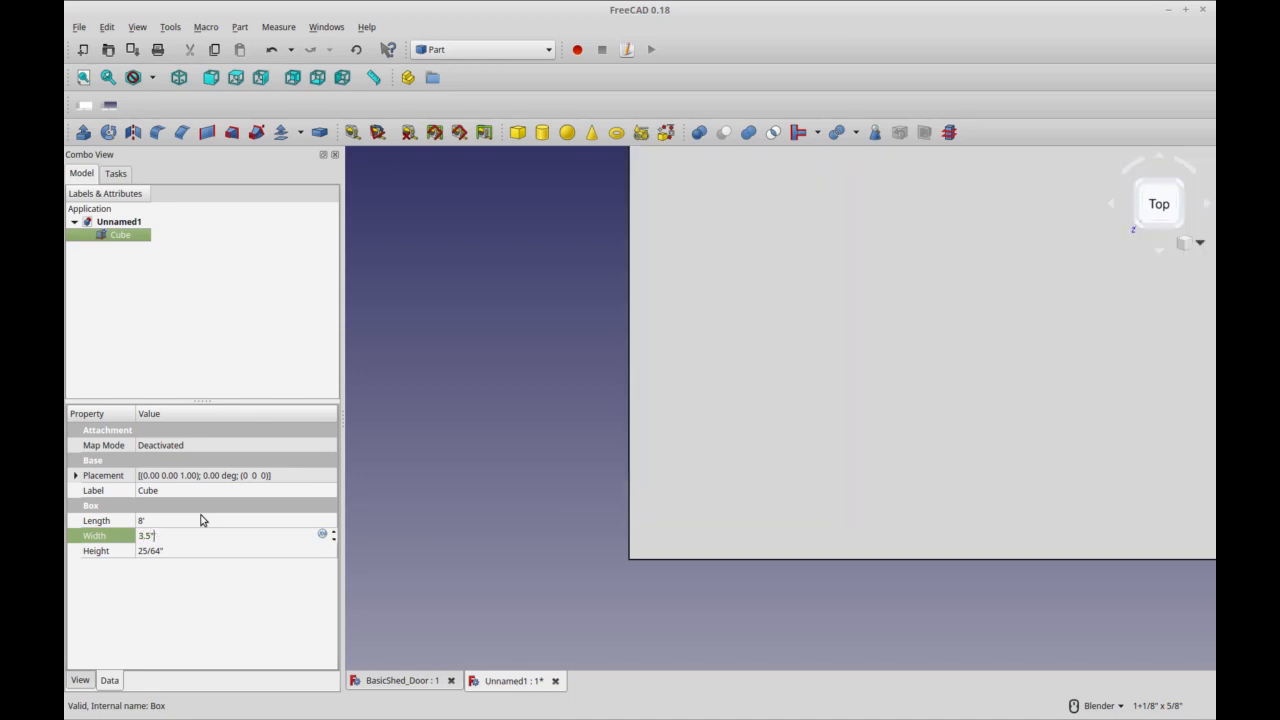
key(Return)
click(146, 550)
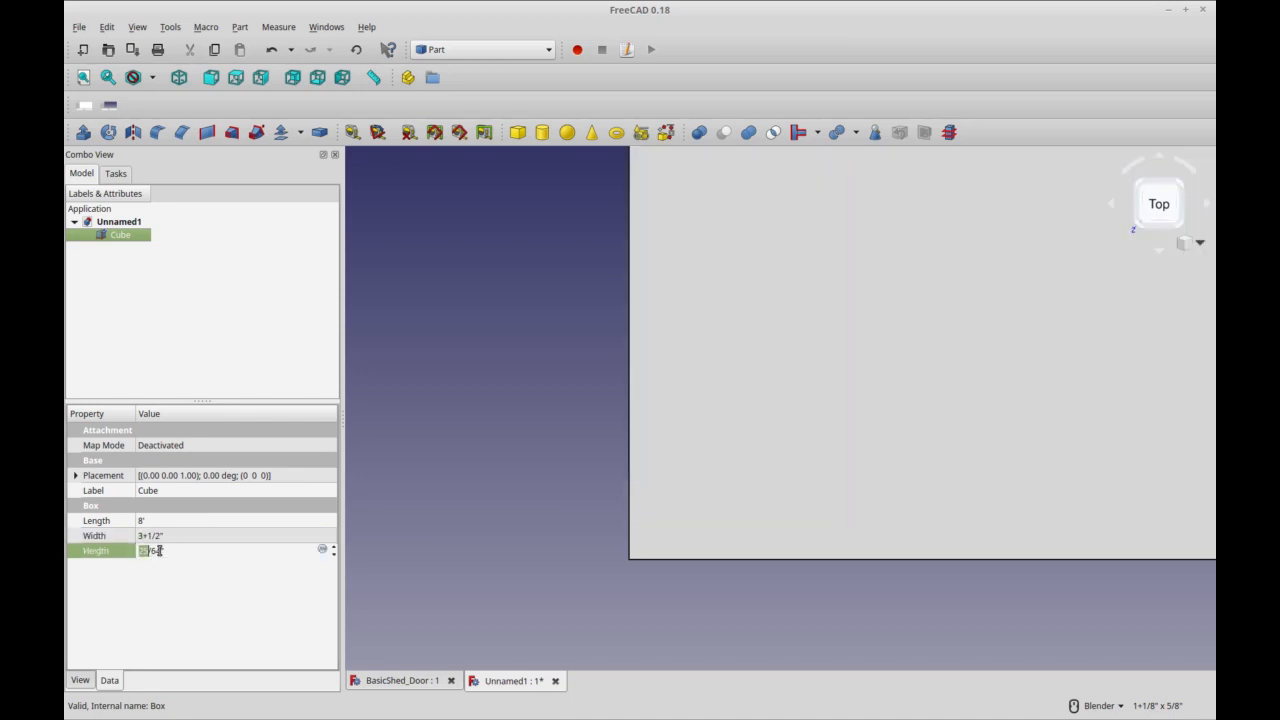
triple_click(157, 550)
text(1.5)
key(Return)
- Fit the whole board in view and look at it from the axonometric and front directions
click(83, 77)
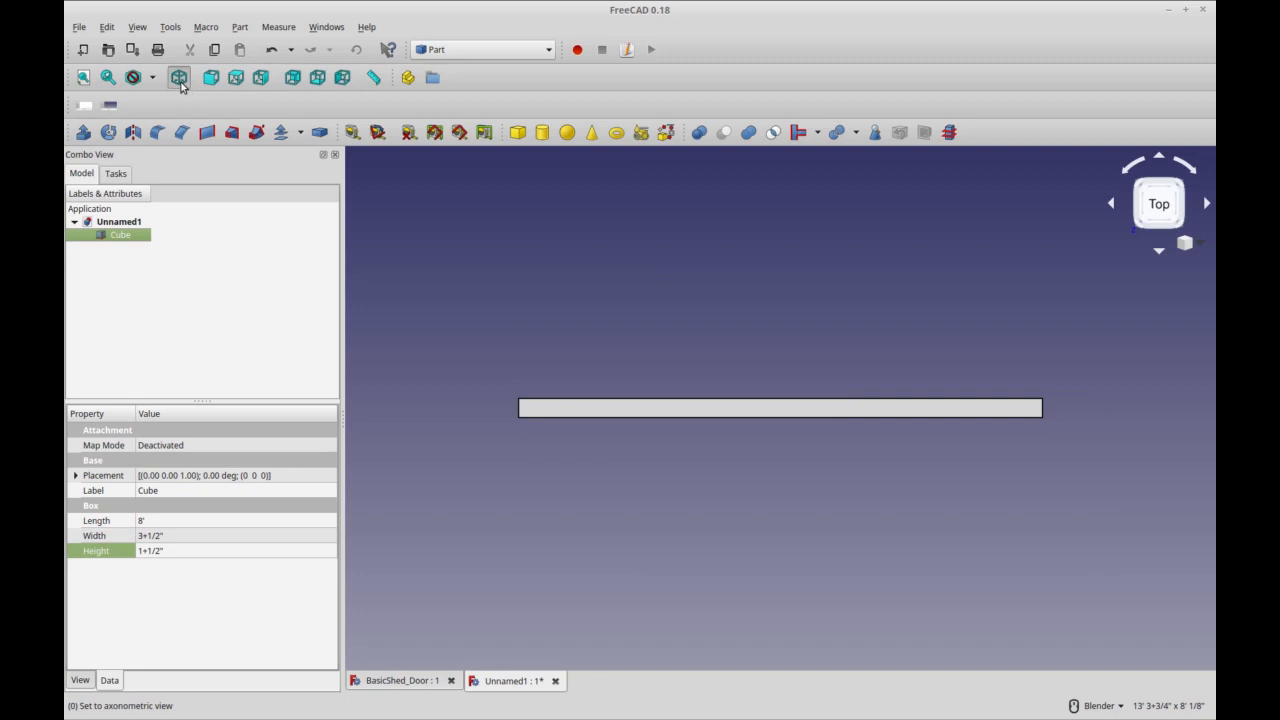
click(179, 78)
click(675, 540)
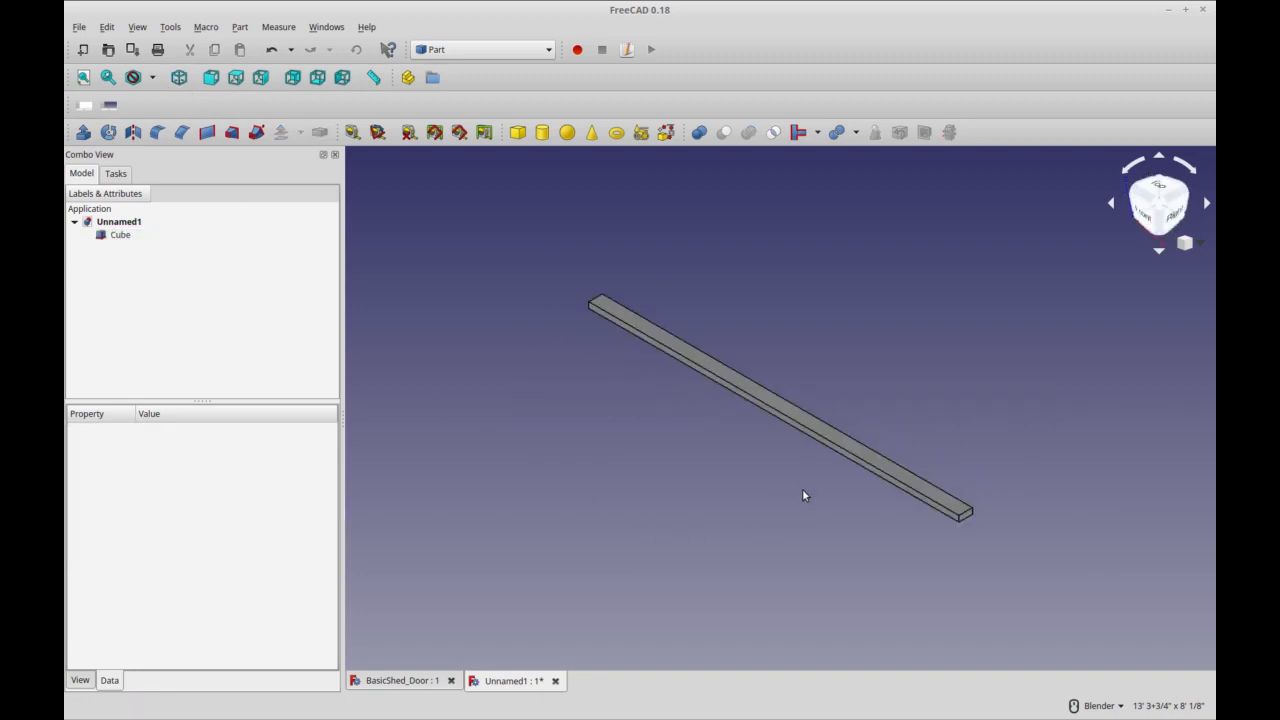
click(815, 436)
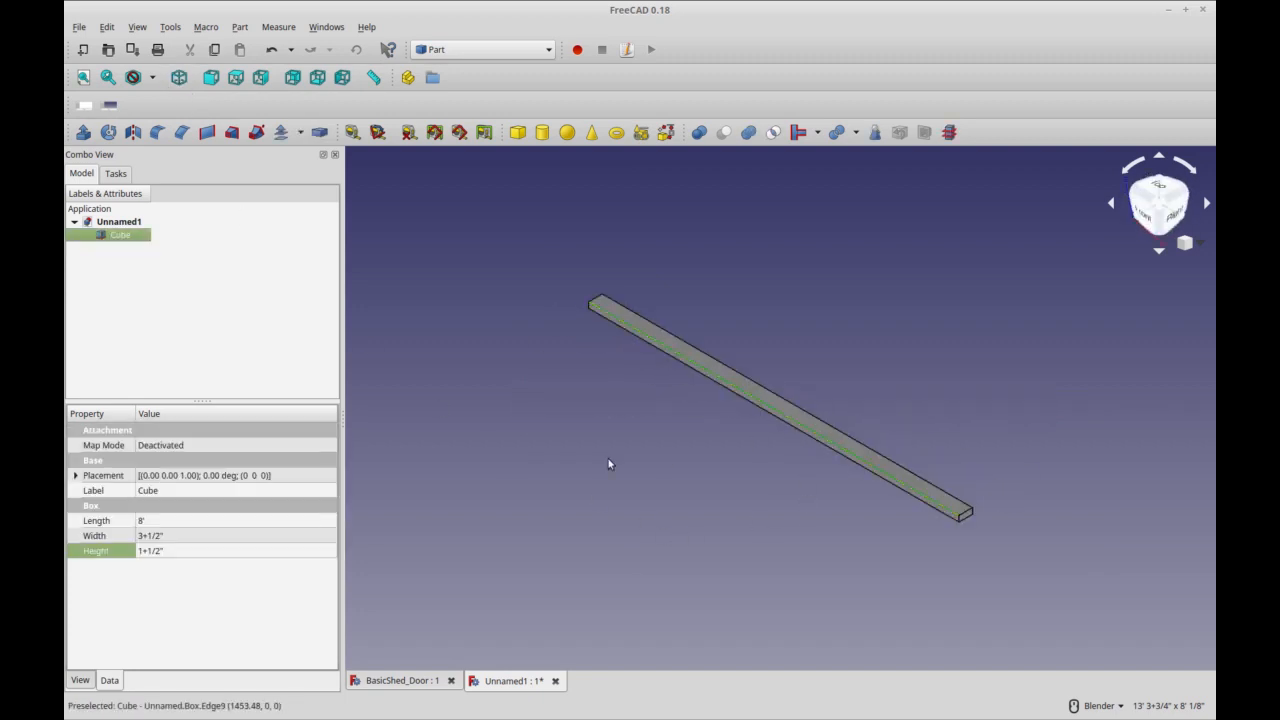
click(501, 403)
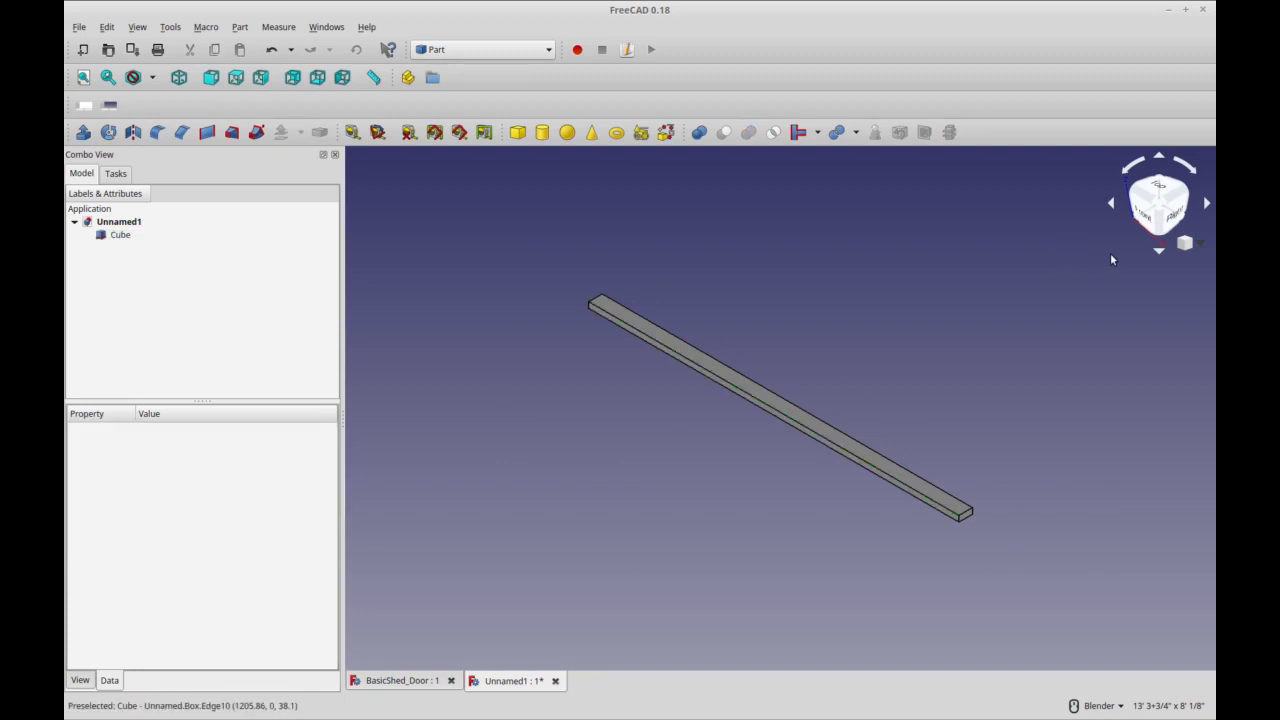
click(1143, 212)
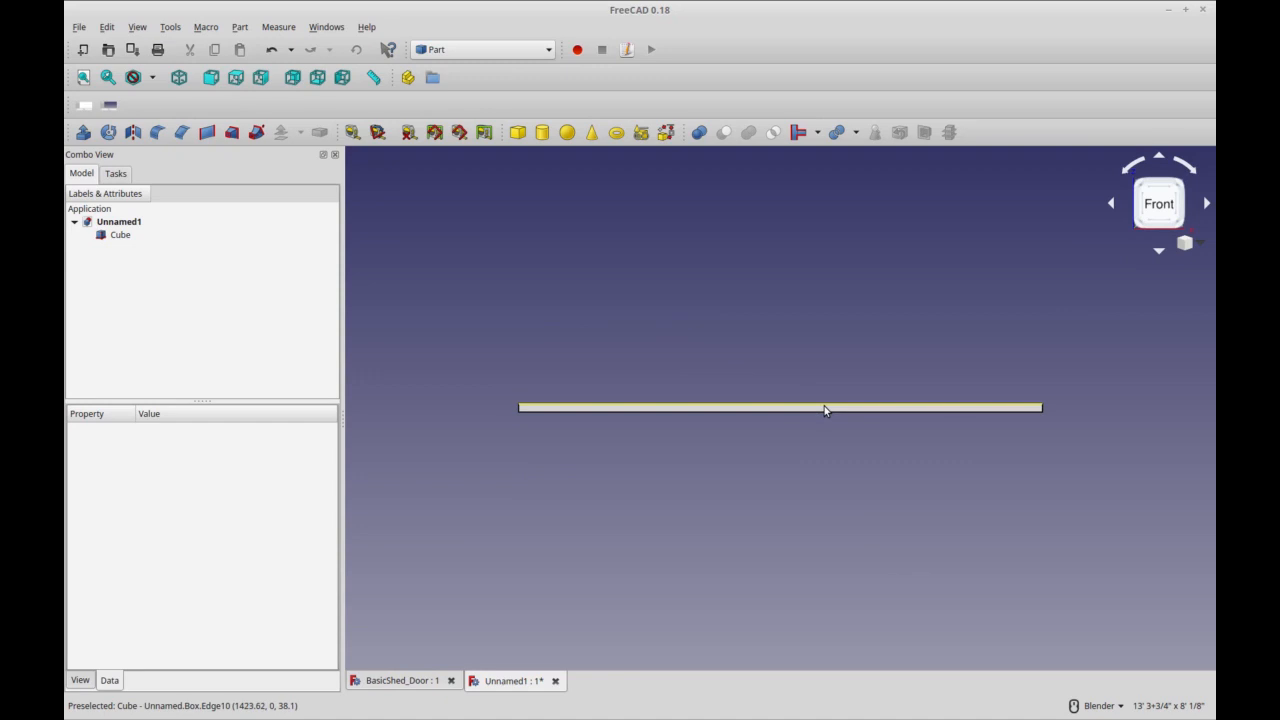
- Rotate the board 90° in the front plane with the Transform tool so it stands upright
click(820, 410)
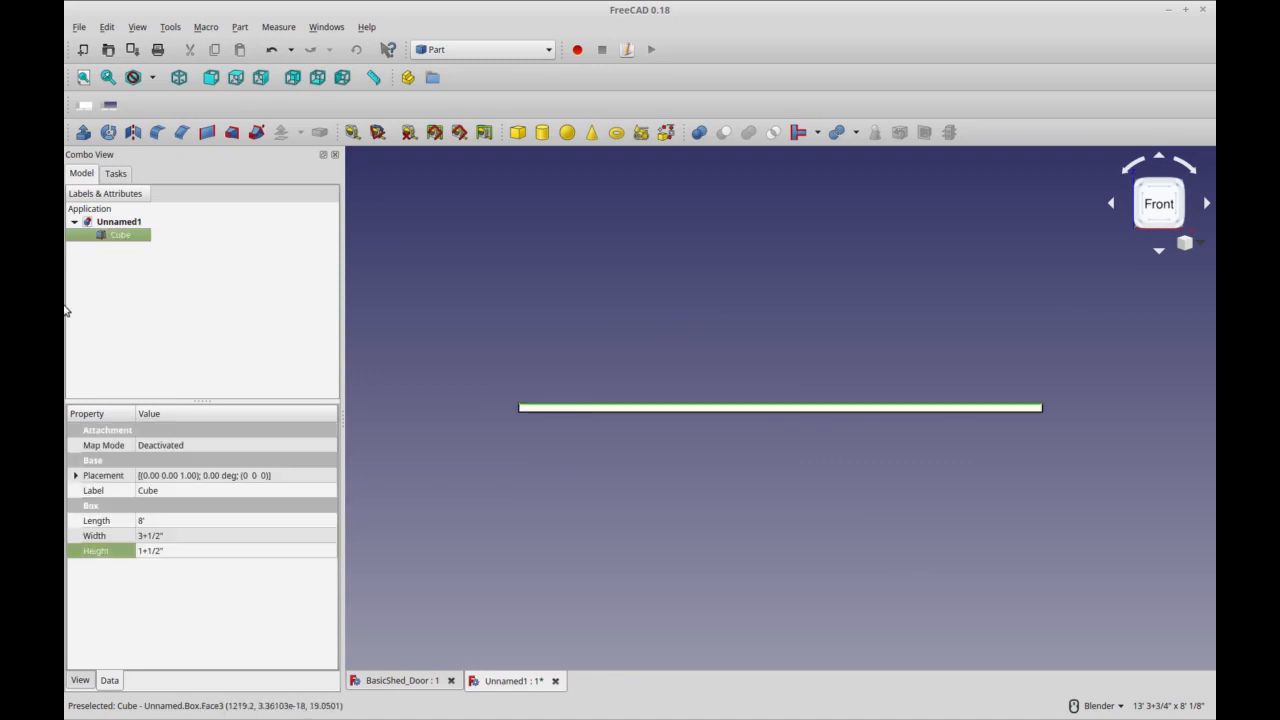
right_click(108, 238)
click(117, 251)
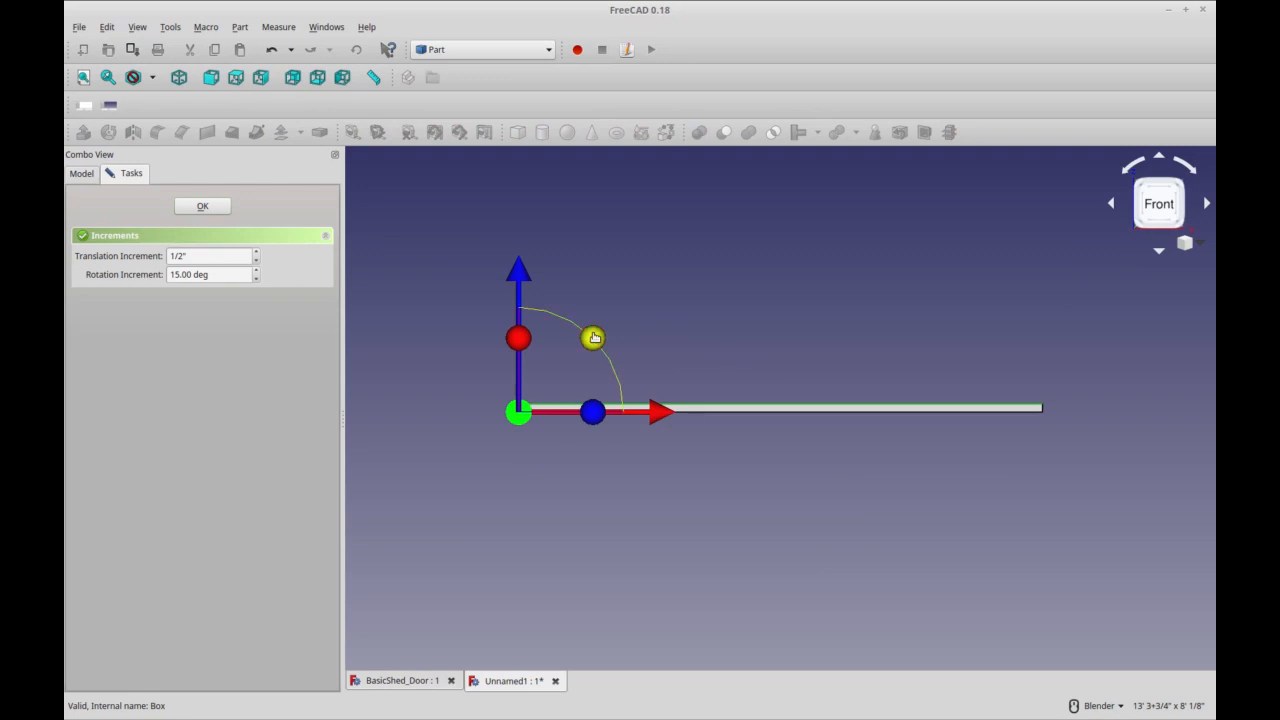
drag(593, 338, 443, 347)
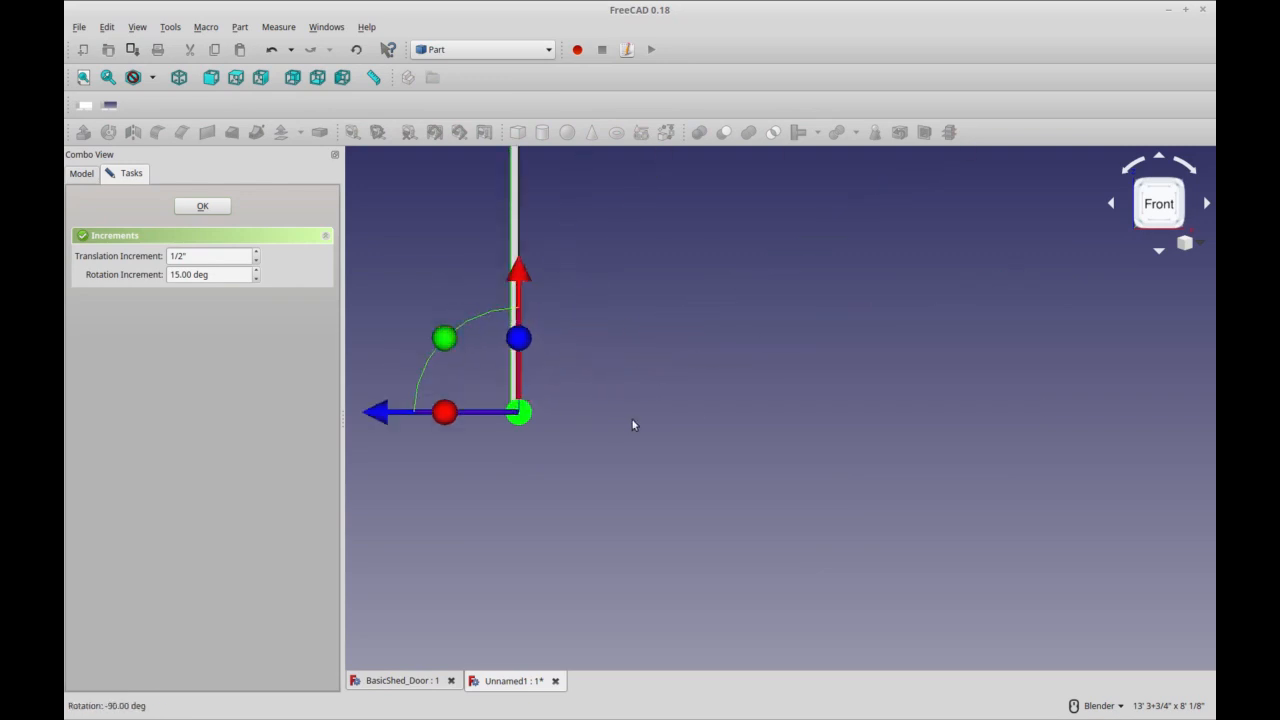
scroll(635, 410, down, 2)
shift+middle_drag(635, 410, 717, 509)
click(190, 207)
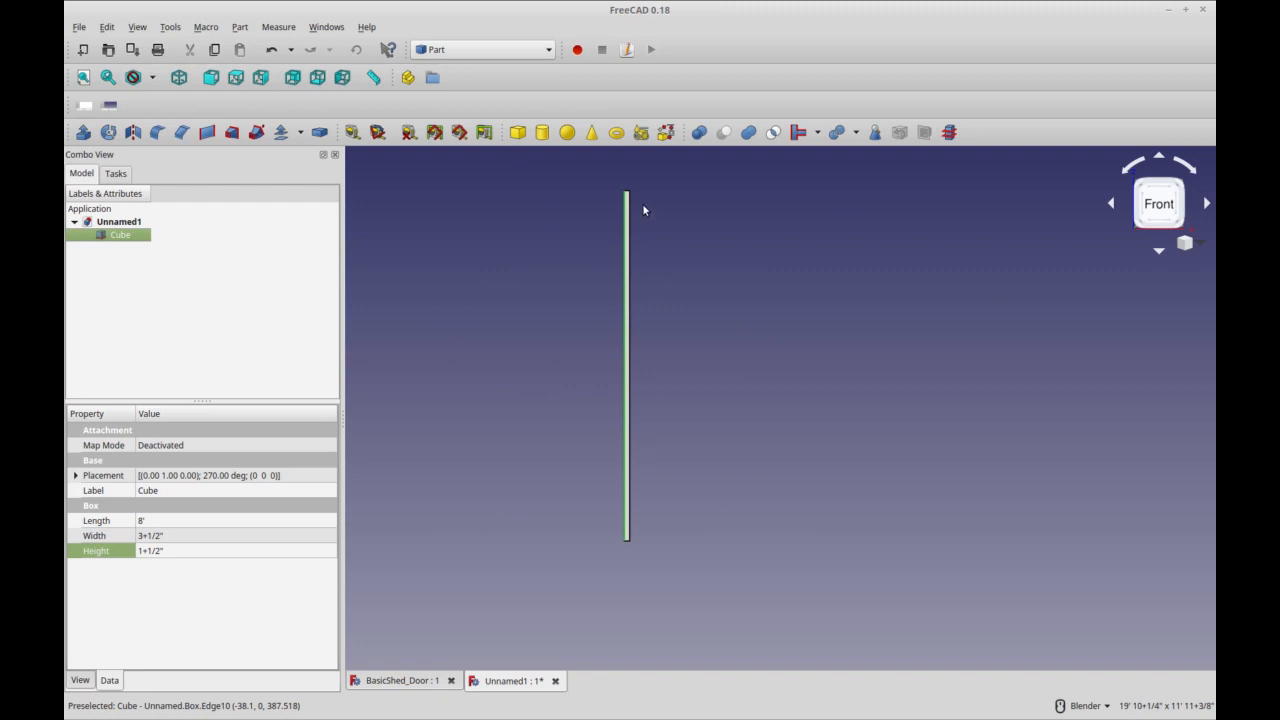
click(251, 312)
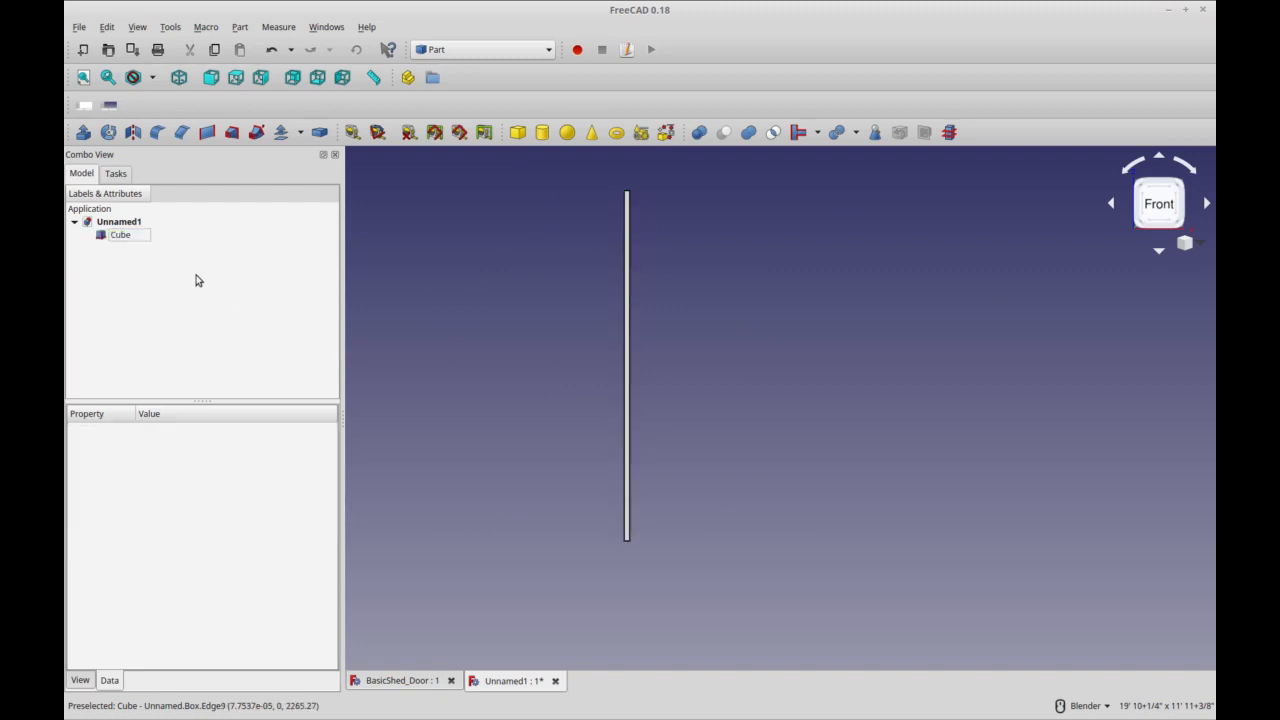
- Make two copies of the upright cube and hide both copies
click(139, 238)
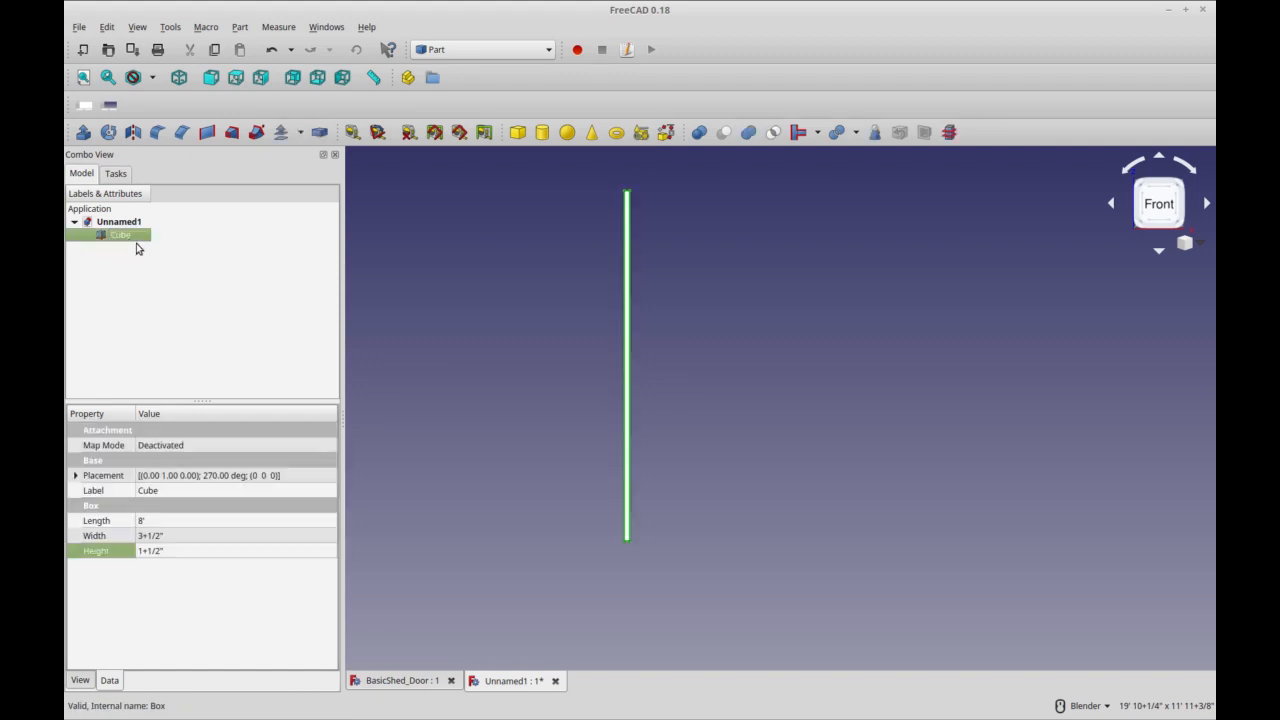
key(ctrl+c)
key(ctrl+v)
key(ctrl+v)
click(130, 250)
click(131, 262)
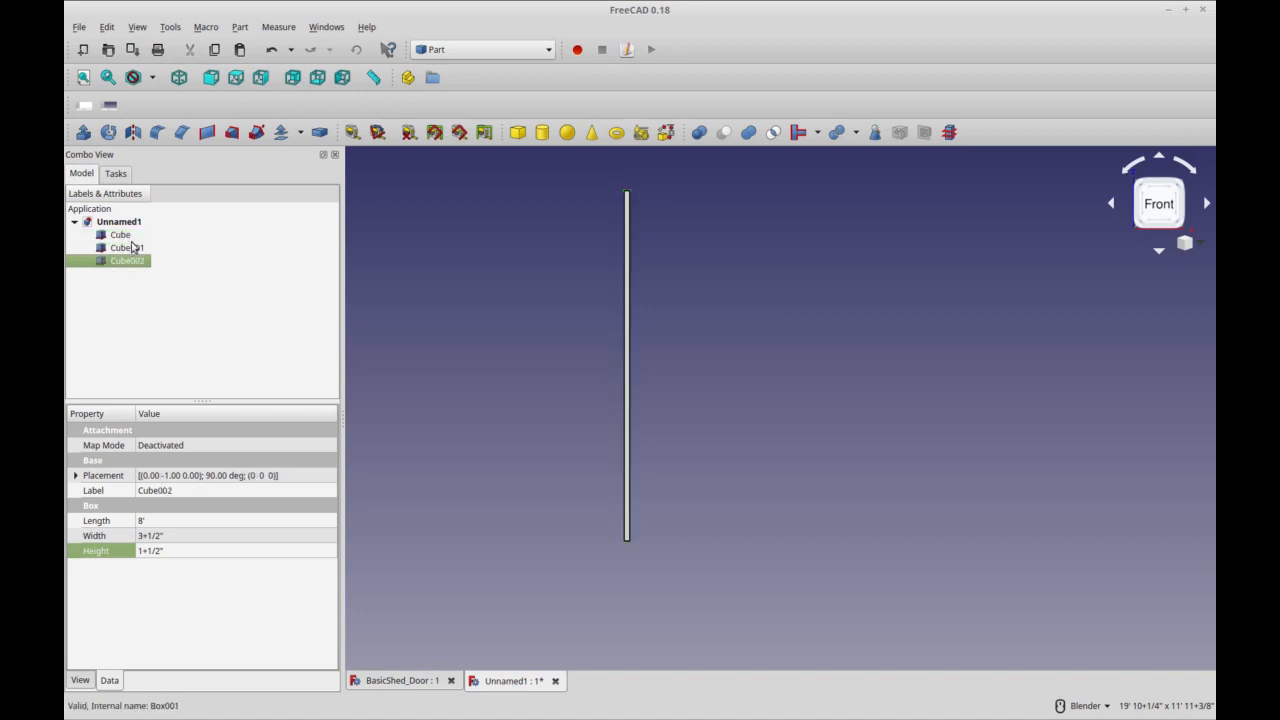
click(130, 248)
key(space)
click(130, 261)
key(space)
- Set the original cube's length to 8' minus three times 1.5"
click(121, 237)
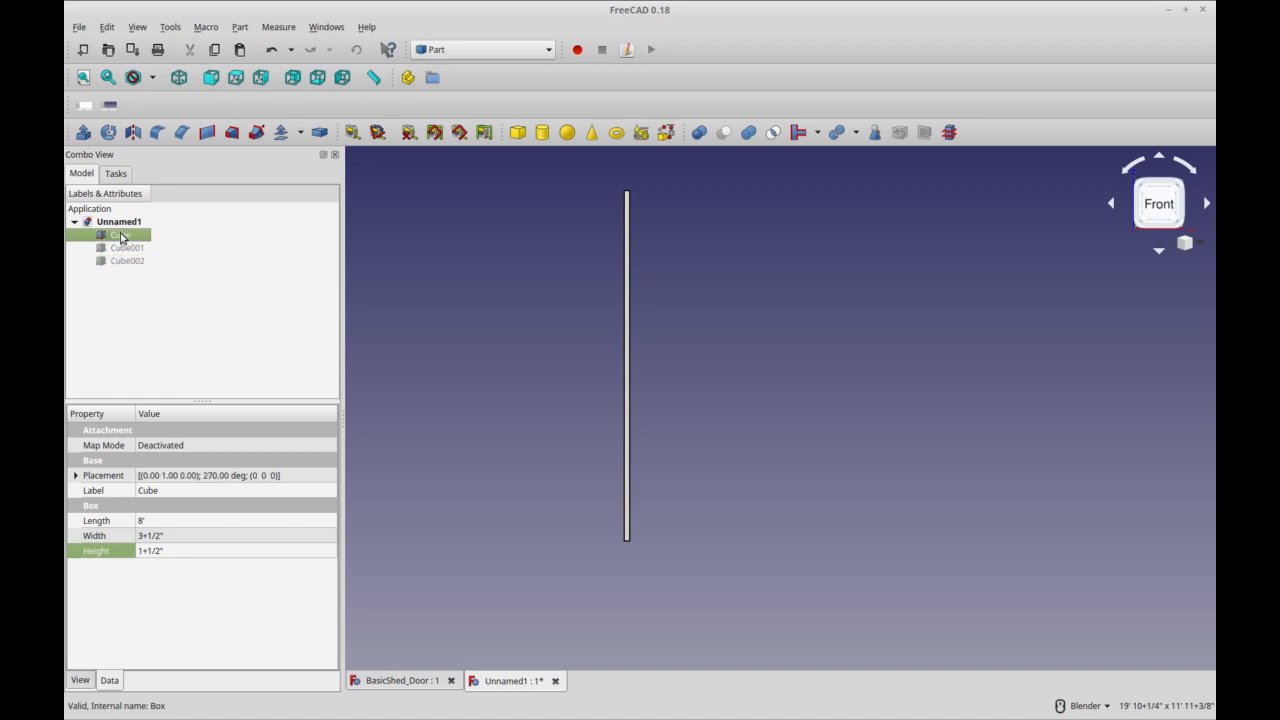
click(176, 521)
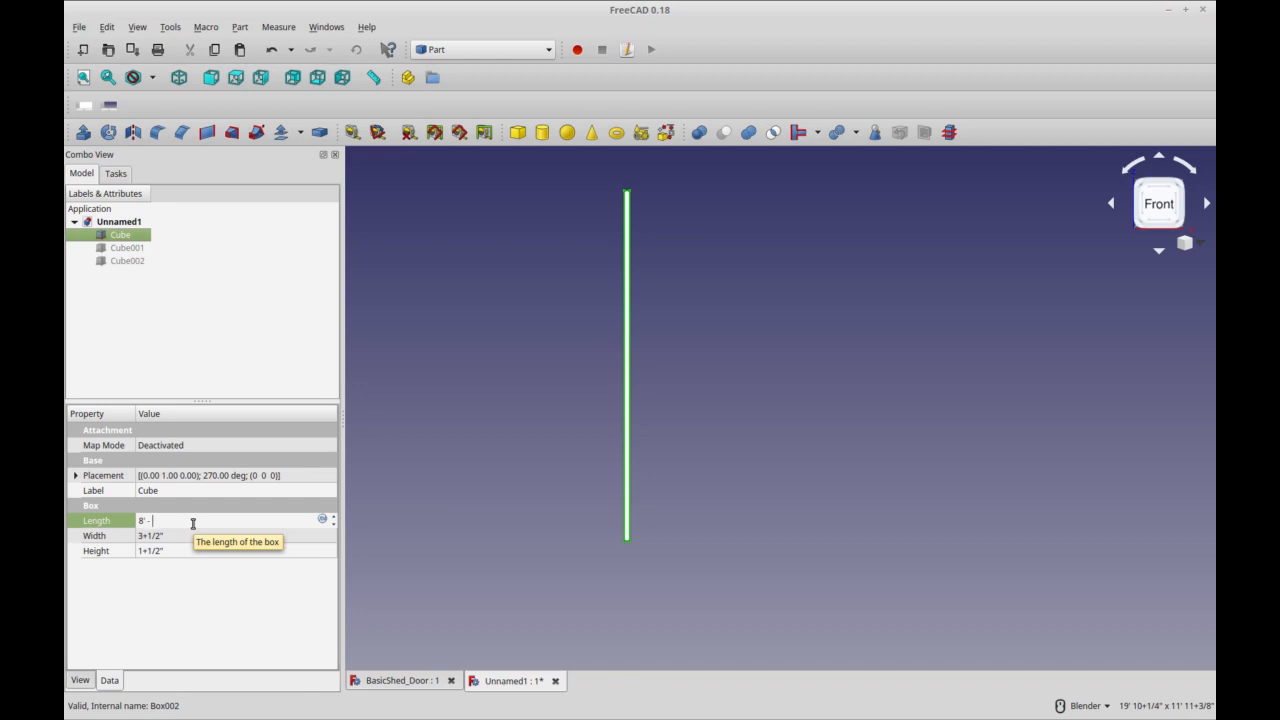
text(1.5)
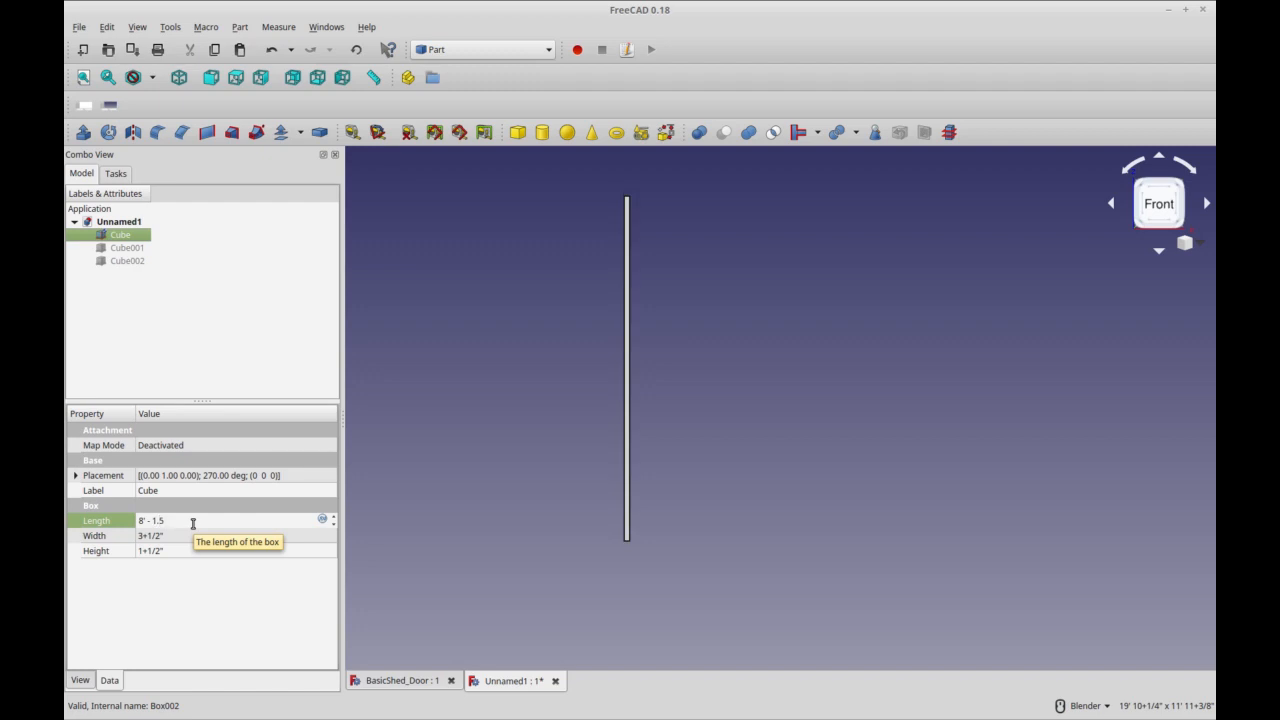
text( * 3)
key(Return)
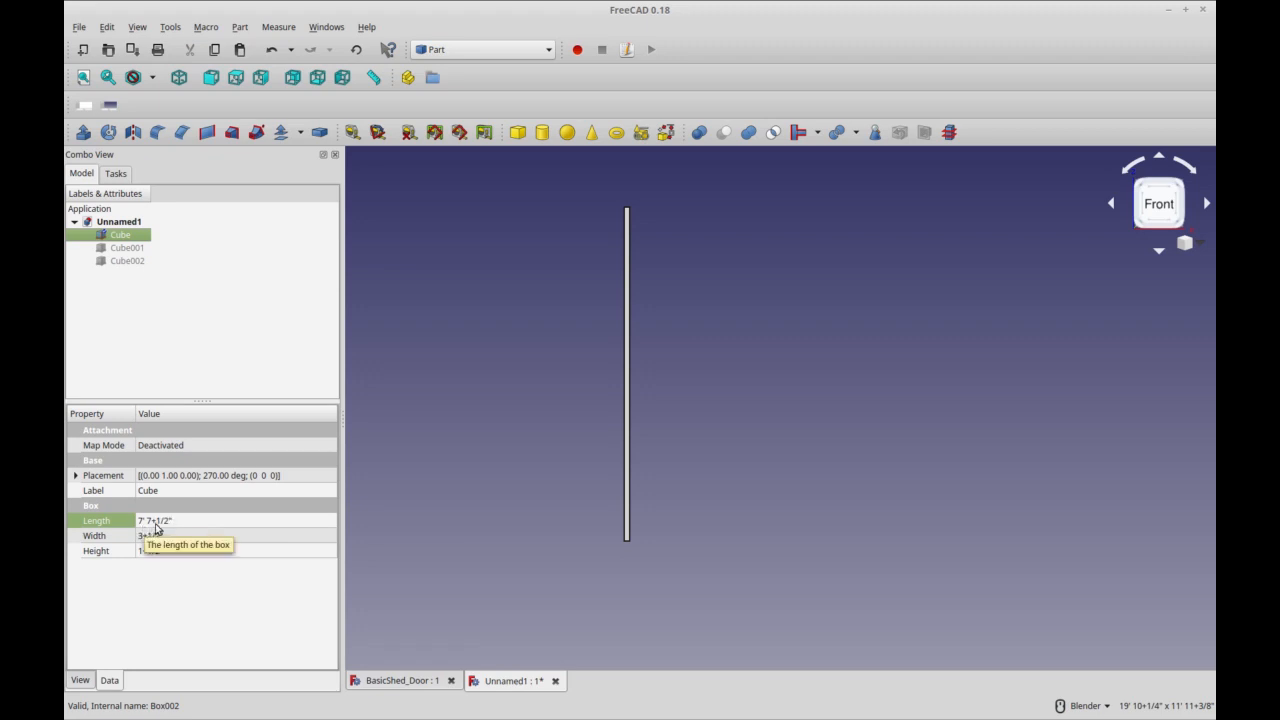
click(190, 385)
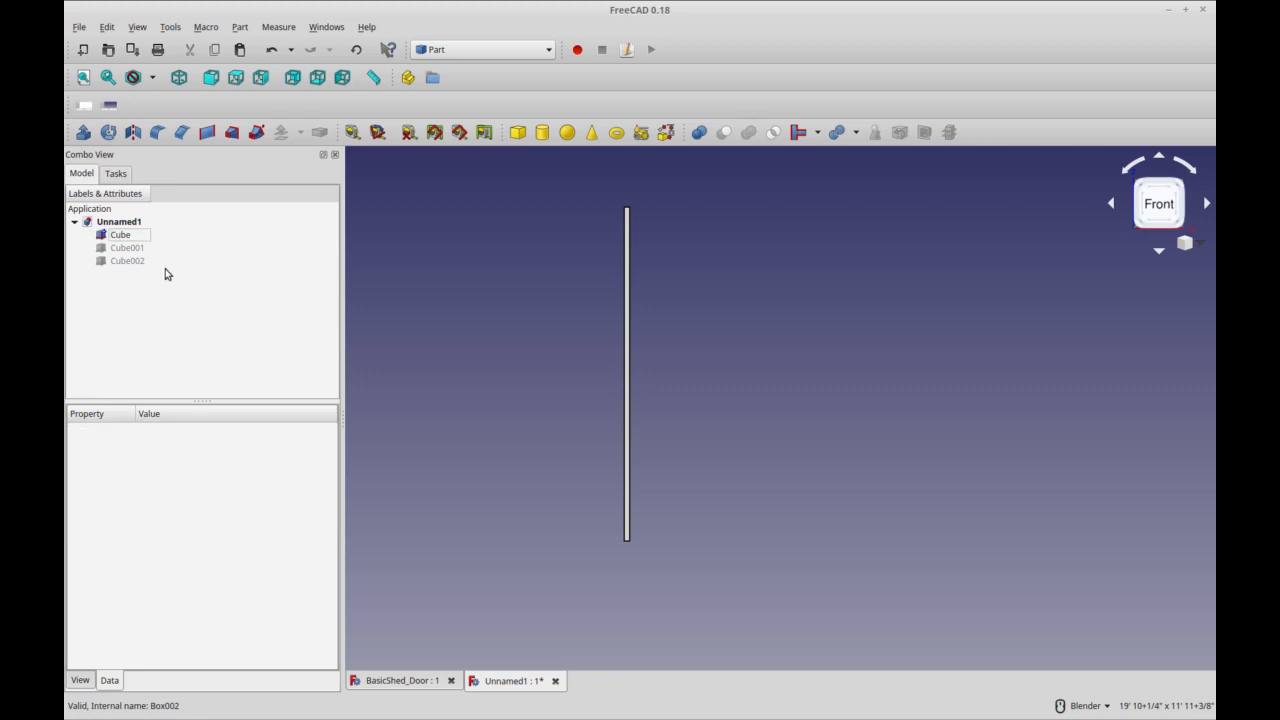
- Rename the original cube KingStud, the first copy JackStud and the second copy Cripple
click(115, 236)
text(K)
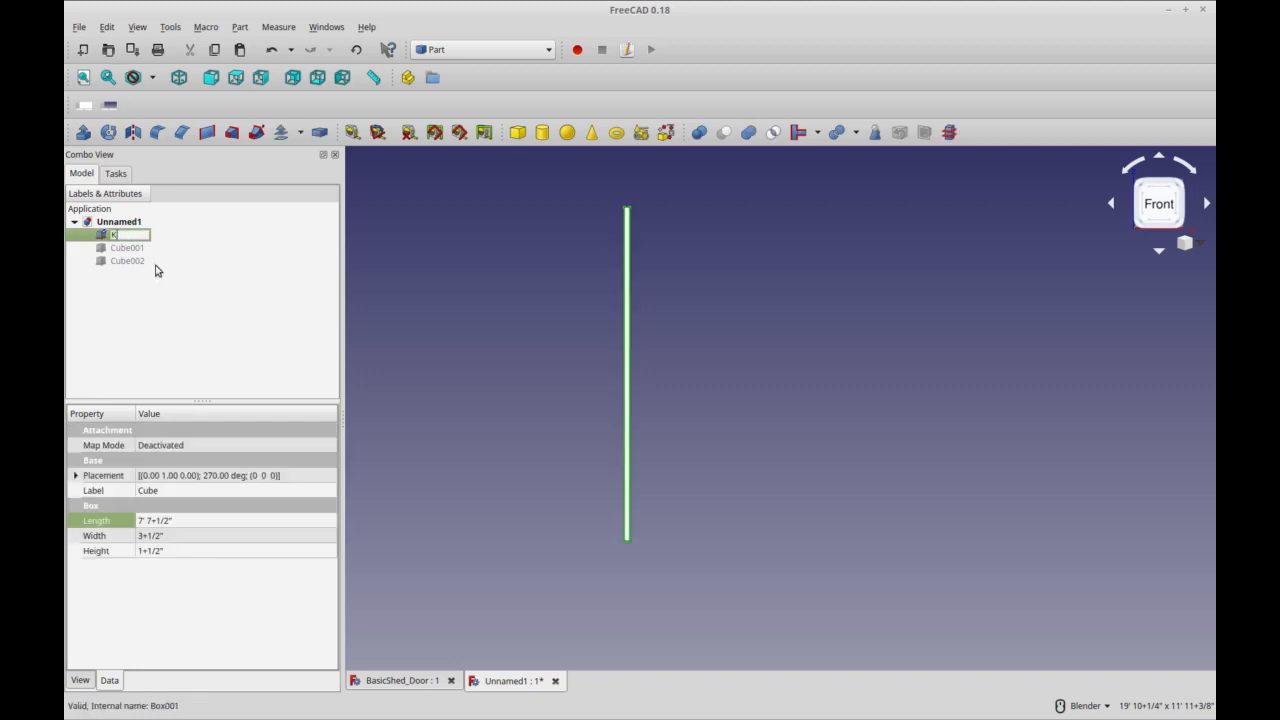
text(ingStud)
key(Return)
click(138, 248)
click(146, 249)
text(JackStud)
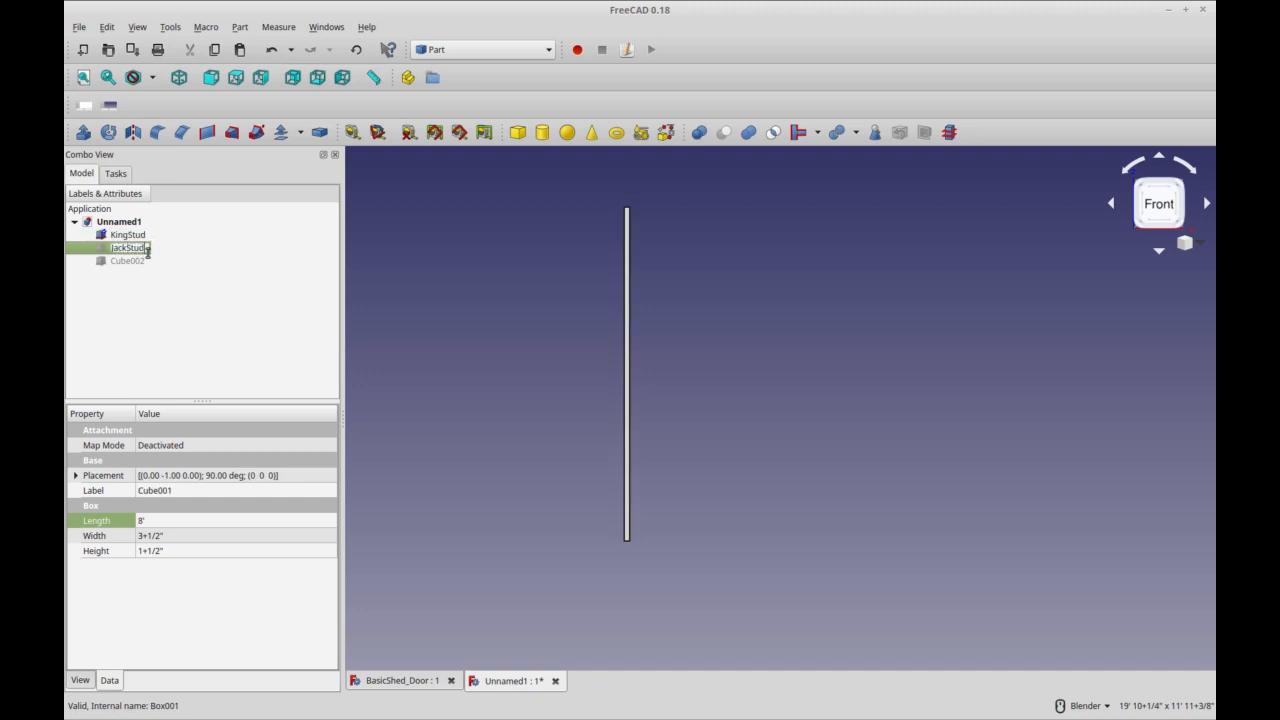
click(135, 261)
click(140, 261)
text(Cripple)
key(Return)
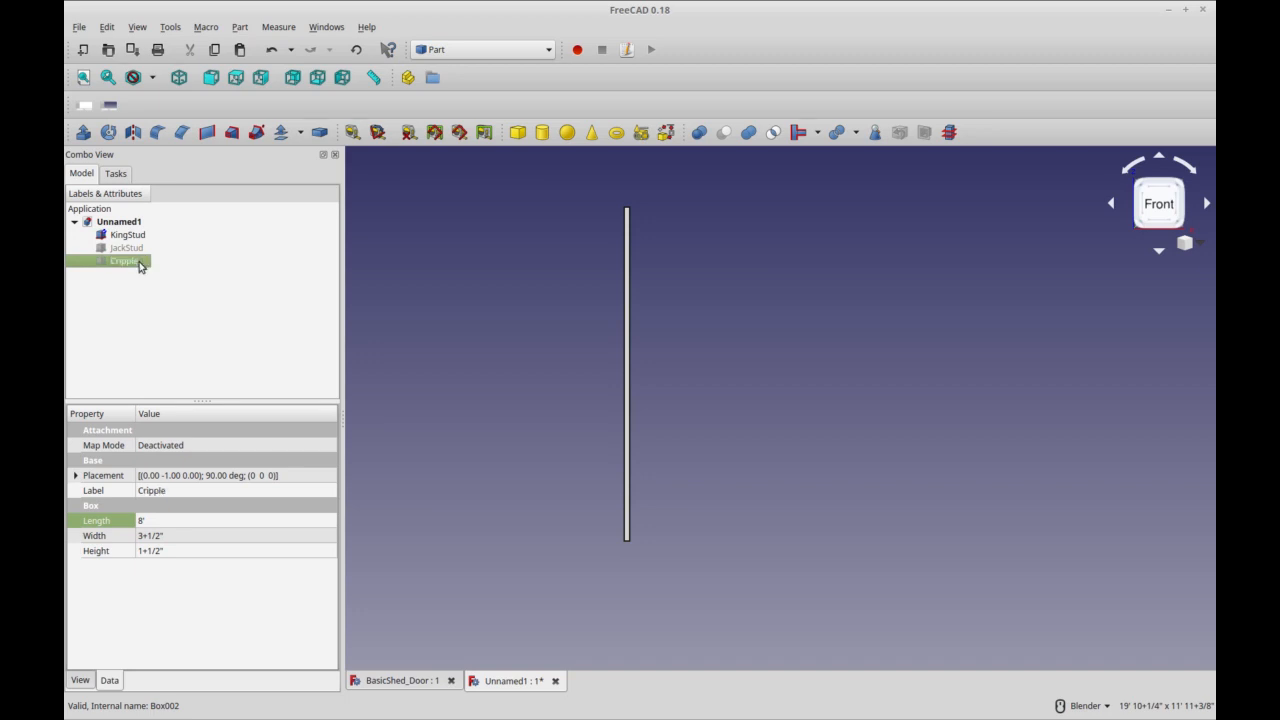
- Set the JackStud's length to 6'
click(141, 250)
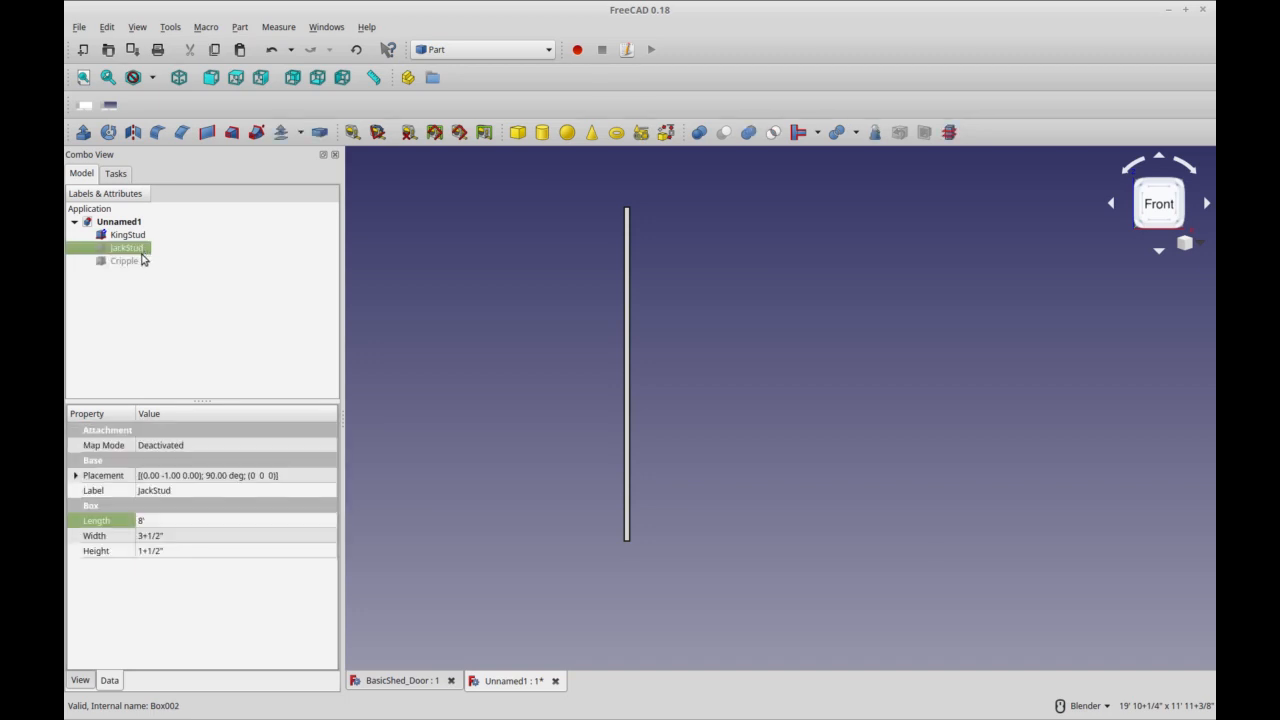
click(141, 520)
text(6)
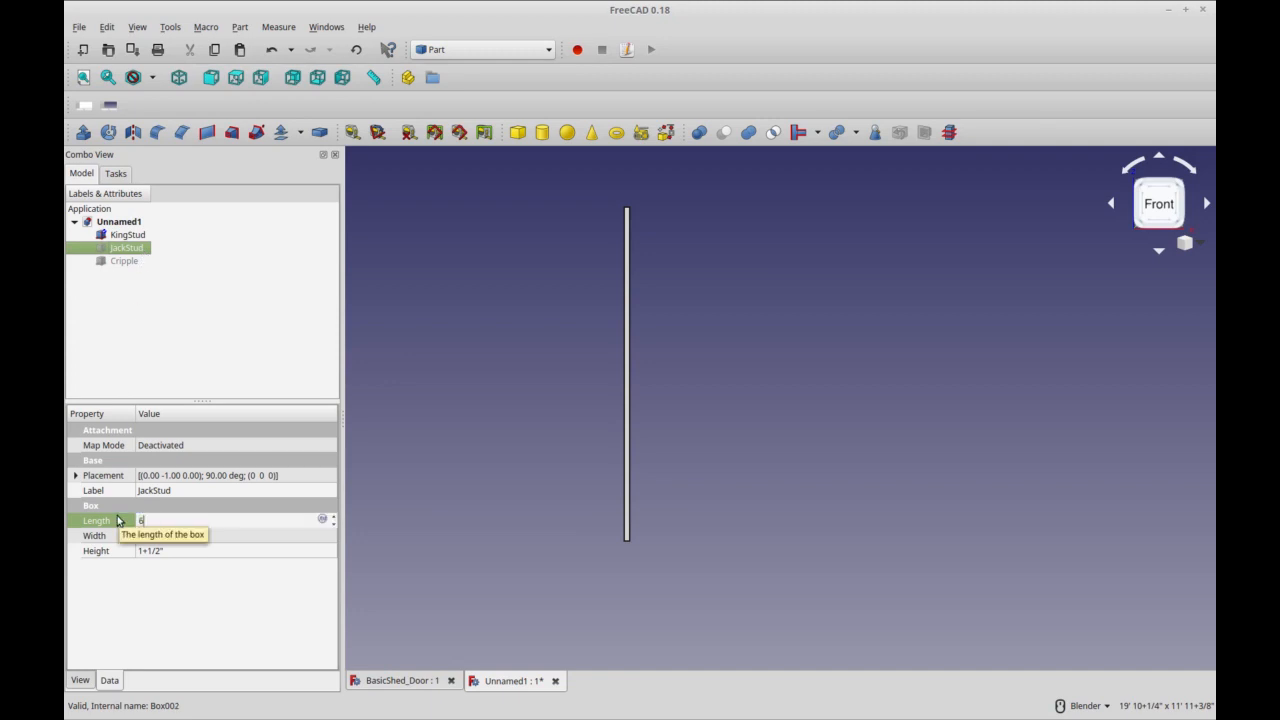
click(111, 349)
- Move the JackStud sideways by one 1.5" translation increment so it stands directly beside the KingStud
click(123, 251)
right_click(123, 255)
click(135, 259)
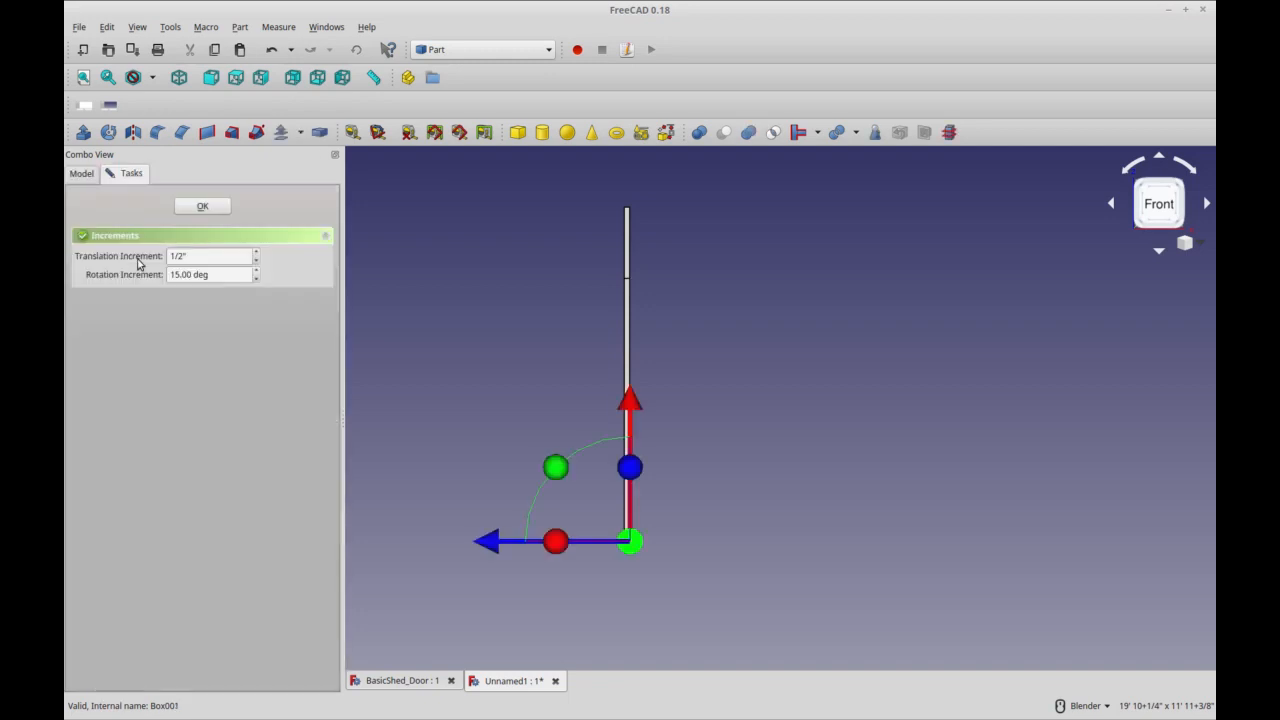
drag(207, 262, 120, 260)
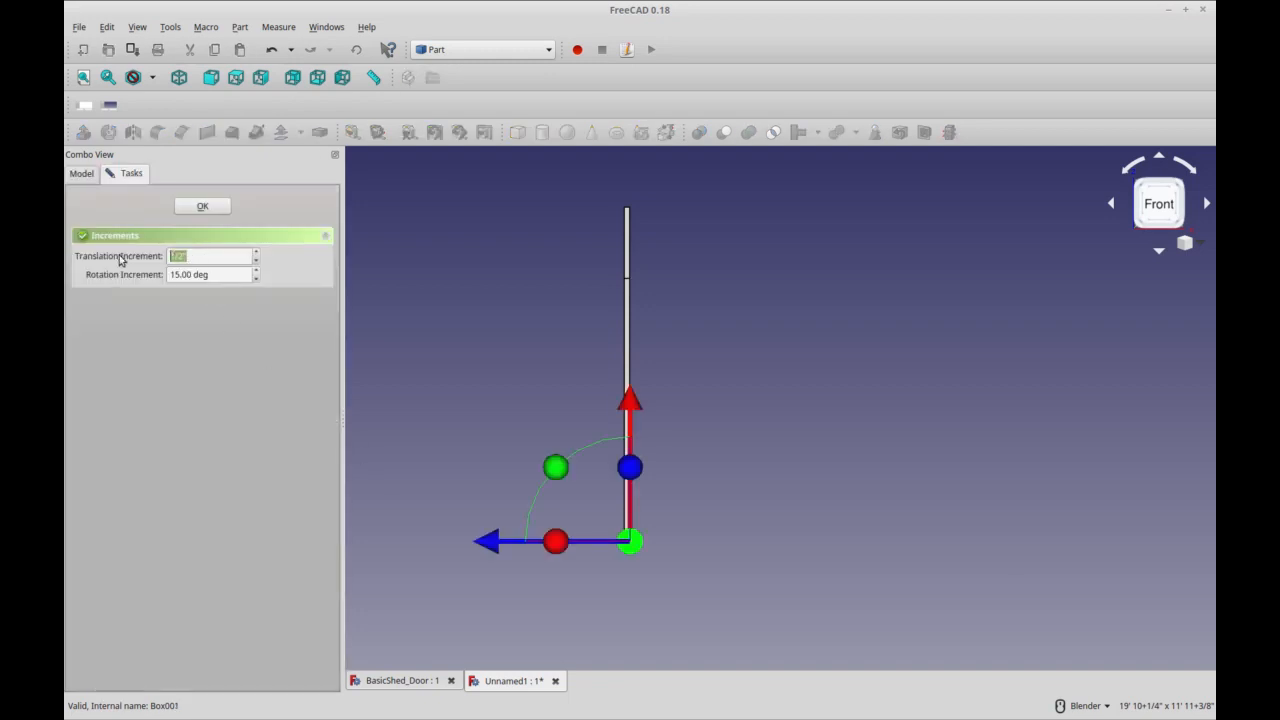
text(1.5)
drag(491, 549, 497, 549)
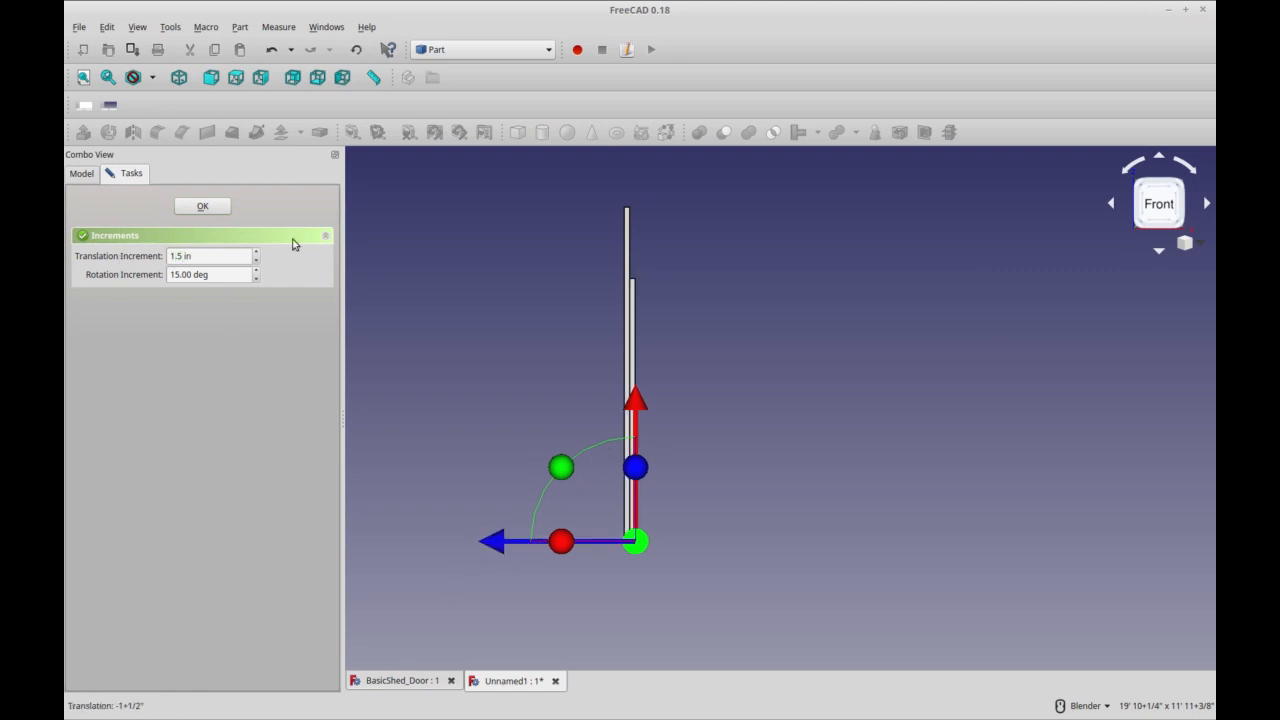
click(205, 207)
click(200, 321)
- Set the Cripple's length to 2'
click(108, 262)
right_click(107, 262)
click(89, 309)
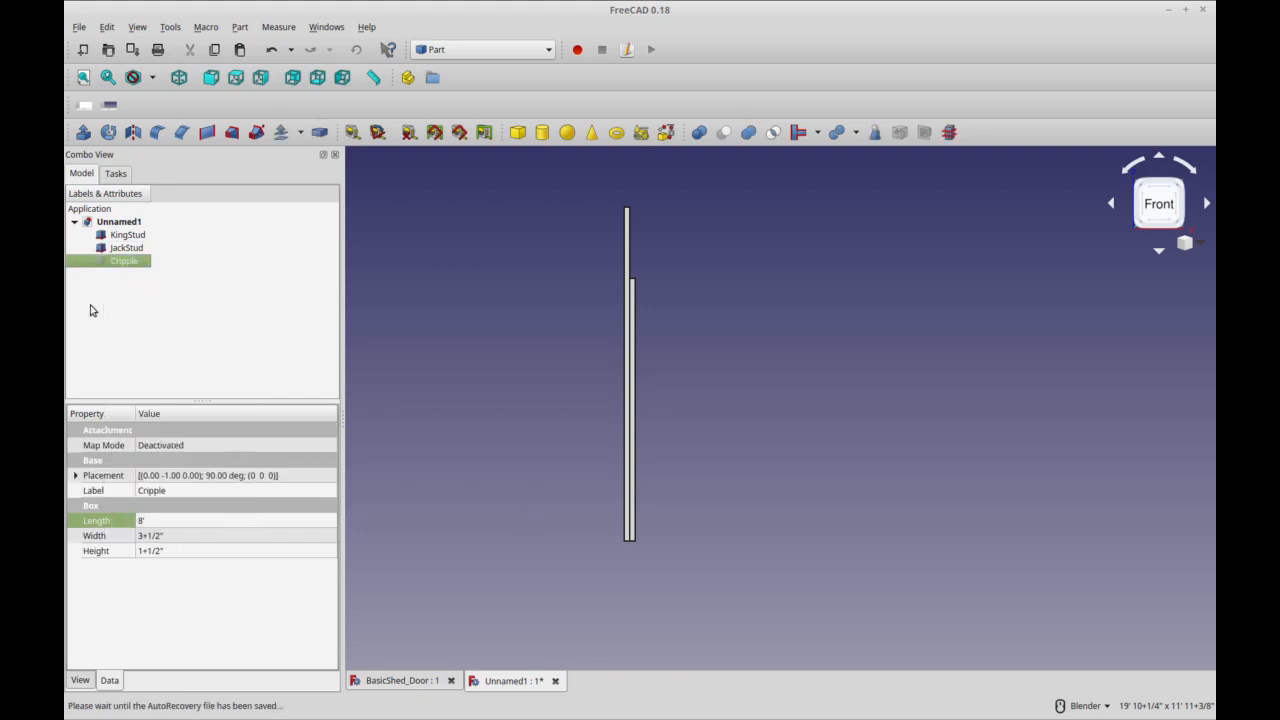
click(190, 521)
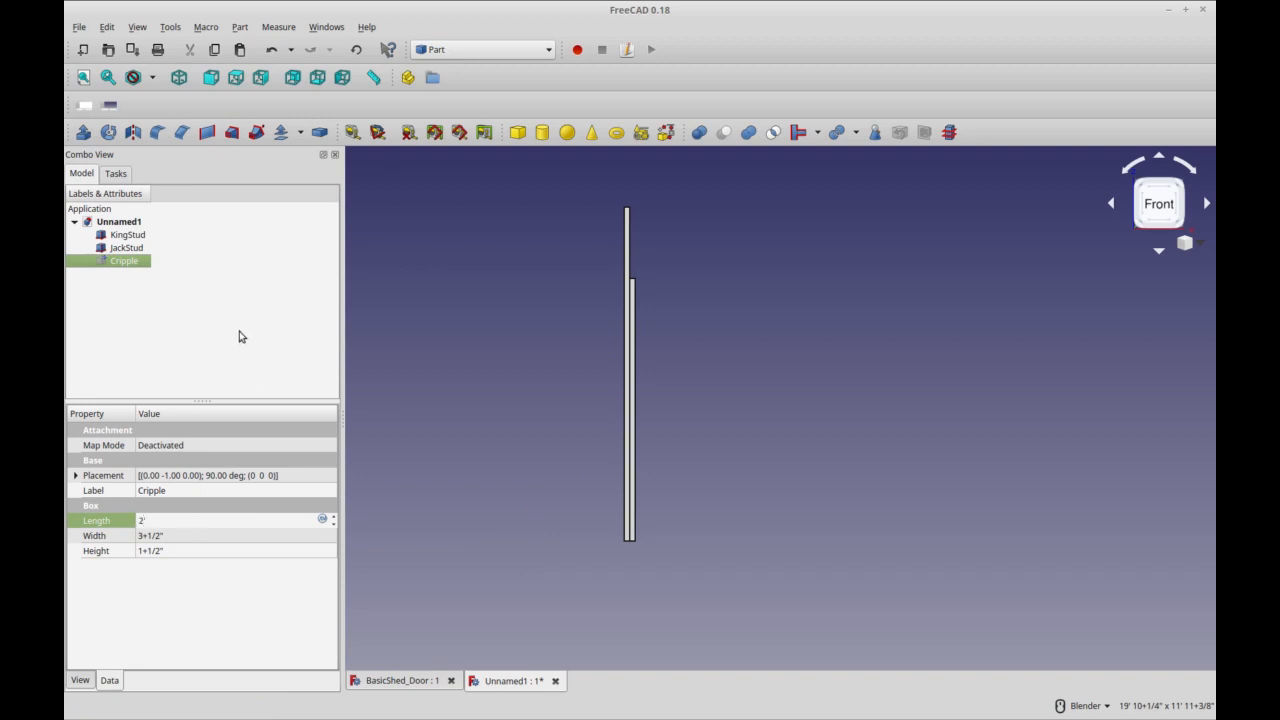
click(149, 277)
- Transform the Cripple 1.5" sideways and 6' 3" up so it stands above the JackStud, beside the KingStud
right_click(141, 272)
click(141, 268)
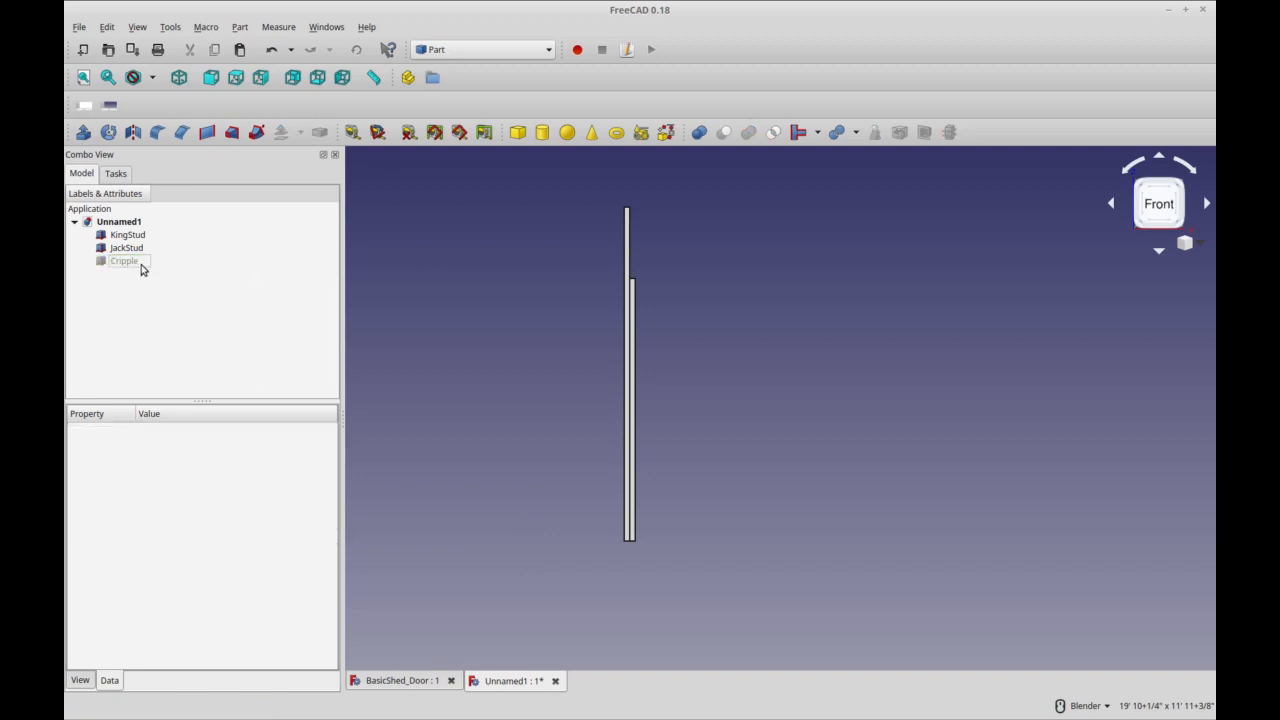
right_click(142, 261)
click(150, 270)
click(205, 207)
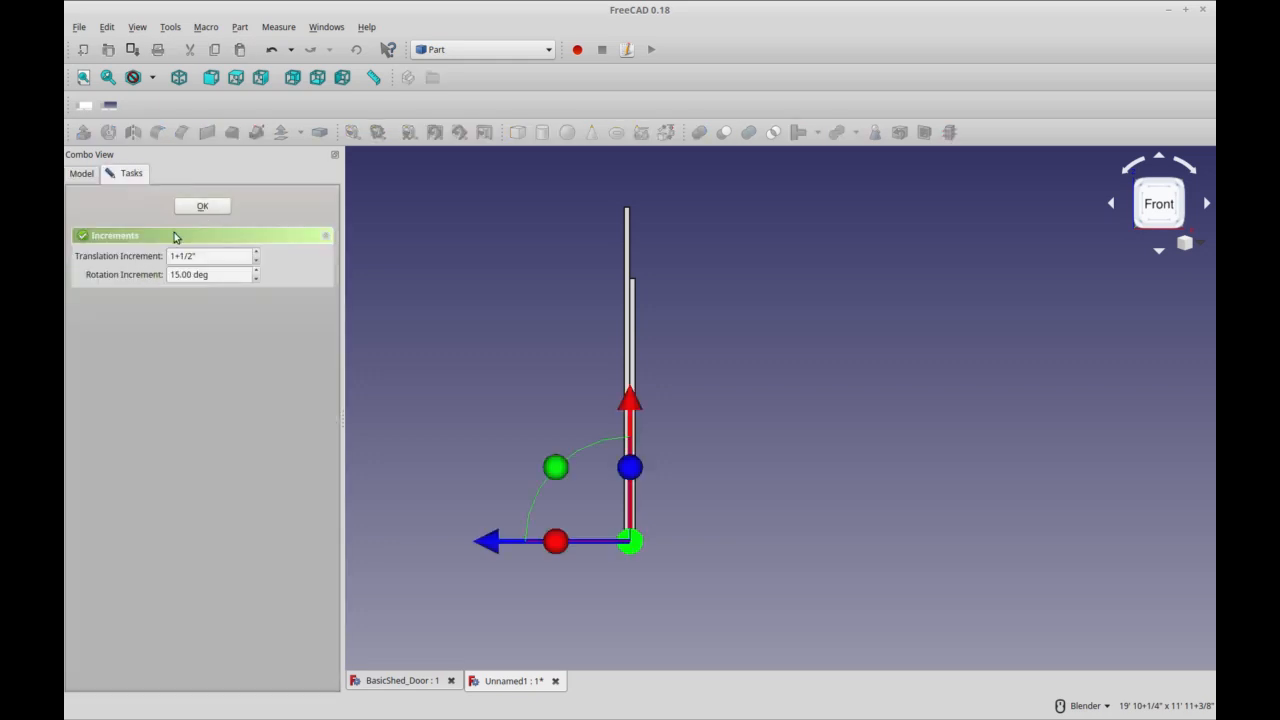
right_click(128, 264)
click(145, 267)
drag(484, 312, 502, 338)
drag(651, 400, 676, 130)
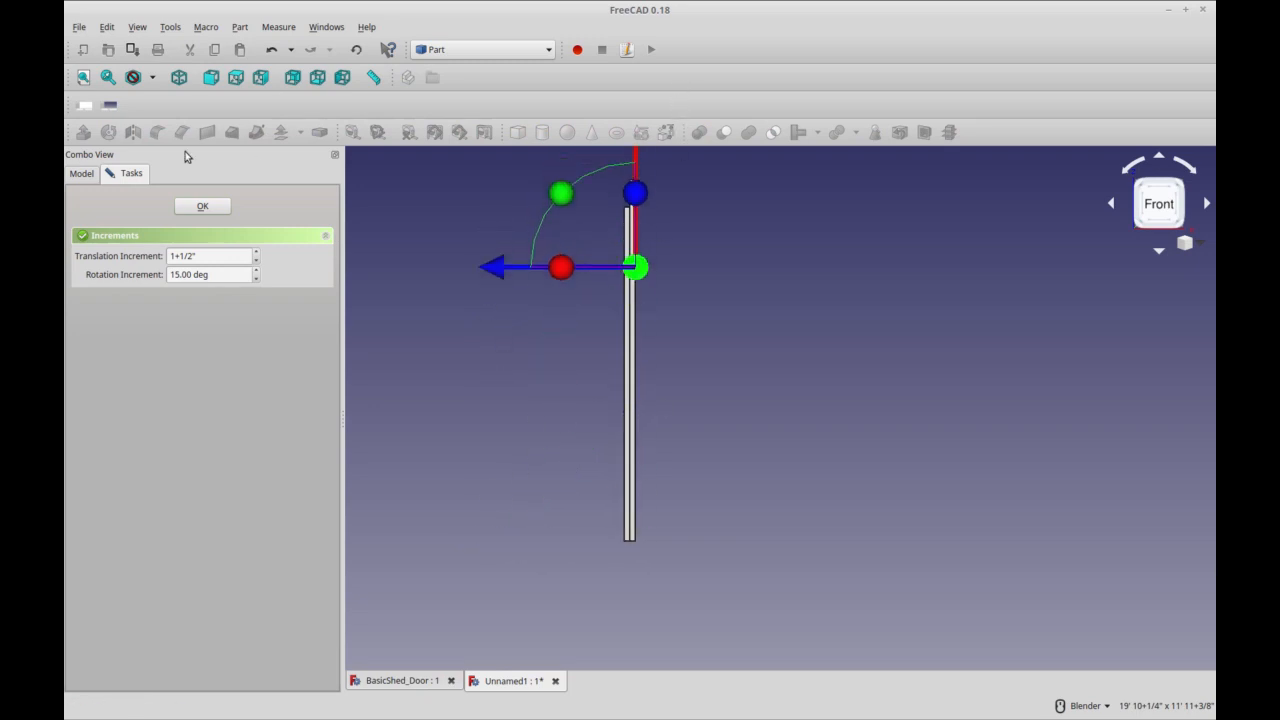
click(203, 205)
middle_drag(770, 433, 723, 435)
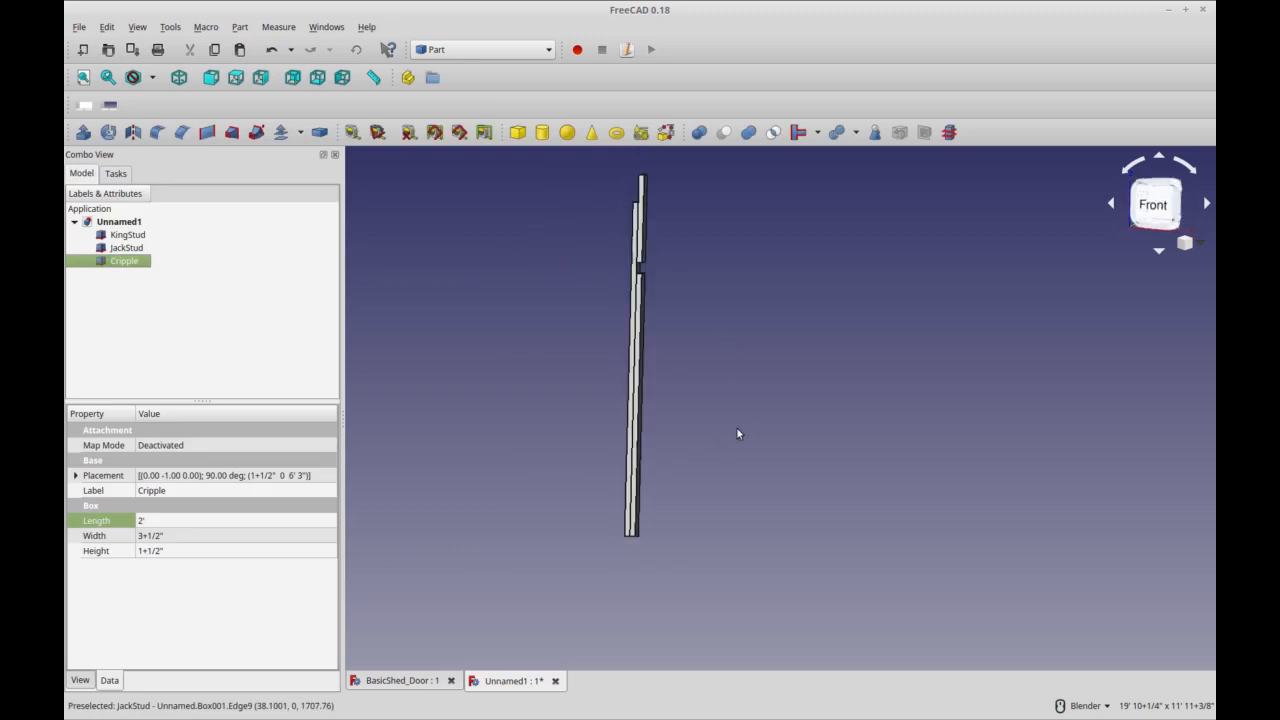
click(254, 344)
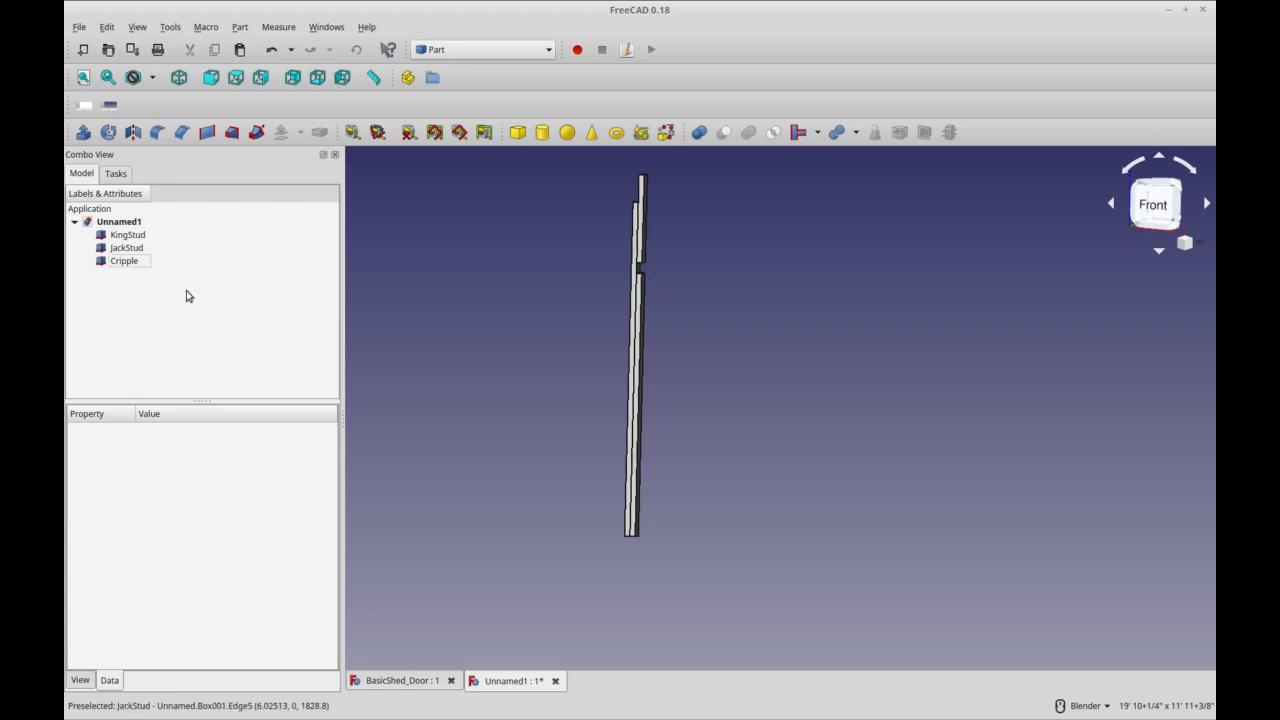
- Duplicate the KingStud and rename the copy Header
click(147, 236)
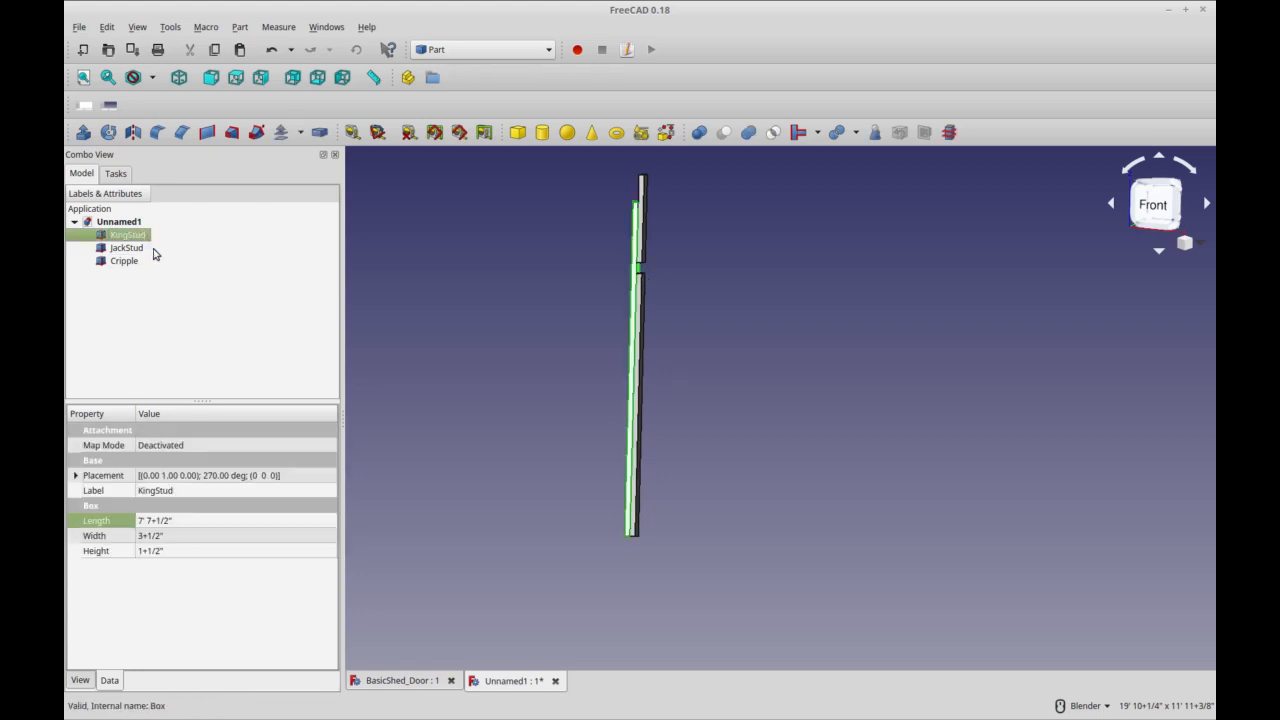
key(ctrl+c)
key(ctrl+v)
click(140, 275)
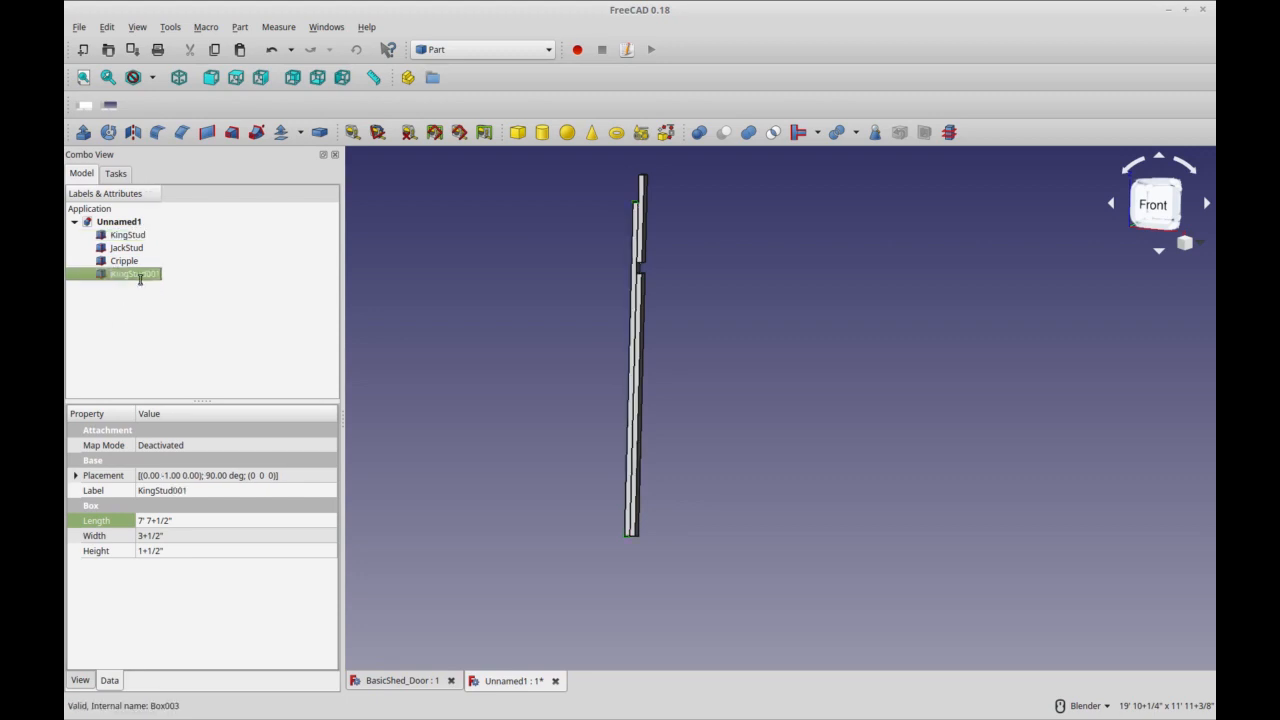
text(Header)
key(Return)
- Rotate the Header with the Transform tool so it lies horizontally on edge at the foot of the studs
right_click(137, 278)
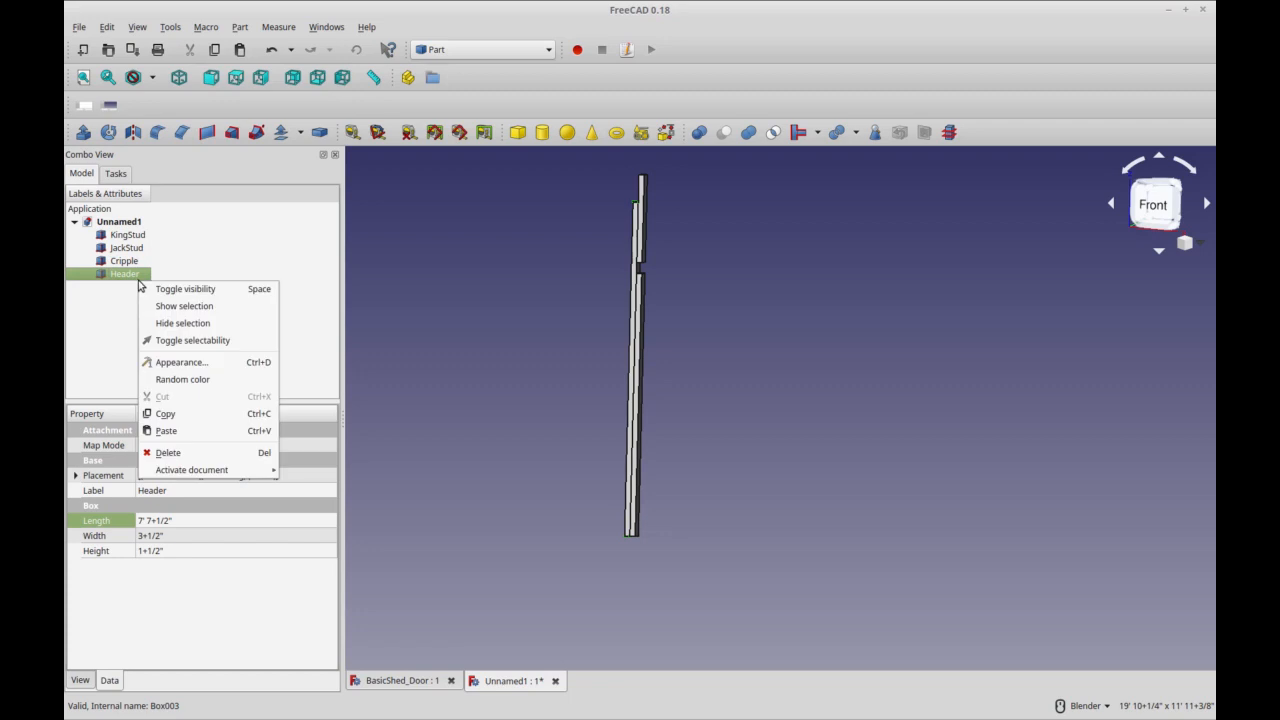
click(105, 317)
click(105, 317)
right_click(124, 280)
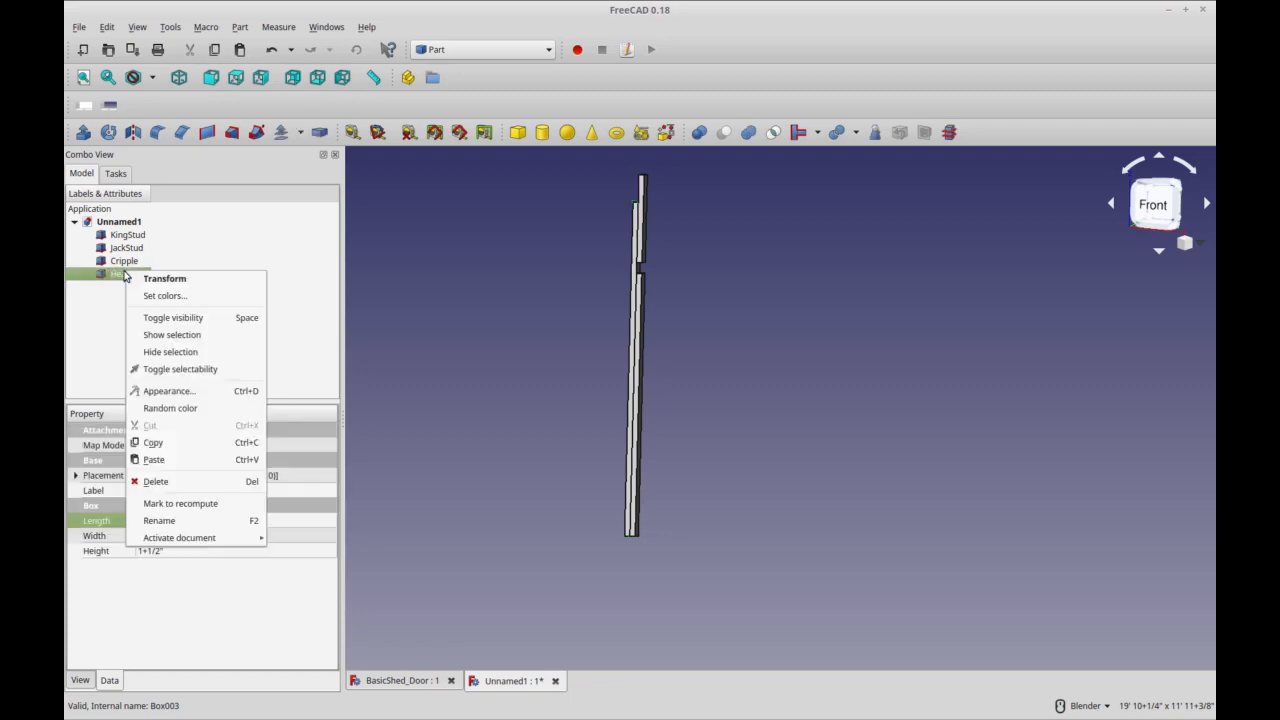
click(141, 279)
middle_drag(569, 551, 572, 566)
middle_drag(809, 363, 837, 378)
drag(561, 445, 735, 458)
middle_drag(969, 443, 791, 441)
drag(813, 413, 668, 454)
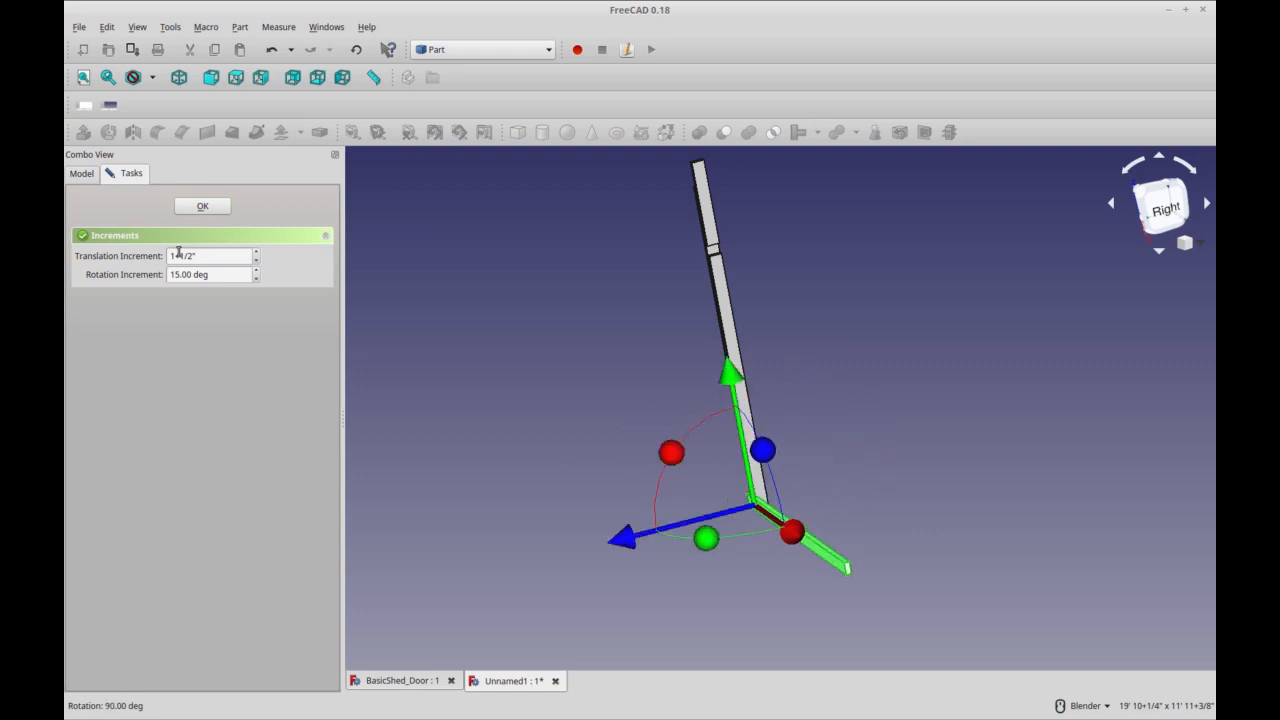
click(211, 207)
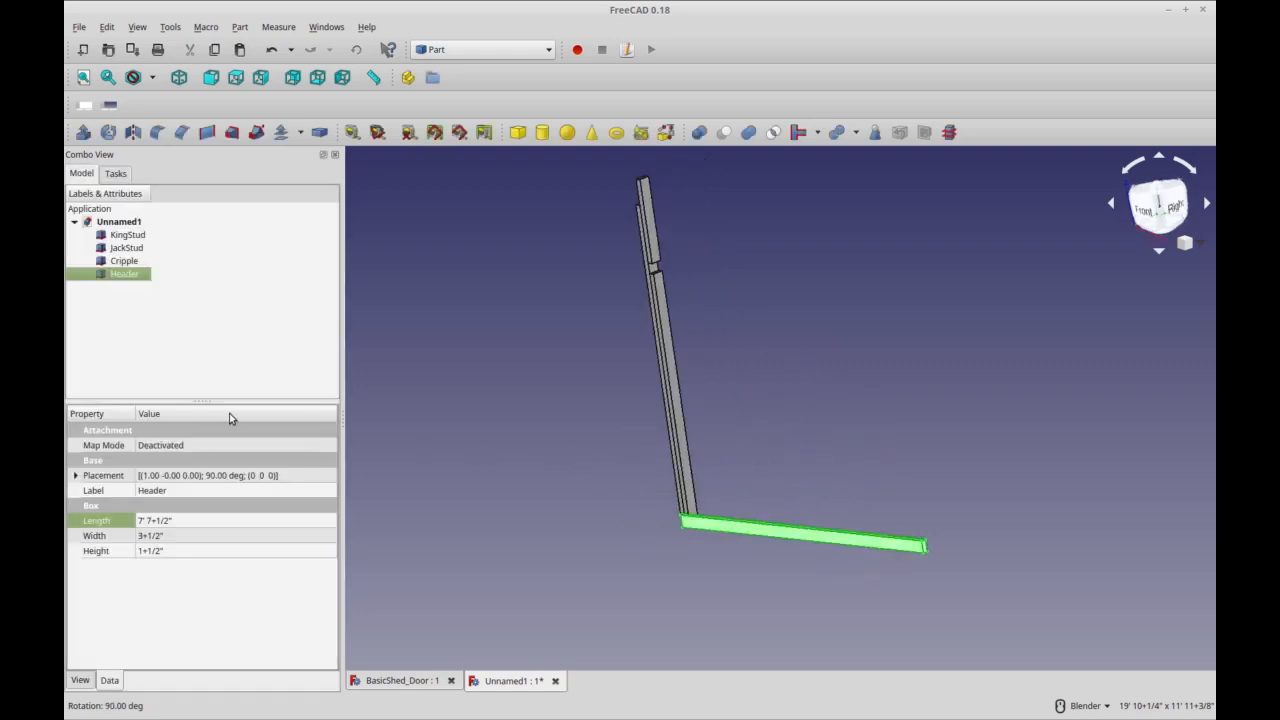
- Set the Header's width to 7+1/2"
click(187, 535)
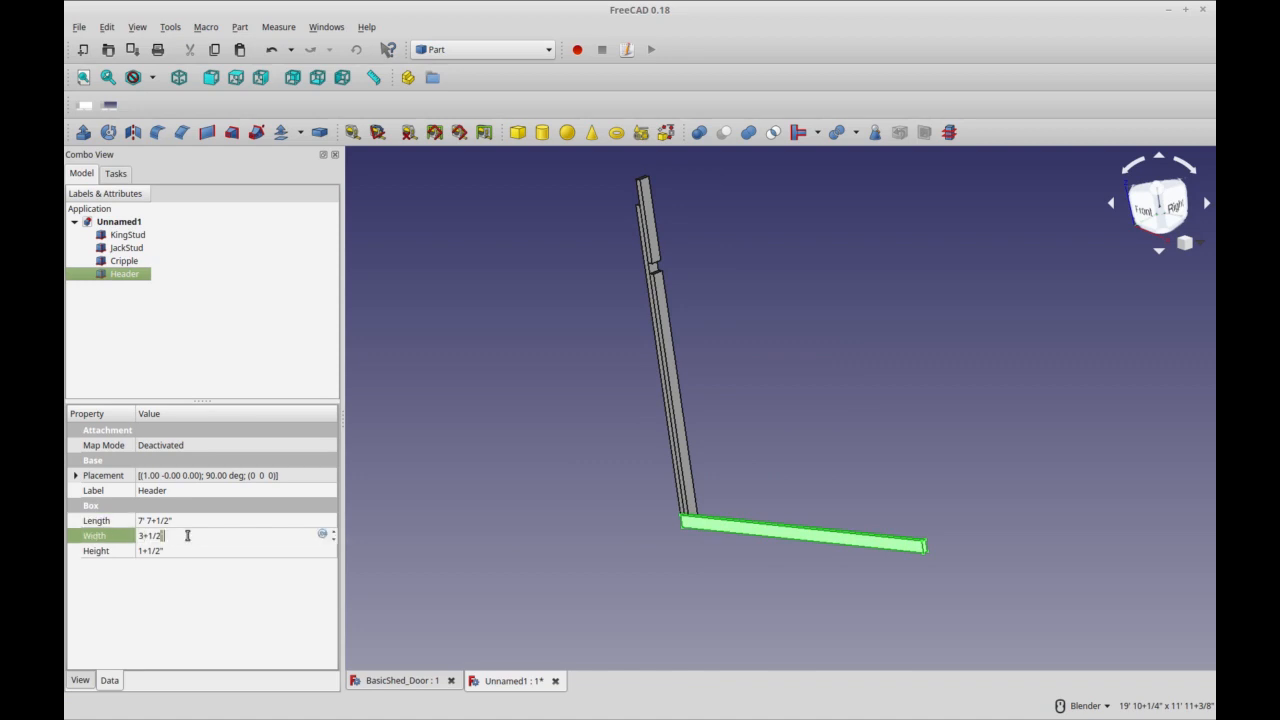
text(7)
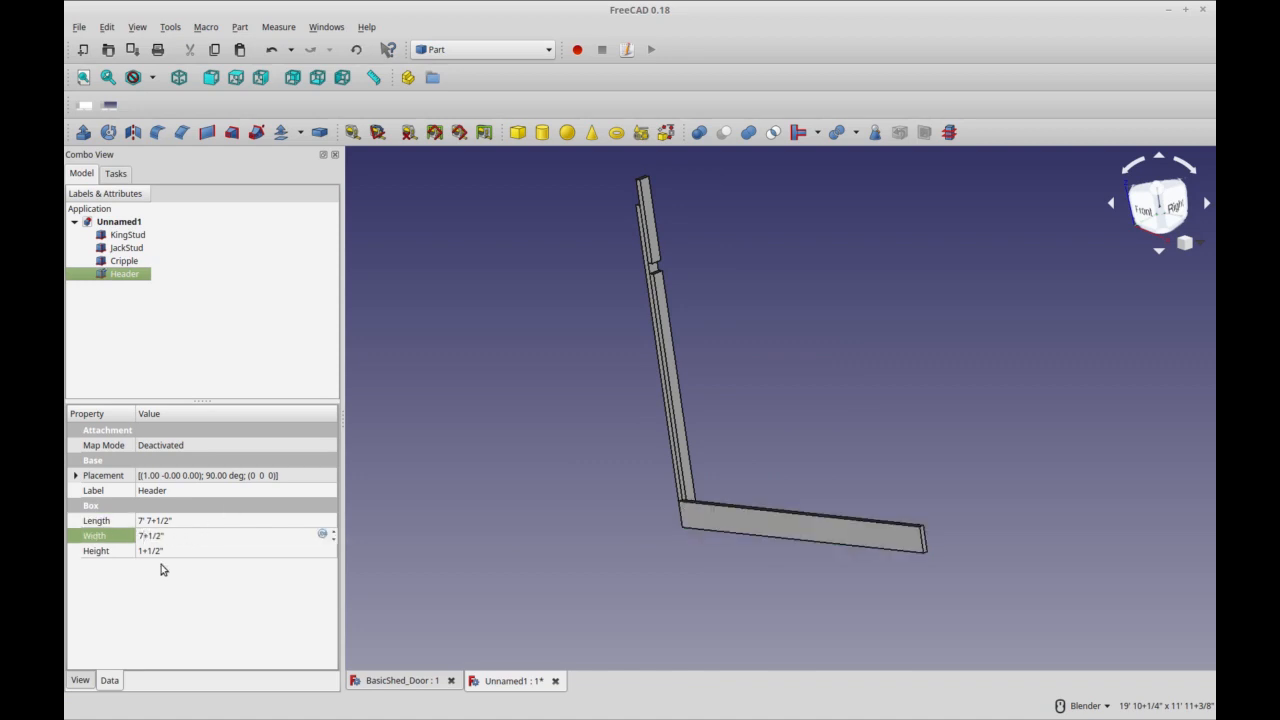
click(172, 550)
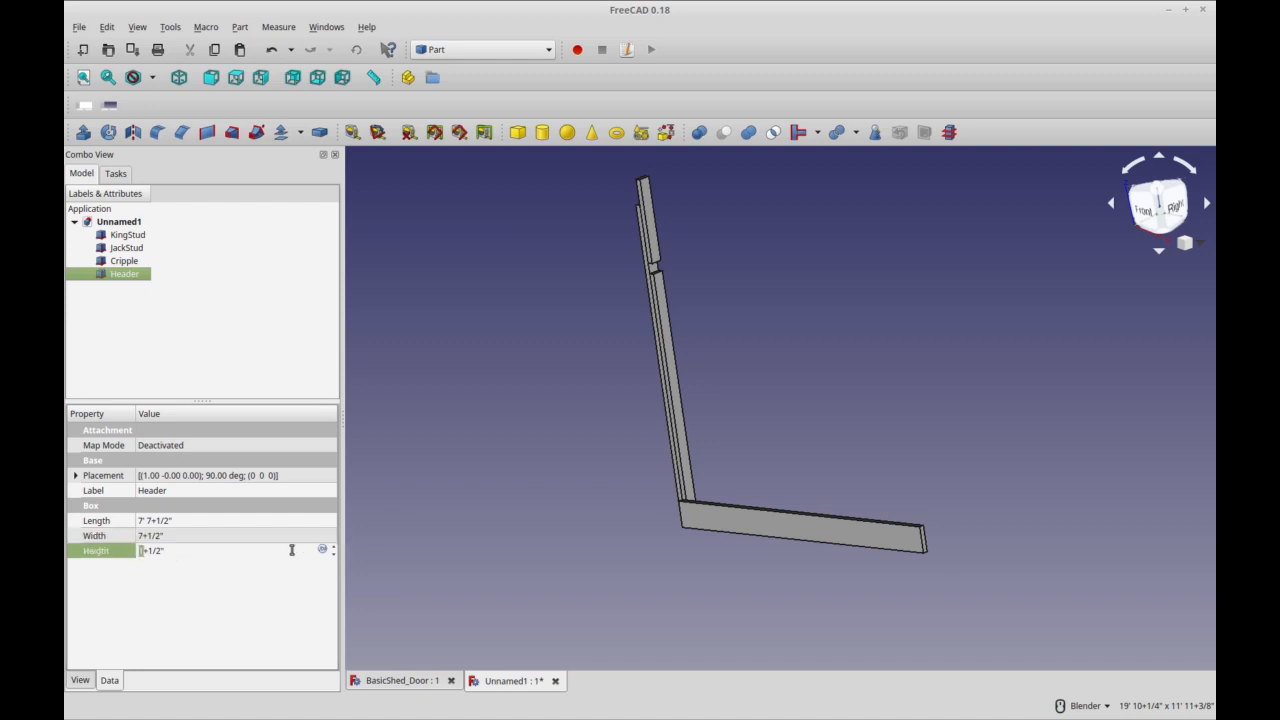
click(204, 521)
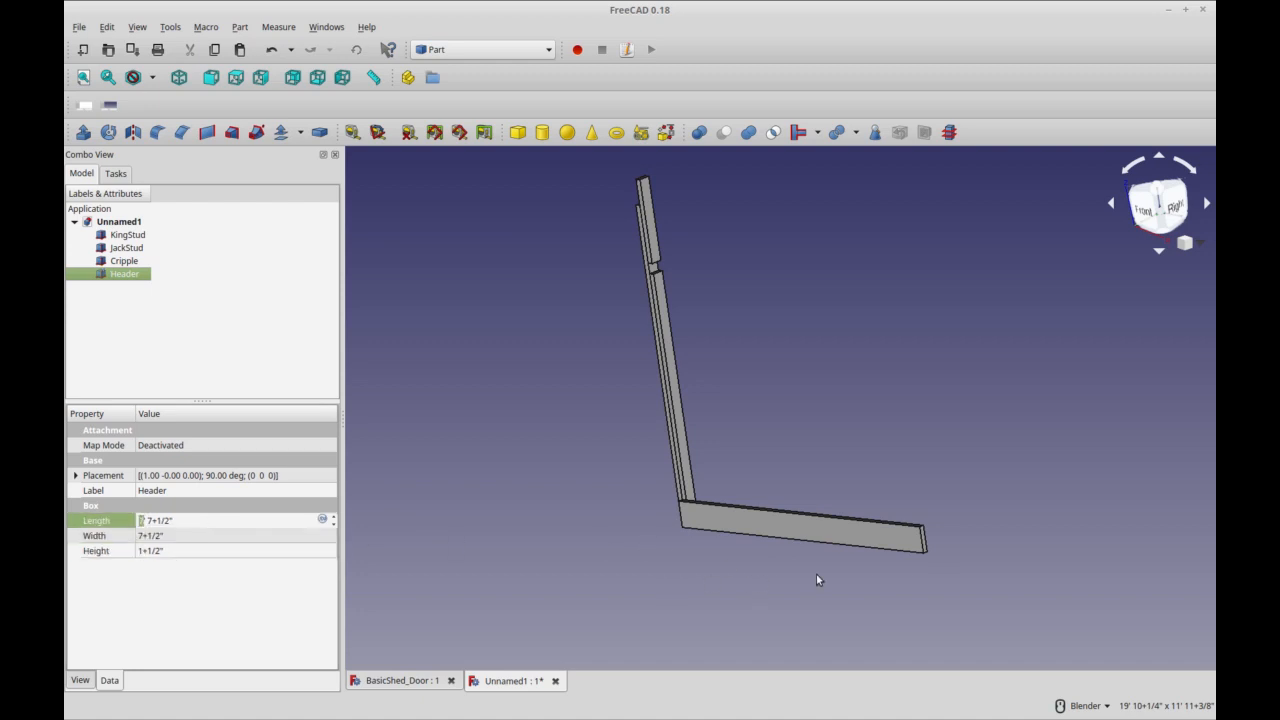
middle_drag(770, 580, 708, 597)
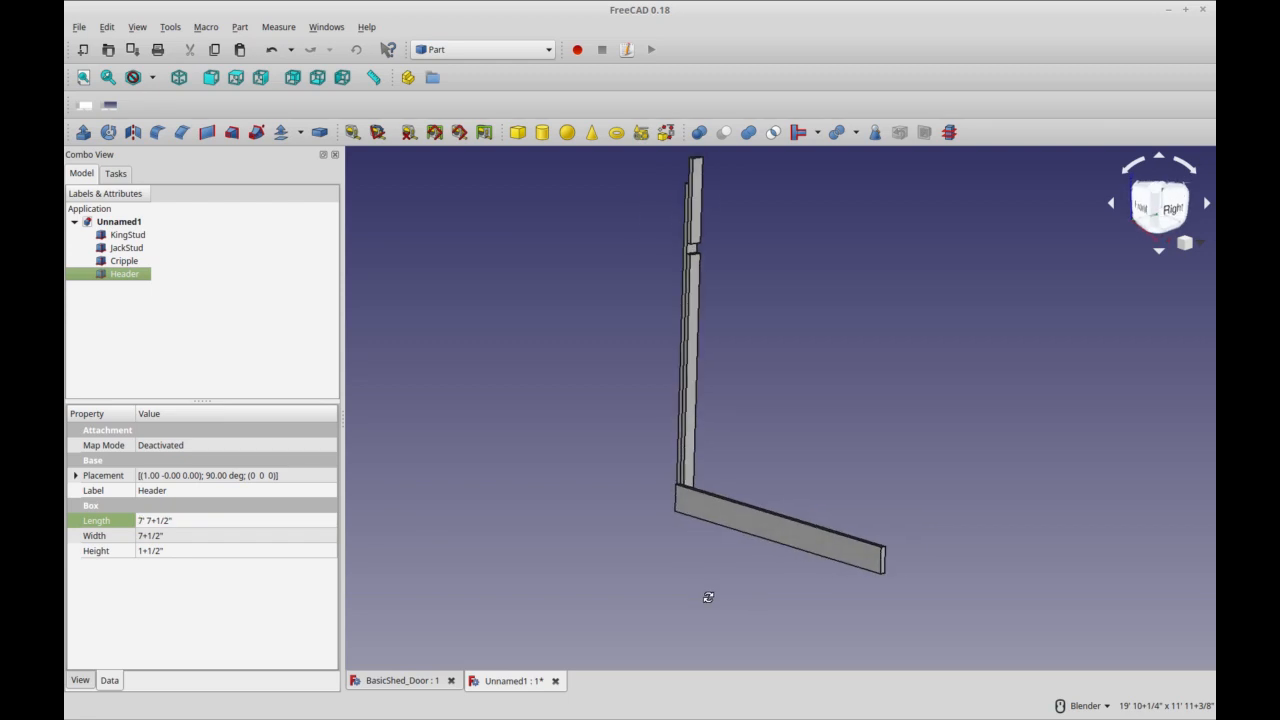
- Transform the Header 5' 1+1/2" straight up from the foot of the studs
click(84, 329)
click(120, 274)
click(180, 335)
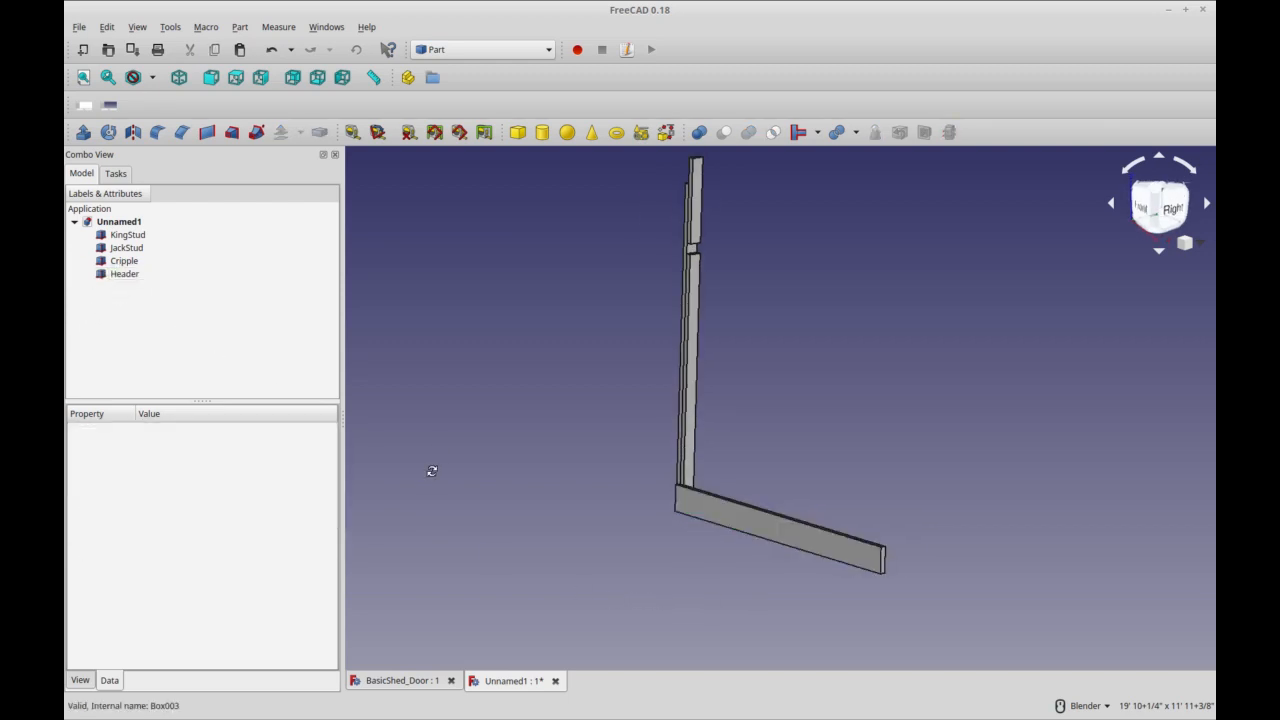
middle_drag(434, 466, 466, 518)
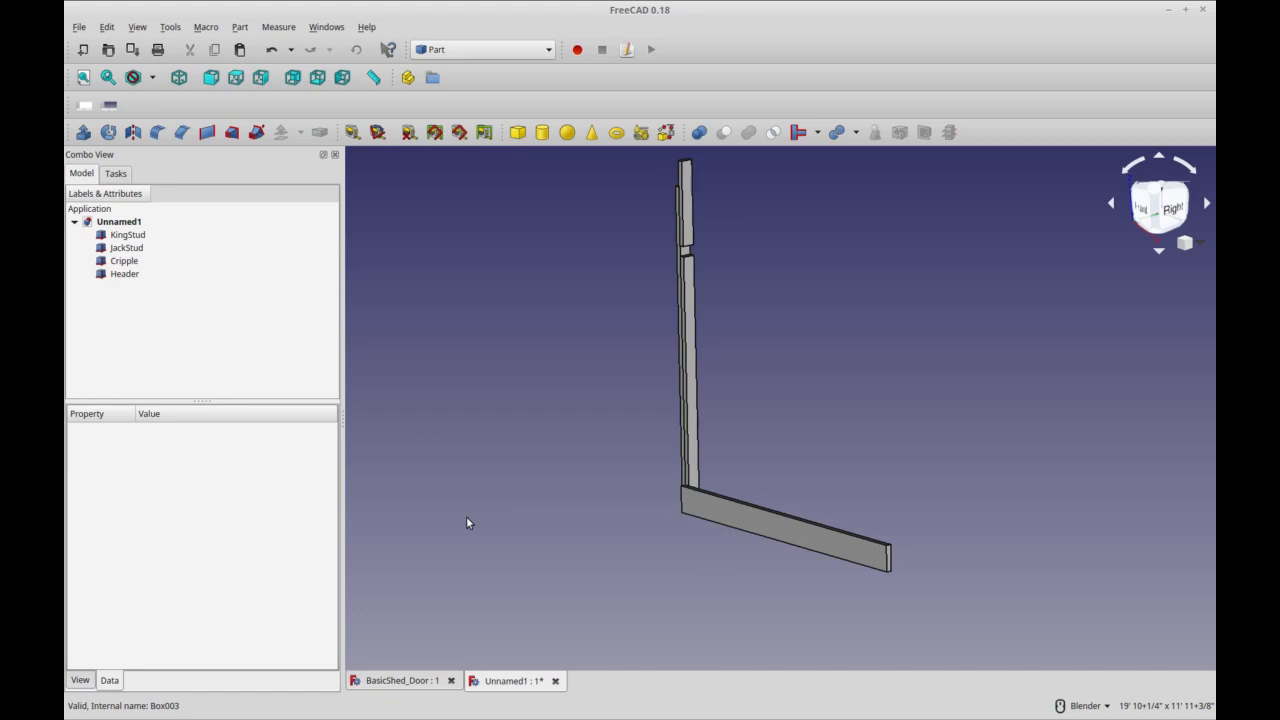
click(132, 276)
right_click(133, 278)
click(170, 287)
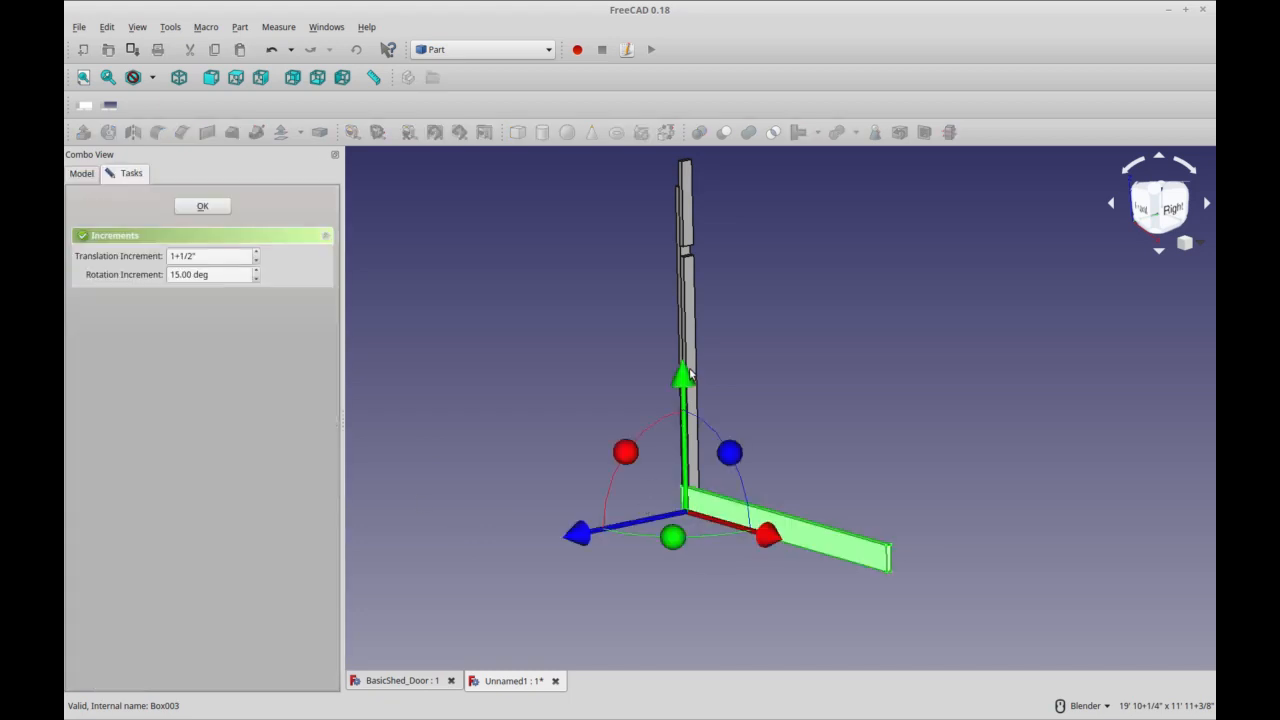
drag(682, 383, 680, 166)
click(202, 206)
middle_drag(551, 431, 684, 510)
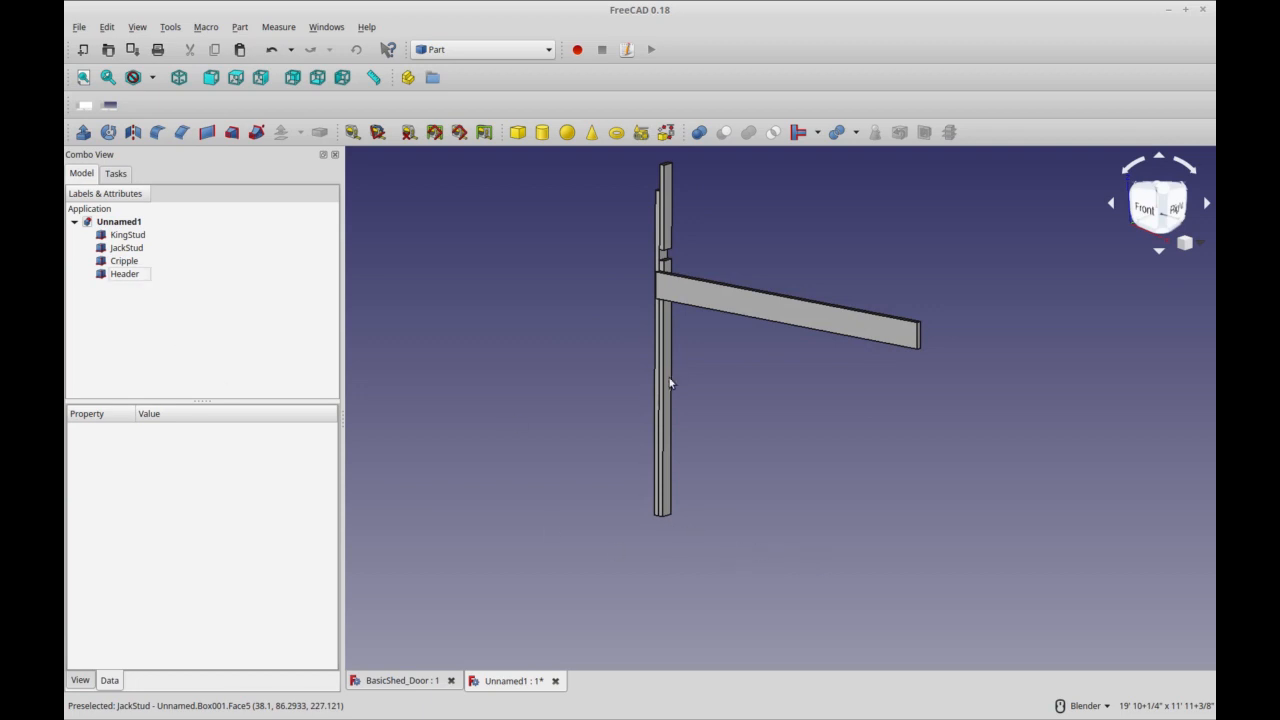
- Switch to the Draft workbench and view the frame from the lower front, toward the foot of the studs
click(705, 299)
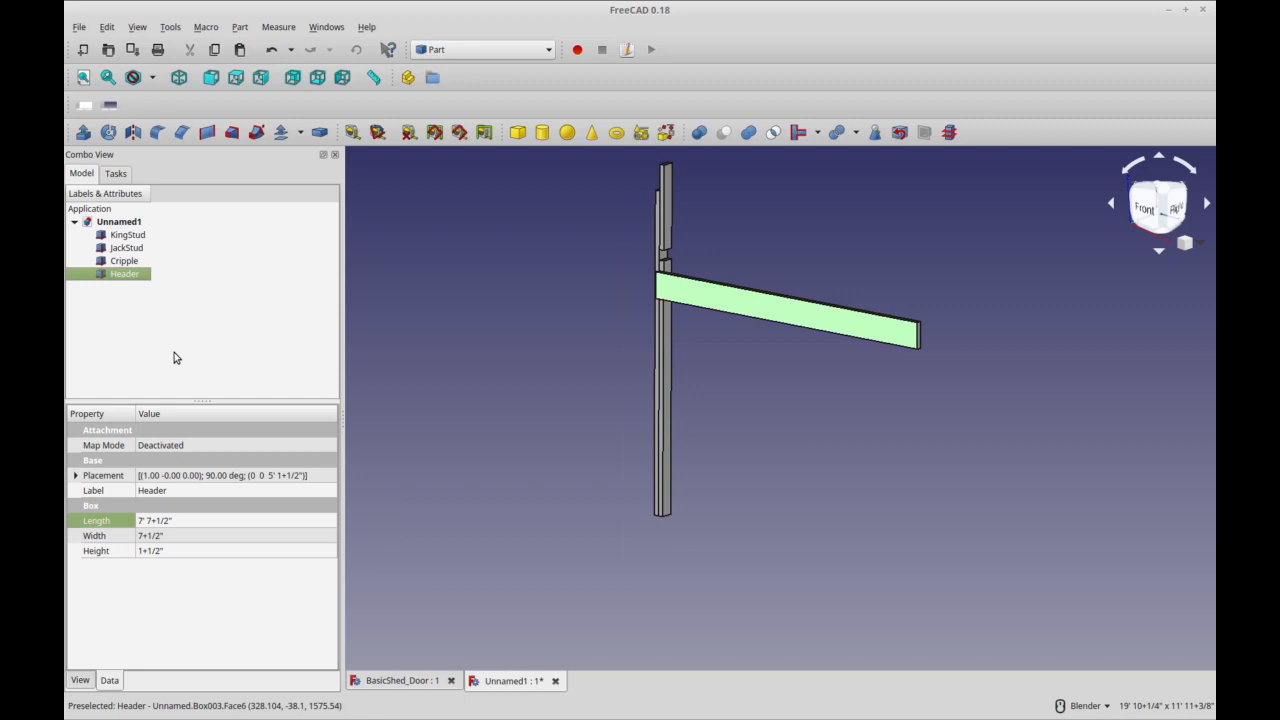
key(1)
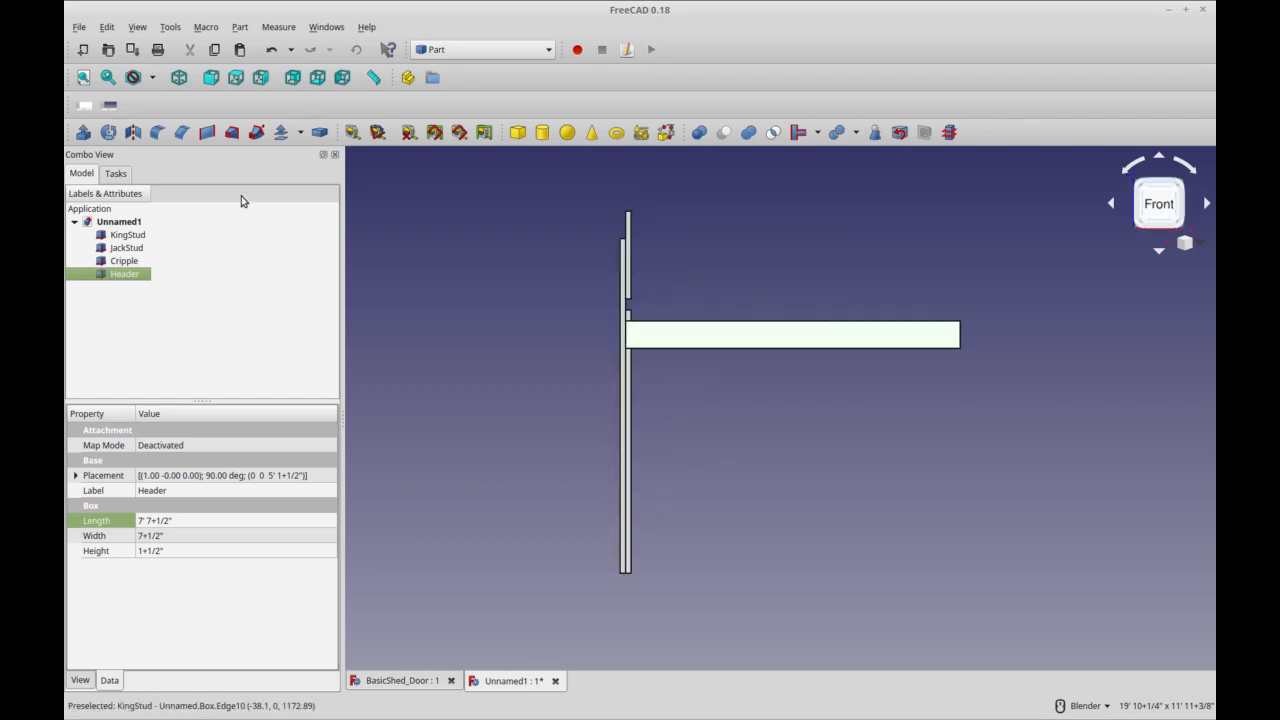
click(508, 50)
click(494, 62)
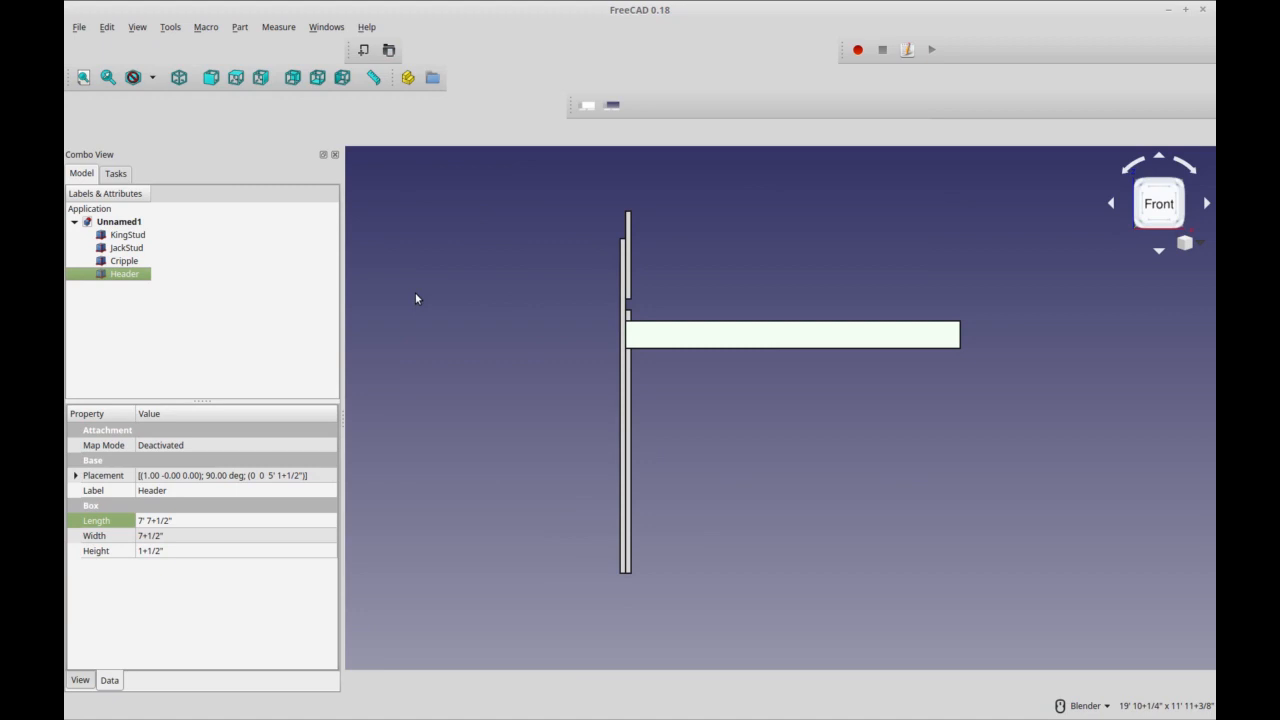
middle_drag(664, 551, 729, 477)
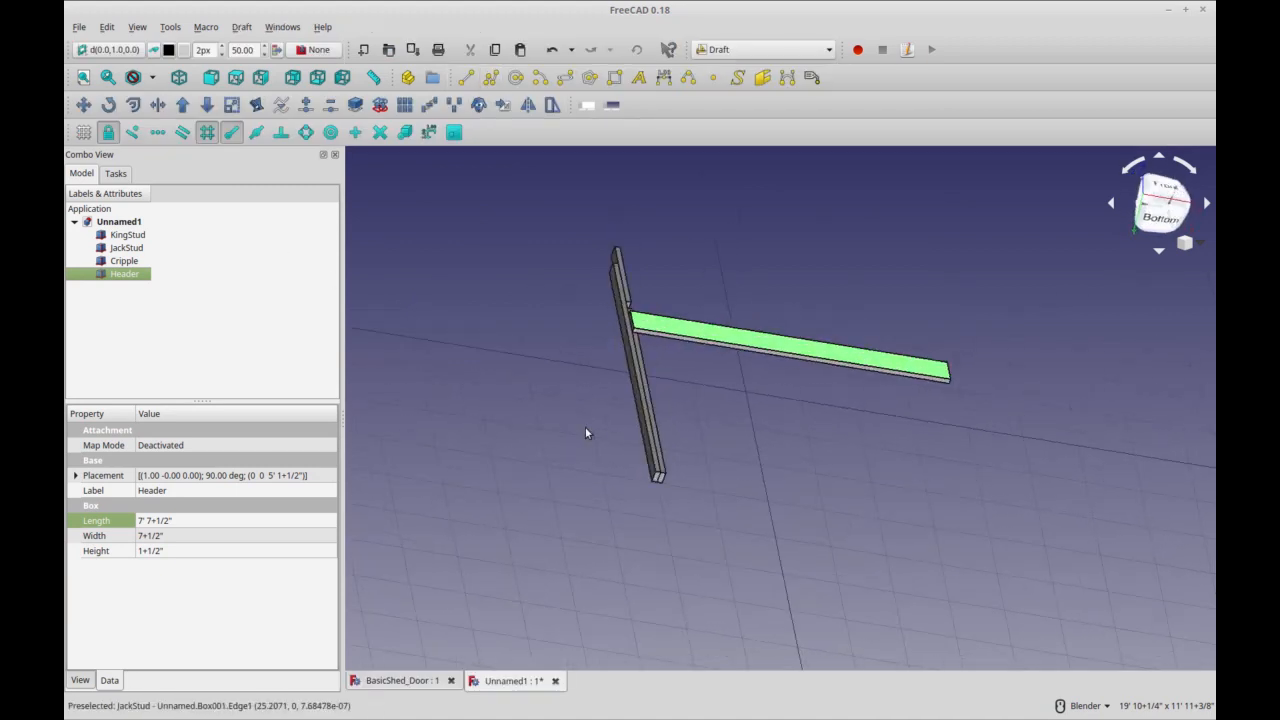
middle_drag(637, 408, 663, 481)
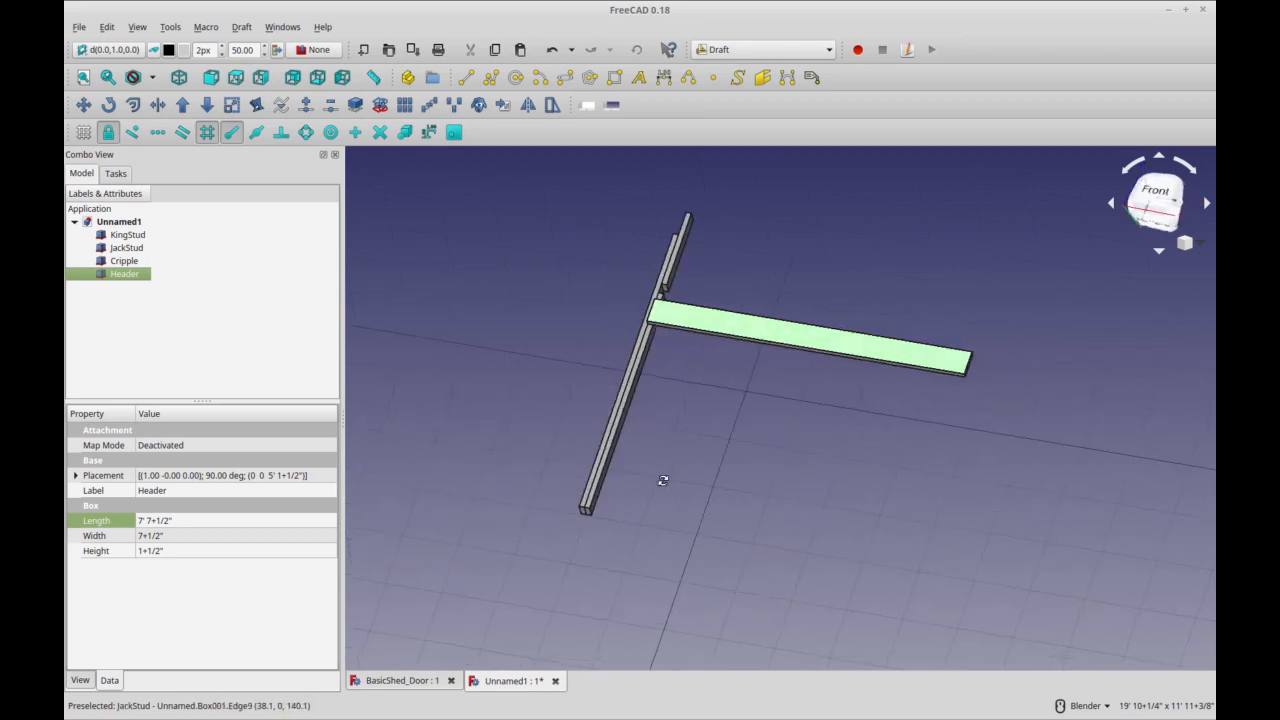
- With working plane snapping enabled, create a 36" dimension along X from the JackStud's bottom corner, its line offset below the studs
click(662, 86)
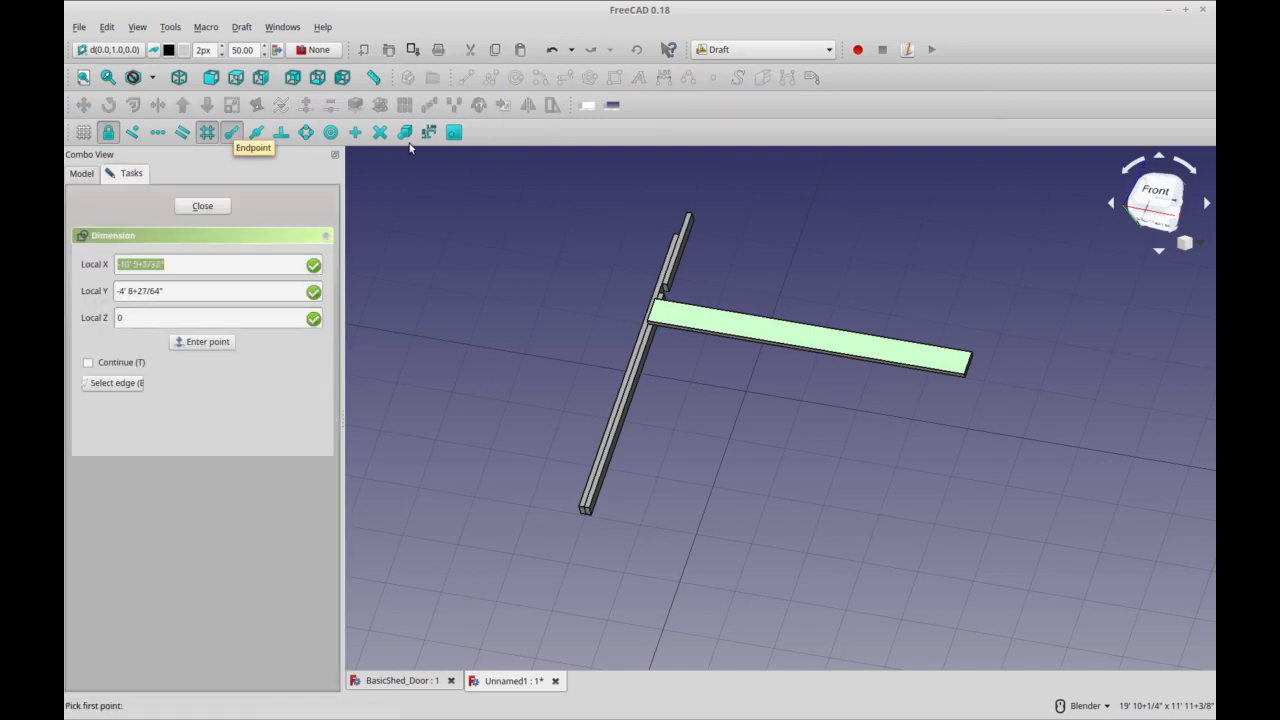
click(453, 132)
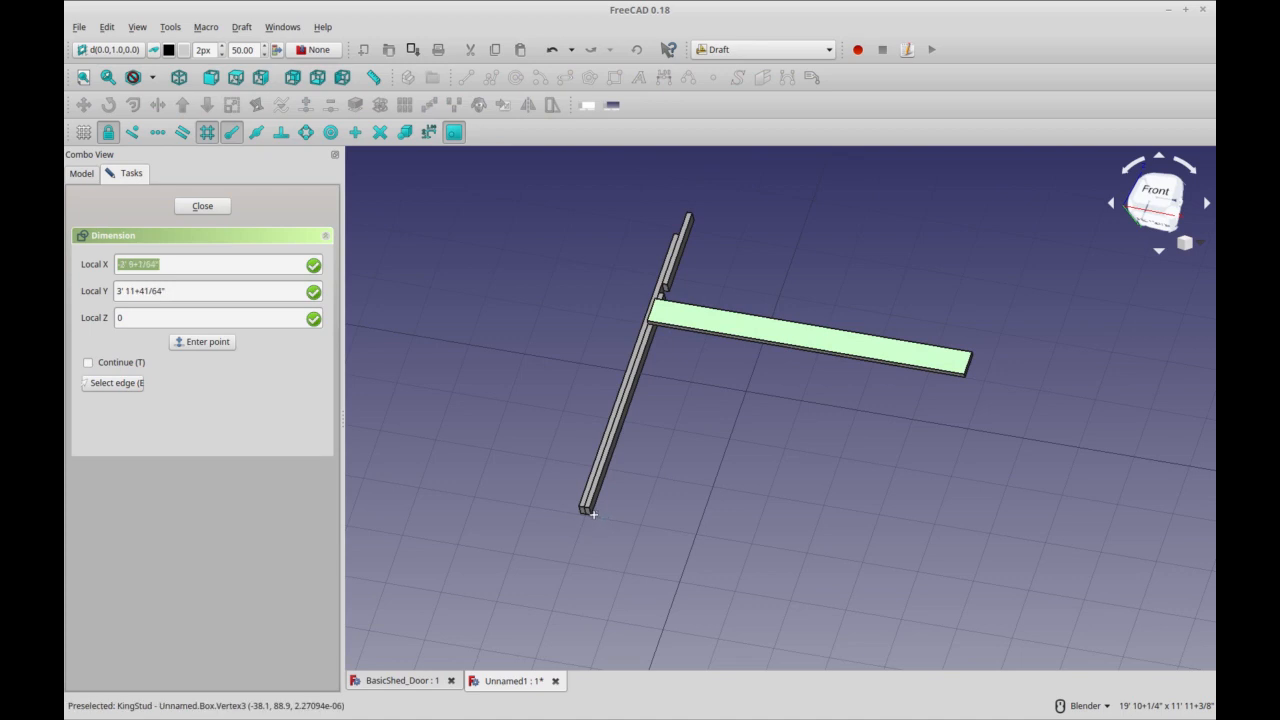
scroll(592, 515, up, 3)
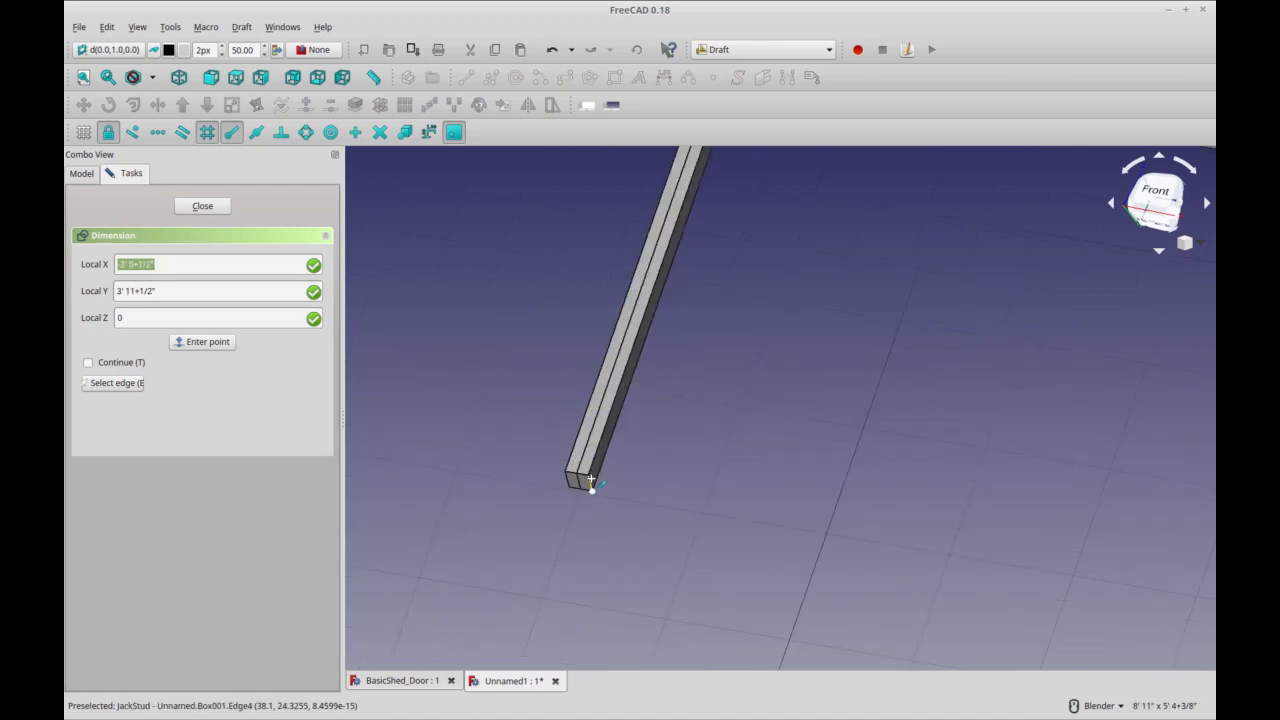
click(590, 487)
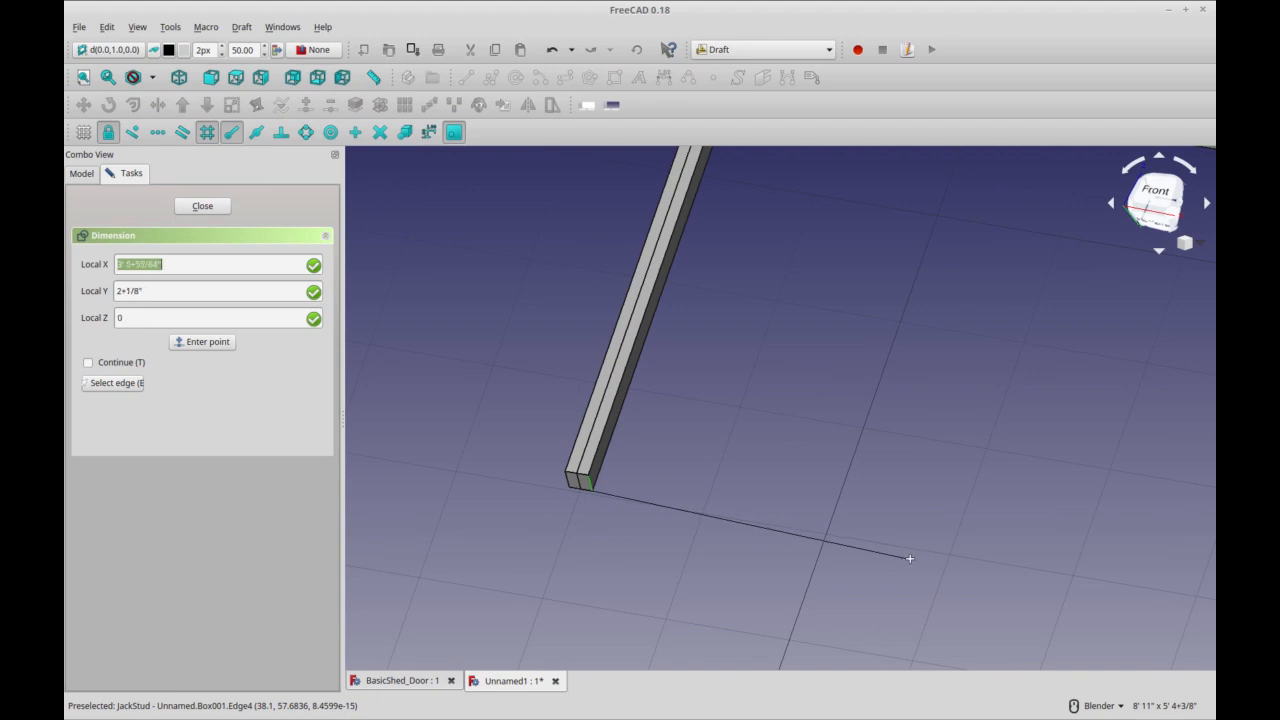
key(x)
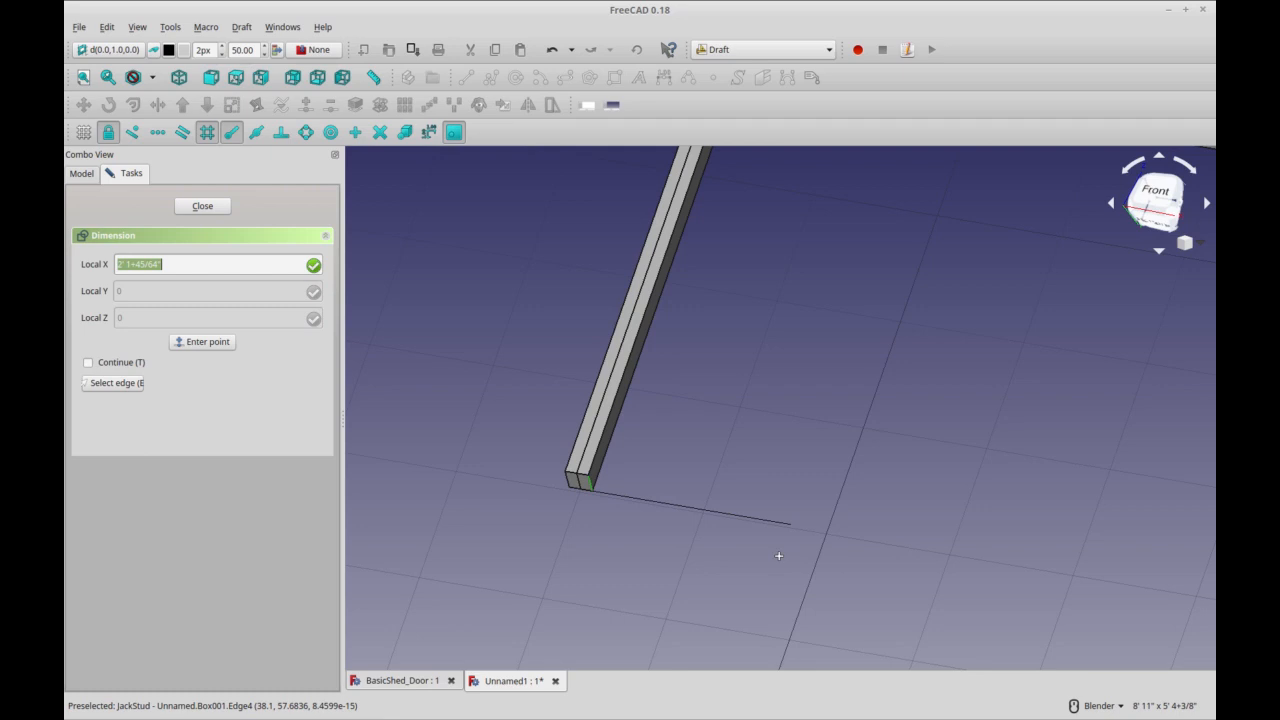
text(36")
key(Return)
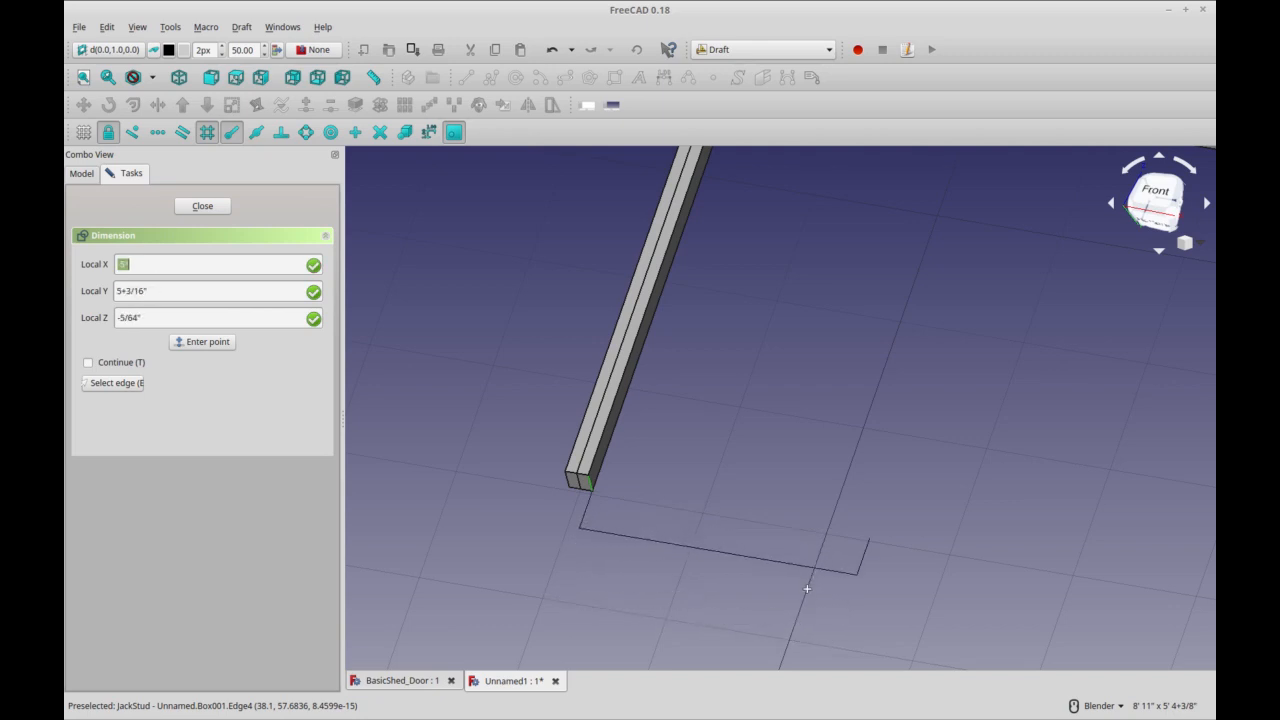
click(809, 589)
middle_drag(754, 614, 769, 627)
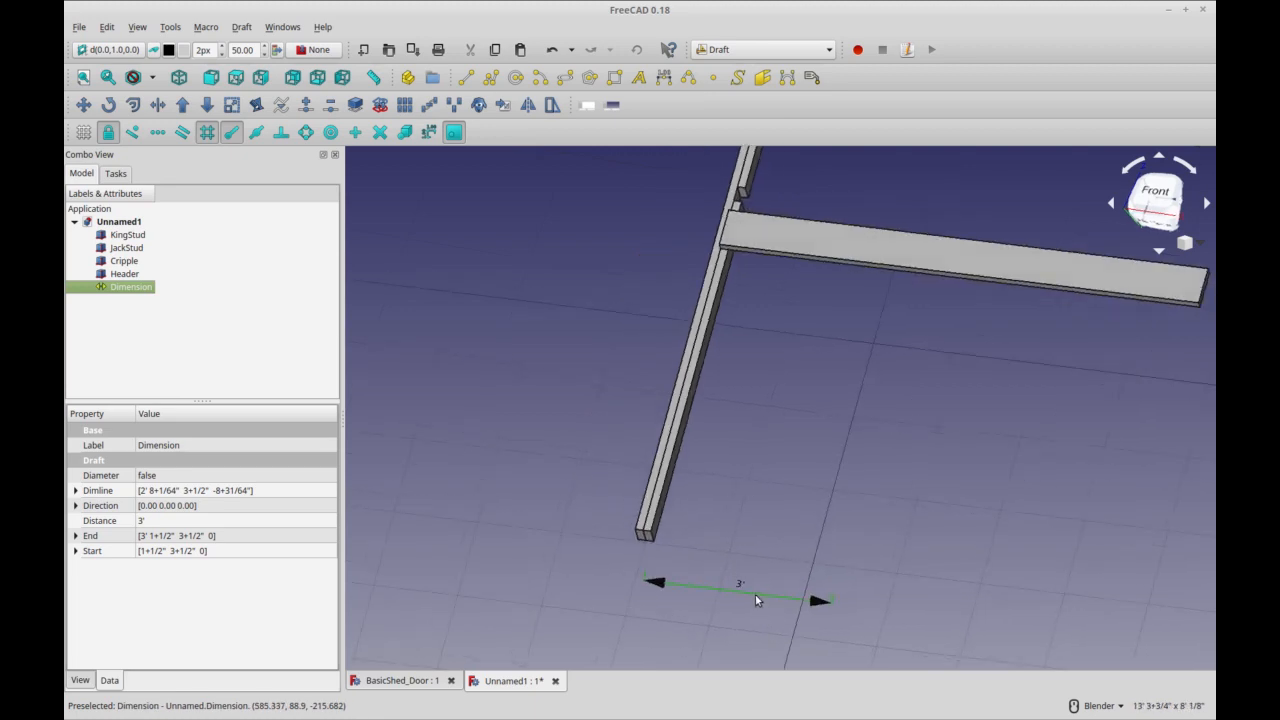
- Rename the new dimension RoughOpening
click(148, 314)
click(140, 288)
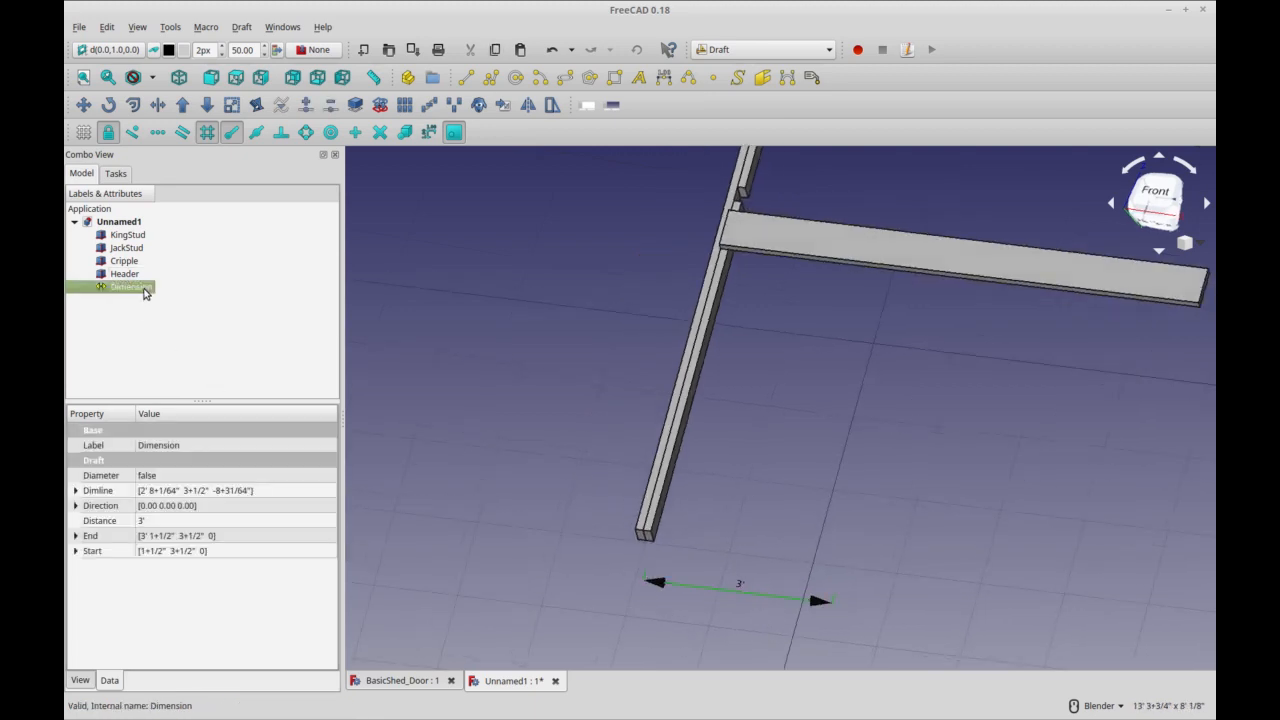
click(144, 289)
text(R)
text(ogu)
key(shift+Left)
key(shift+Left)
key(Return)
click(157, 338)
click(145, 291)
- Try to drive the Header's length with an expression that references the RoughOpening dimension
shift+middle_drag(900, 555, 912, 482)
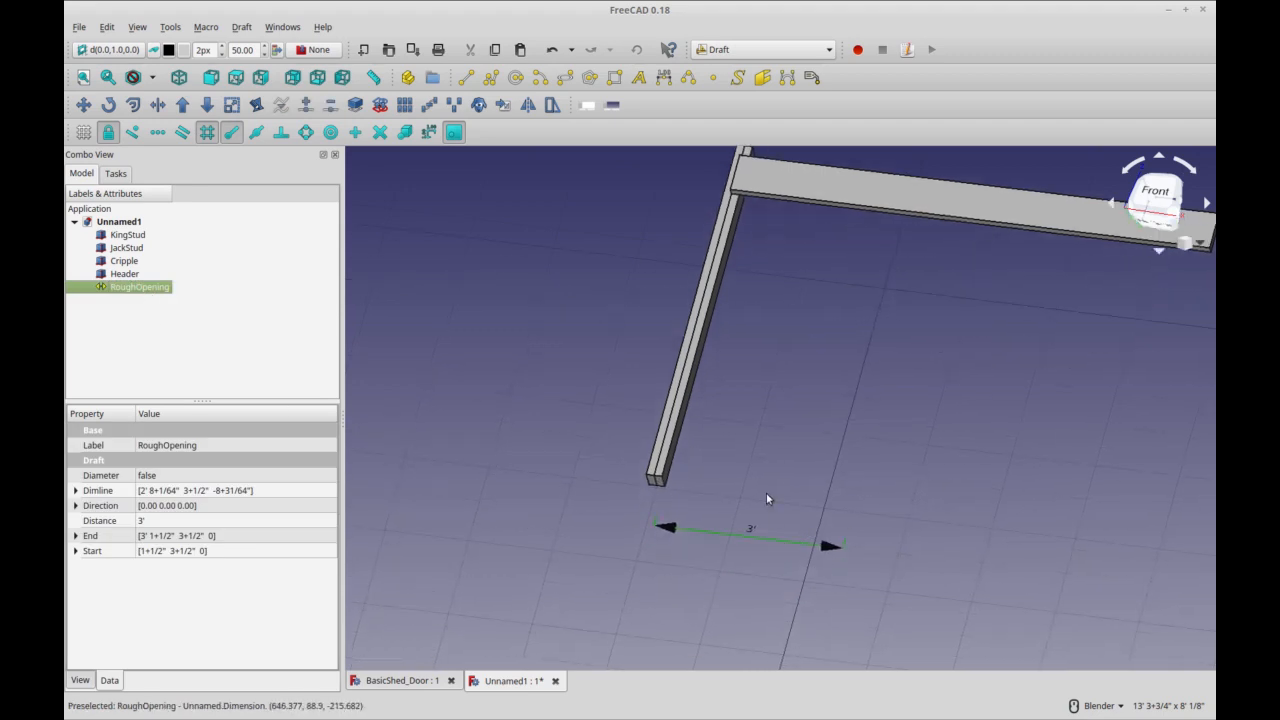
middle_drag(767, 498, 765, 476)
click(833, 189)
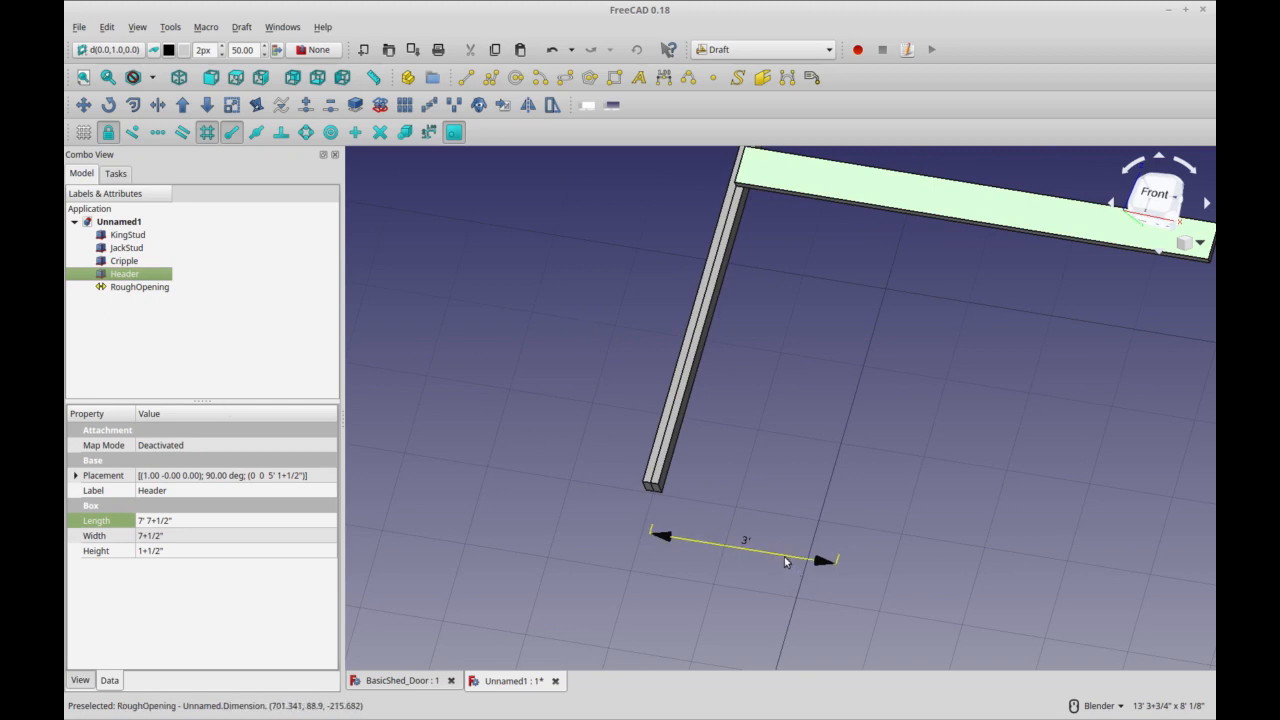
click(188, 520)
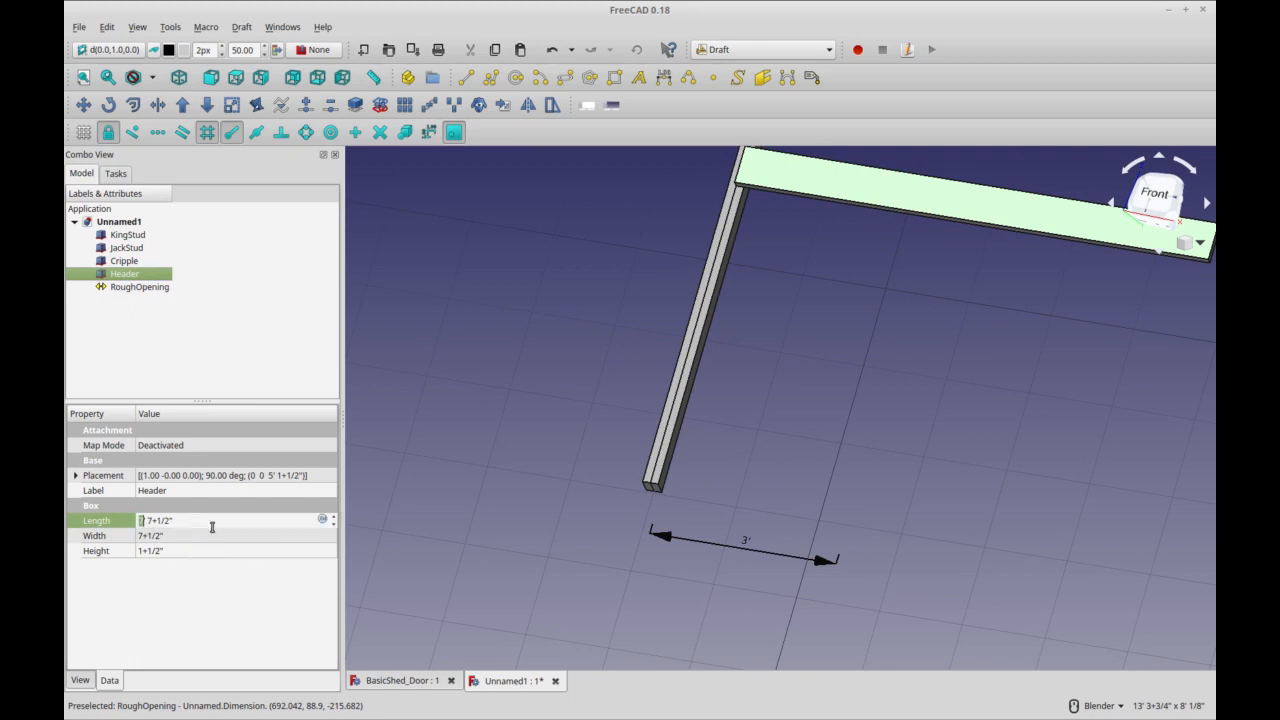
click(321, 520)
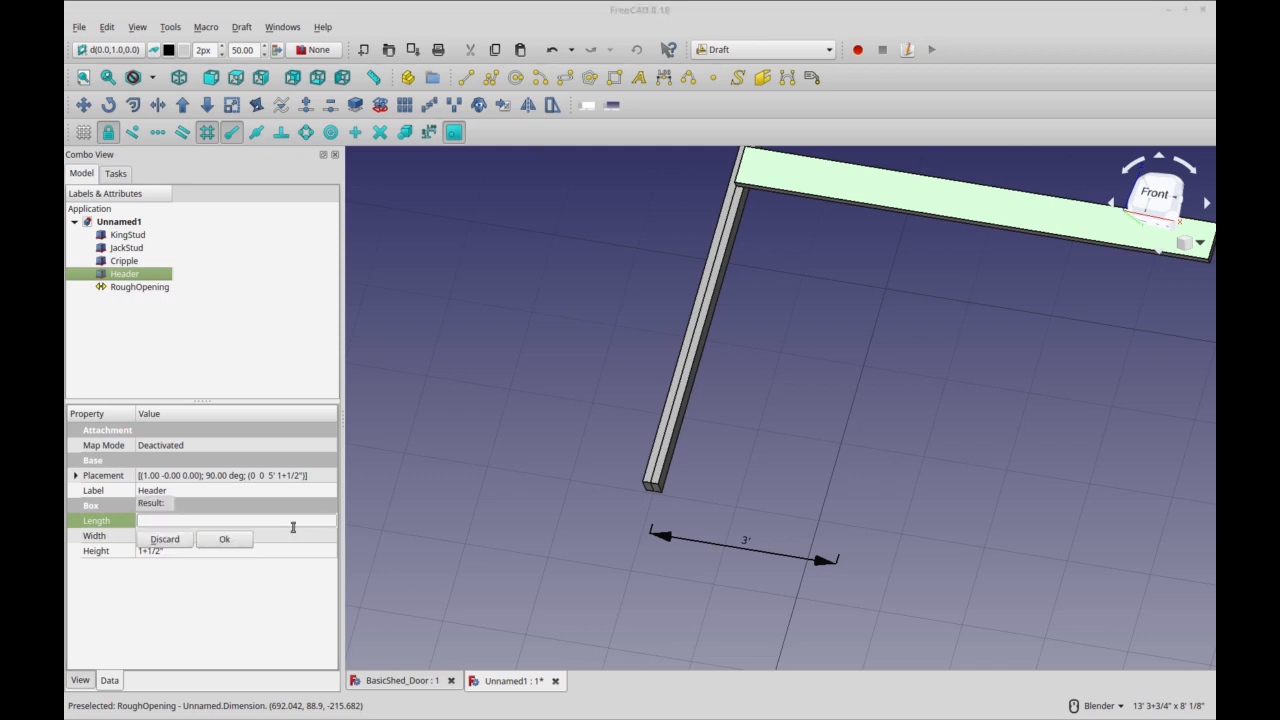
text(Rou)
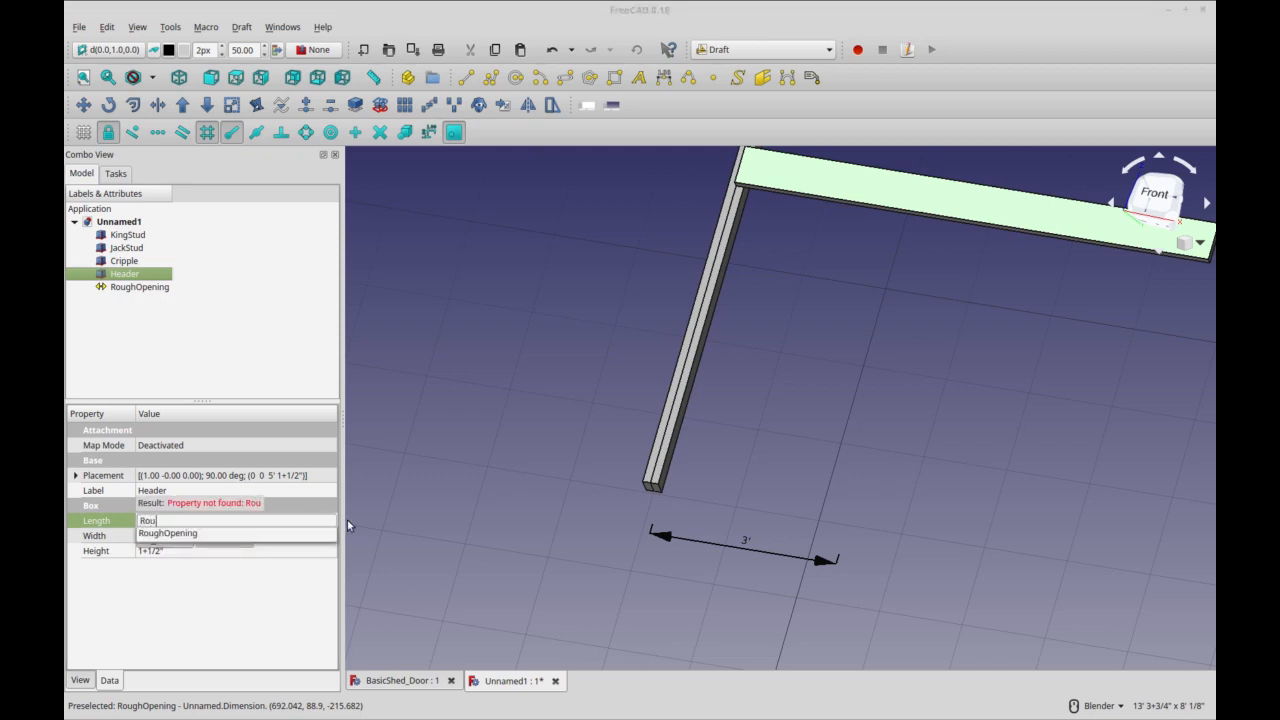
key(Escape)
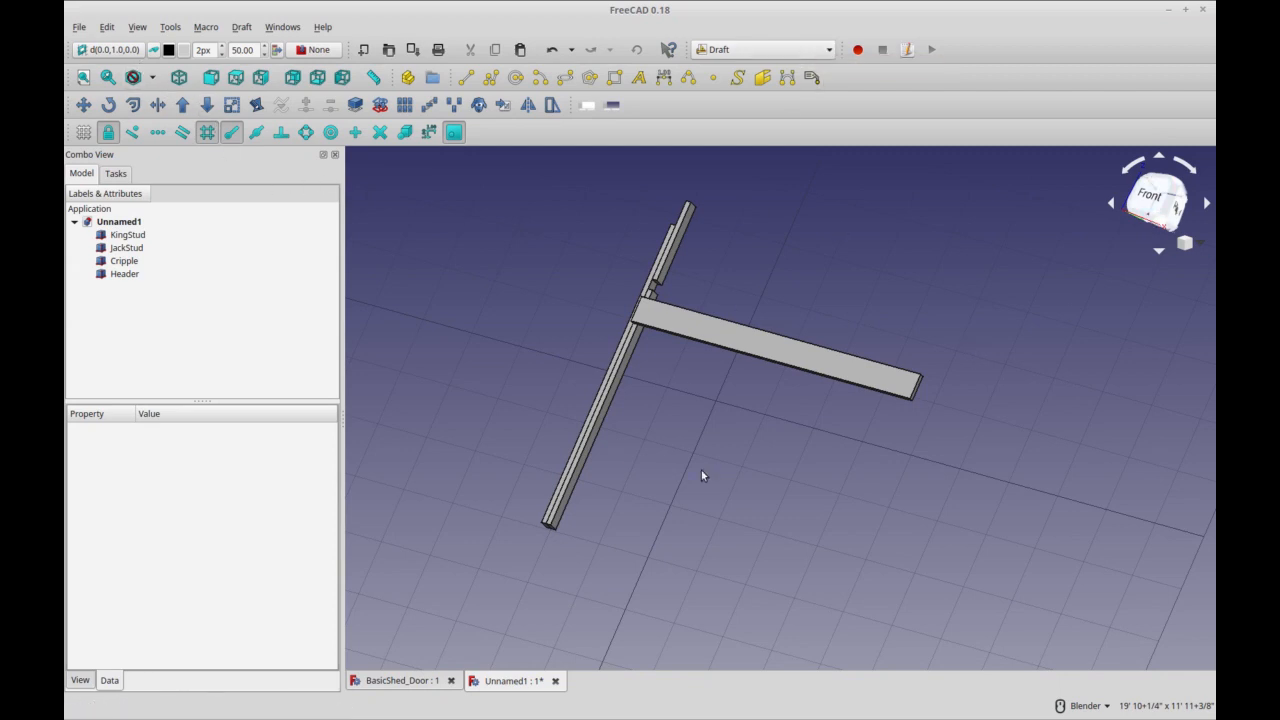
- Create a 3' dimension along X from the JackStud's bottom corner, placing its line just below the foot of the studs
middle_drag(752, 471, 803, 417)
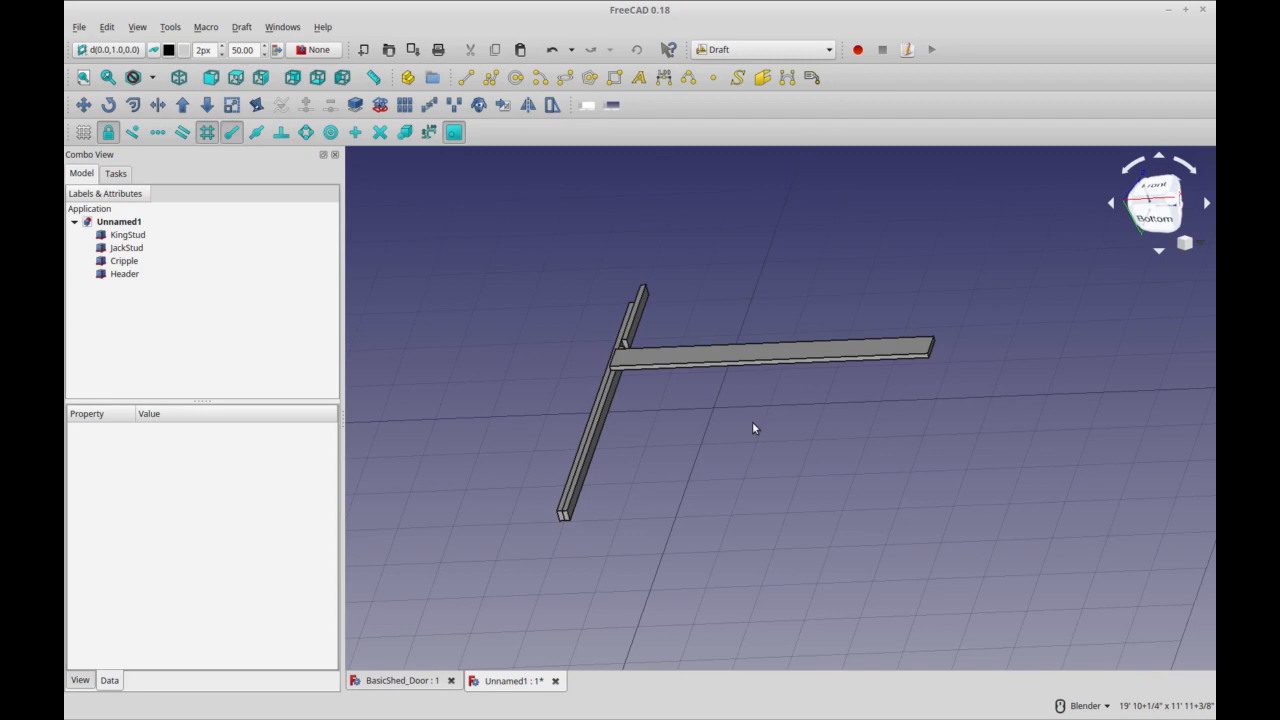
middle_drag(652, 500, 617, 548)
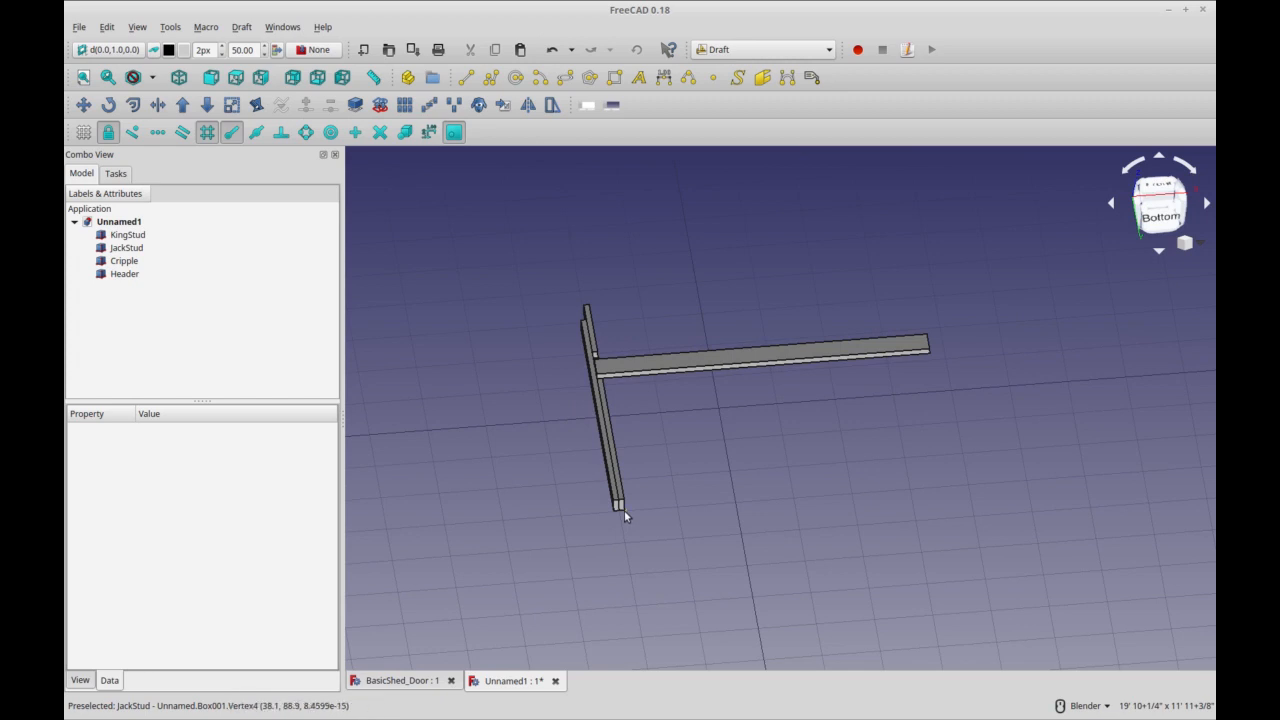
click(624, 510)
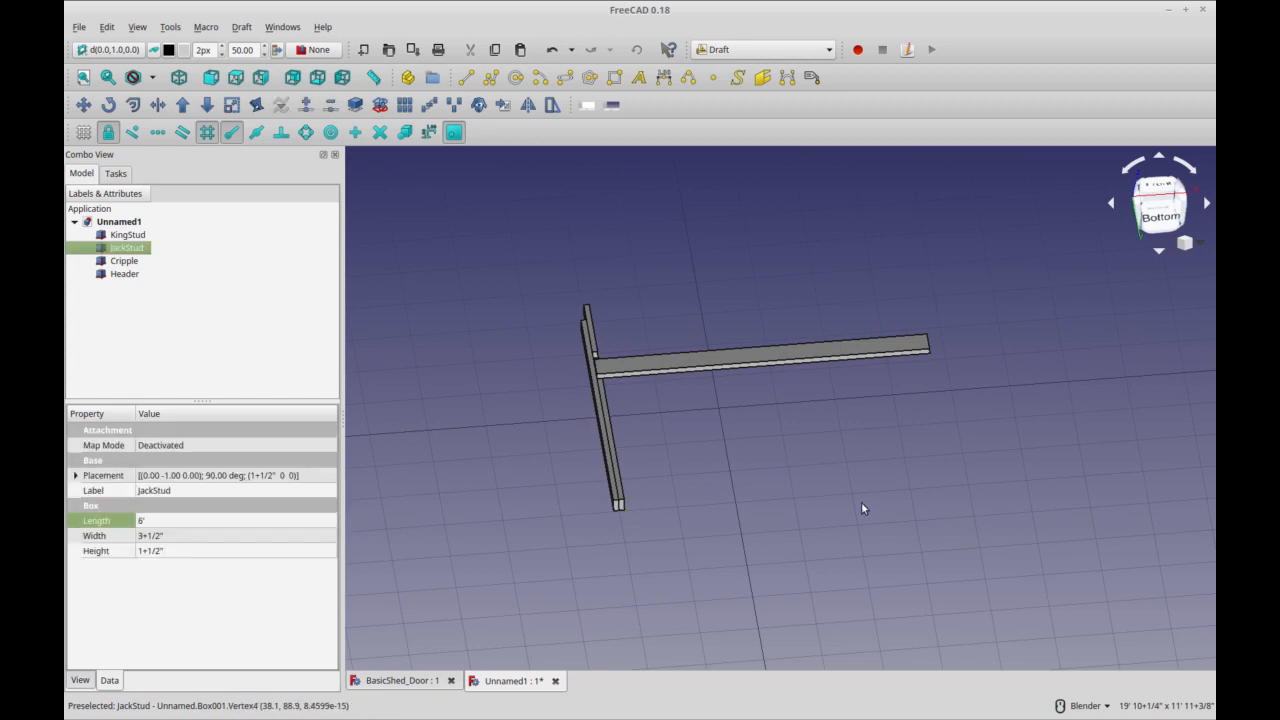
click(665, 80)
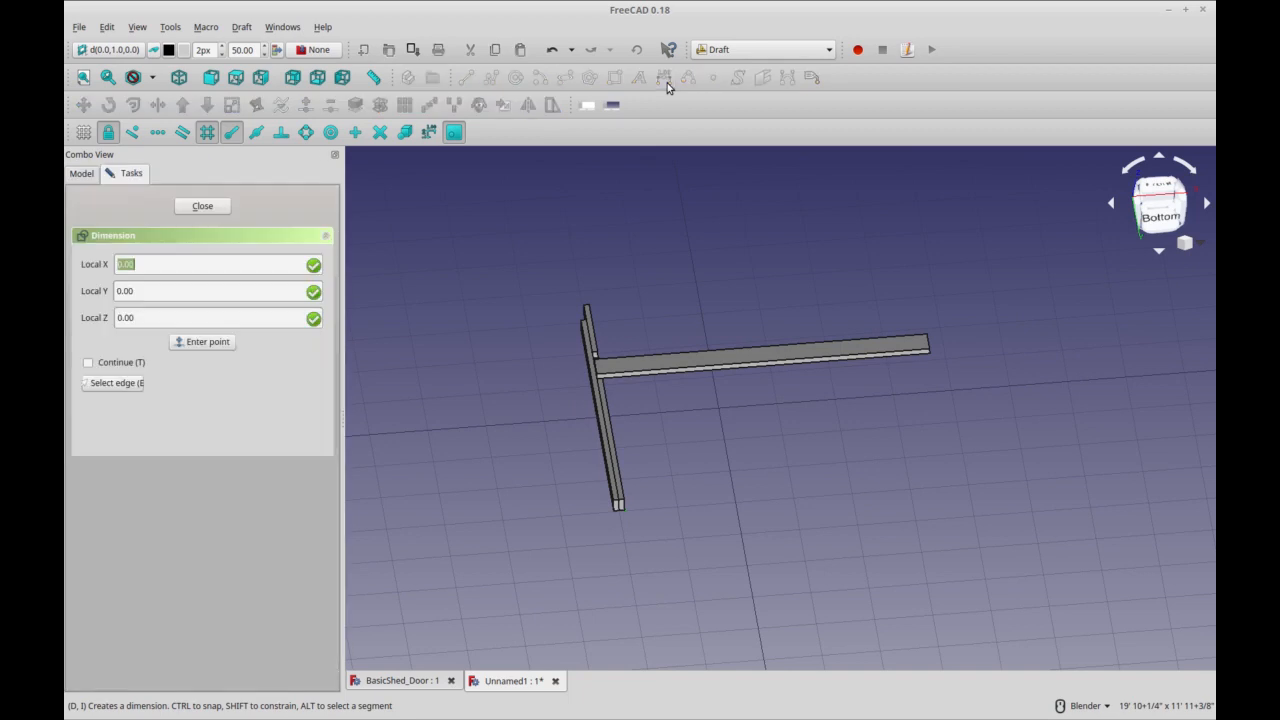
click(620, 508)
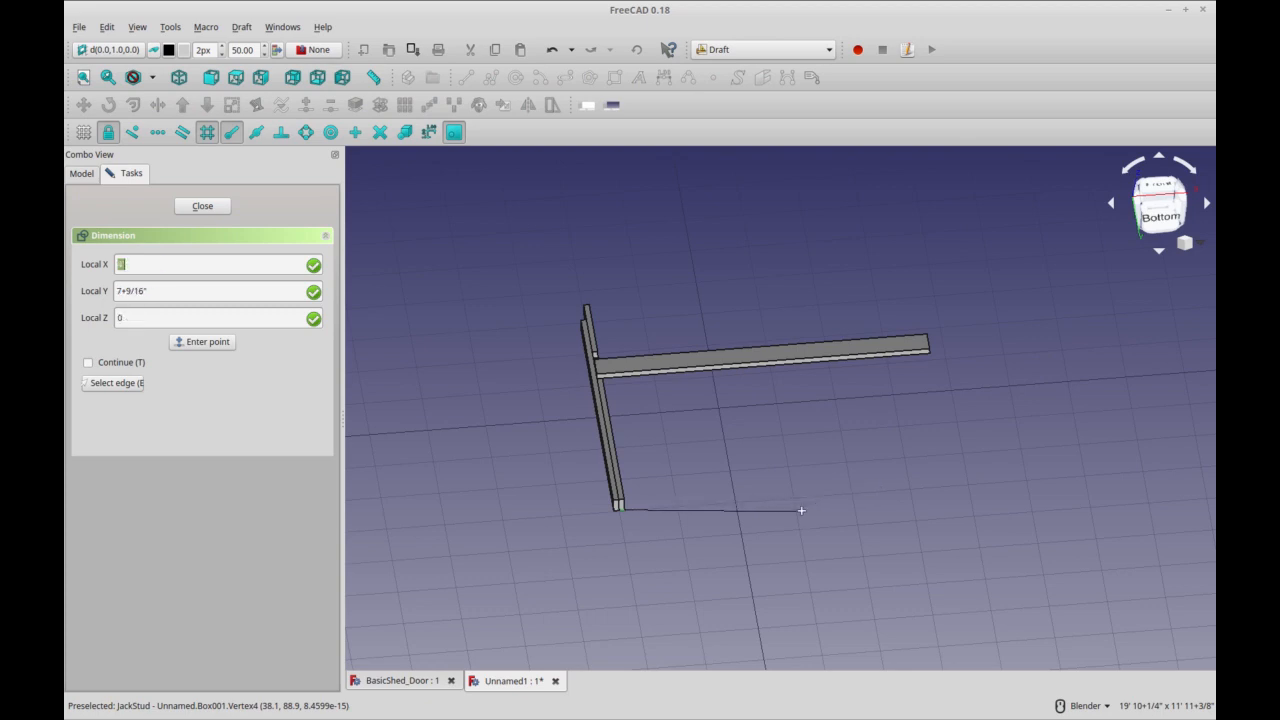
key(x)
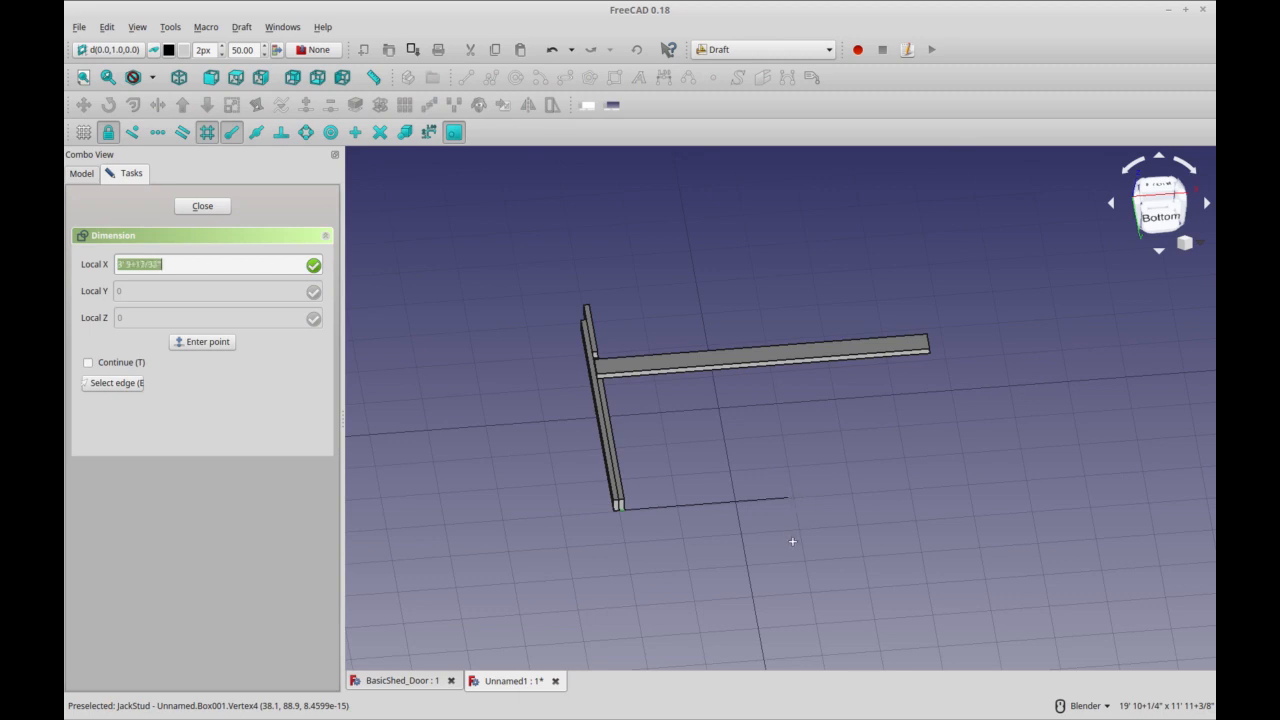
text(3)
click(731, 510)
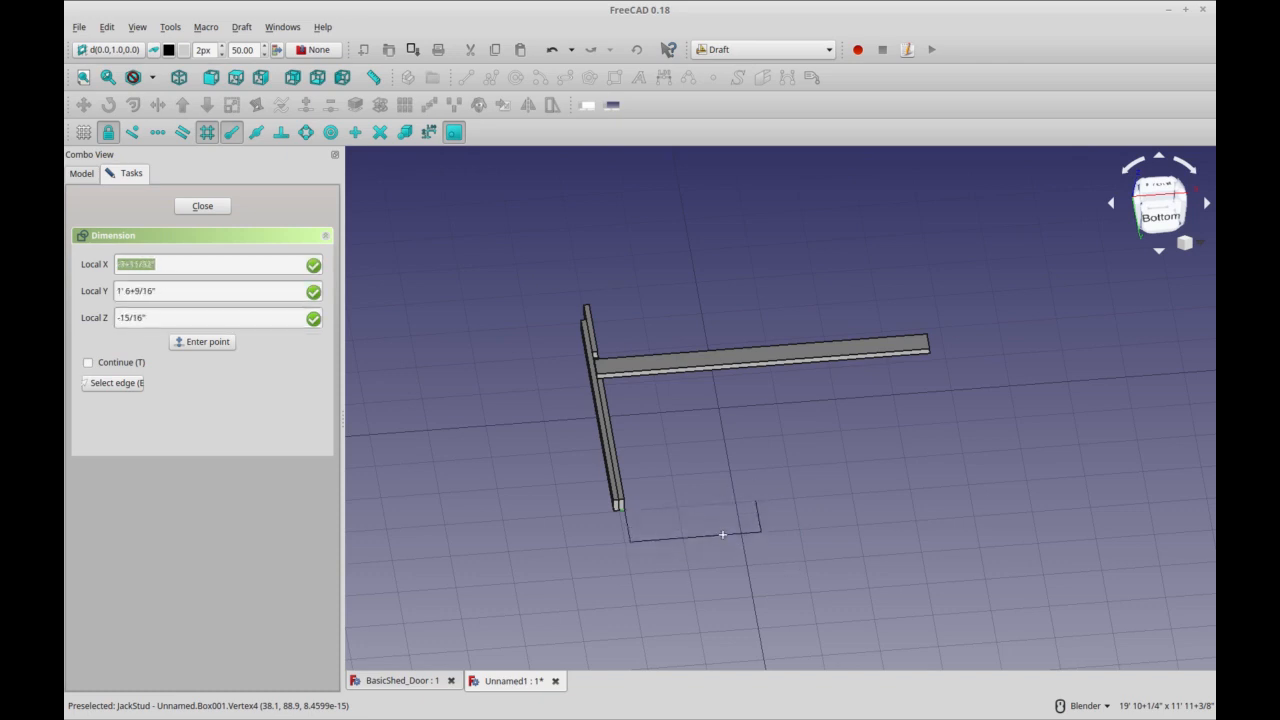
click(799, 531)
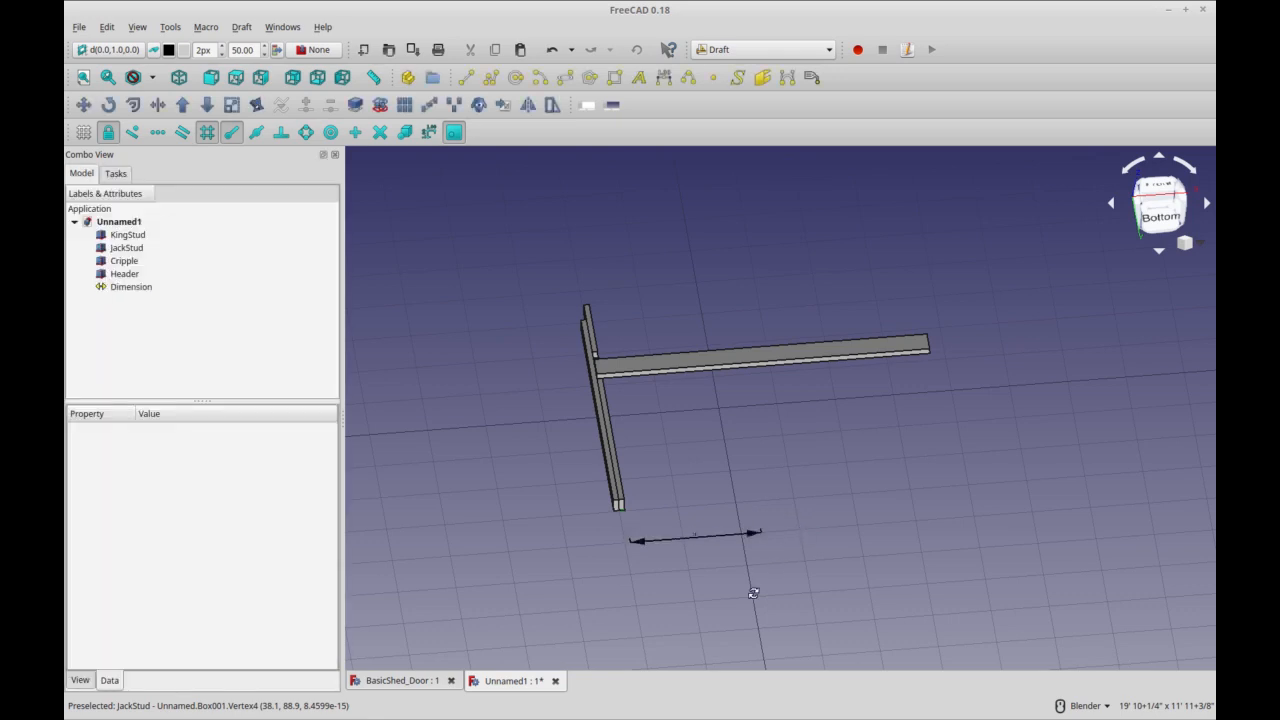
middle_drag(753, 593, 674, 617)
scroll(674, 617, up, 3)
middle_drag(698, 578, 926, 300)
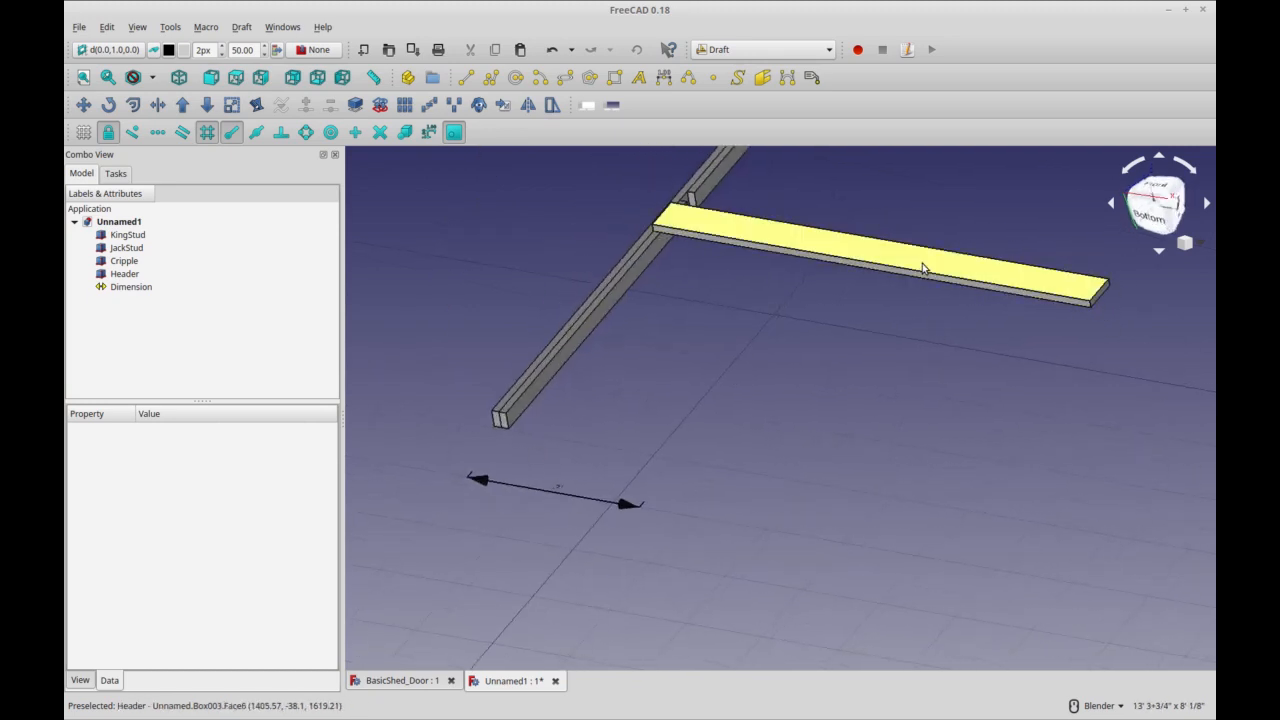
- Rename the 3' dimension below the studs RoughOpening
click(923, 266)
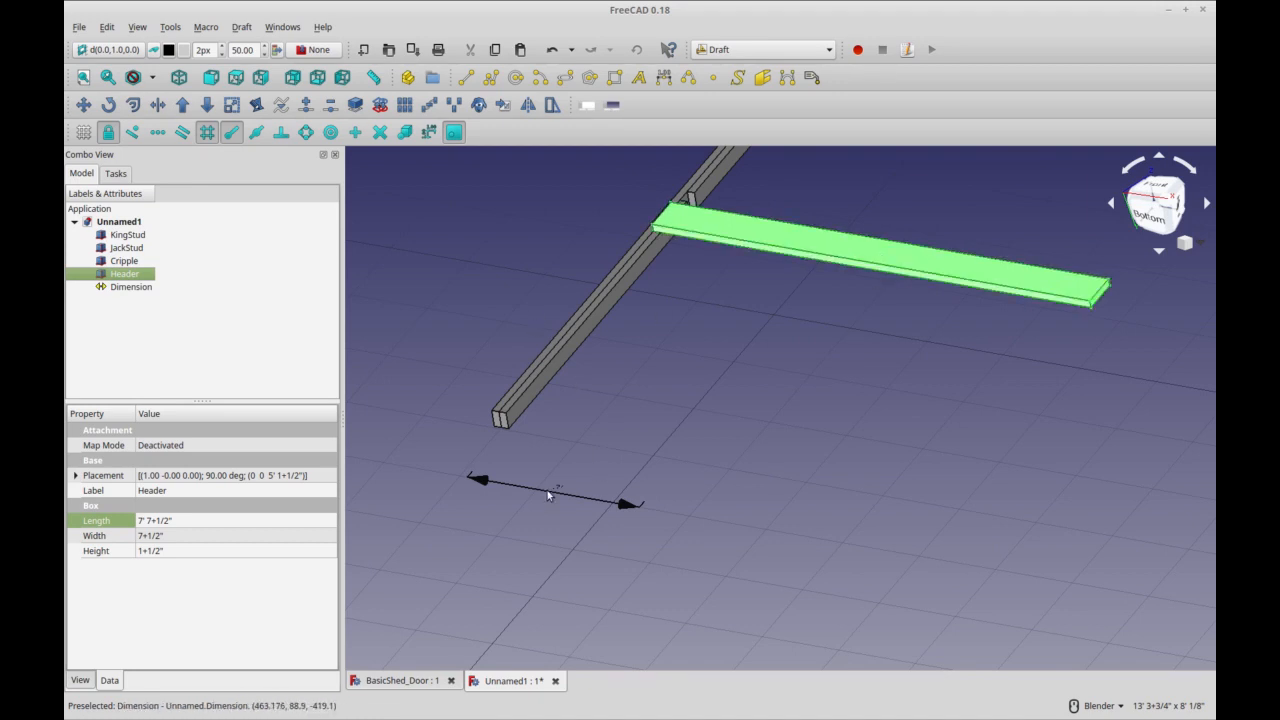
click(105, 288)
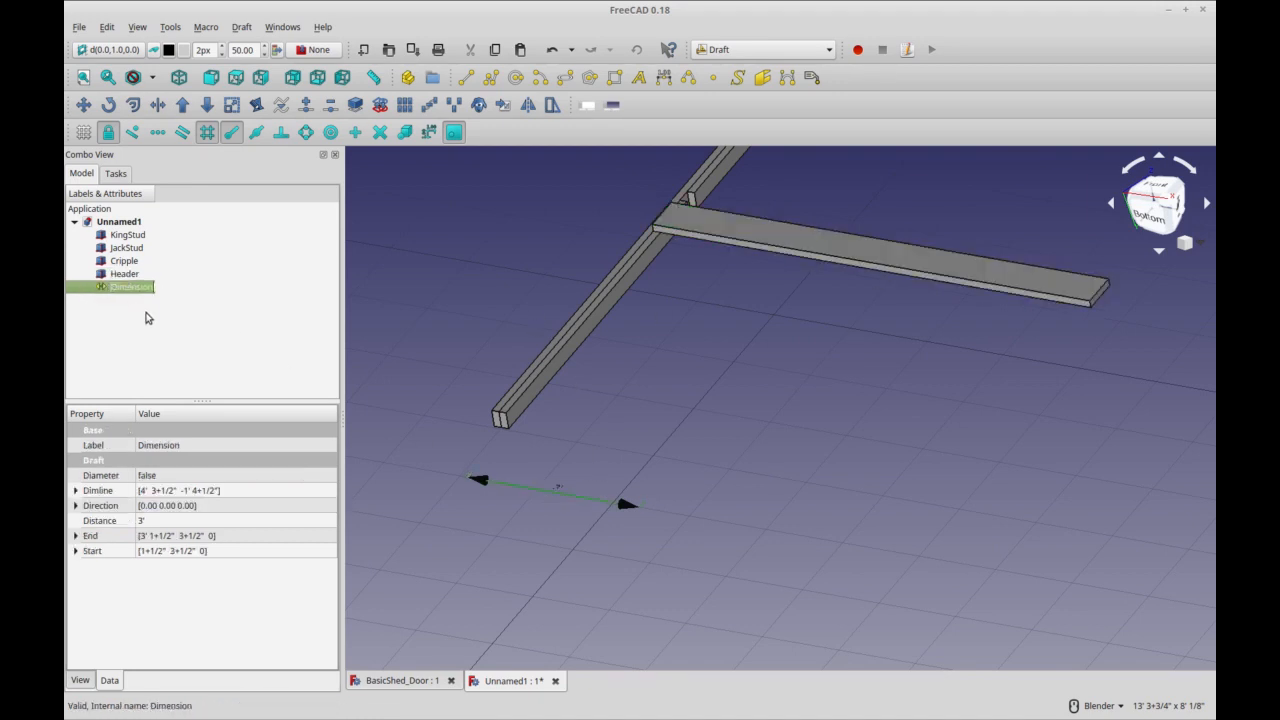
text(Rop)
key(Return)
- Drive the Header's length with the expression RoughOpening.Distance
click(816, 237)
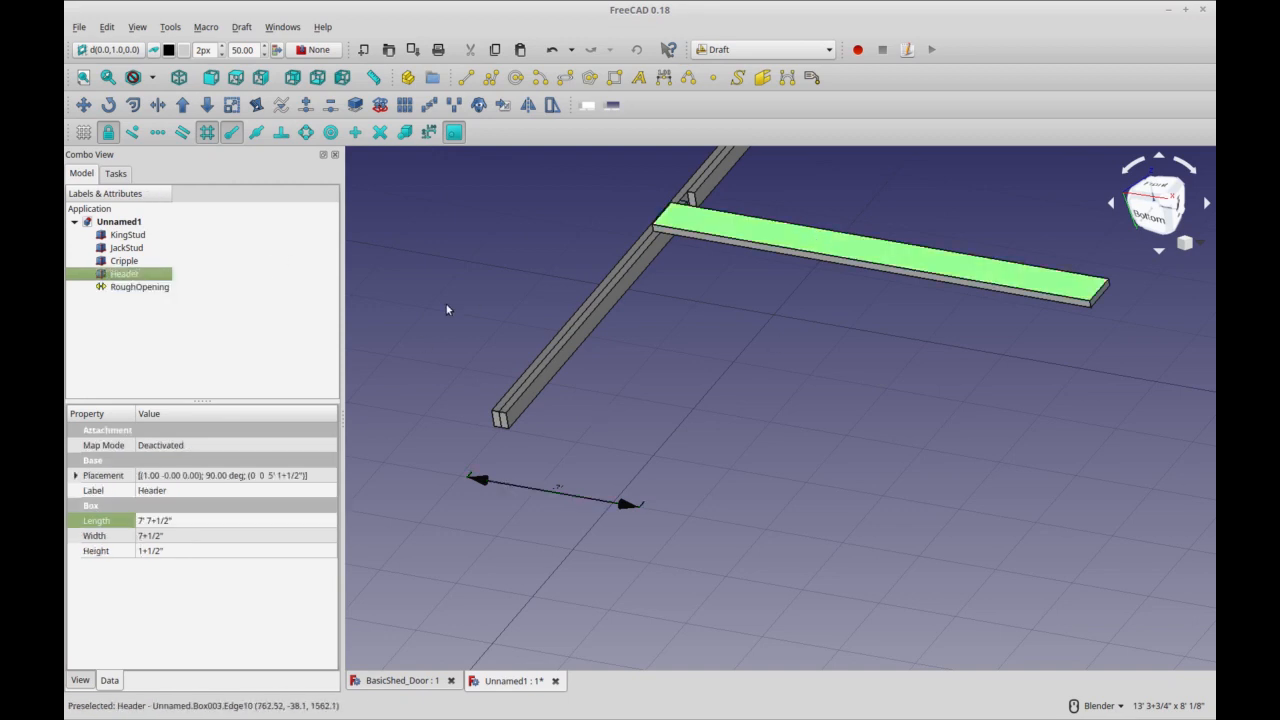
click(215, 521)
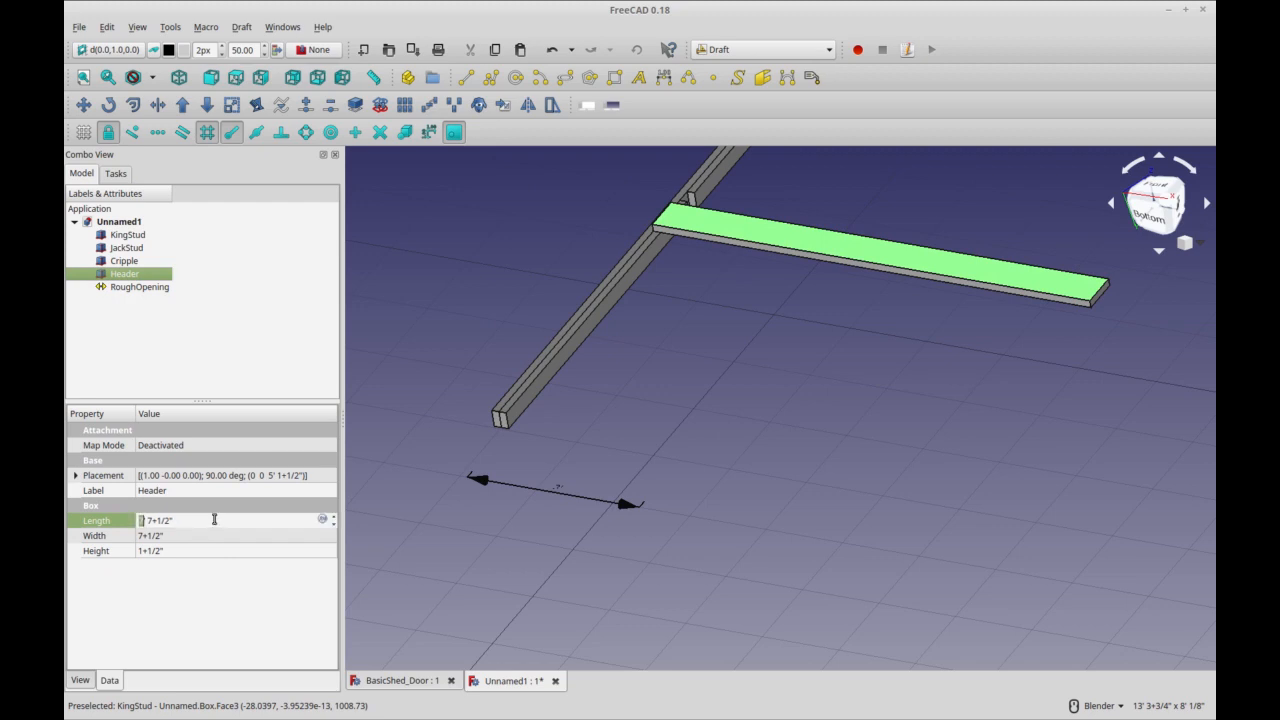
click(322, 521)
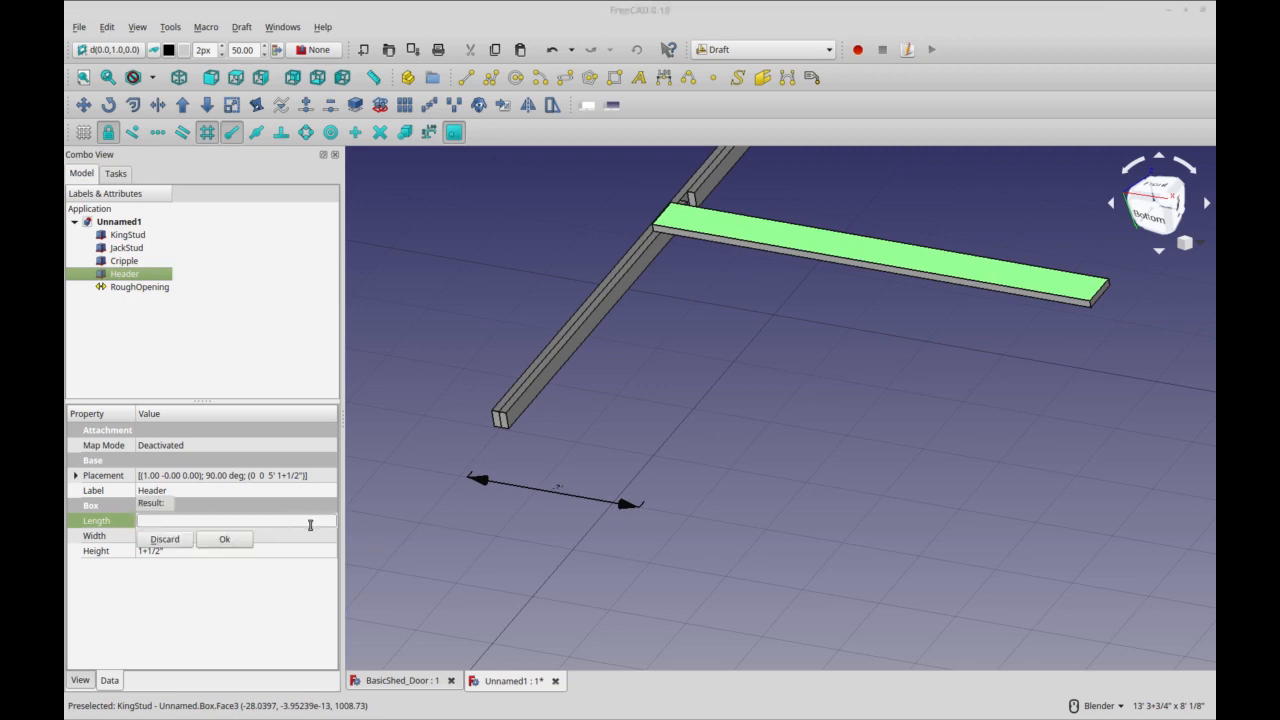
text(Rough)
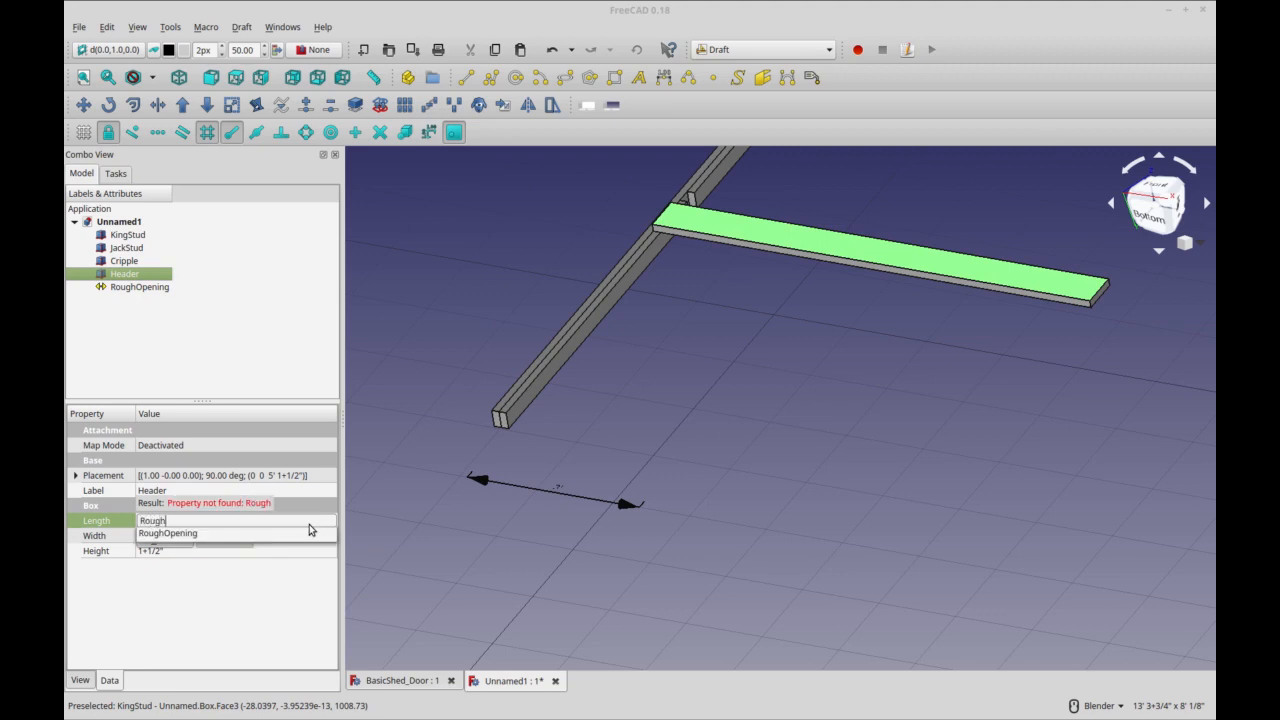
key(Down)
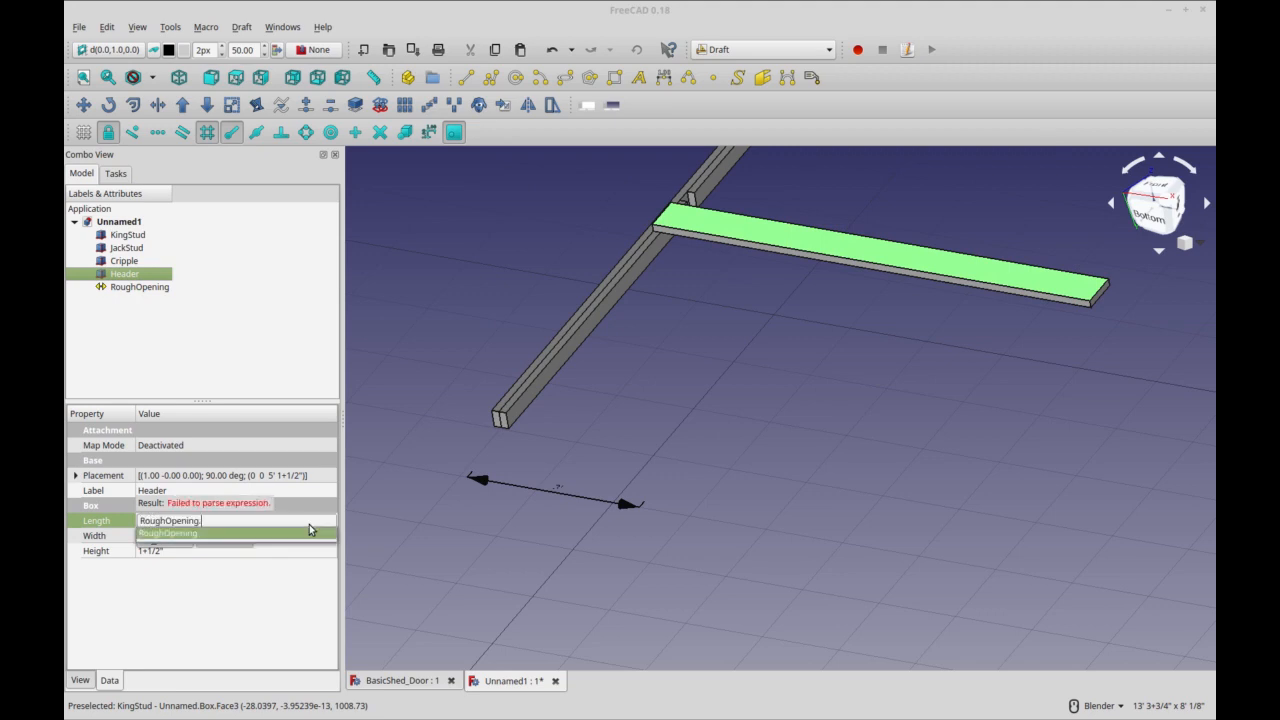
text(Distin)
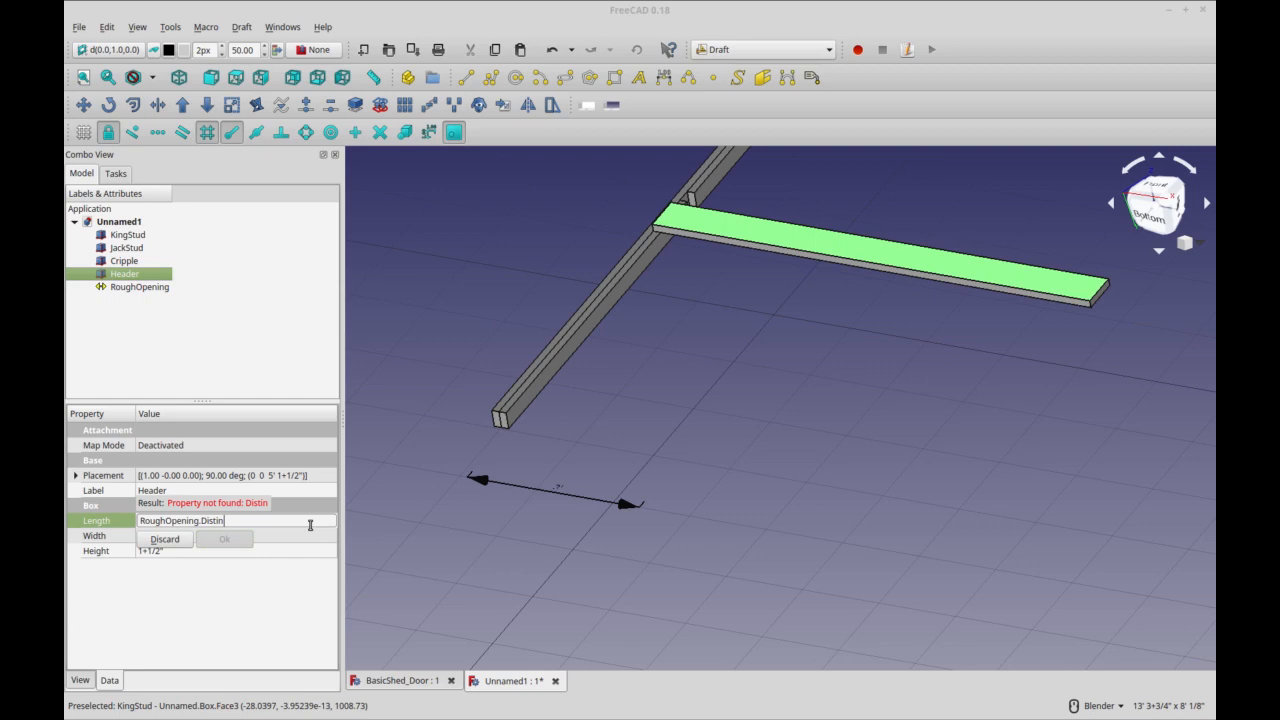
key(BackSpace)
key(BackSpace)
key(Down)
key(Return)
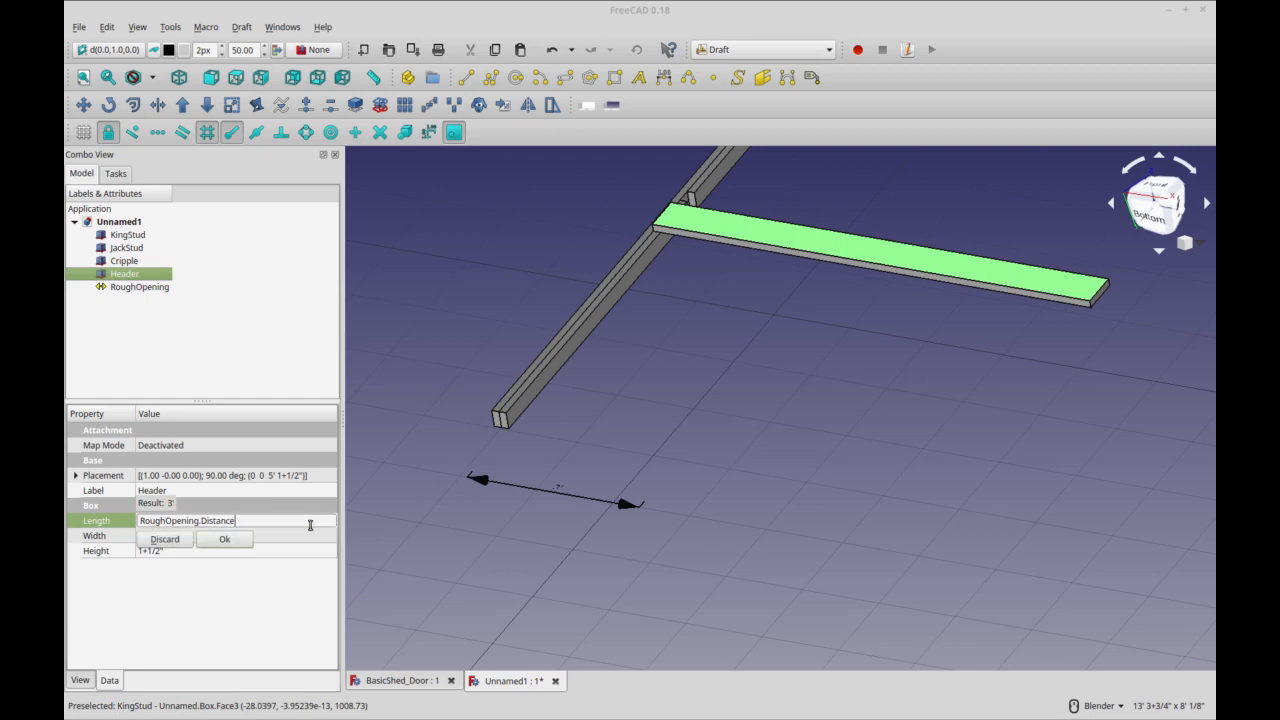
click(229, 541)
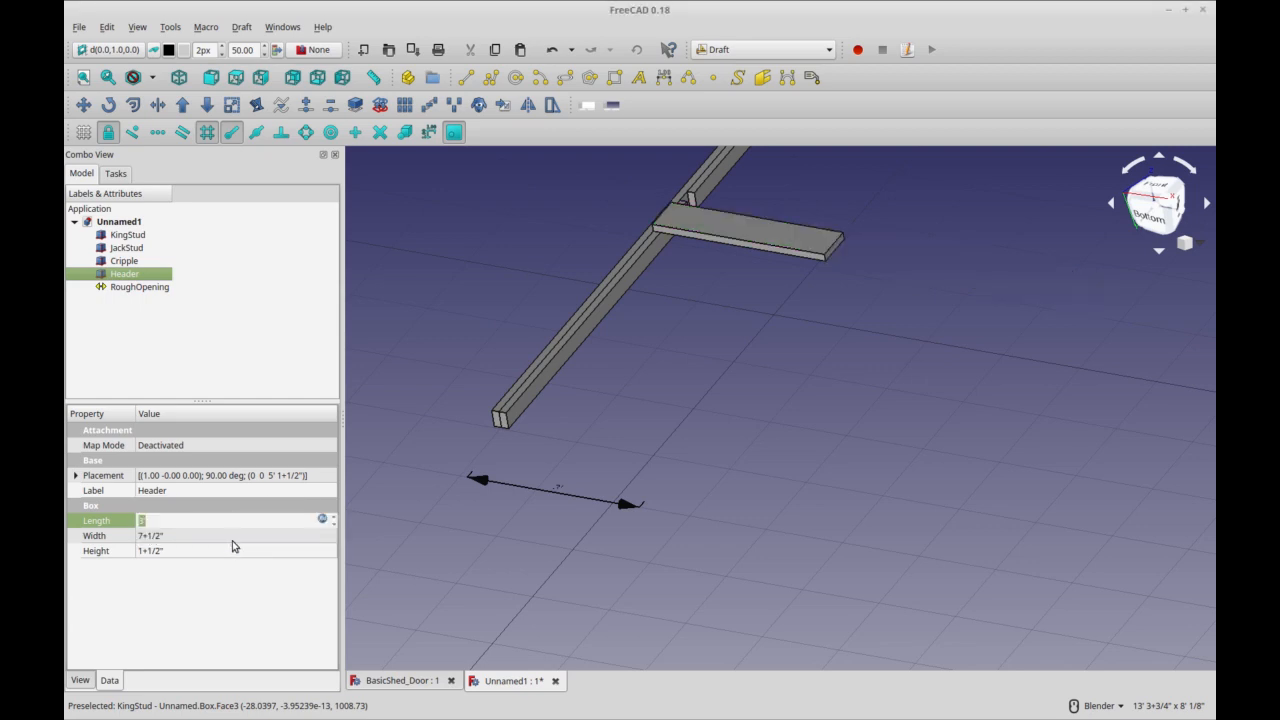
- Dimension the JackStud's long vertical edge, placing the dimension line parallel to it on the KingStud's outer side
middle_drag(709, 419, 702, 436)
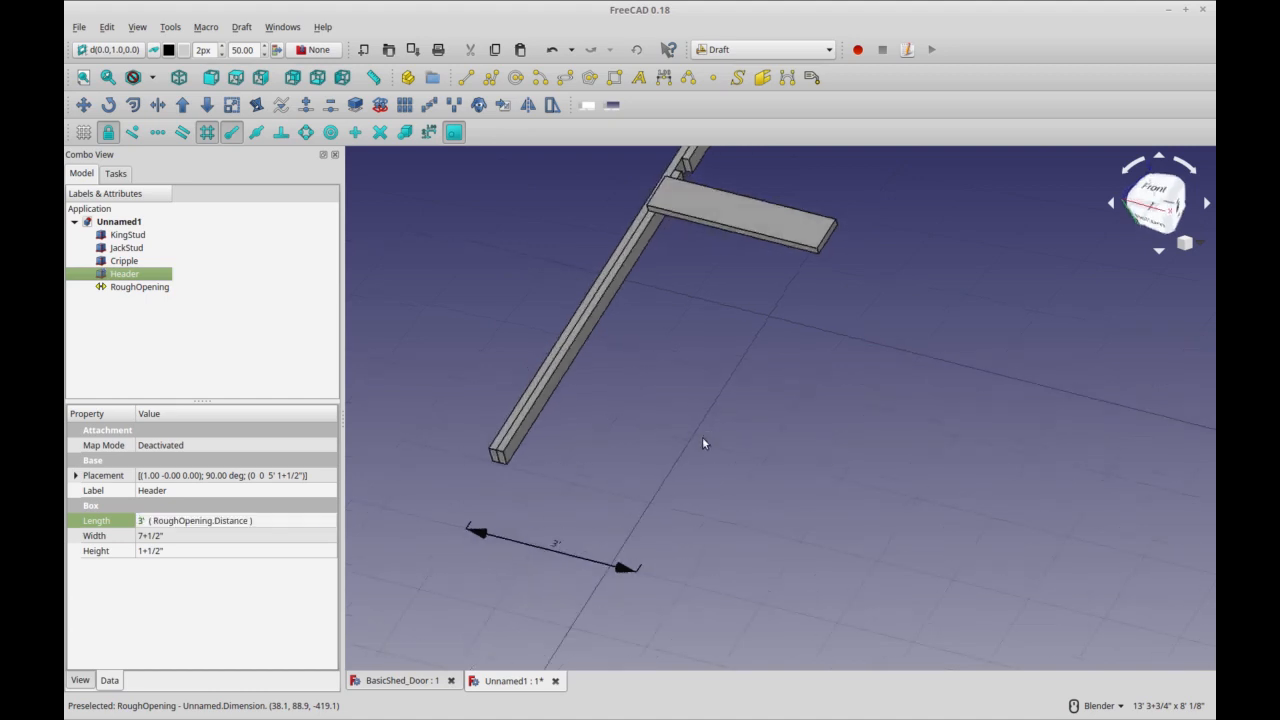
scroll(683, 429, down, 3)
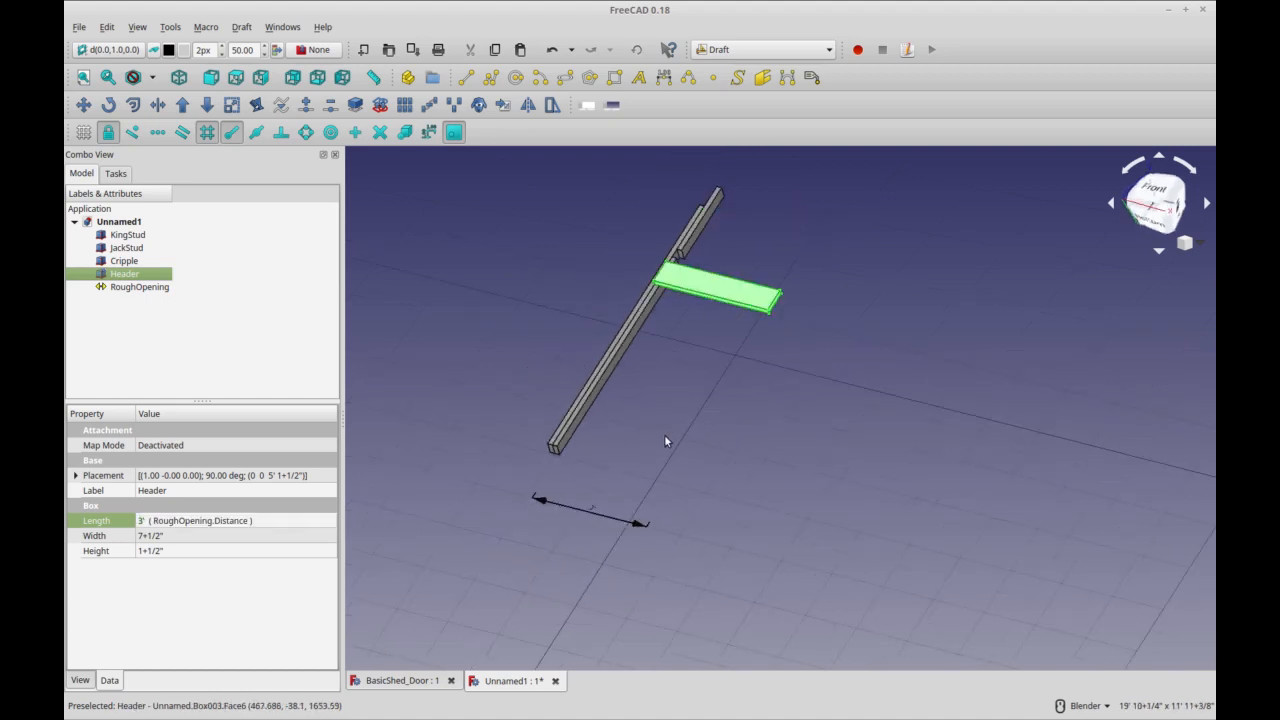
mouse_move(607, 451)
middle_down()
mouse_move(620, 444)
mouse_move(611, 438)
middle_up()
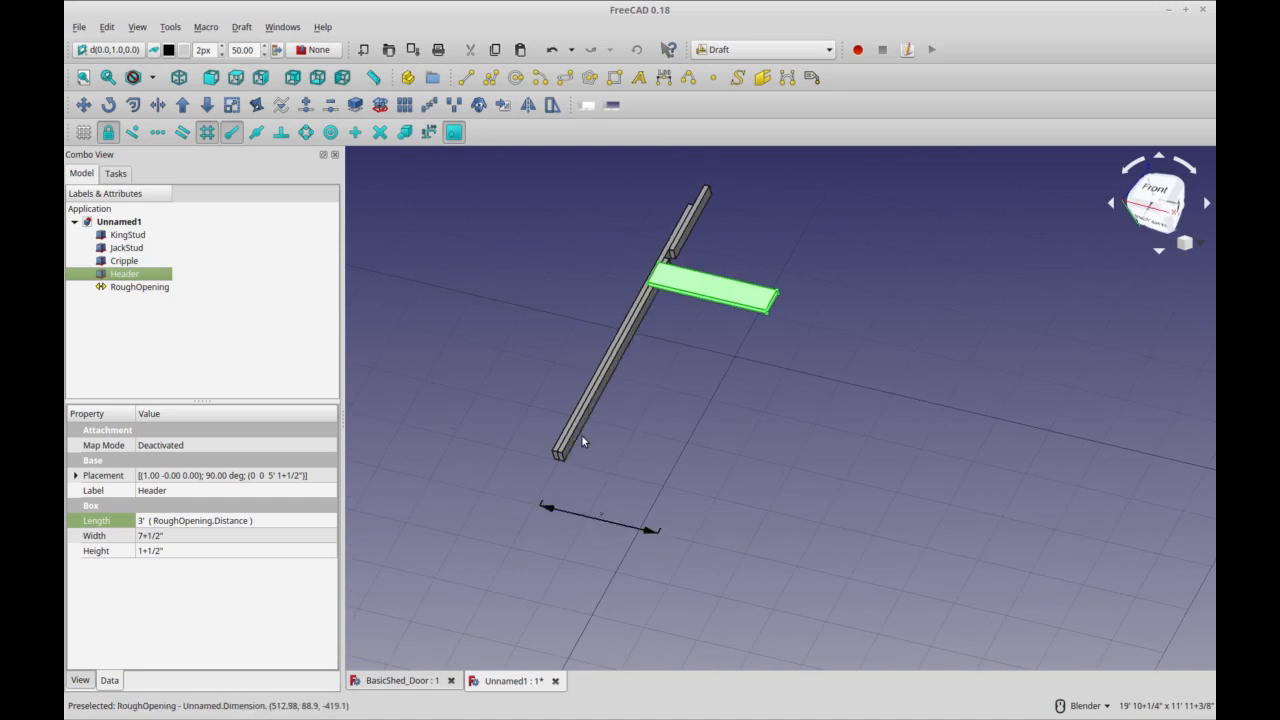
click(579, 444)
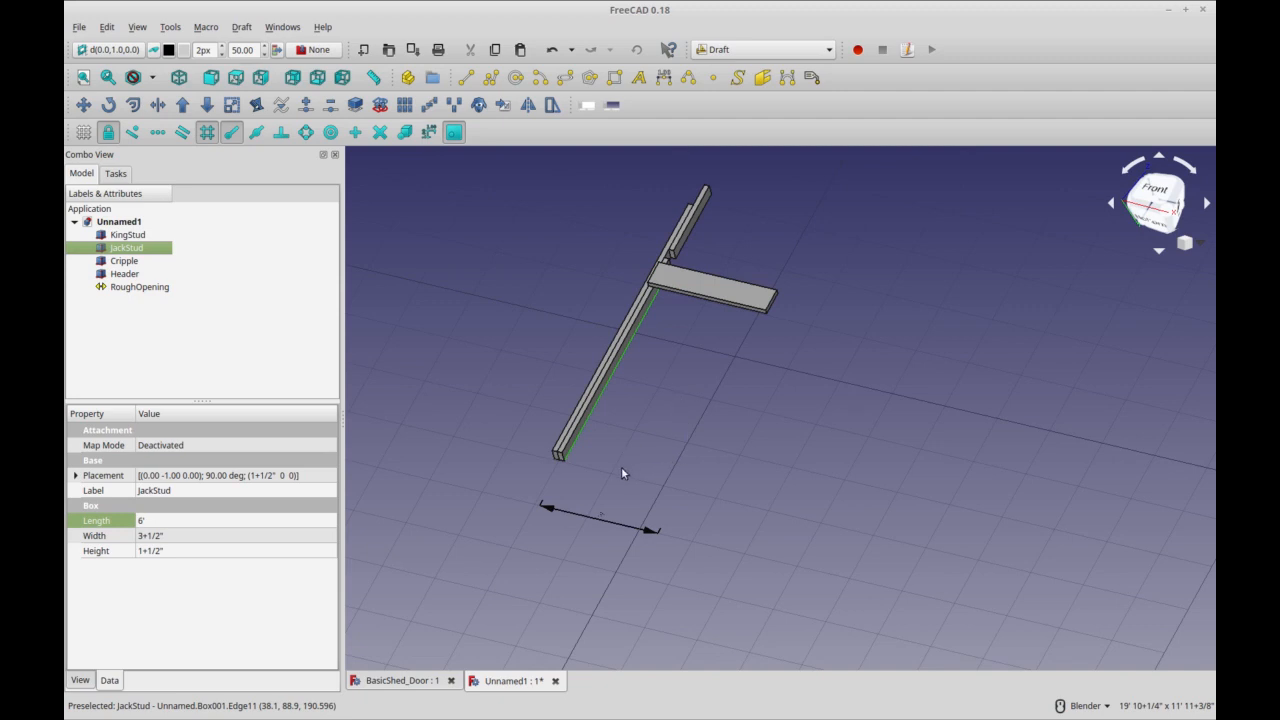
shift+middle_drag(671, 432, 674, 477)
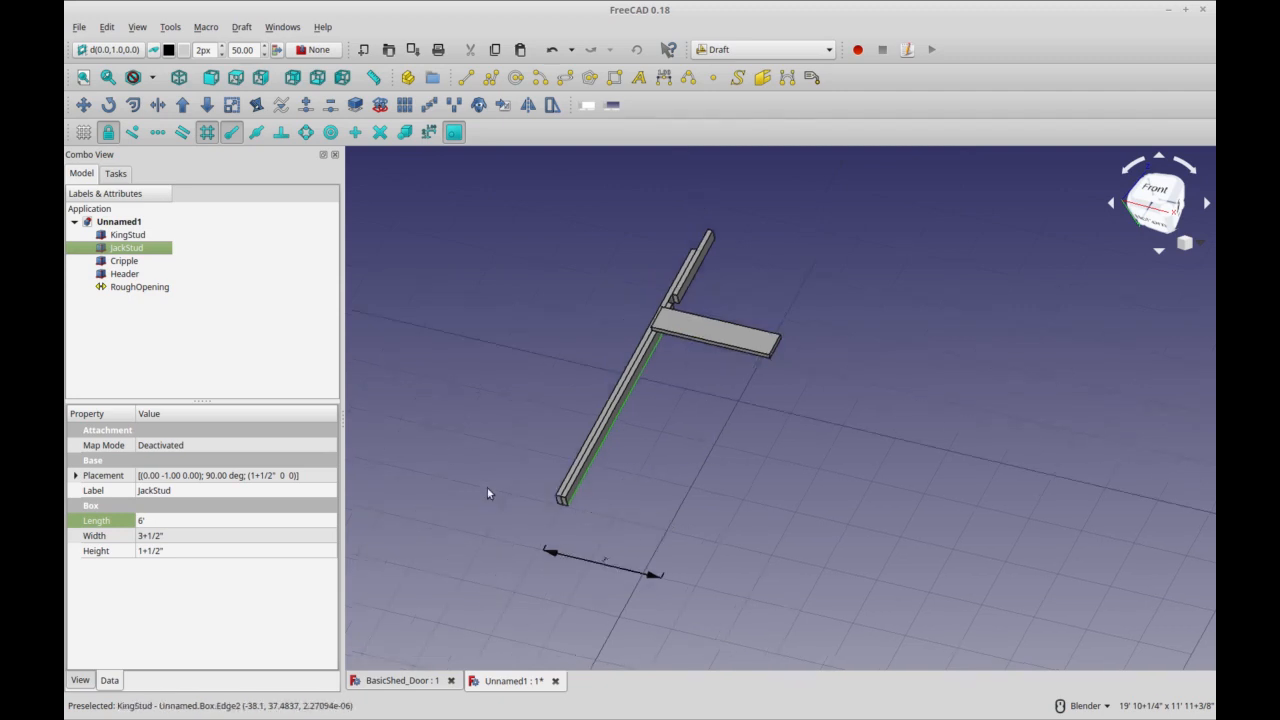
click(489, 474)
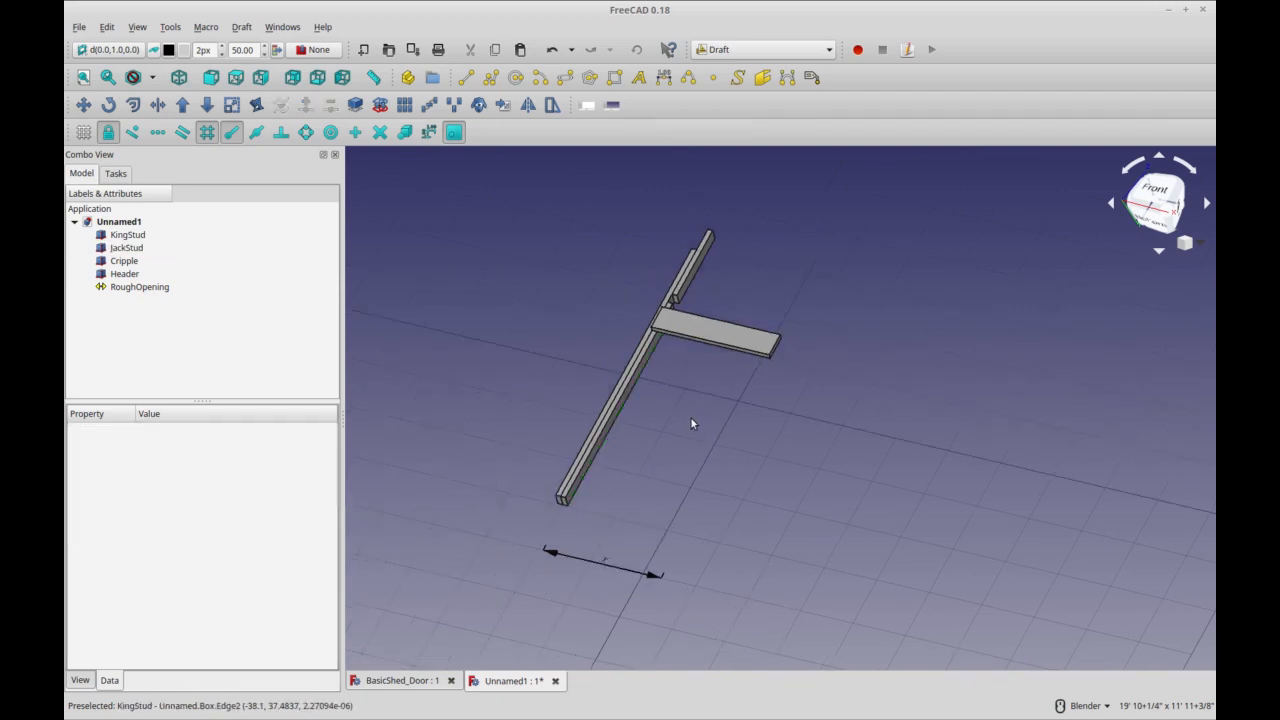
click(602, 452)
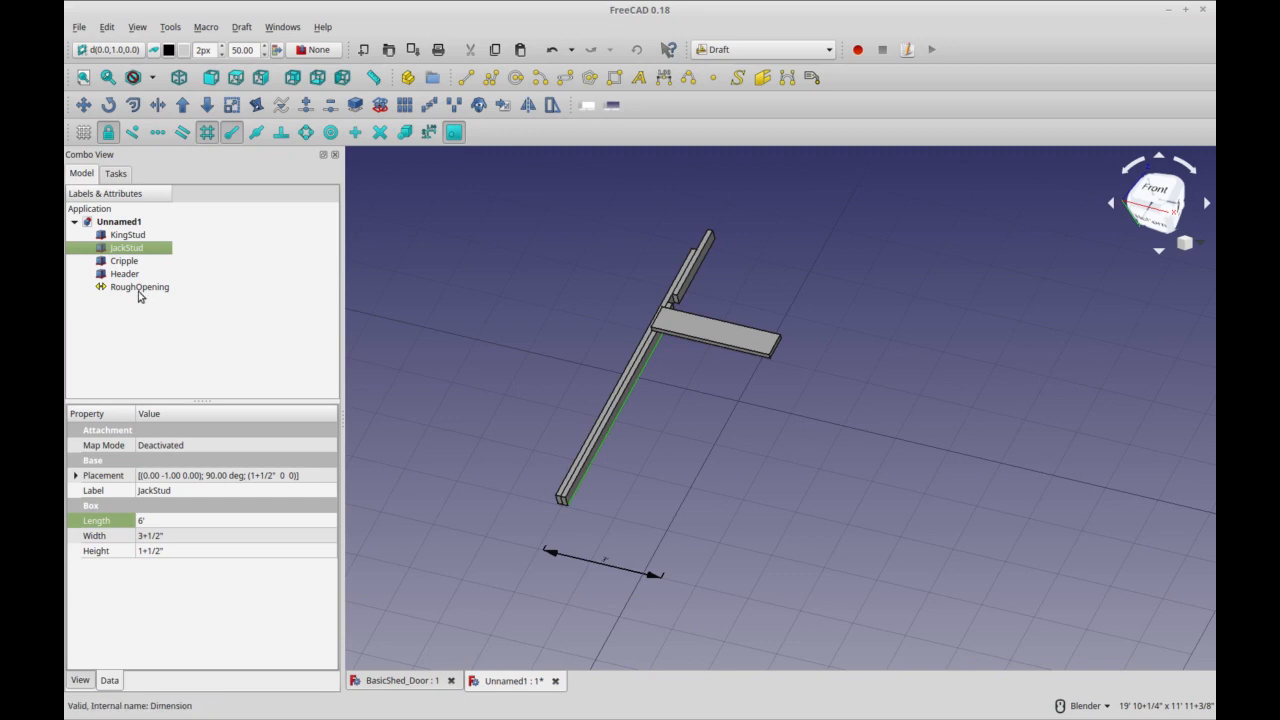
middle_drag(719, 537, 754, 524)
click(791, 256)
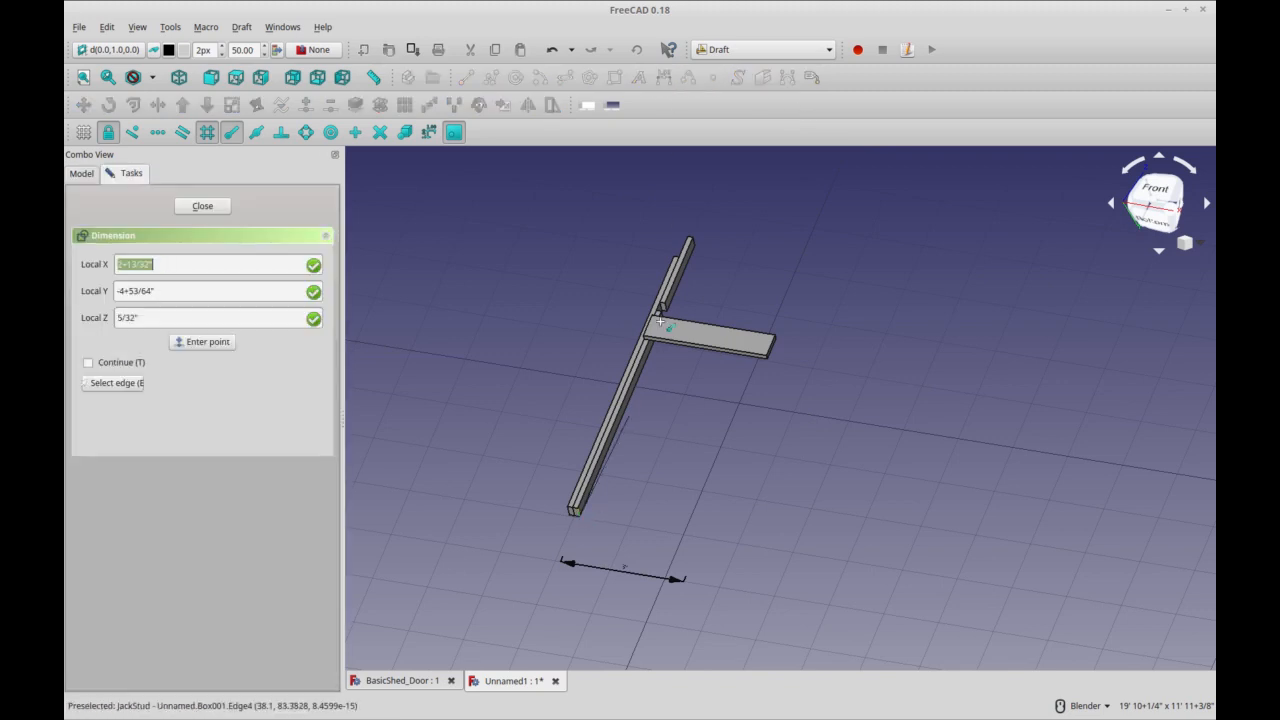
scroll(658, 345, up, 4)
middle_drag(723, 446, 714, 286)
alt+click(718, 247)
click(564, 368)
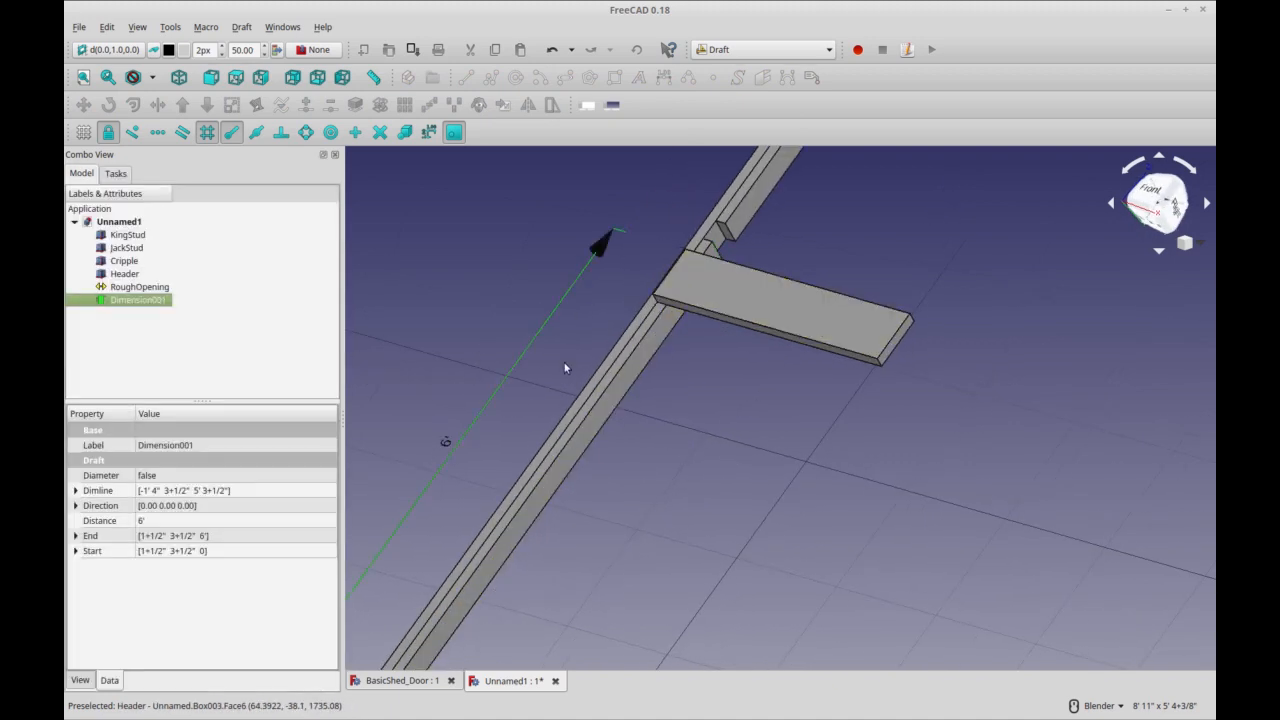
- Rename the JackStud's vertical dimension RoughOpeningHeight
scroll(564, 368, down, 3)
click(157, 300)
text(RoughO)
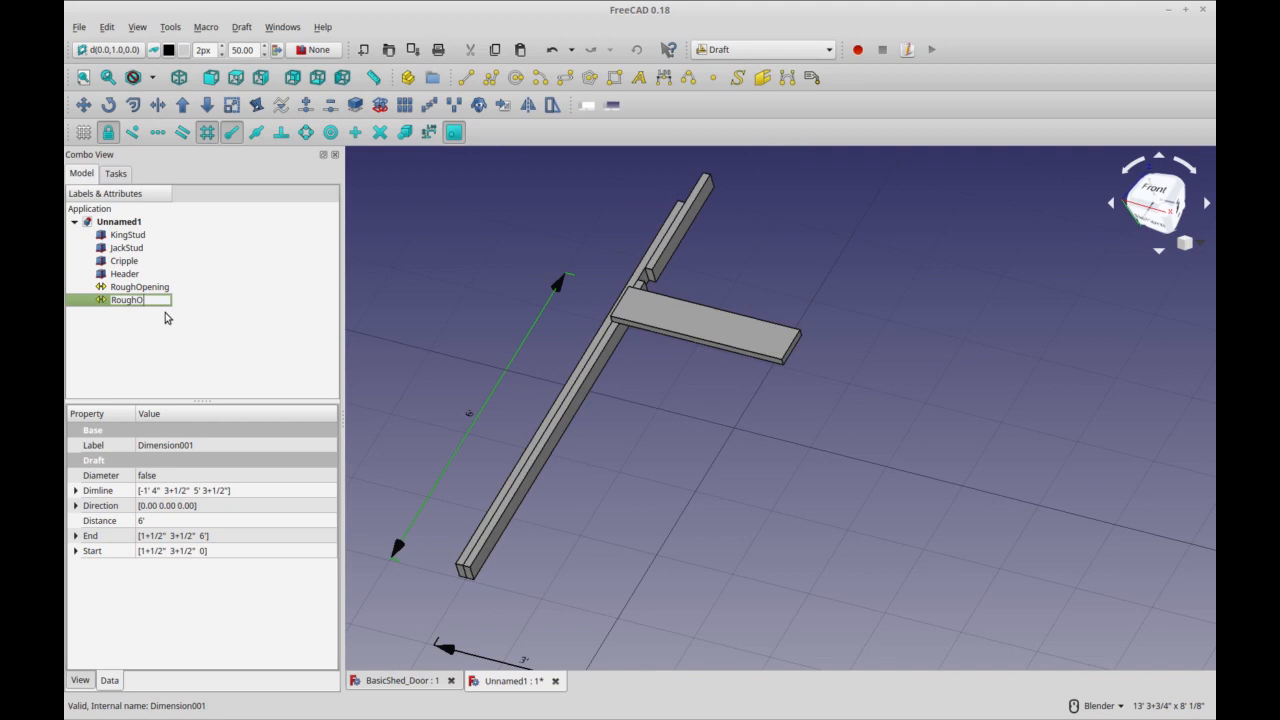
text(peningHeight)
key(Return)
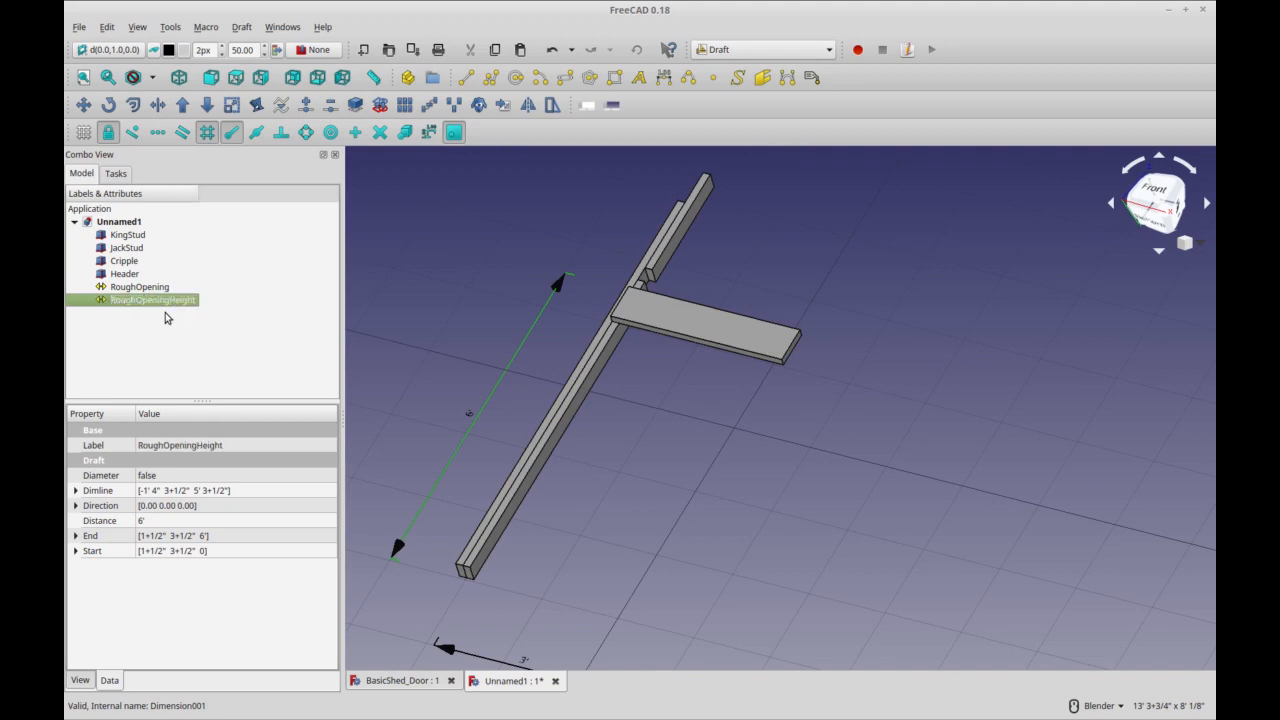
- Drive the JackStud's length with the expression RoughOpeningHeight.Distance
shift+middle_drag(614, 544, 643, 517)
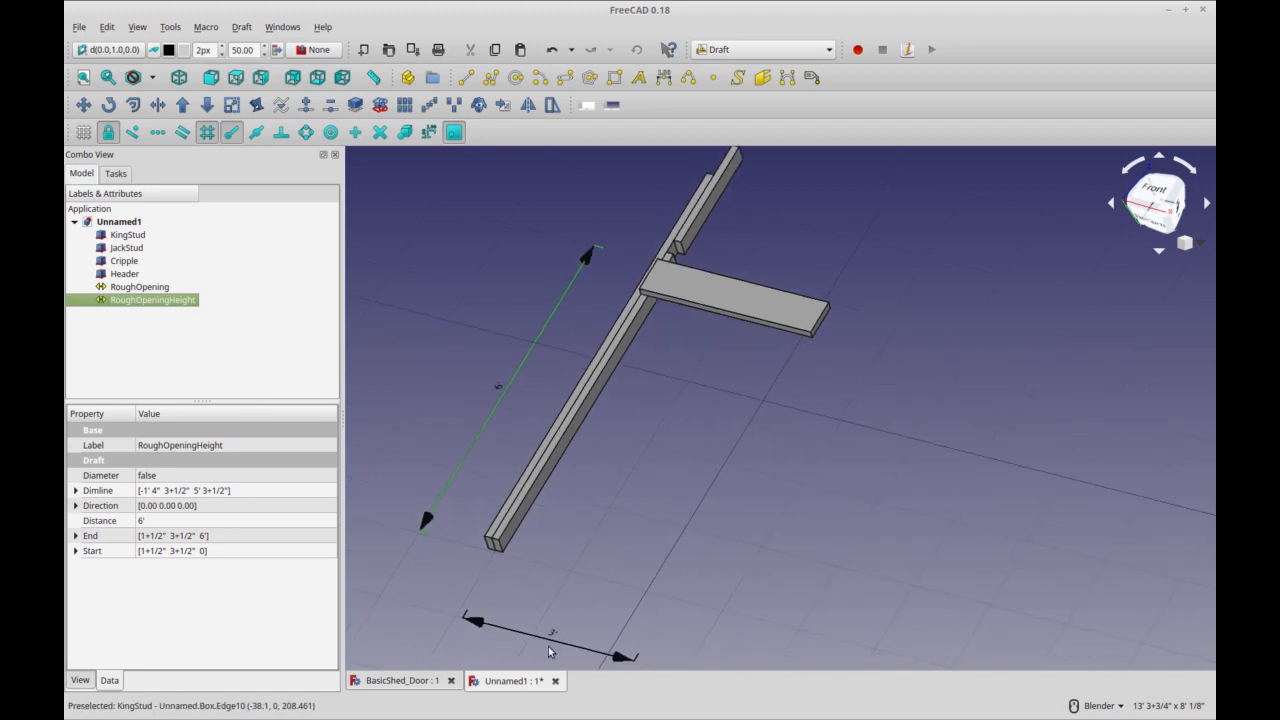
click(551, 643)
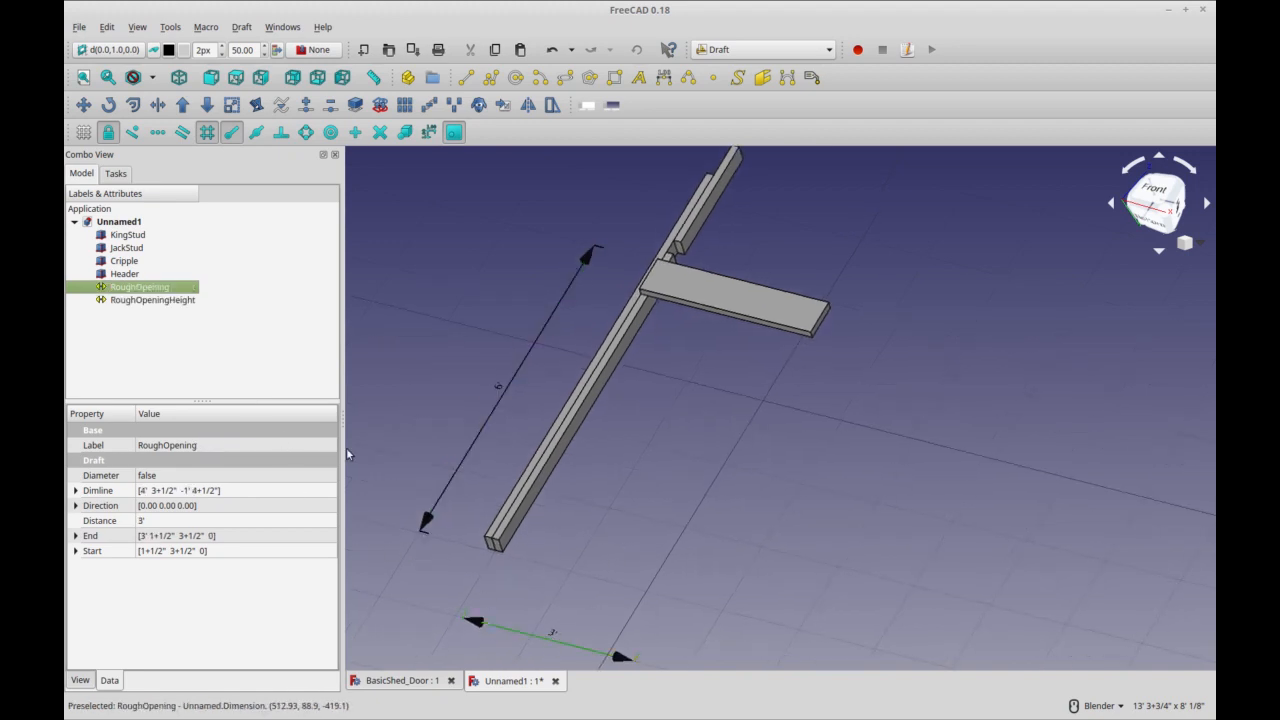
click(189, 320)
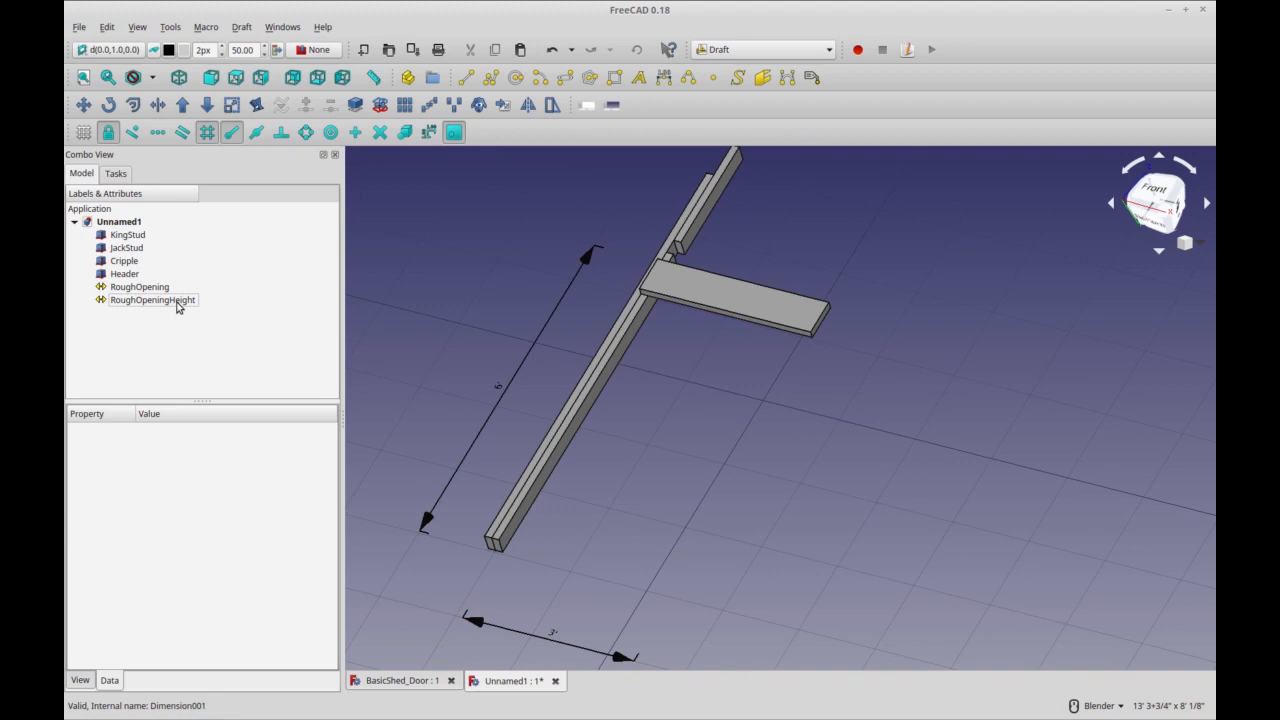
click(176, 301)
mouse_move(632, 554)
middle_down()
mouse_move(664, 566)
mouse_move(620, 540)
middle_up()
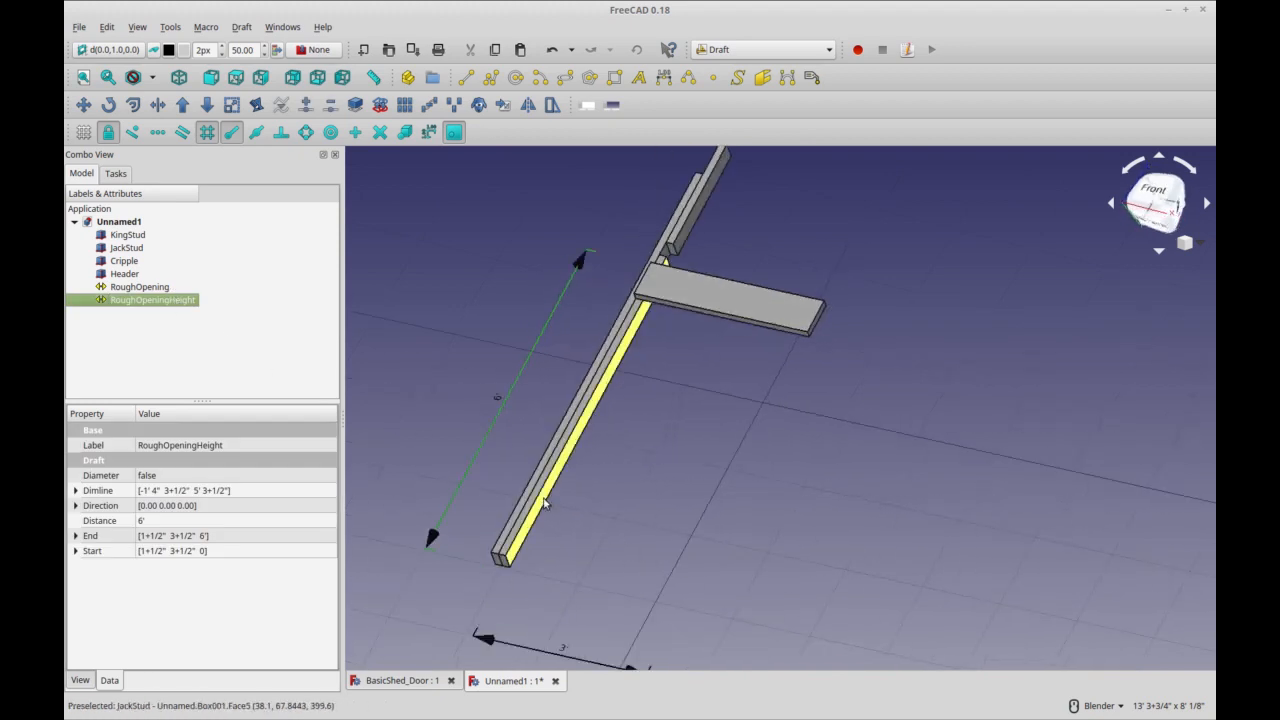
click(545, 503)
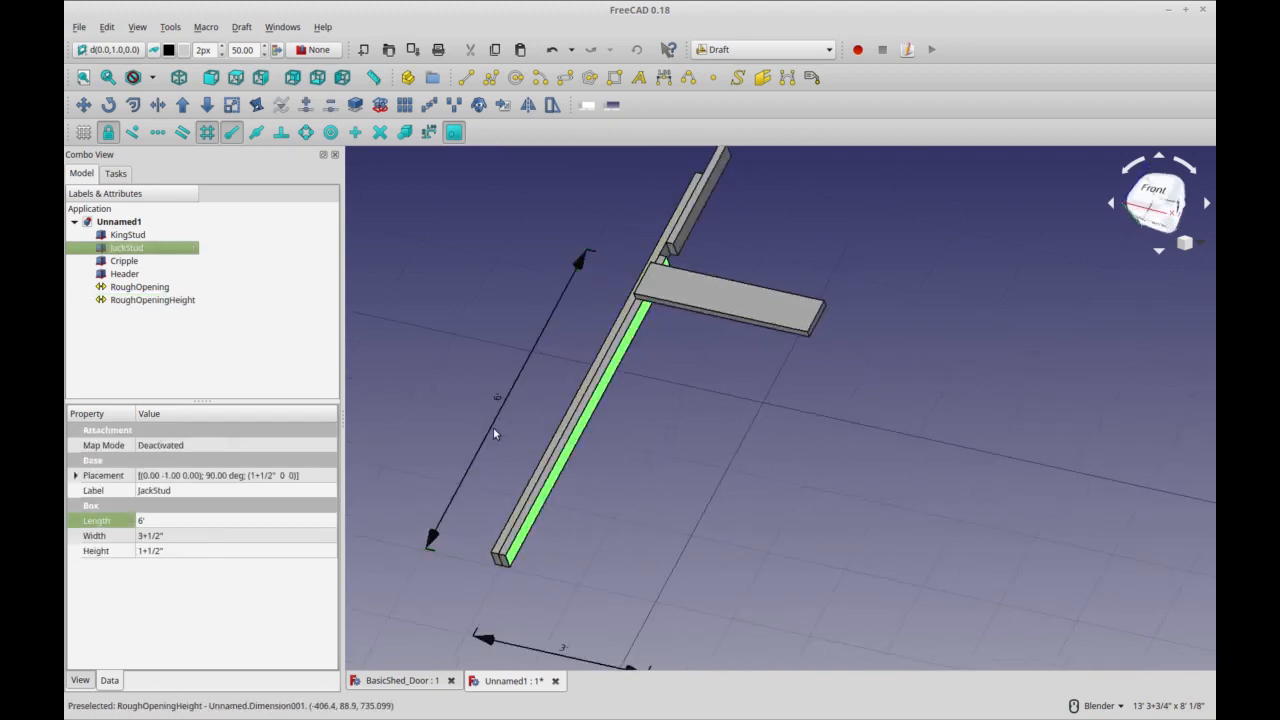
click(175, 522)
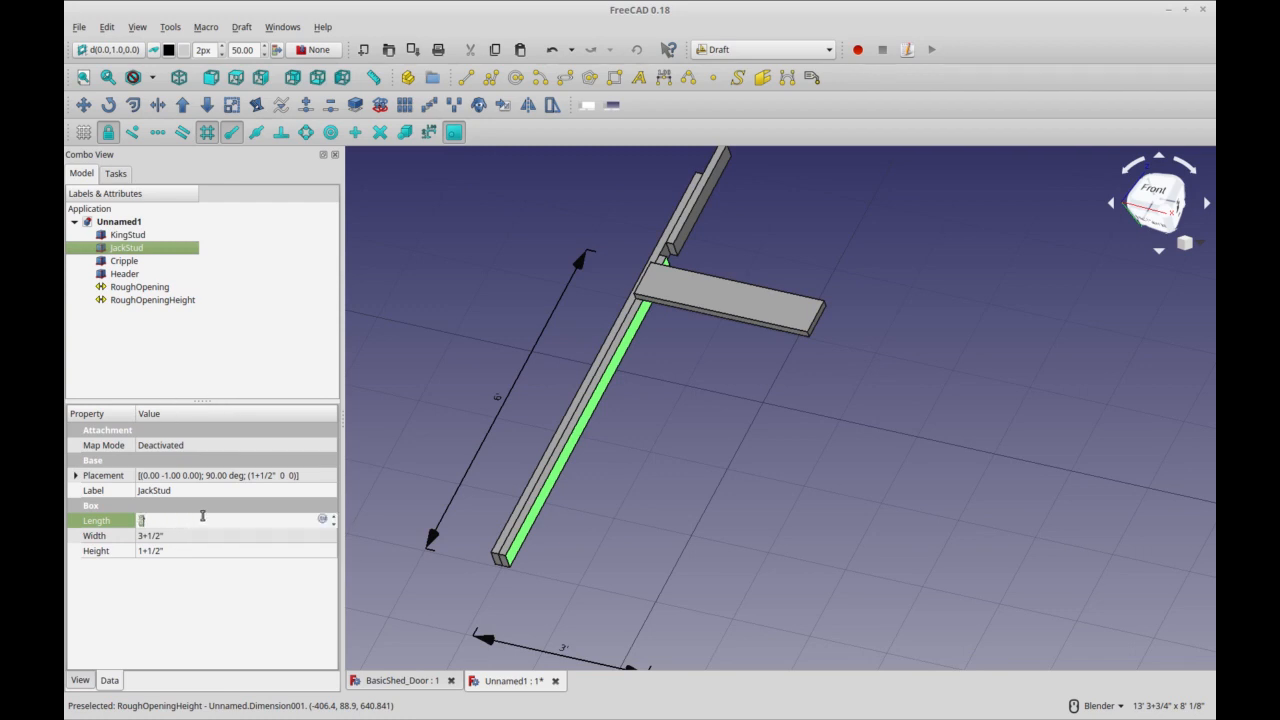
click(320, 521)
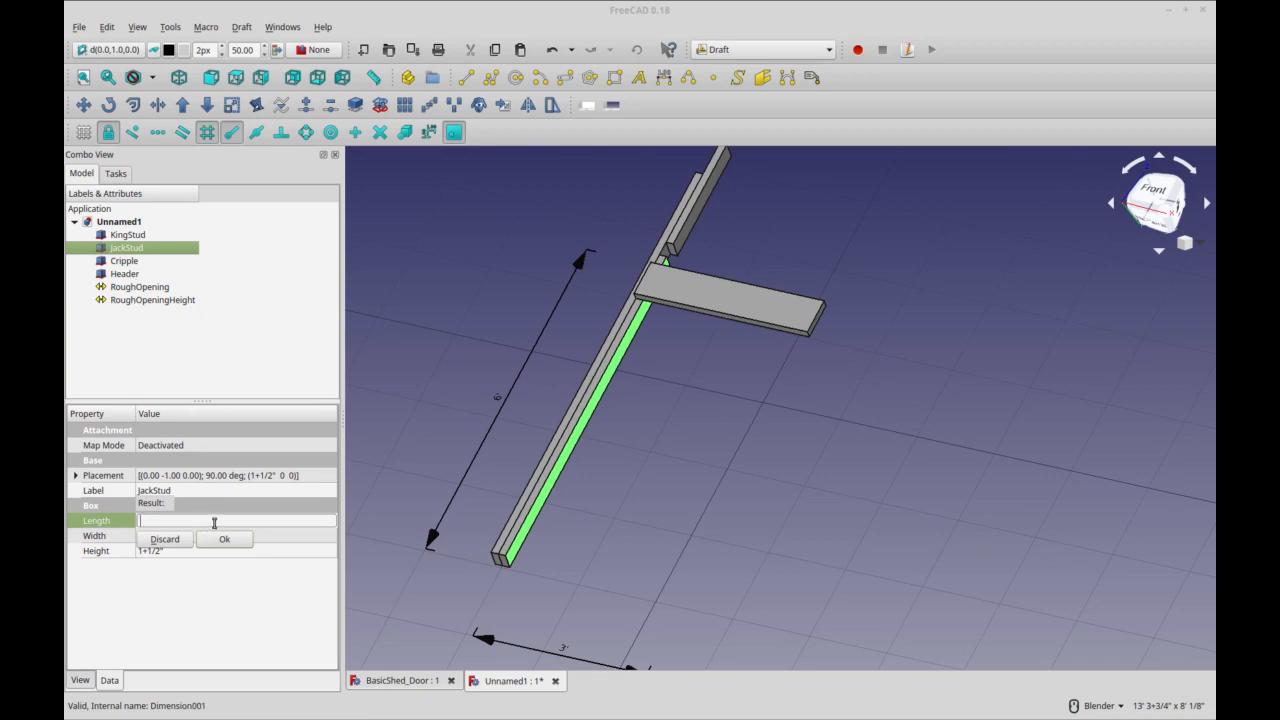
text(Rou)
key(Down)
key(Down)
text(.)
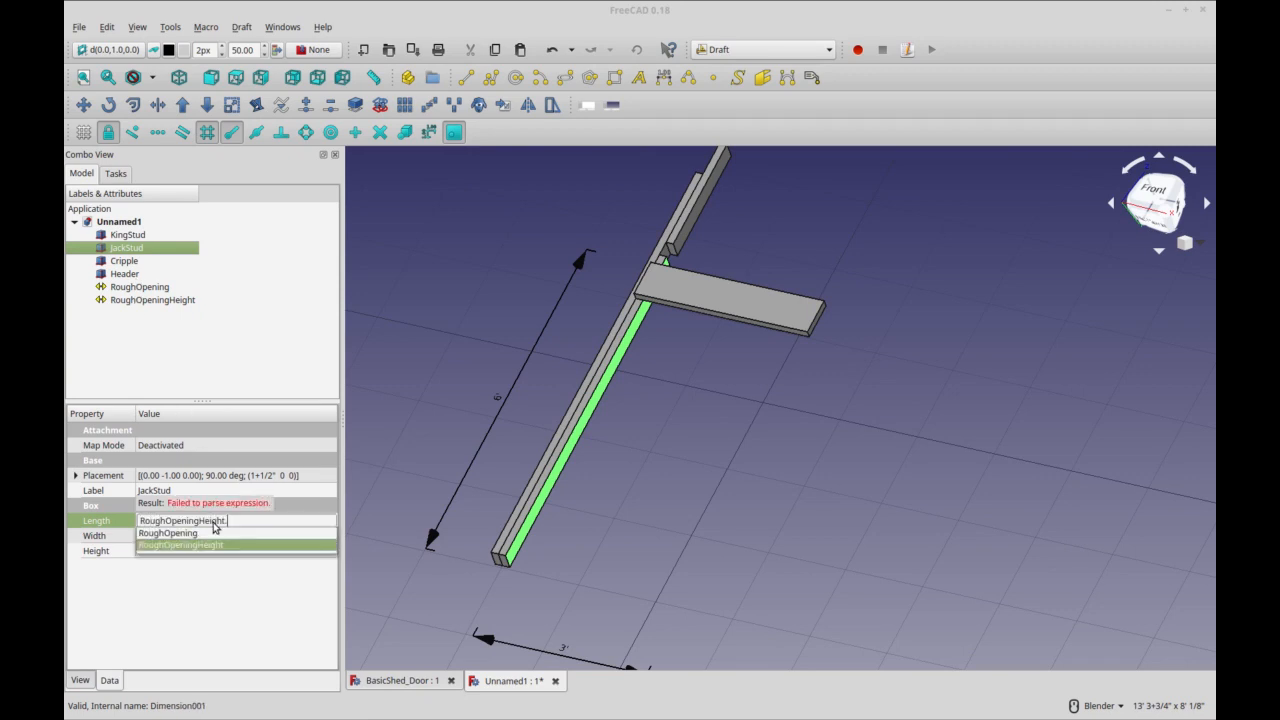
text(Distance)
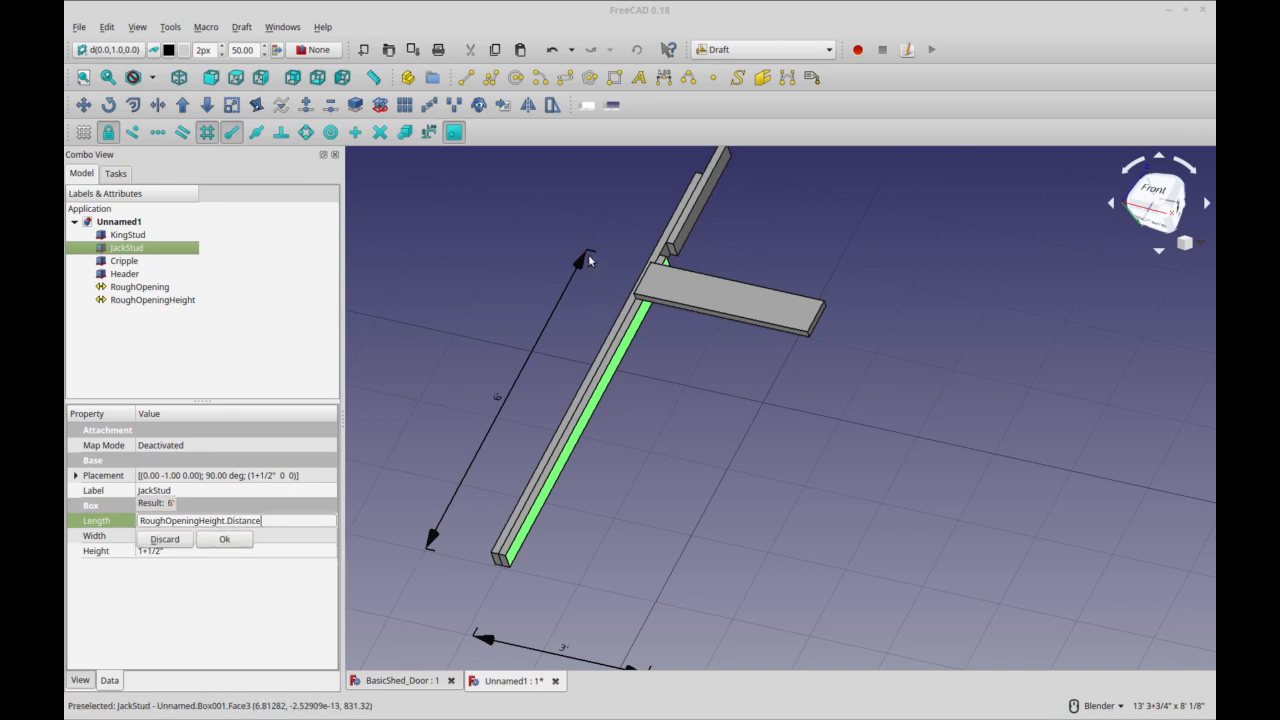
click(238, 541)
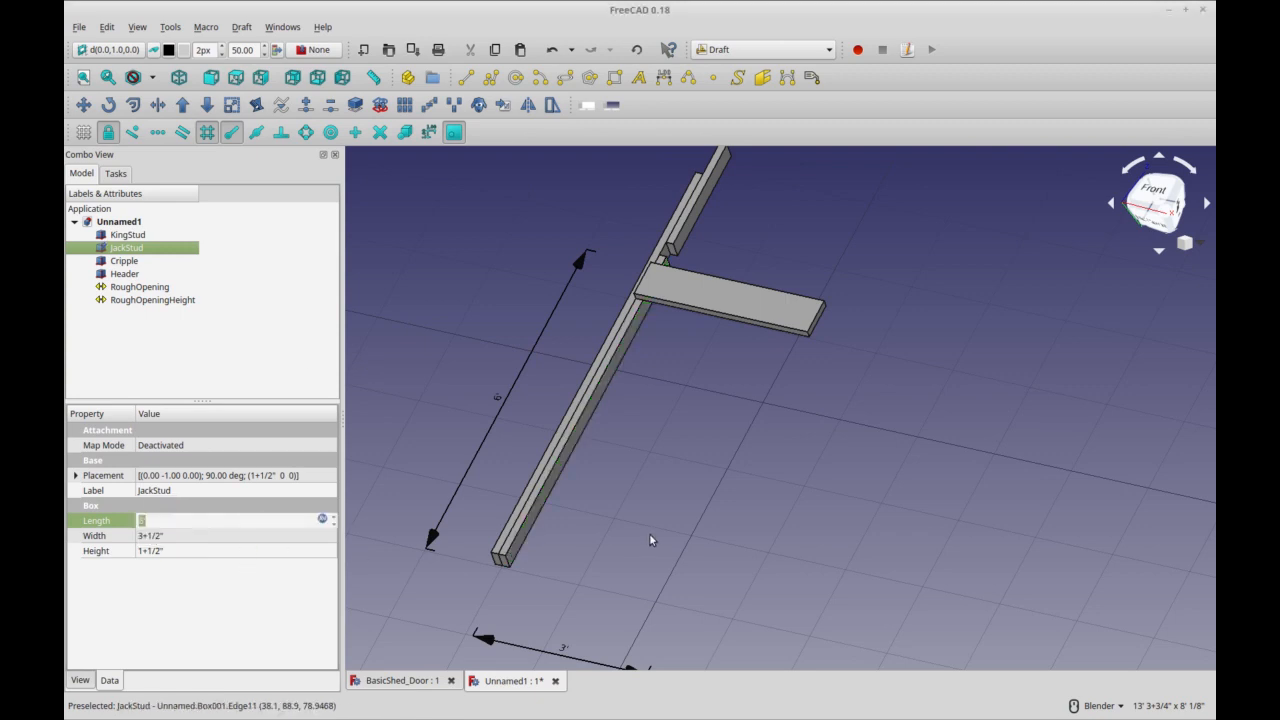
click(155, 248)
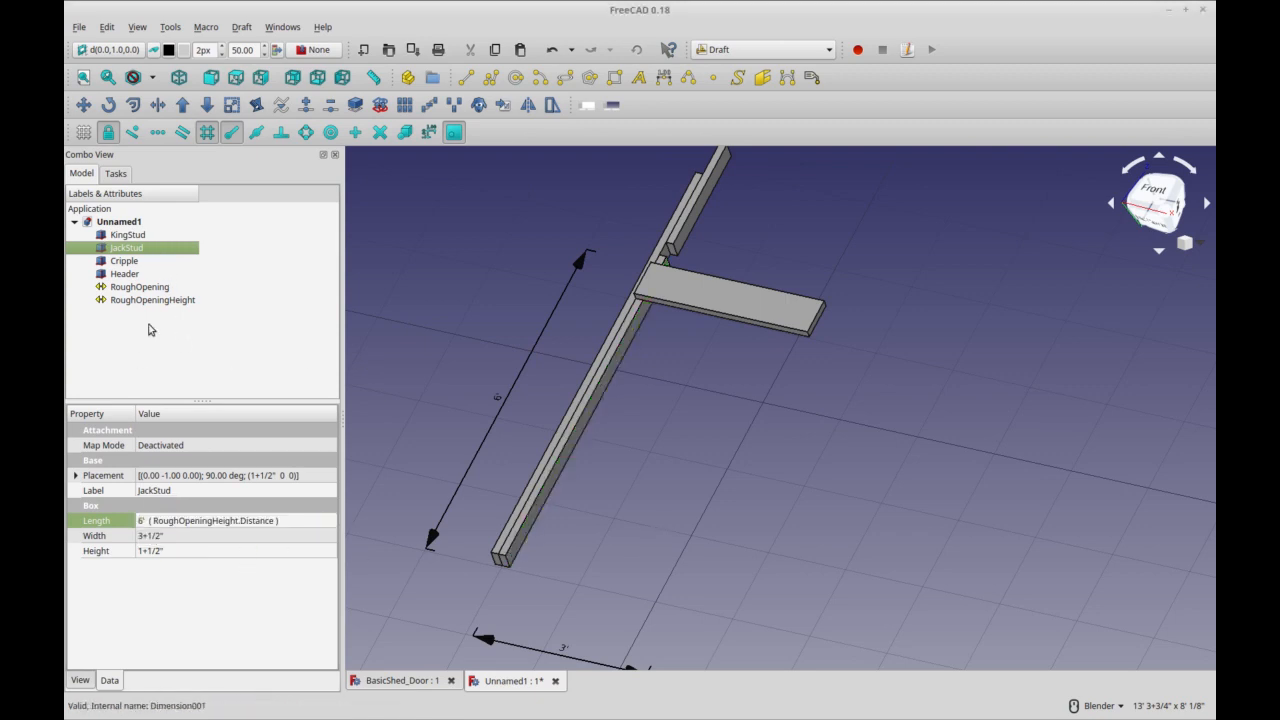
- Set the RoughOpeningHeight dimension's end point z coordinate to 5' 5"
click(157, 300)
click(200, 521)
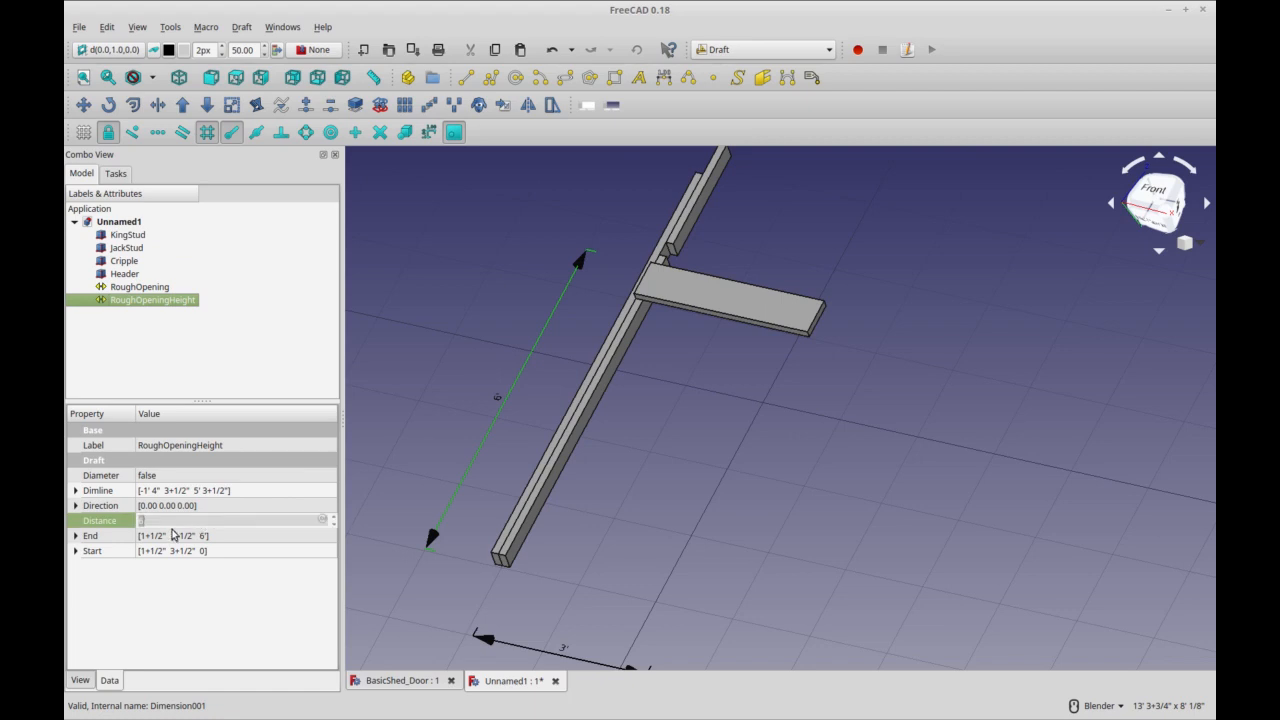
click(76, 536)
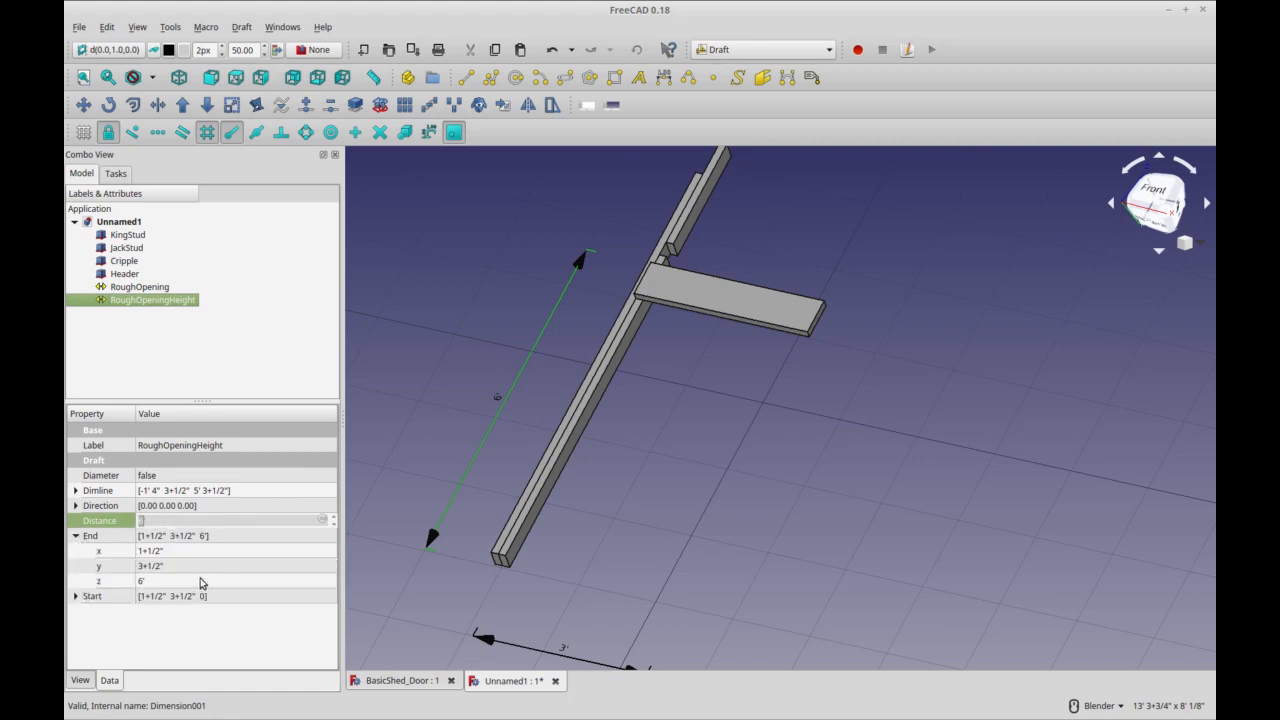
click(200, 584)
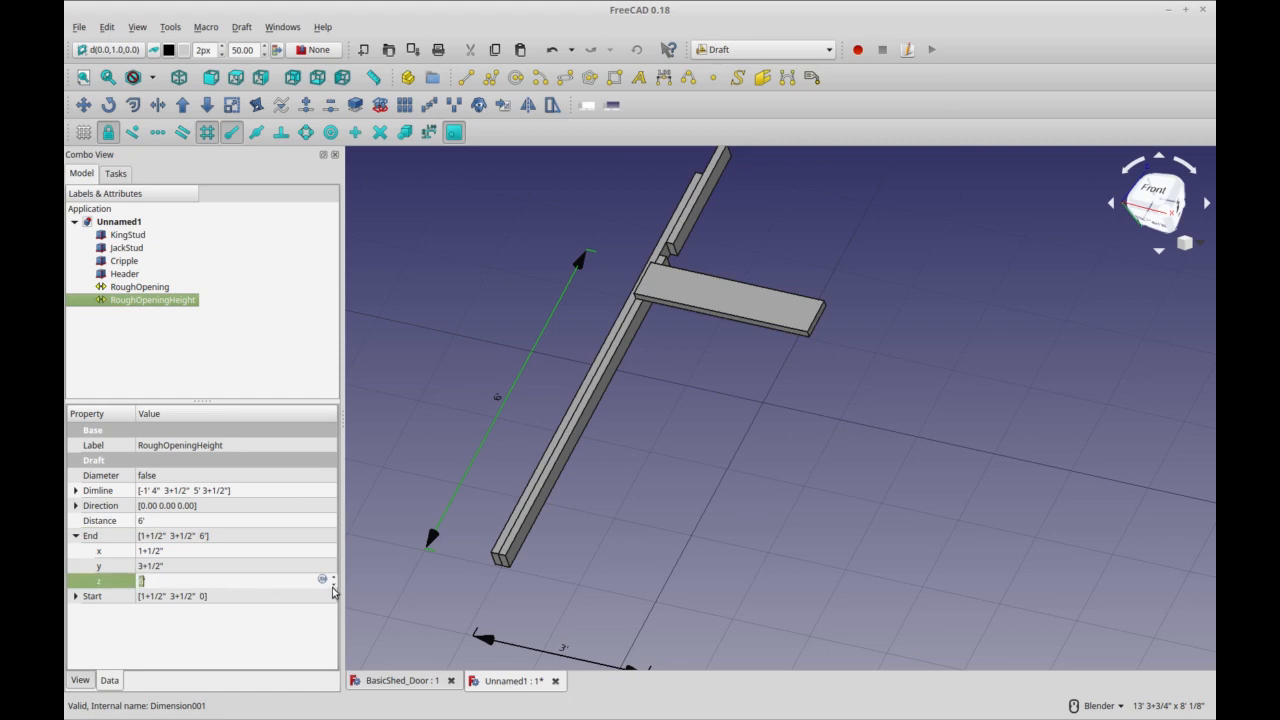
click(334, 585)
click(304, 566)
middle_drag(768, 522, 723, 480)
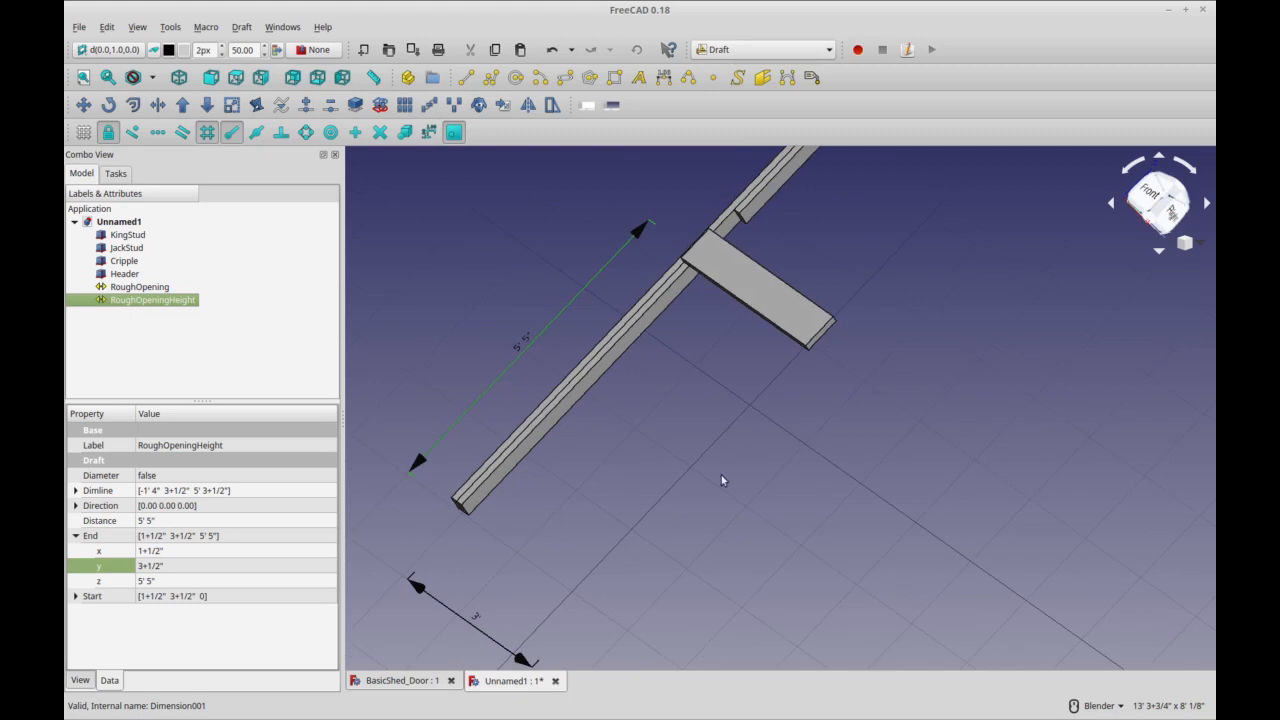
- Move the Header by its lower corner so it sits on the upper end of the JackStud
middle_drag(711, 409, 744, 516)
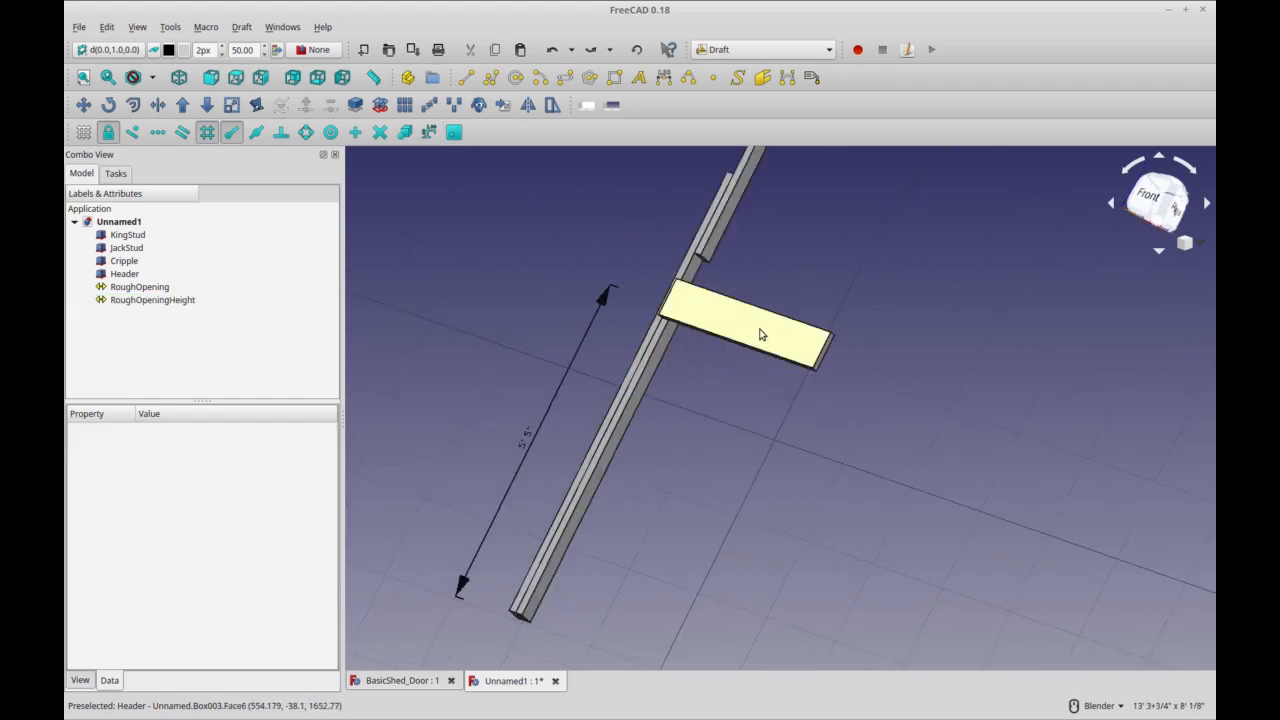
click(760, 335)
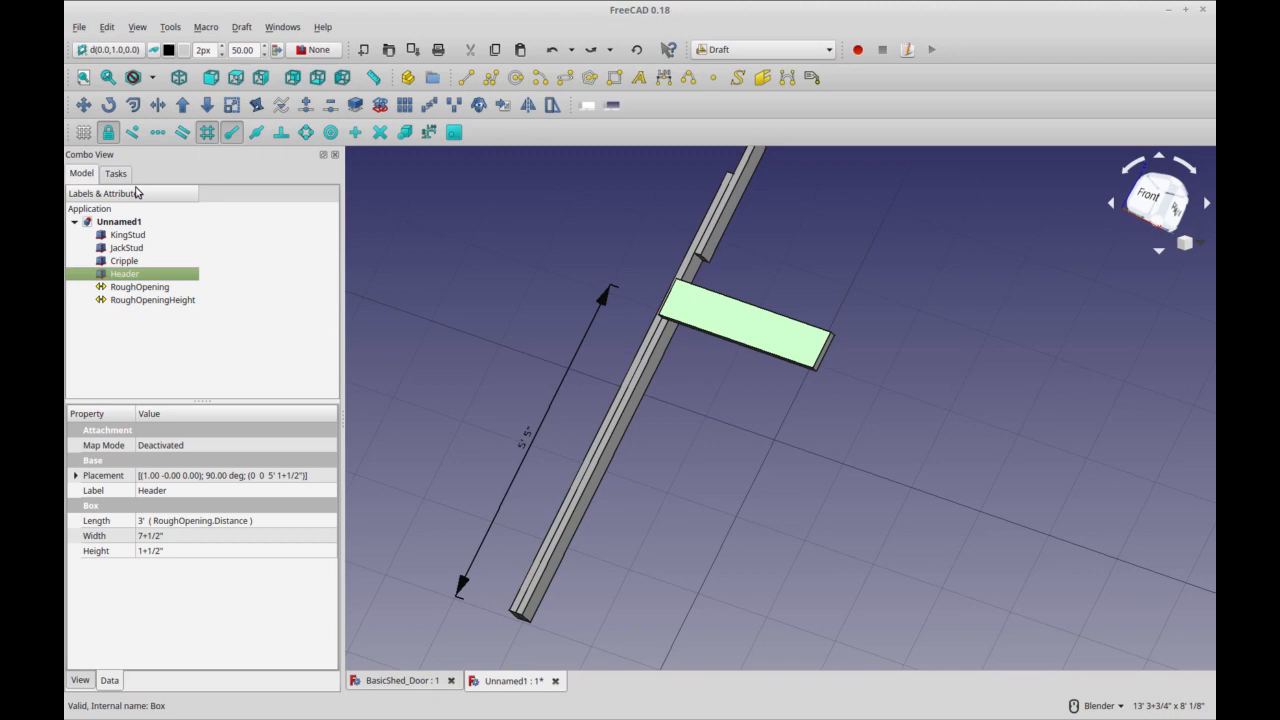
click(83, 104)
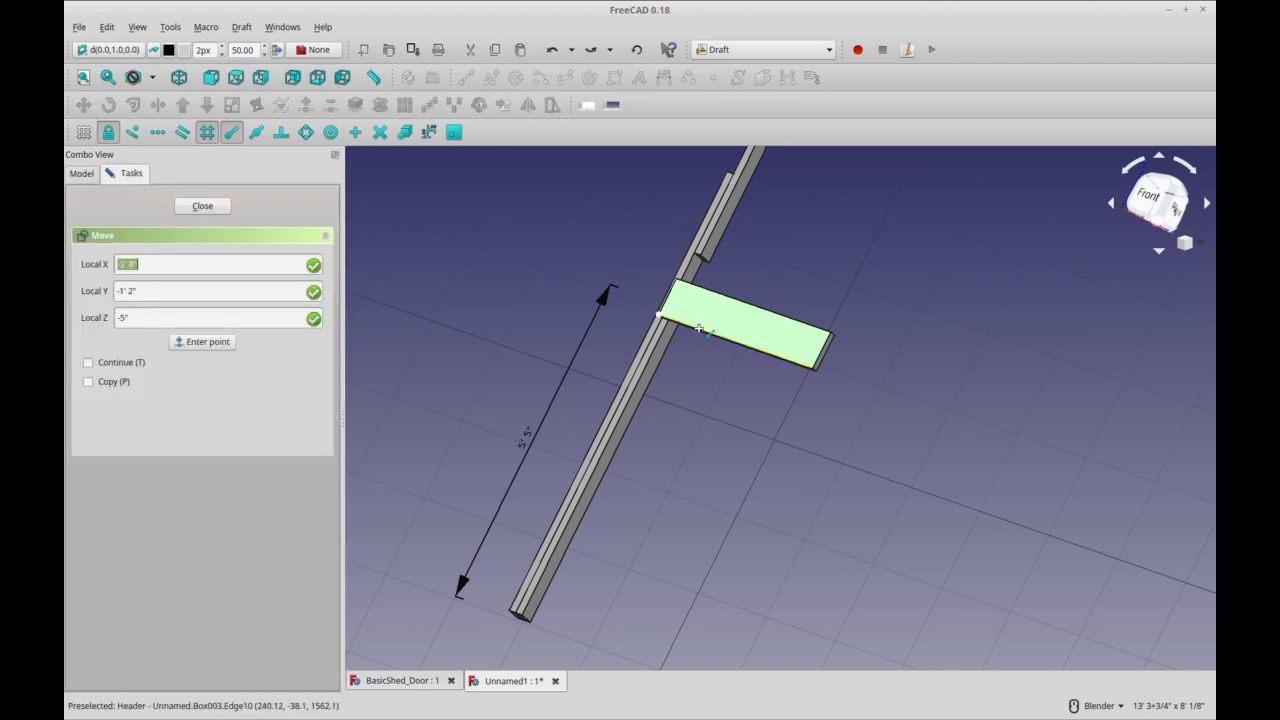
click(698, 327)
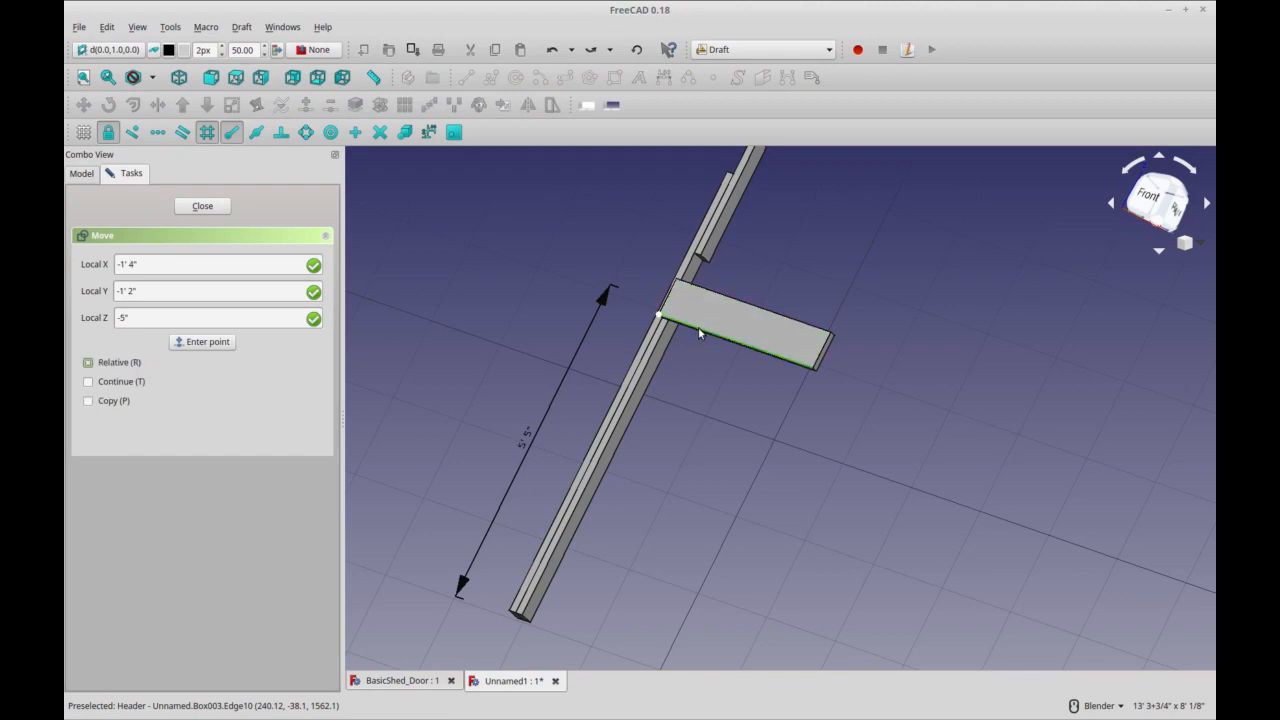
click(642, 354)
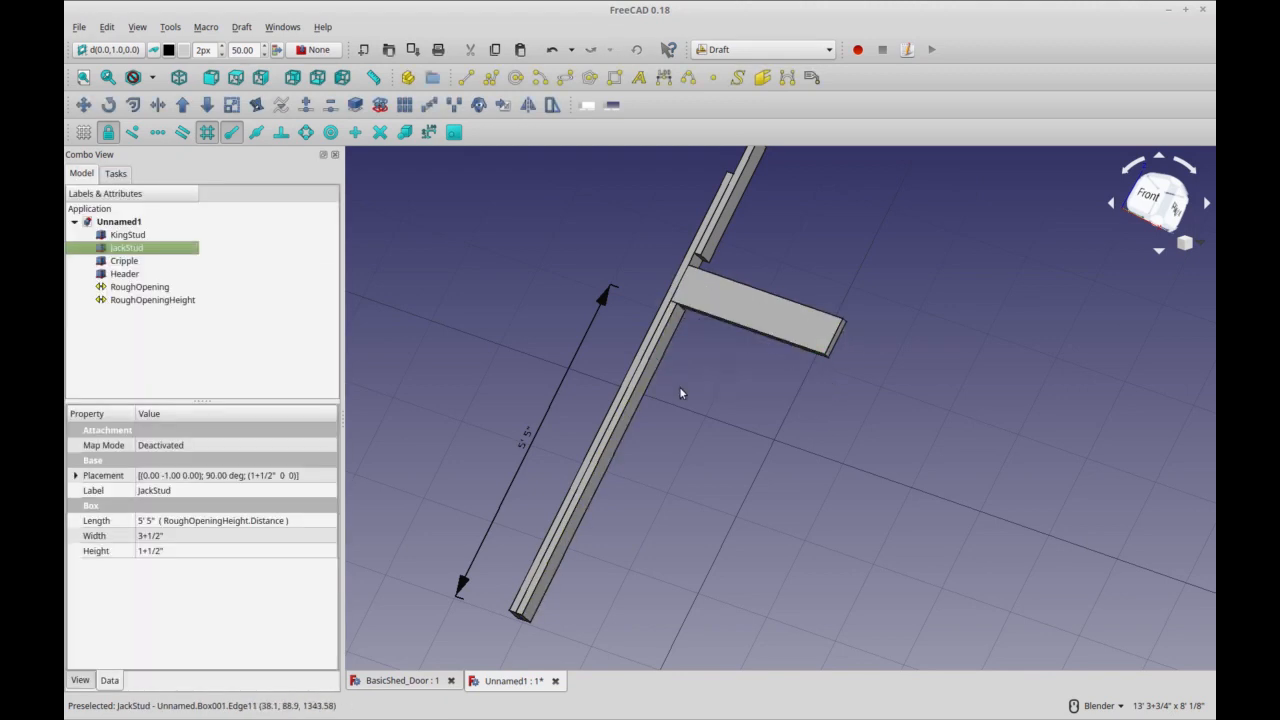
scroll(716, 404, down, 2)
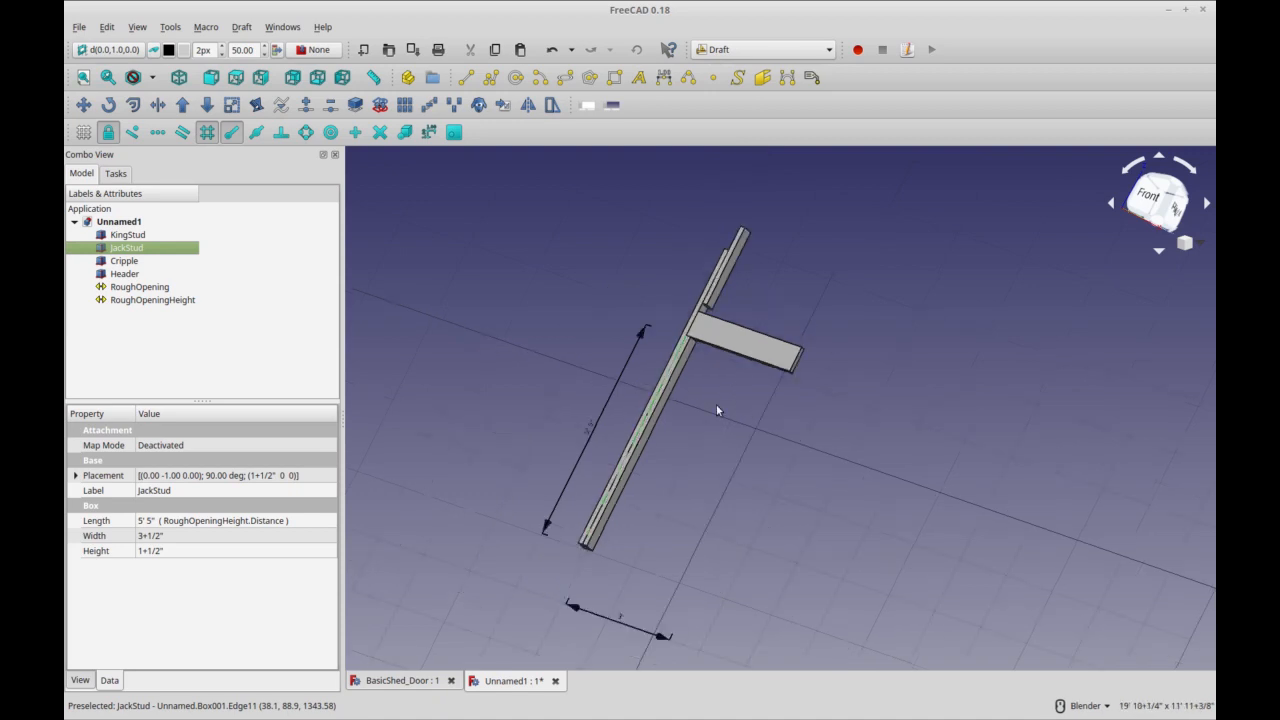
- Move the Cripple 2+1/2" down along the KingStud so its lower end rests on the Header's upper edge
shift+middle_drag(711, 421, 702, 475)
click(705, 370)
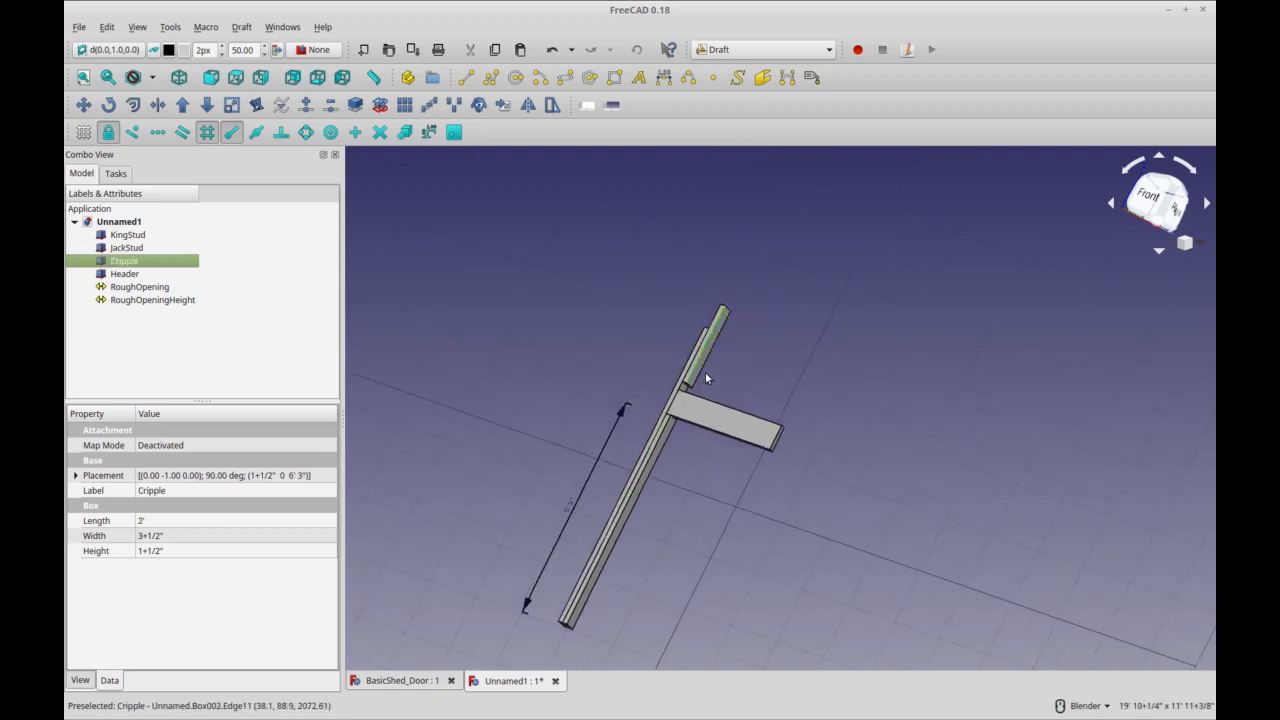
scroll(697, 405, up, 2)
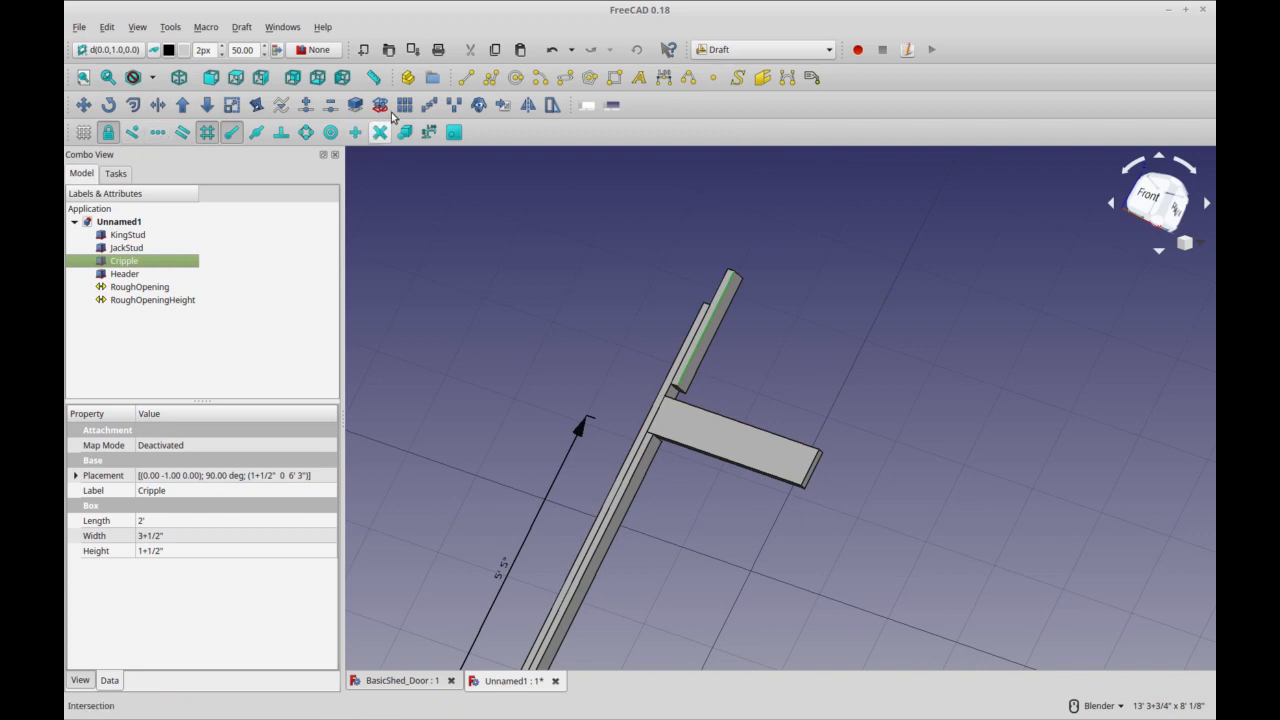
click(84, 105)
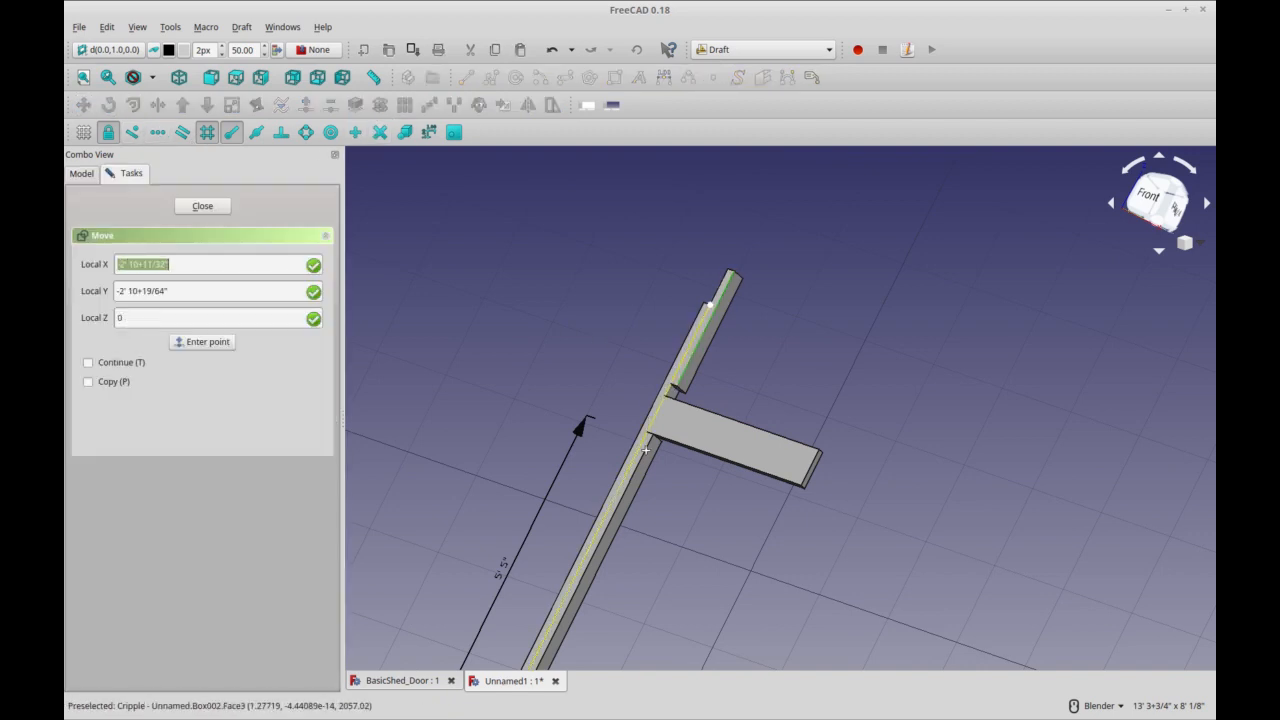
scroll(687, 347, up, 3)
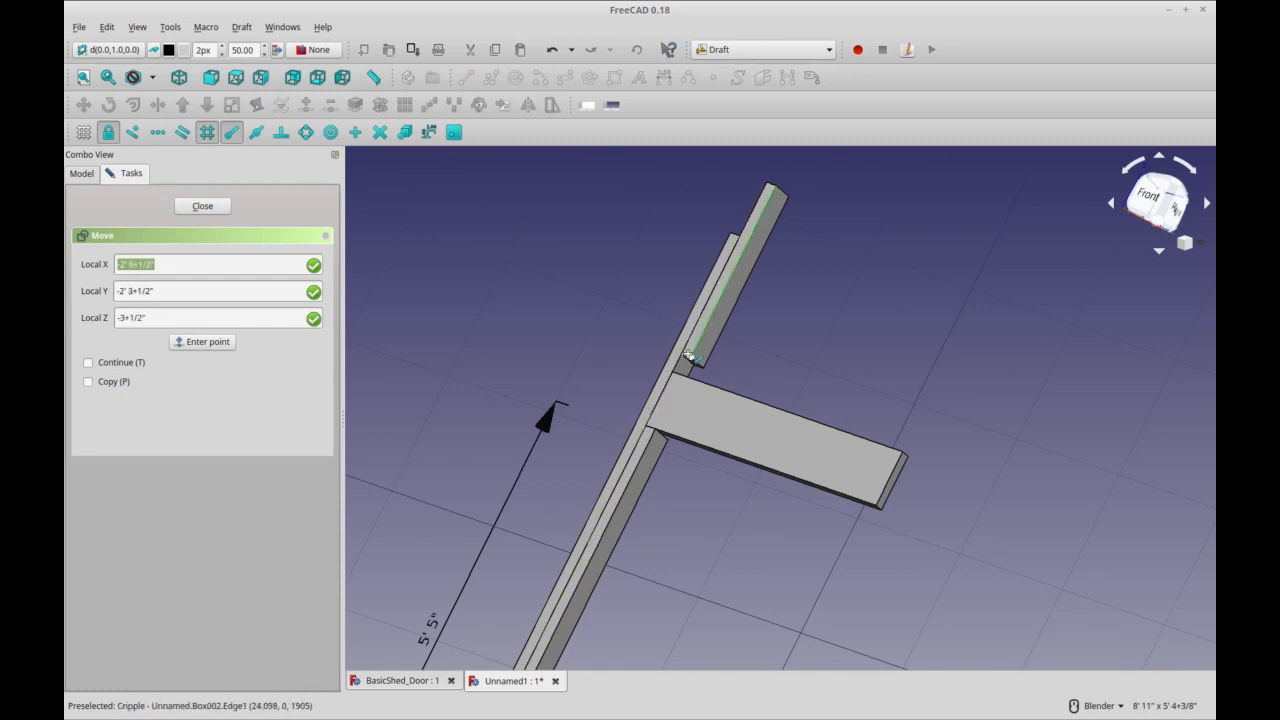
click(688, 355)
text(y2+1/2")
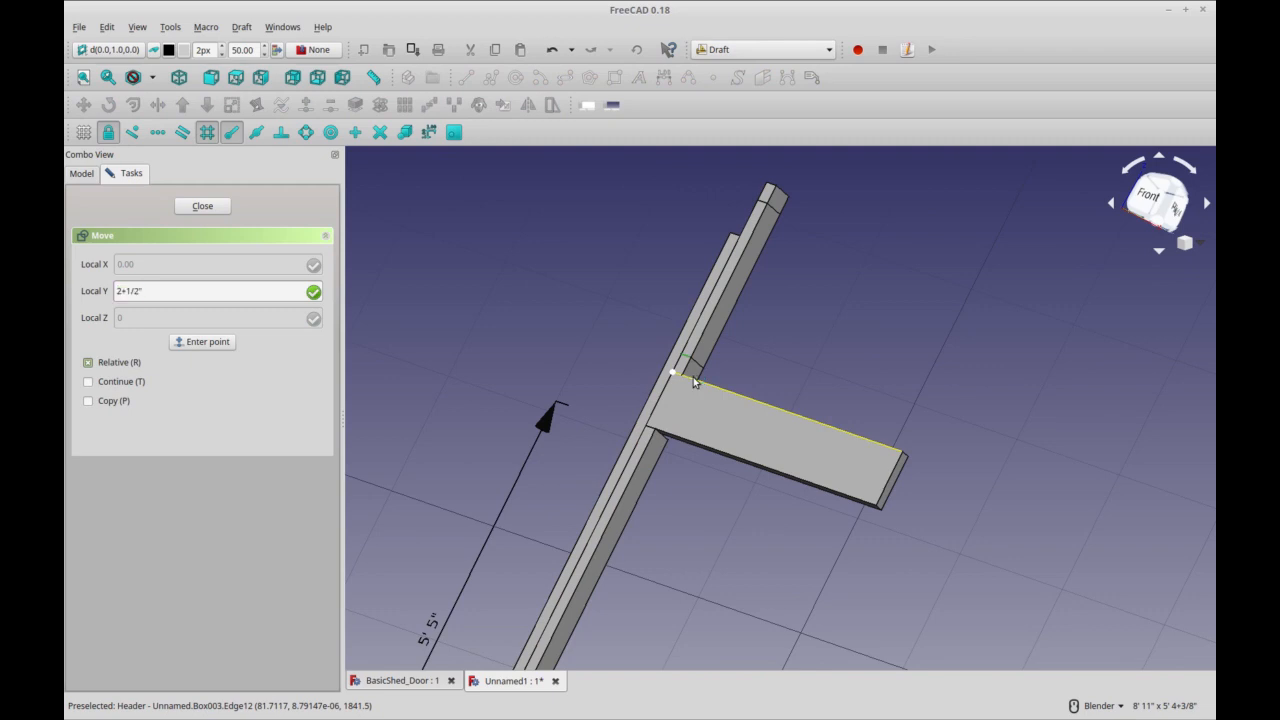
key(Return)
scroll(650, 395, down, 3)
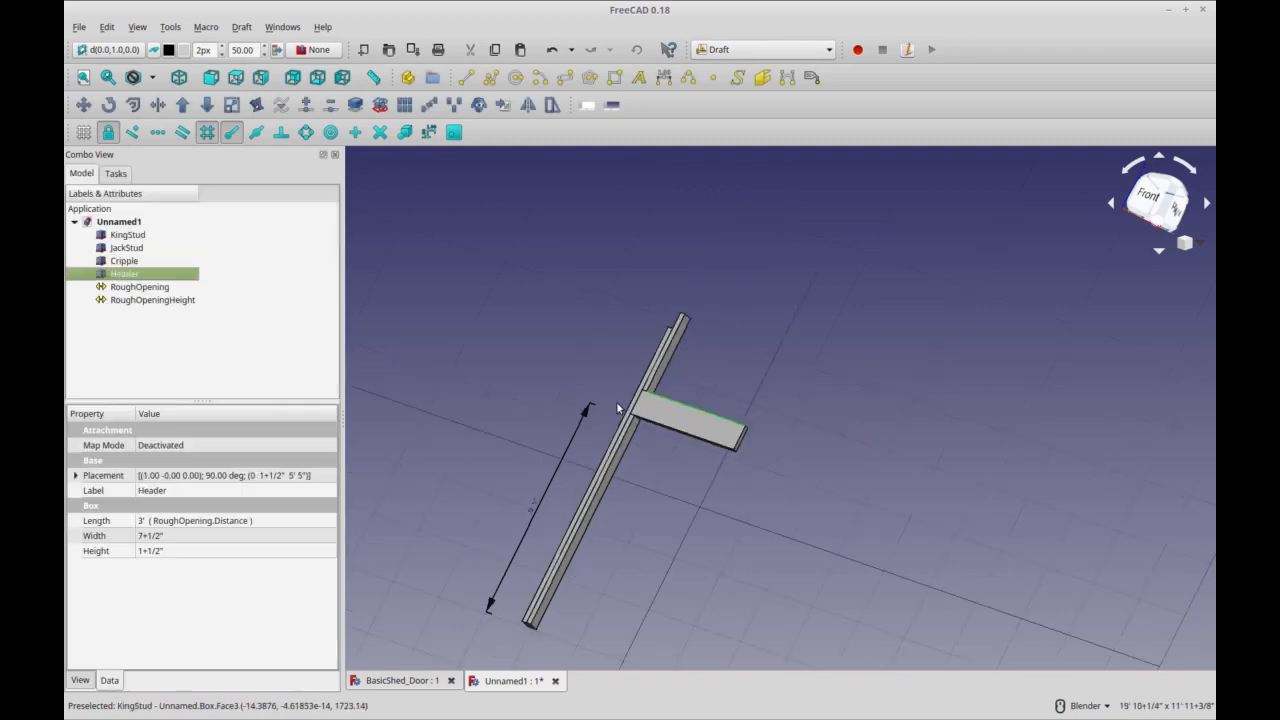
click(663, 376)
shift+middle_drag(663, 514, 682, 482)
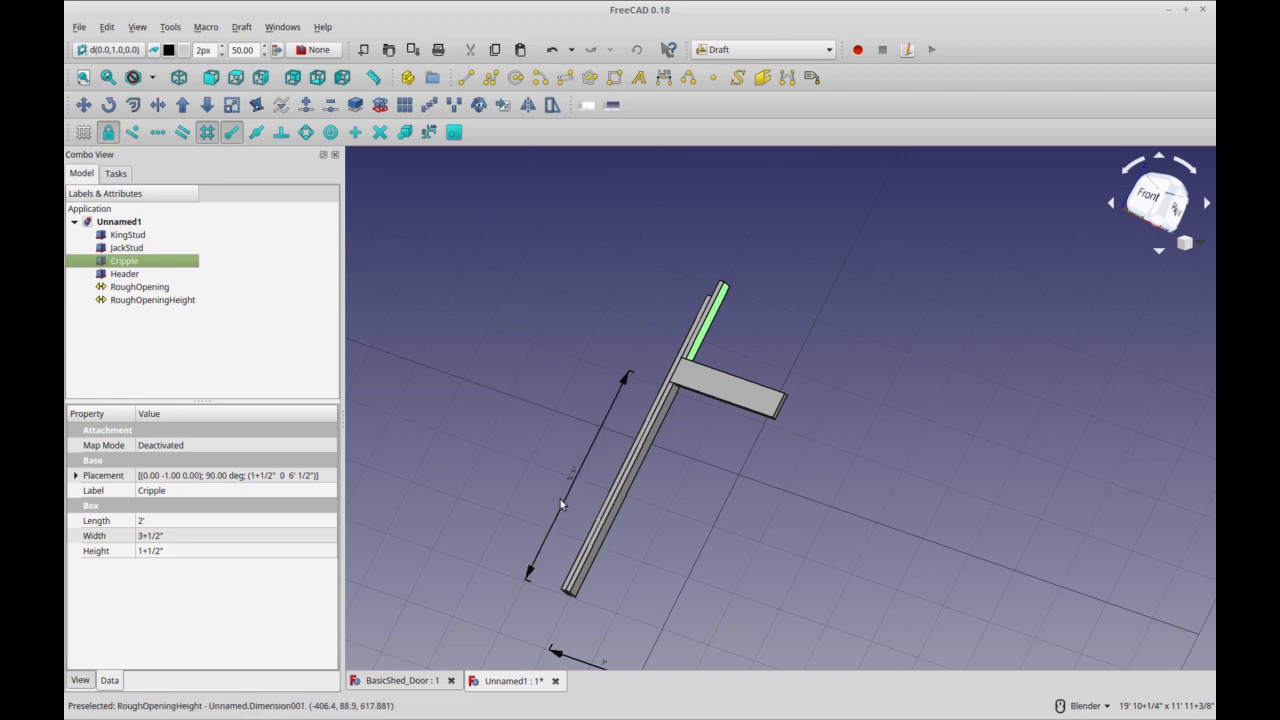
click(622, 478)
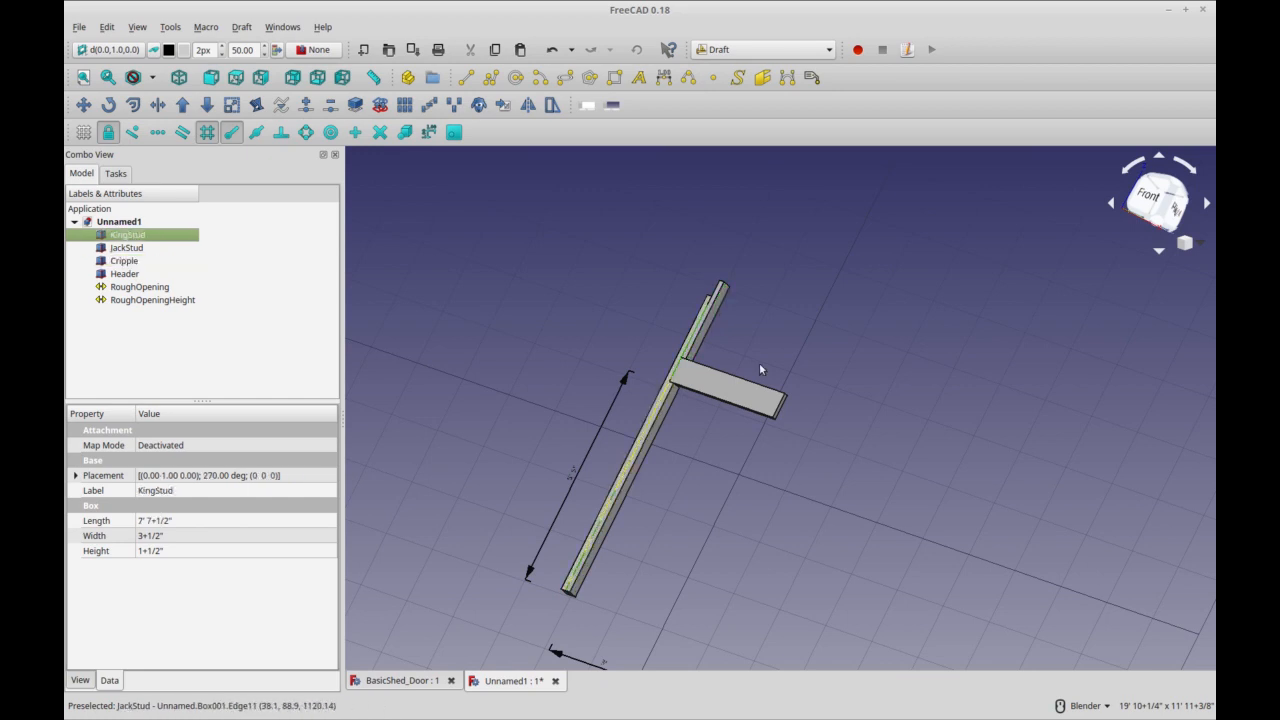
click(730, 390)
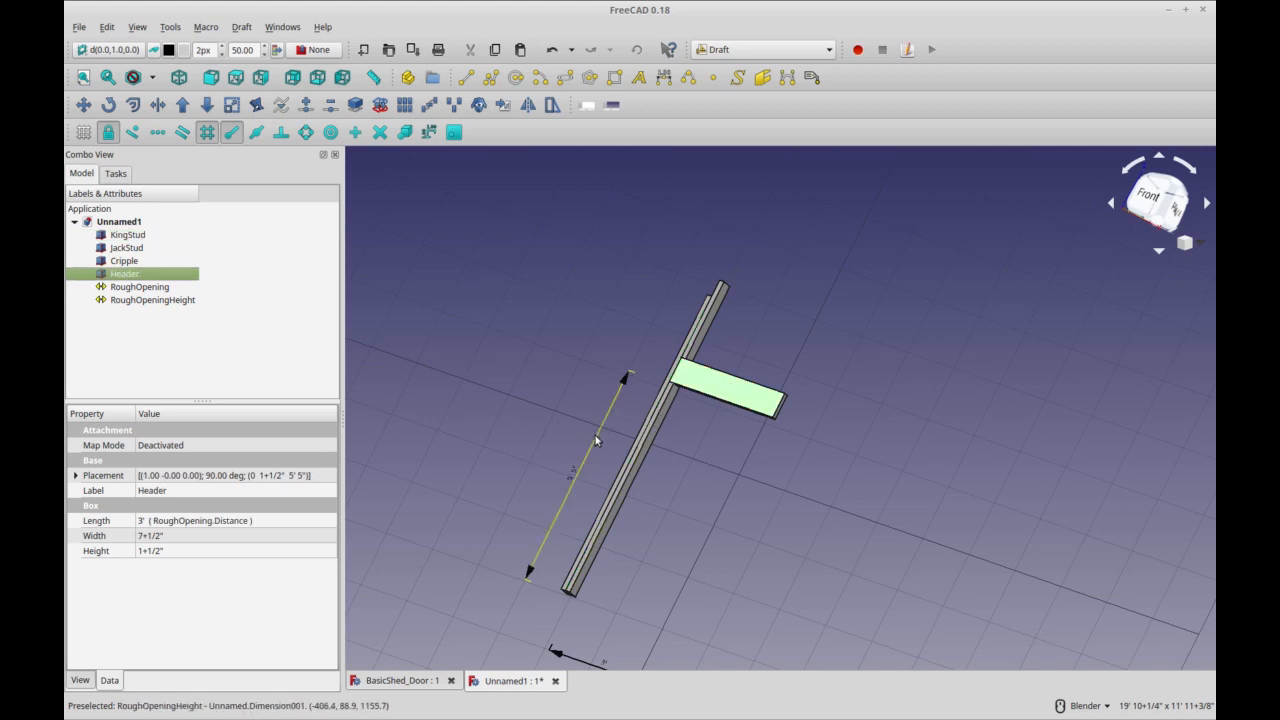
click(597, 435)
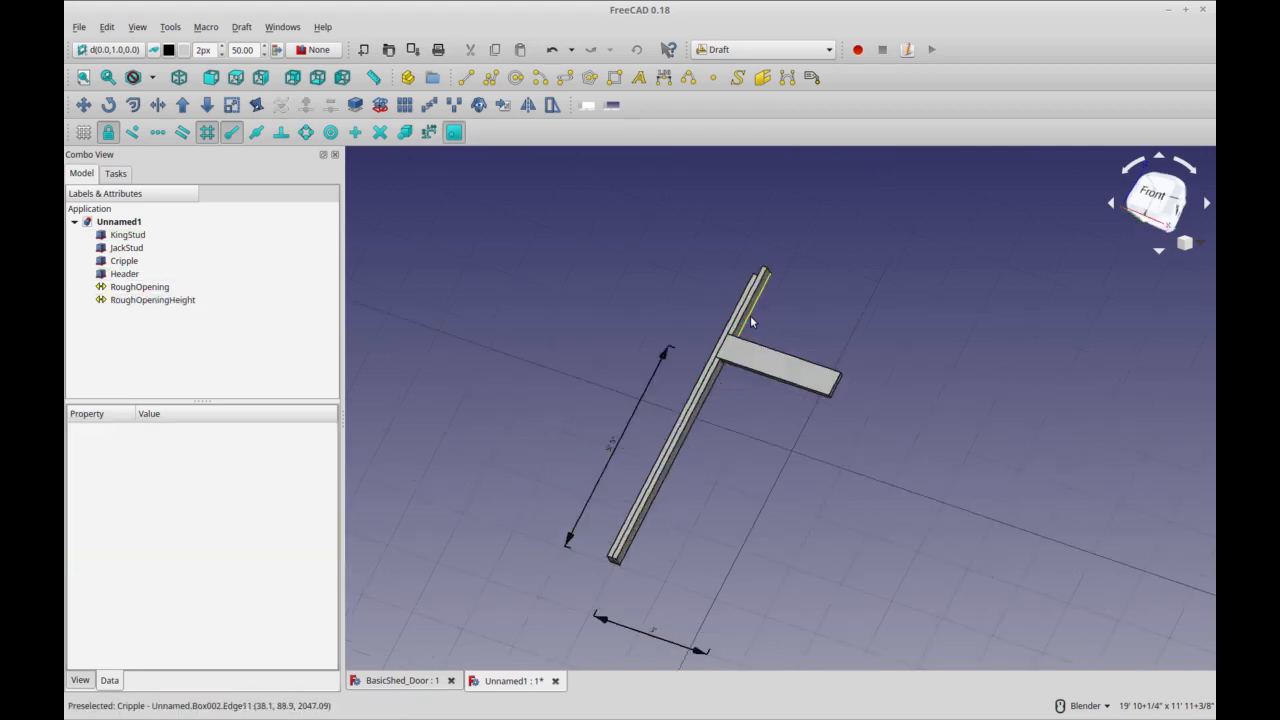
- Drive the Cripple's length with the expression KingStud.Length - Header.Width - JackStud.Length
click(748, 318)
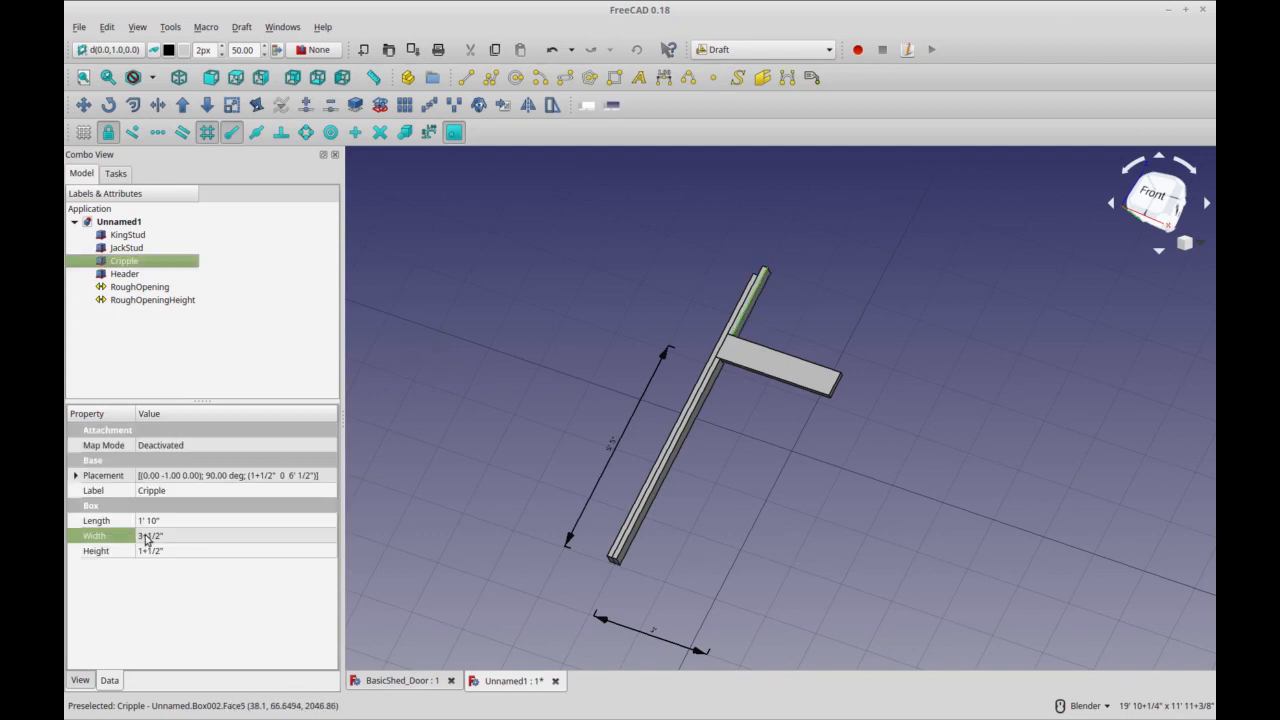
click(172, 521)
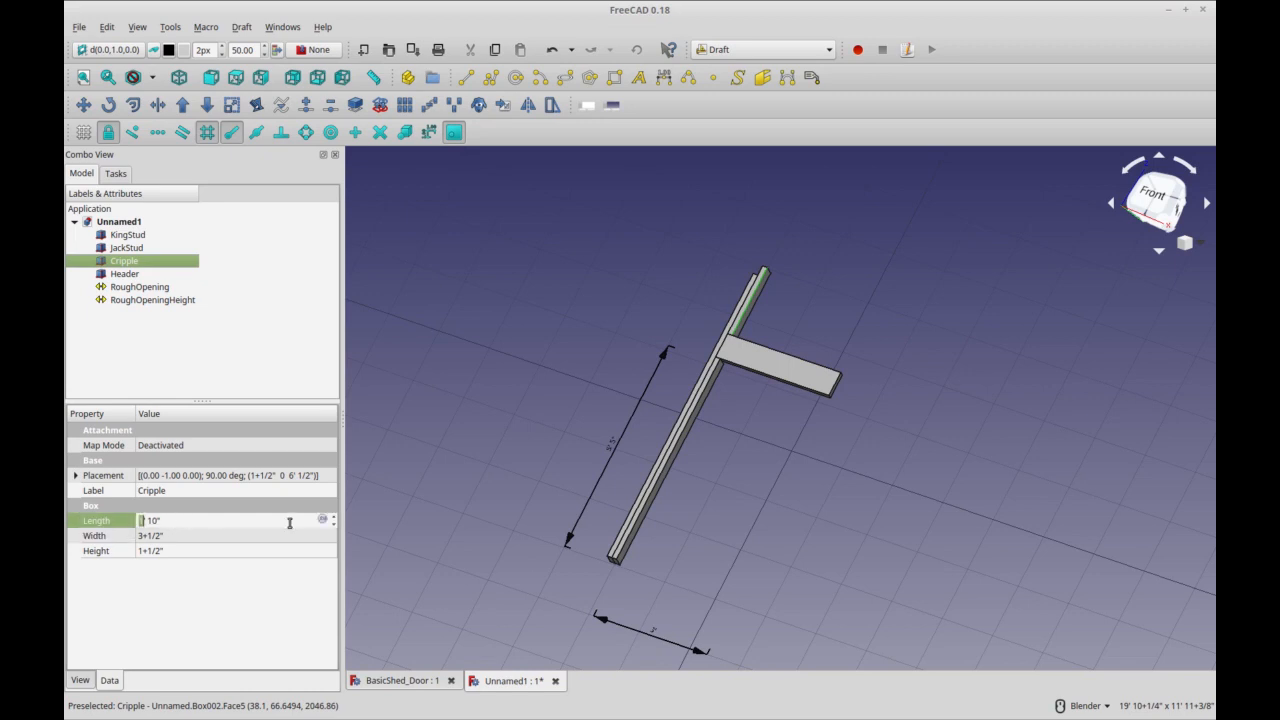
click(322, 521)
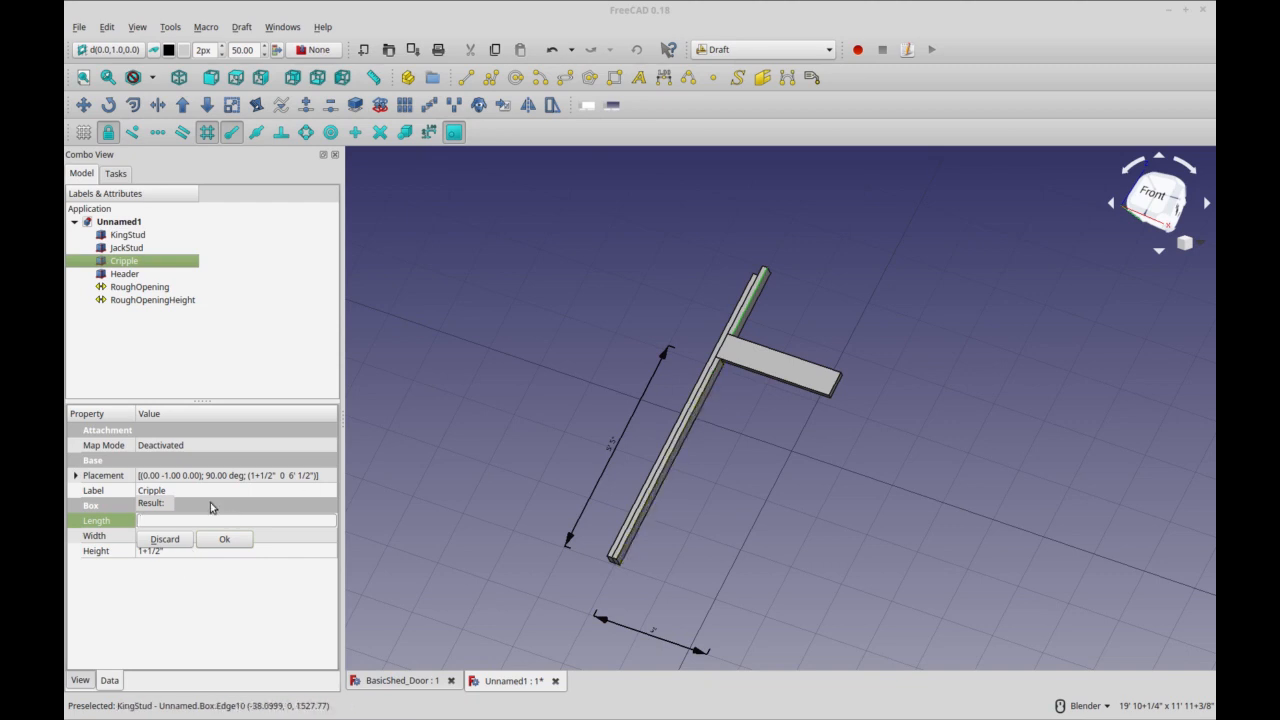
text(Ki)
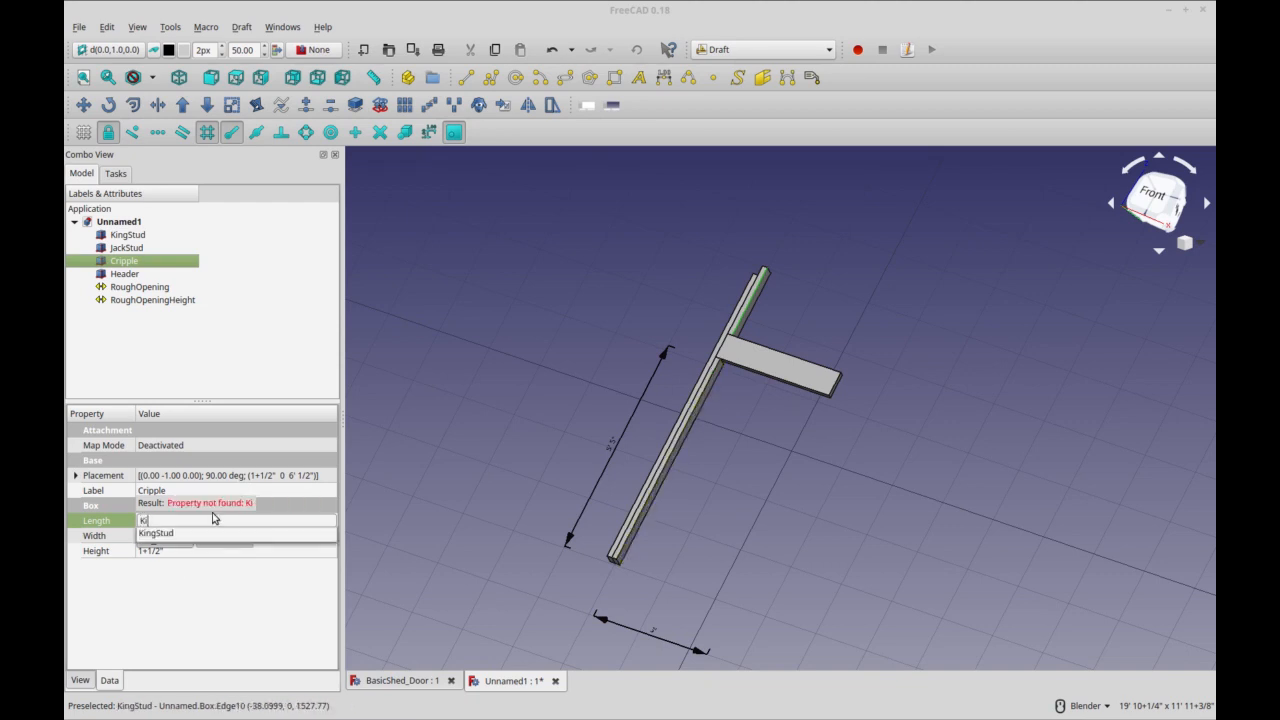
text(ngStud.Length -)
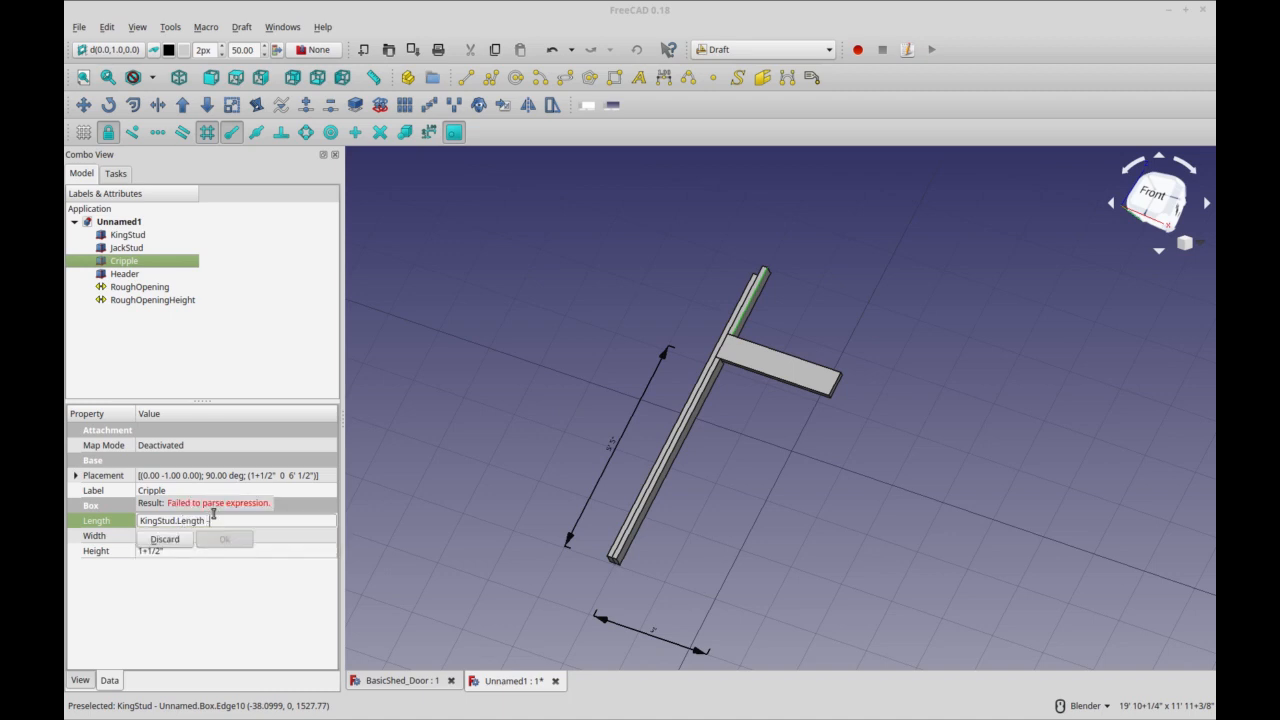
text( Hea)
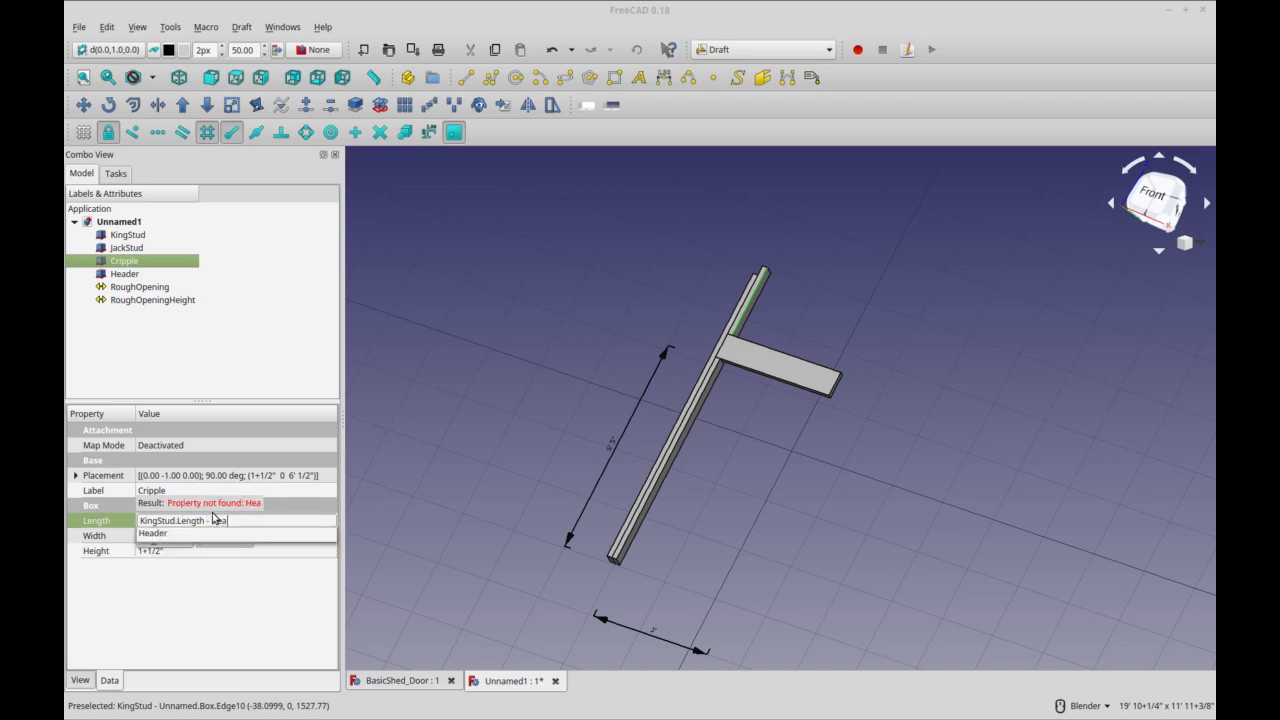
key(Down)
text(W)
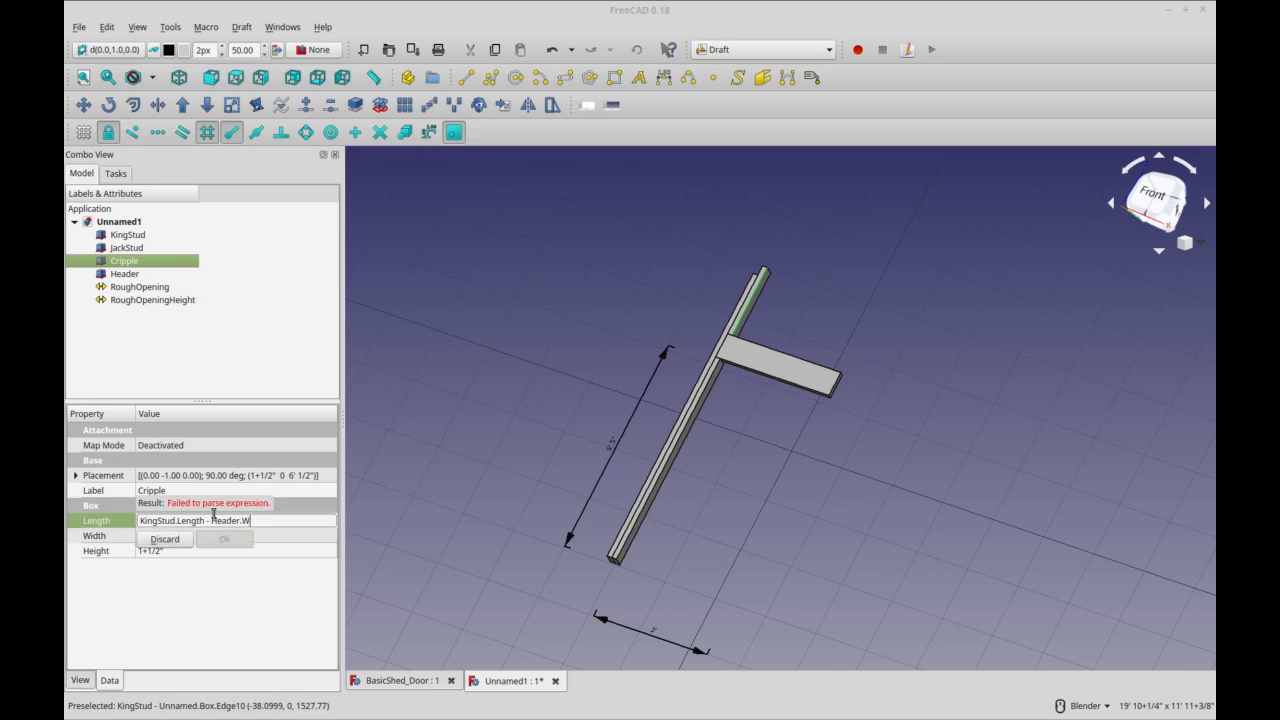
text(idth - Jack)
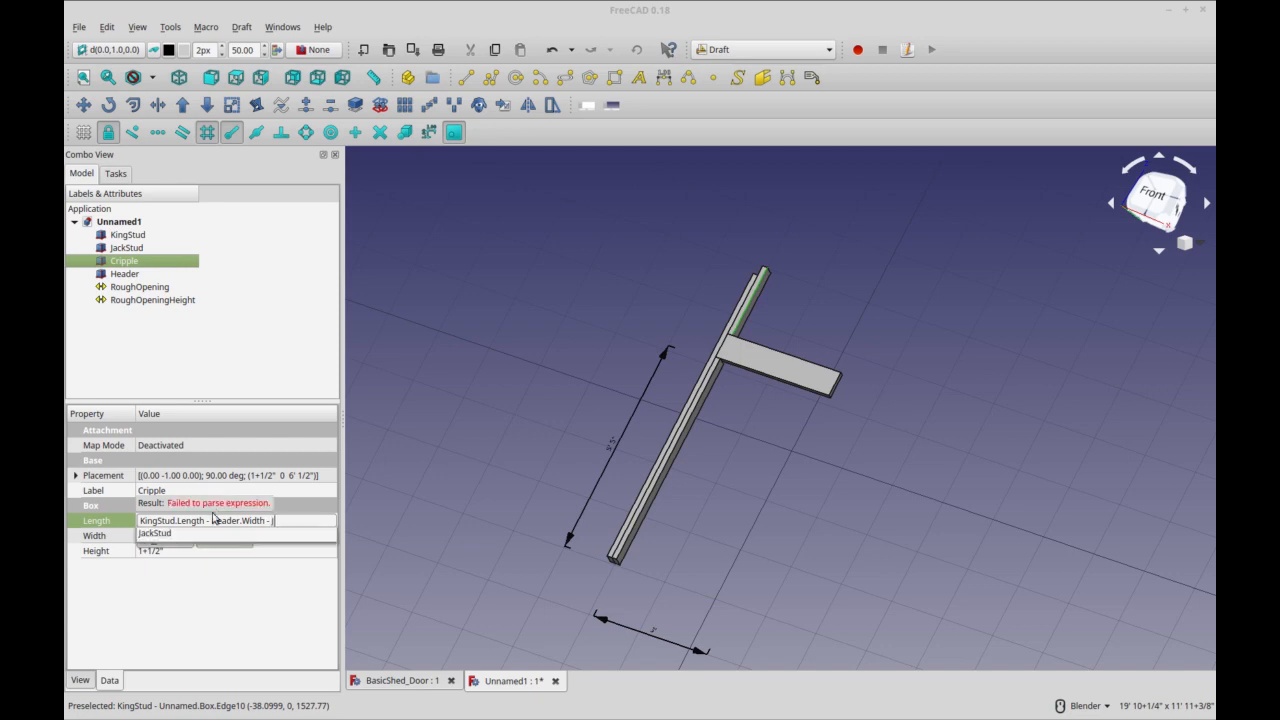
key(Down)
text(Lenght)
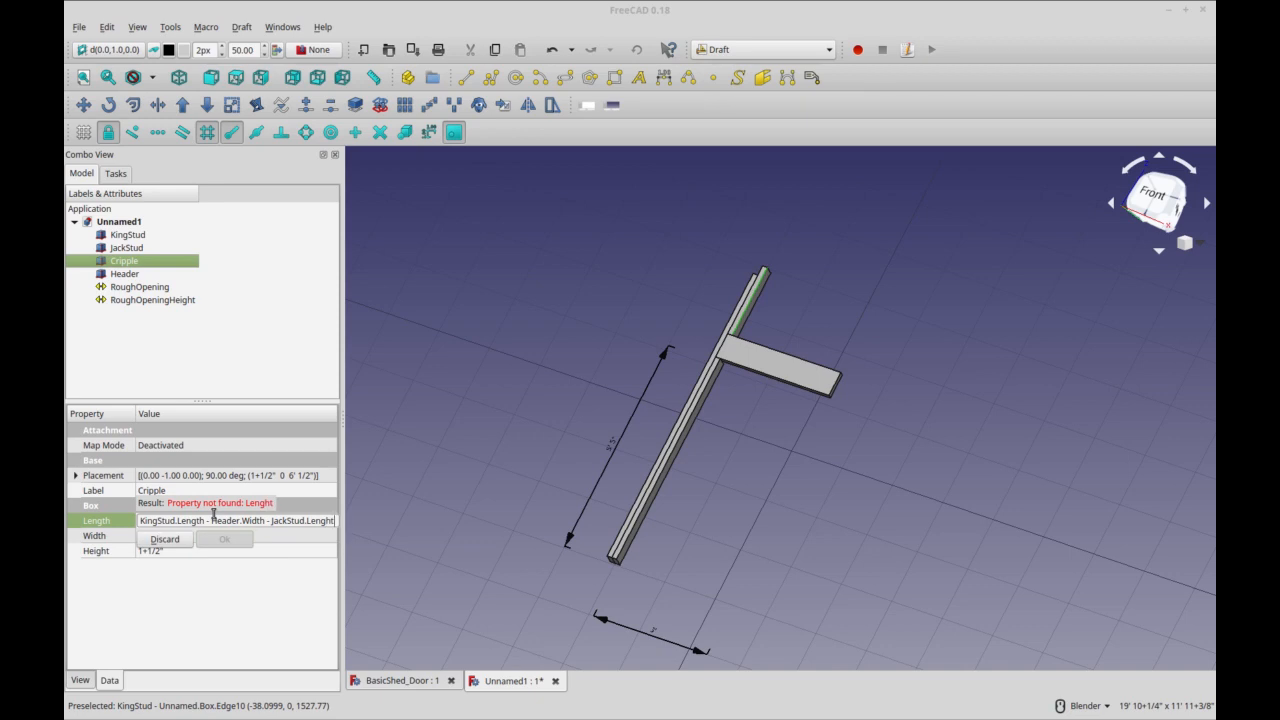
key(BackSpace)
key(BackSpace)
text(th)
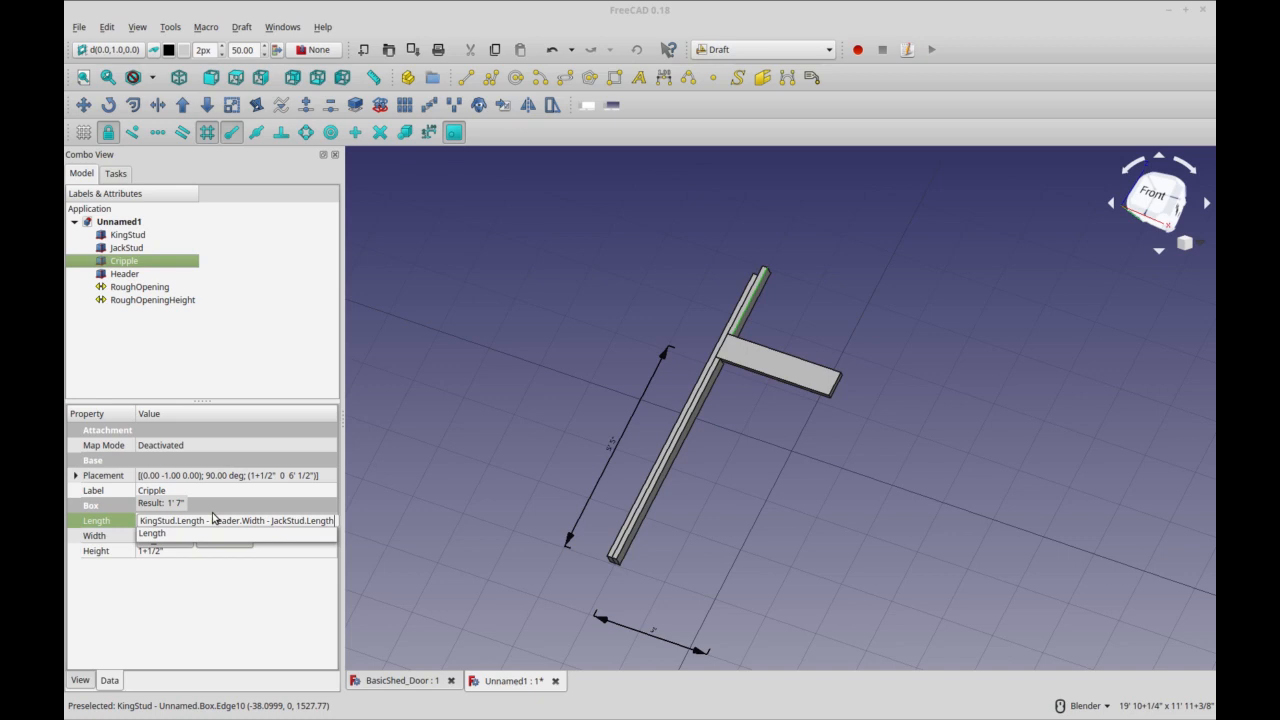
click(212, 518)
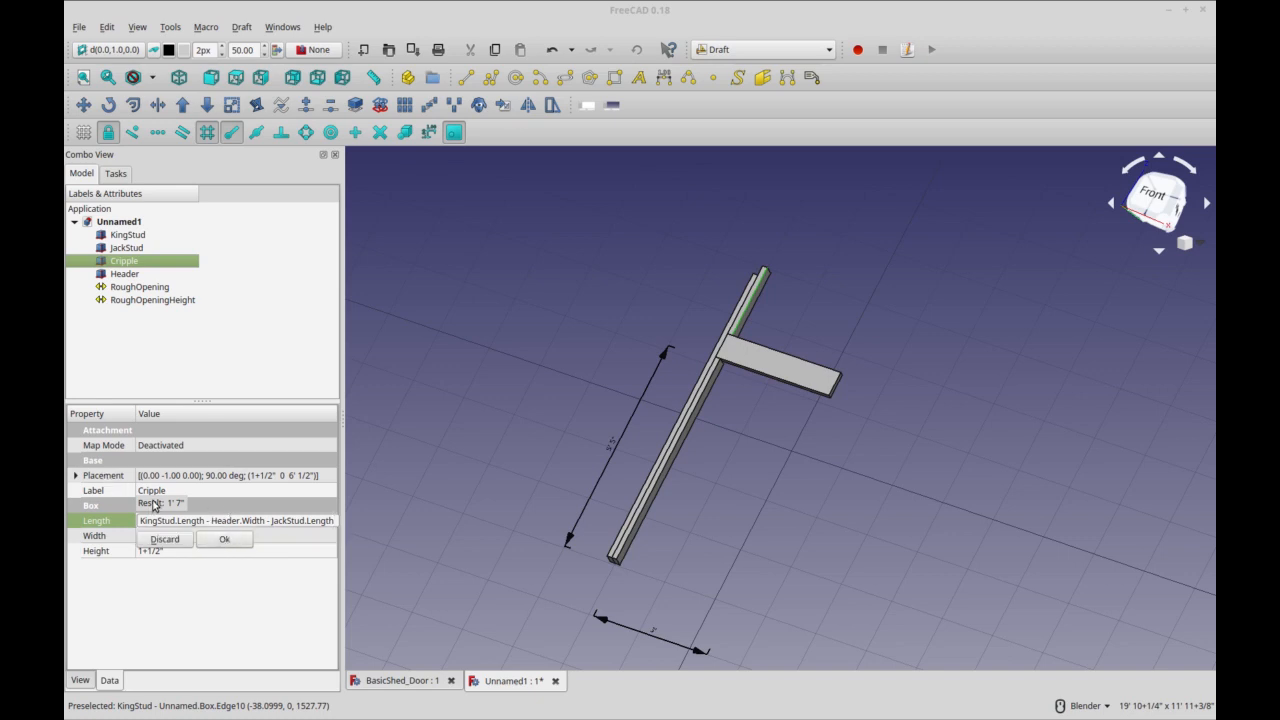
click(222, 539)
click(210, 536)
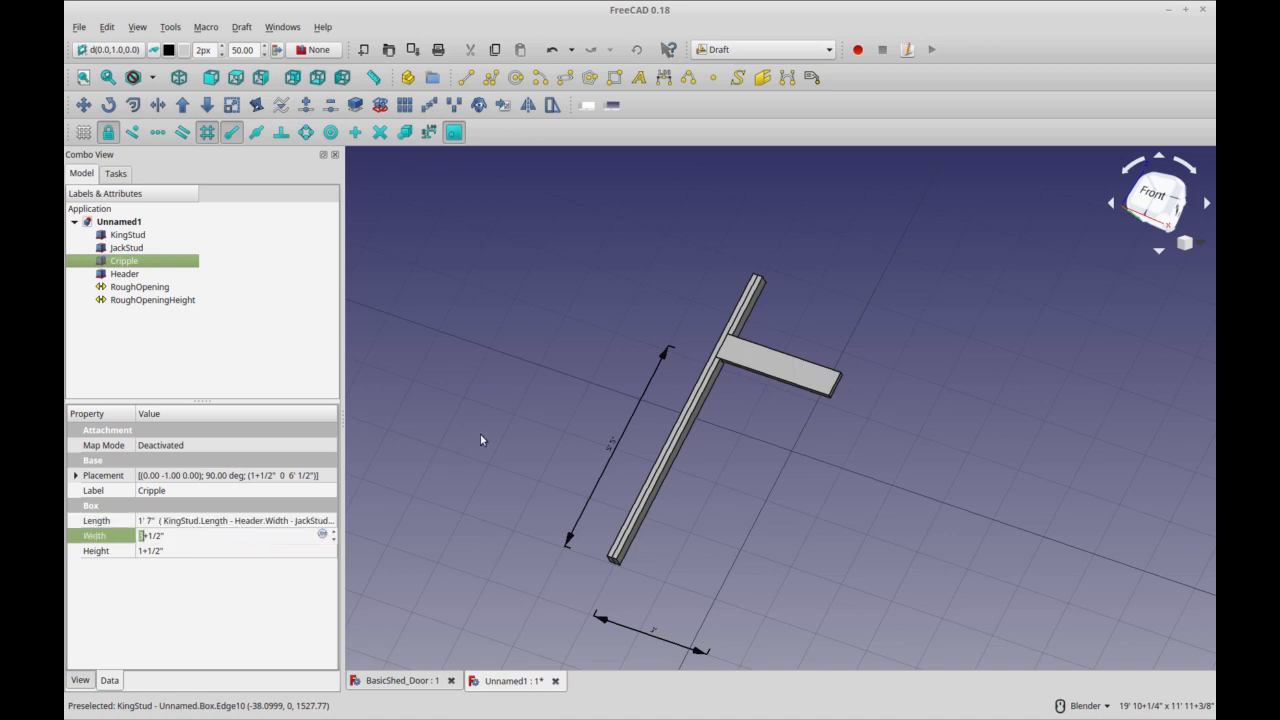
- Clone the Cripple and move the clone 2' 8" along the Header toward its far end
click(744, 321)
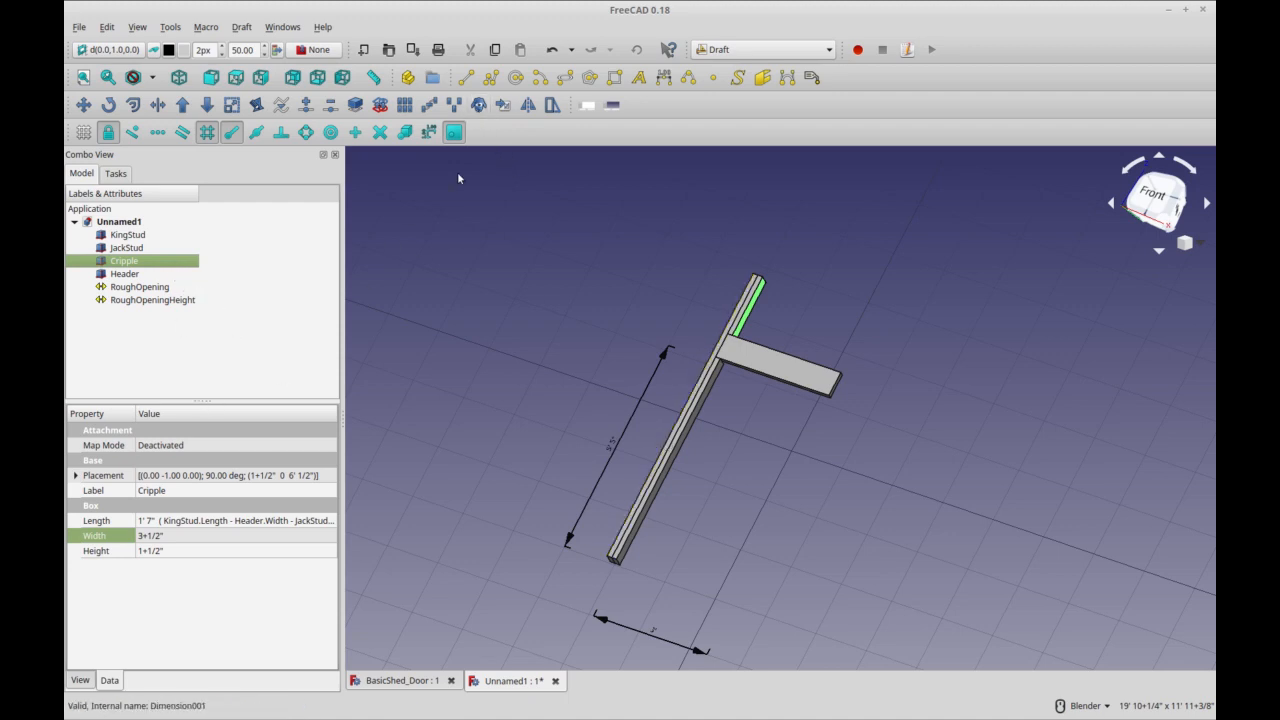
click(482, 110)
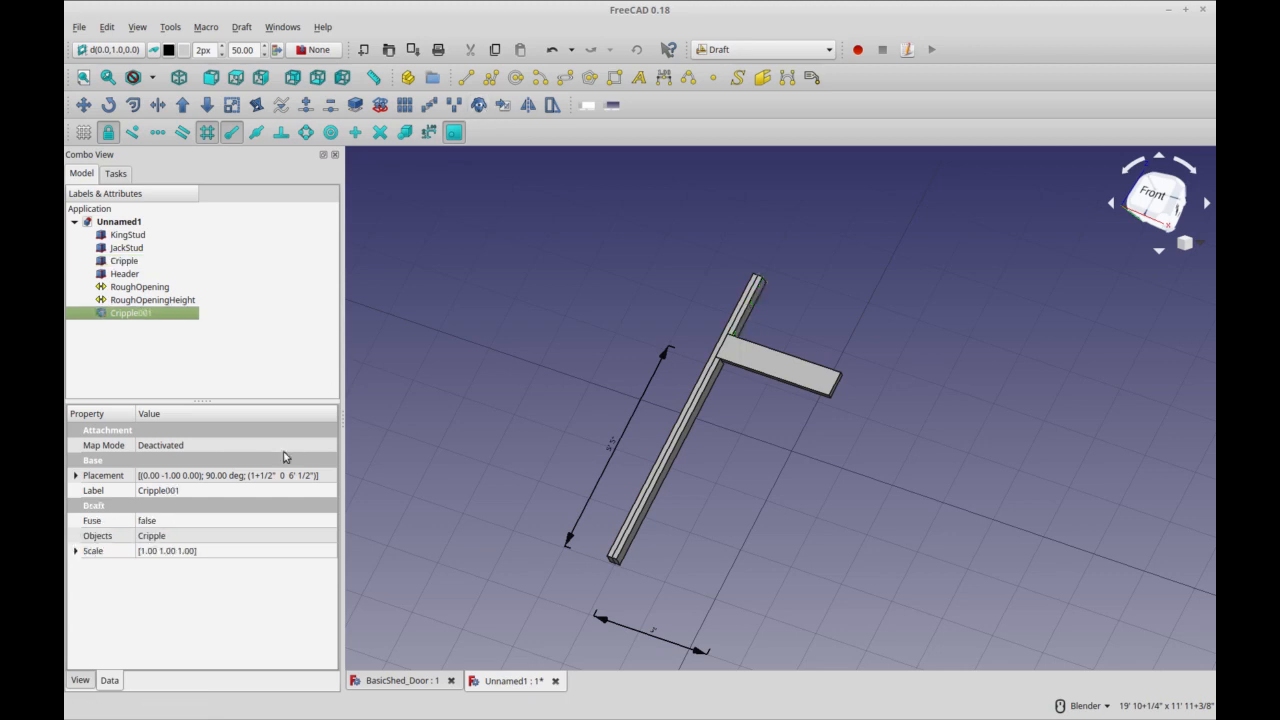
right_click(173, 317)
click(208, 322)
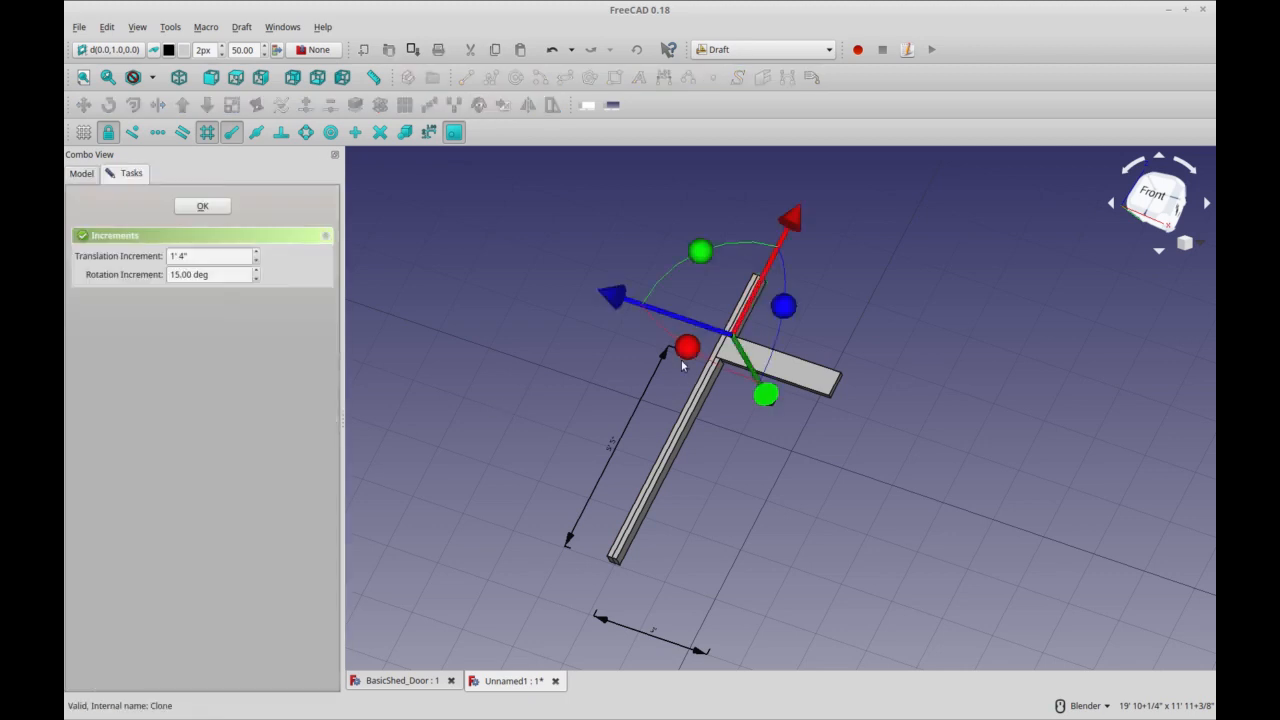
drag(620, 307, 722, 332)
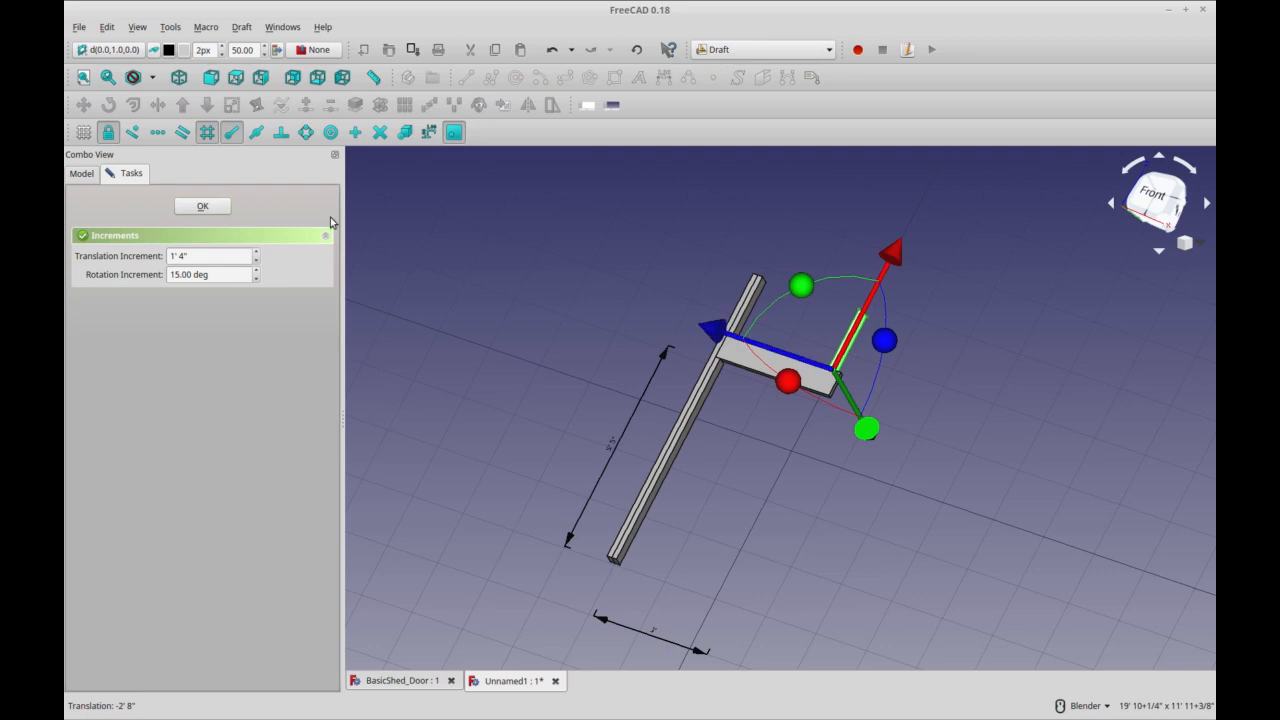
click(184, 208)
click(267, 354)
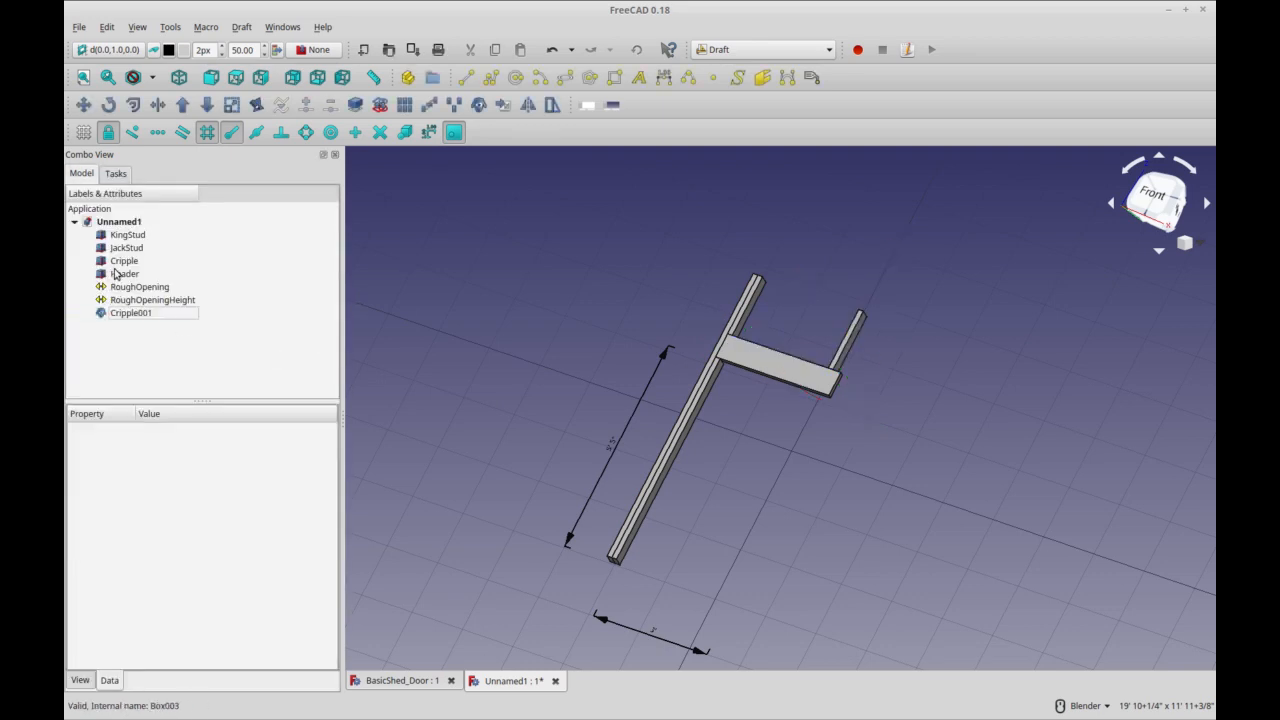
- Clone the KingStud and move the clone 4' along x to the opposite side of the door opening
click(124, 260)
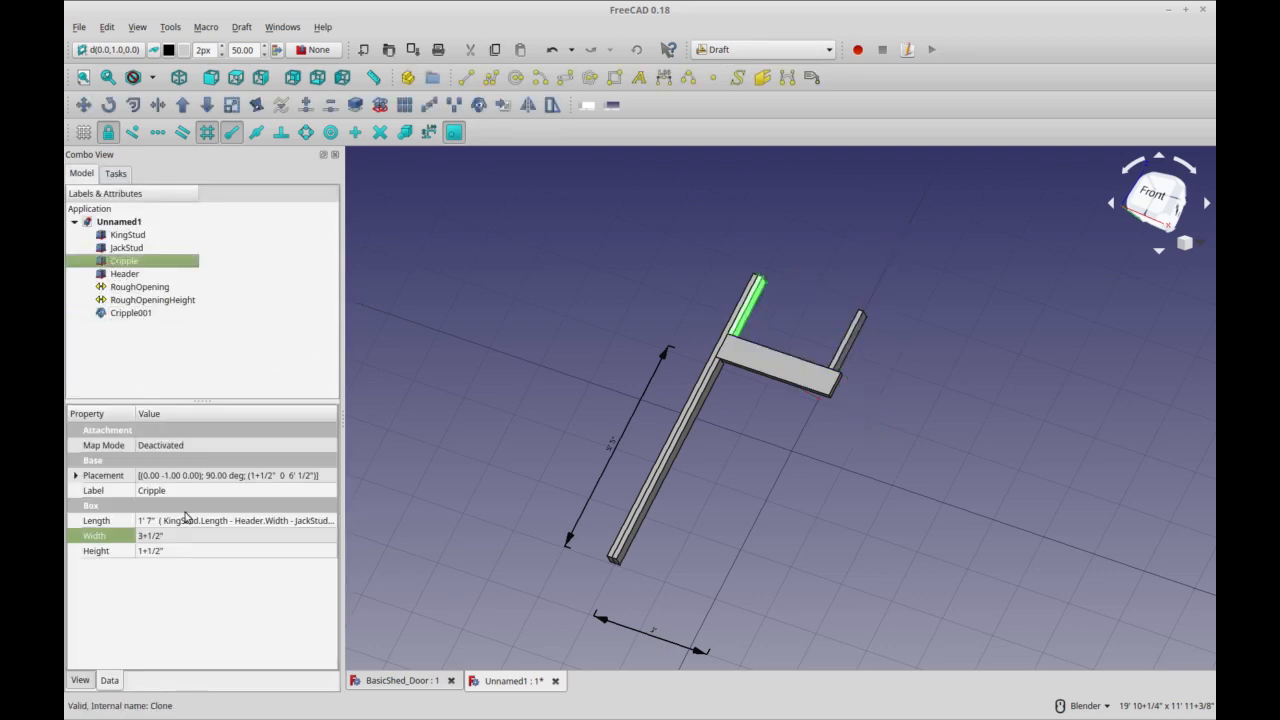
click(127, 236)
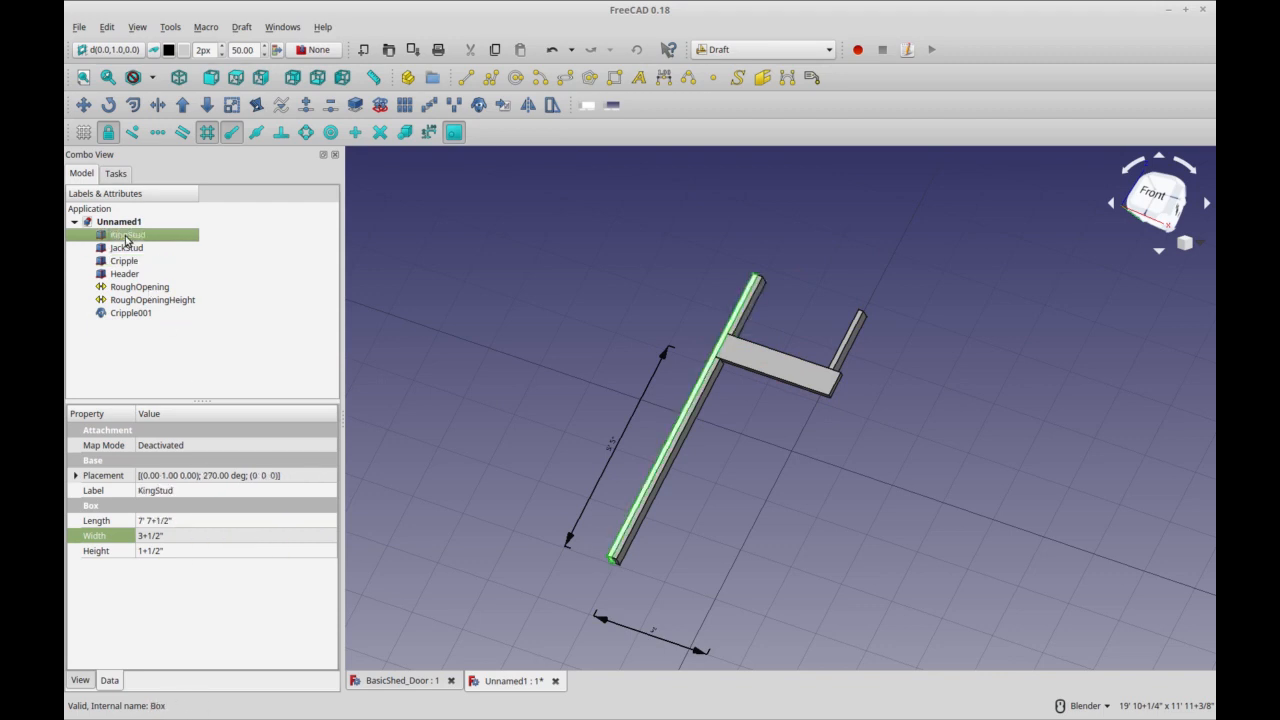
right_click(127, 238)
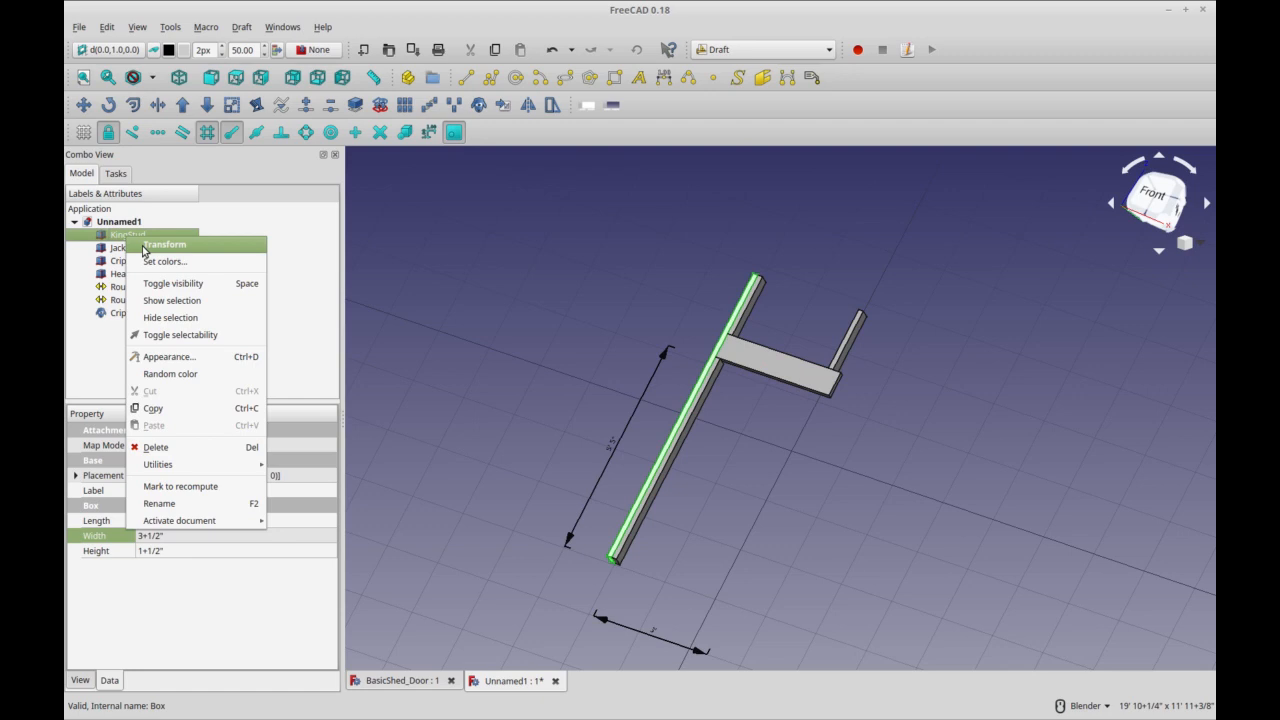
click(164, 408)
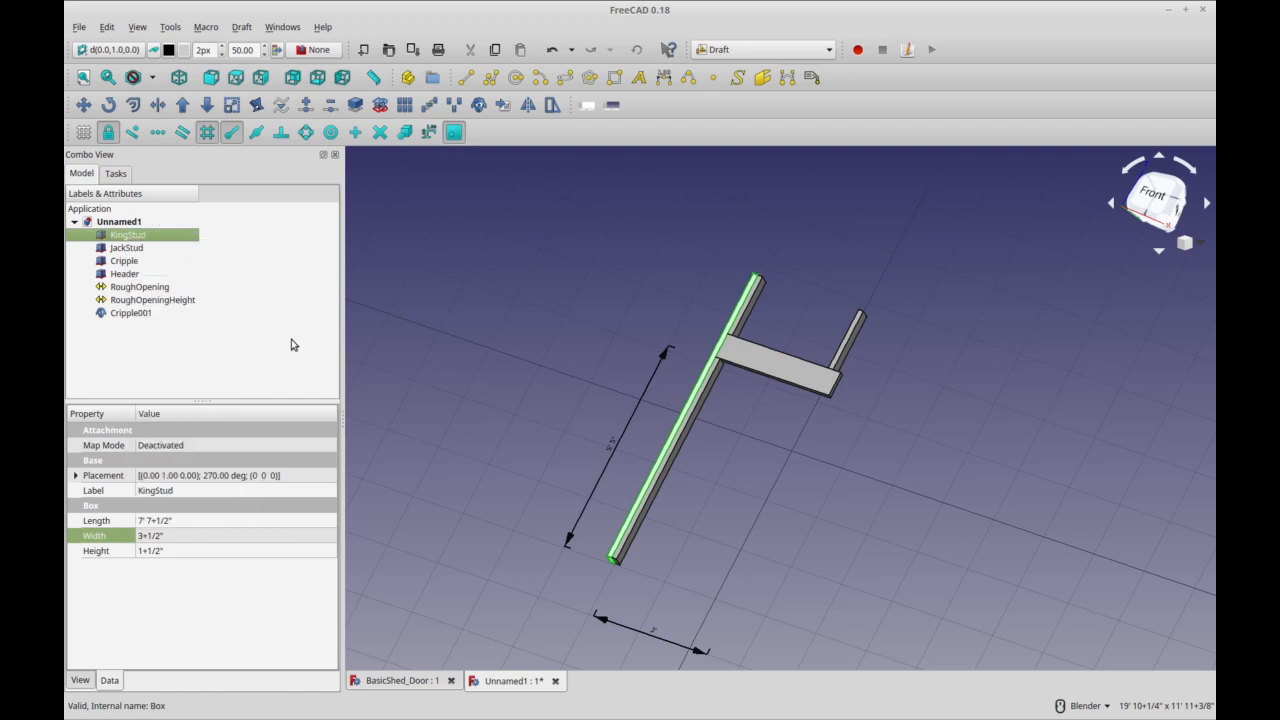
click(476, 110)
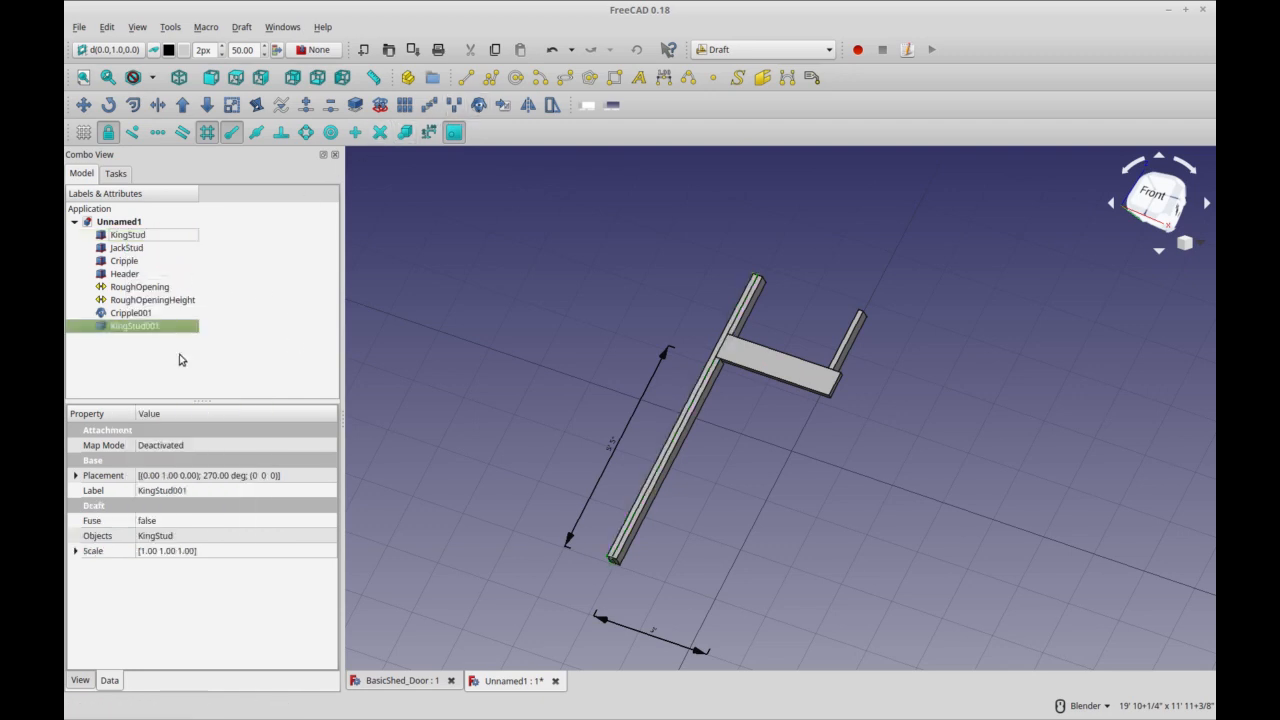
right_click(166, 329)
click(205, 338)
drag(506, 514, 694, 537)
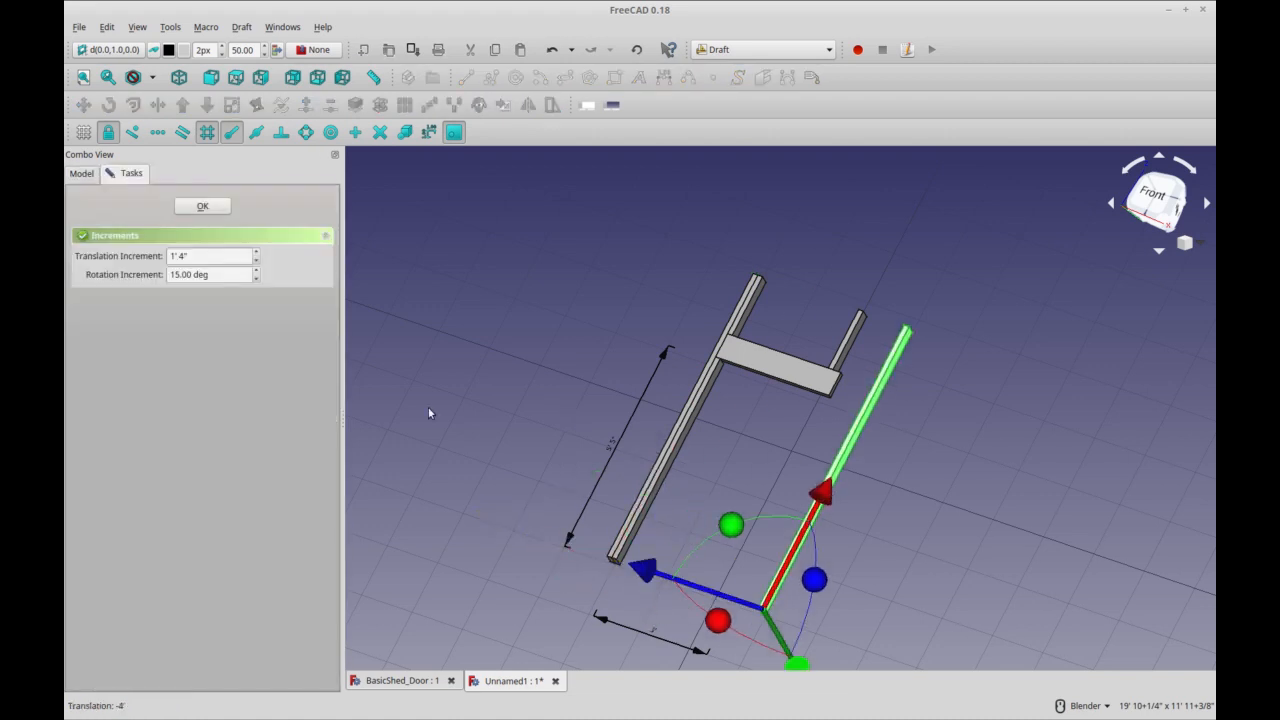
click(203, 207)
- Correct the Cripple's length expression so it references KingStud.Length instead of KingStud001.Length
click(135, 261)
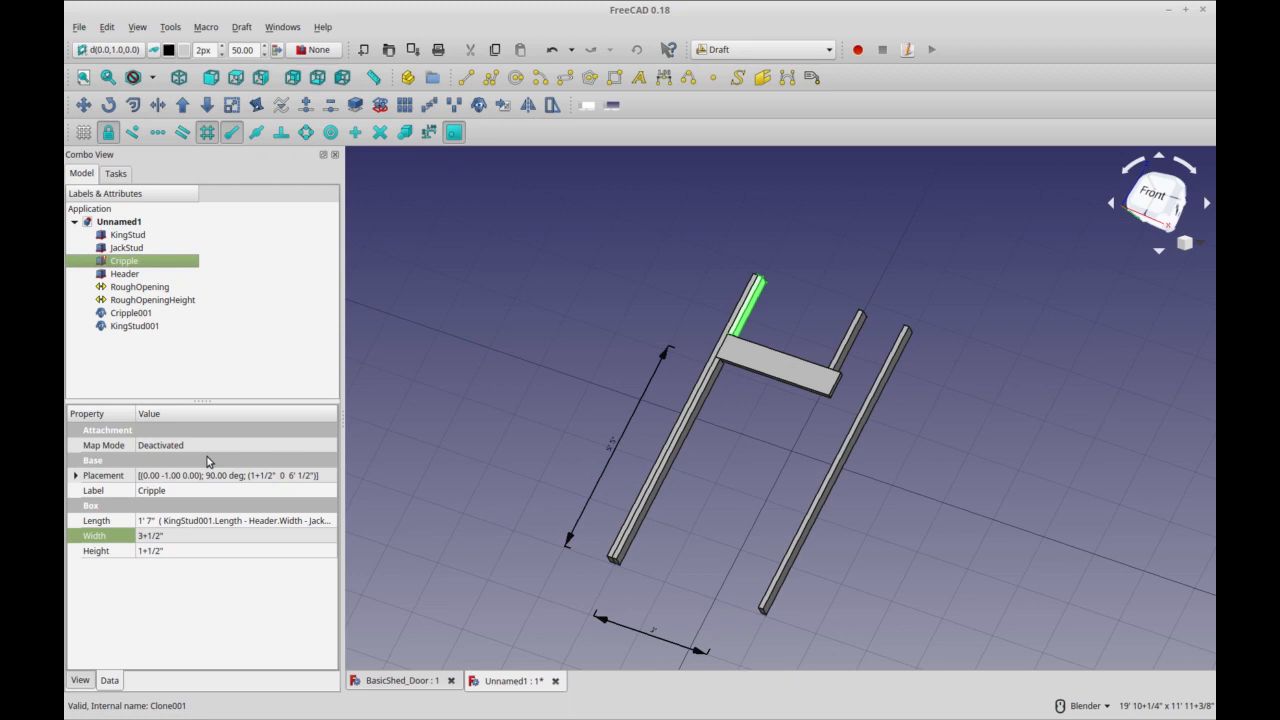
click(213, 523)
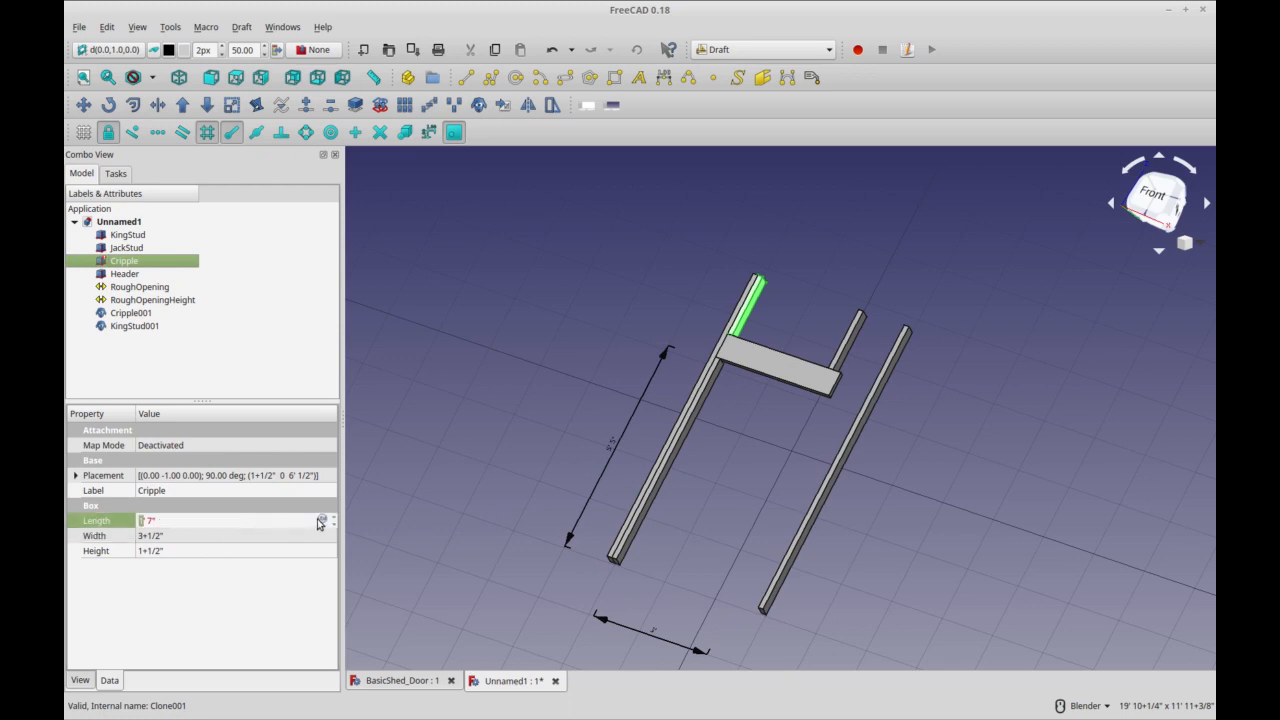
click(321, 521)
click(172, 539)
click(322, 519)
click(190, 522)
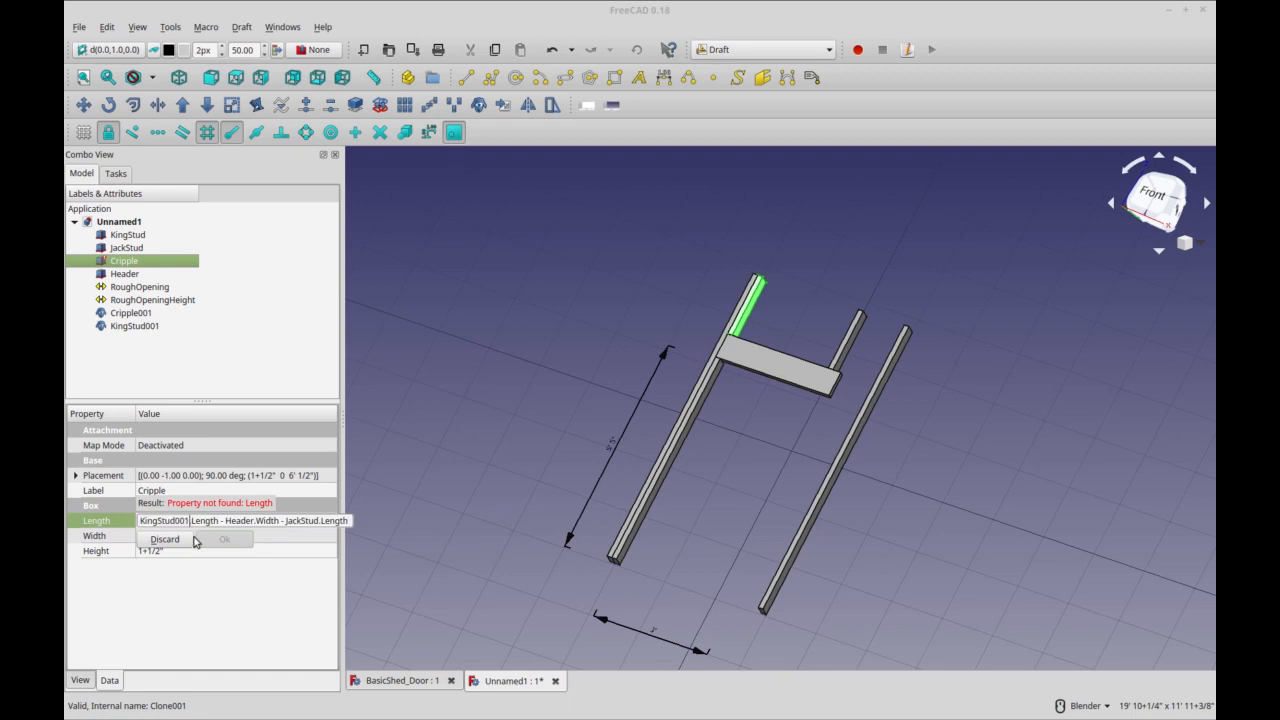
key(BackSpace)
key(BackSpace)
key(BackSpace)
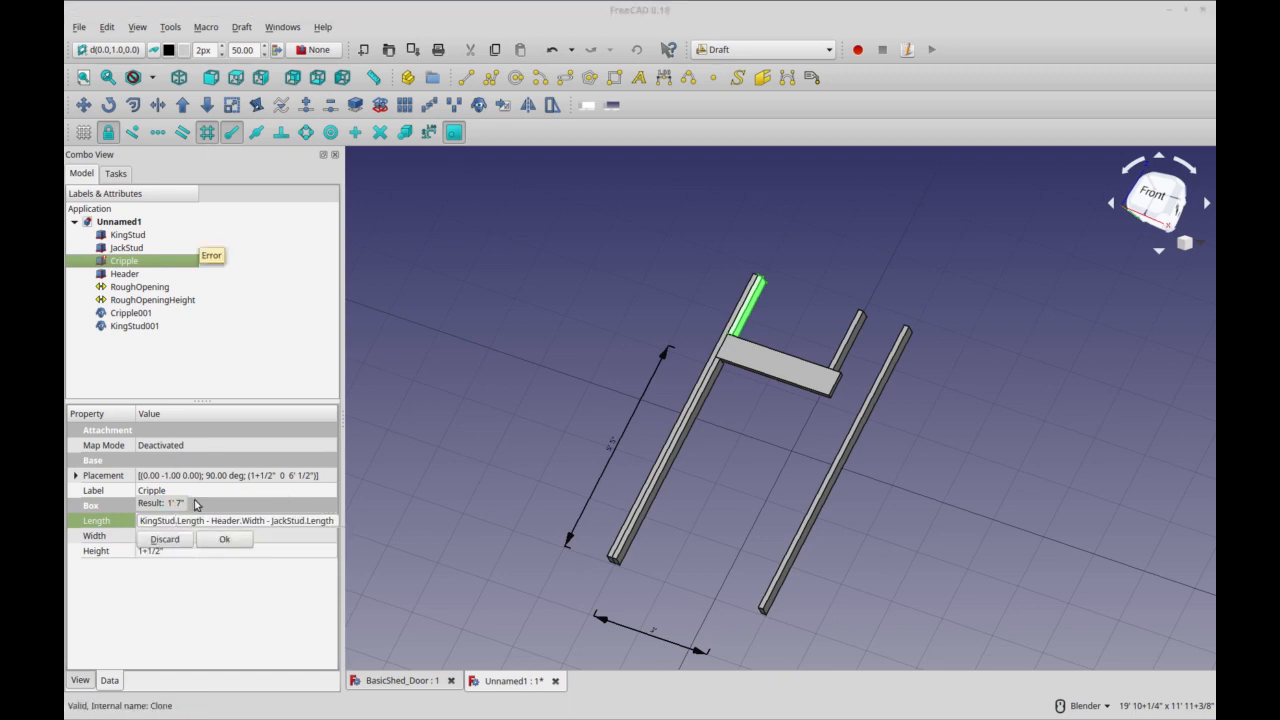
click(224, 539)
- Clone the JackStud and move the clone along x so it stands directly beside the cloned KingStud
click(127, 274)
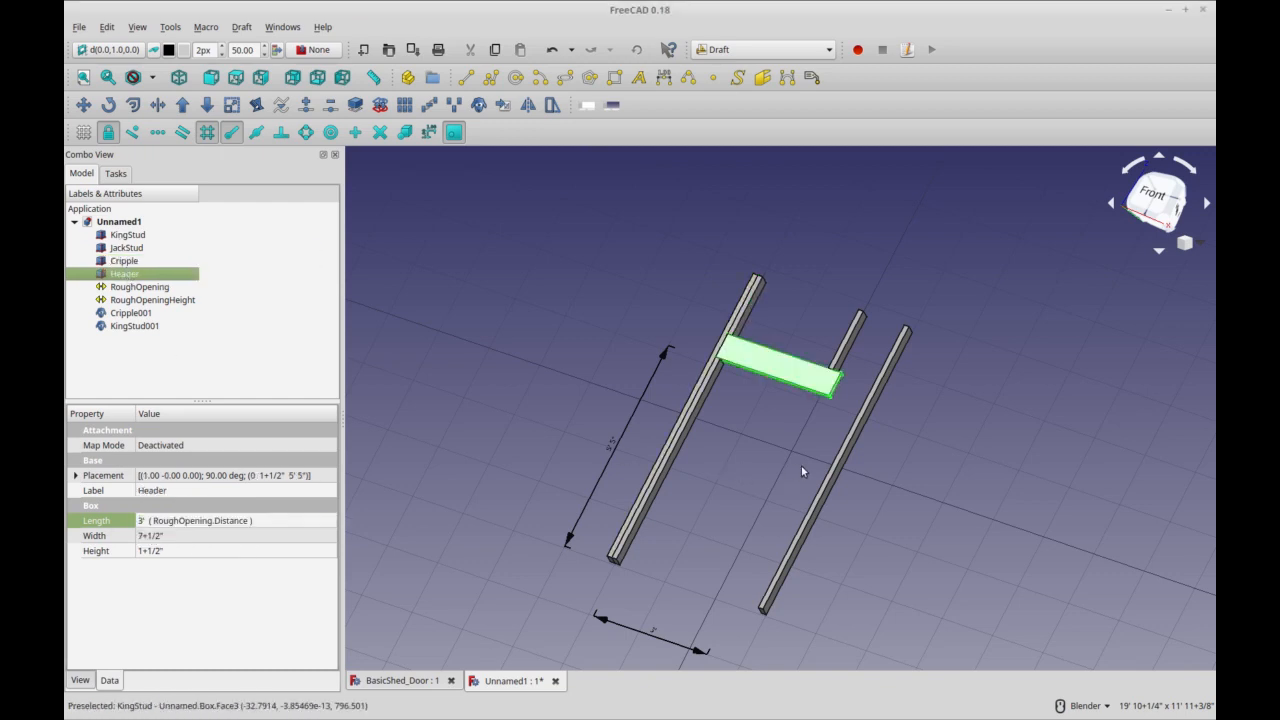
click(832, 475)
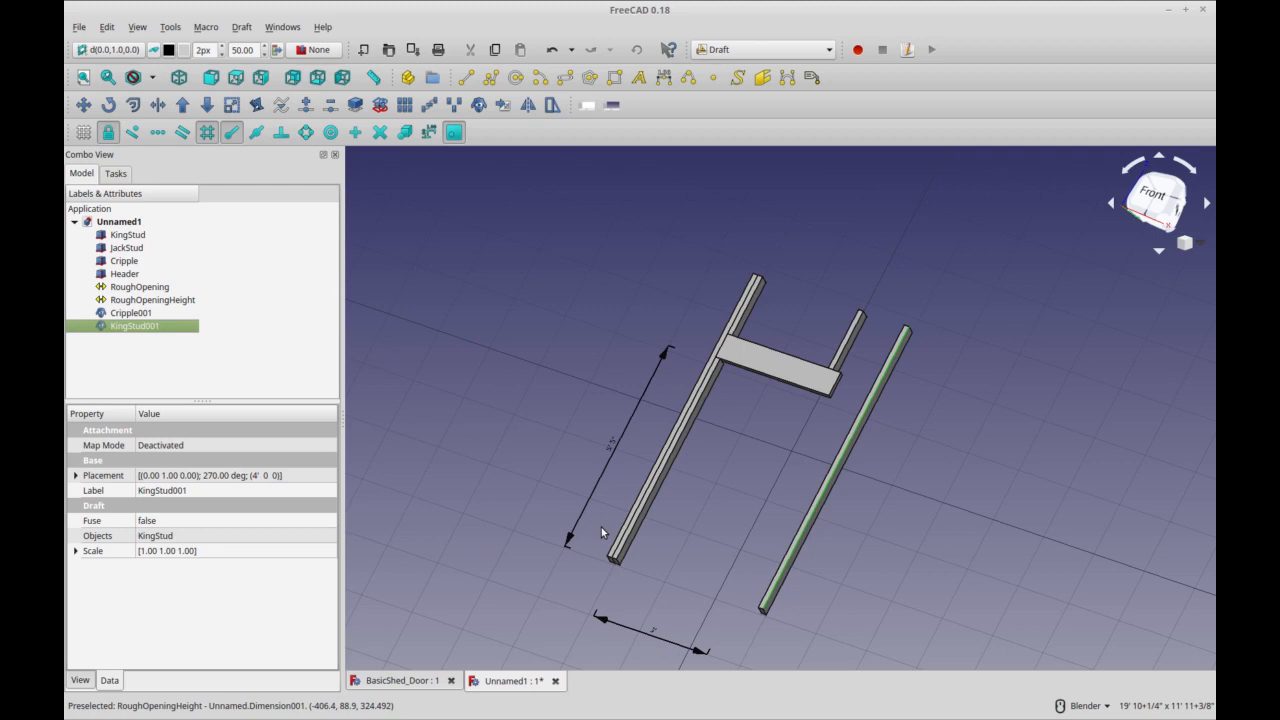
click(137, 249)
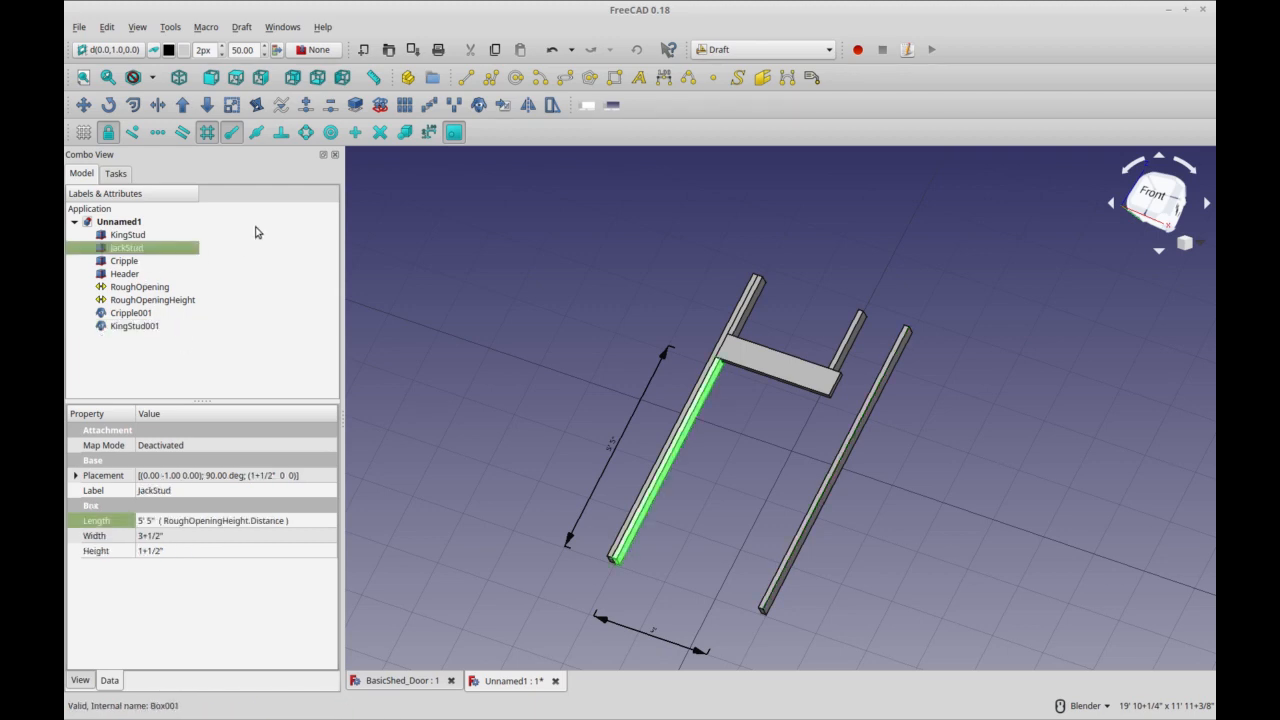
click(479, 104)
right_click(178, 340)
click(215, 342)
drag(490, 527, 690, 565)
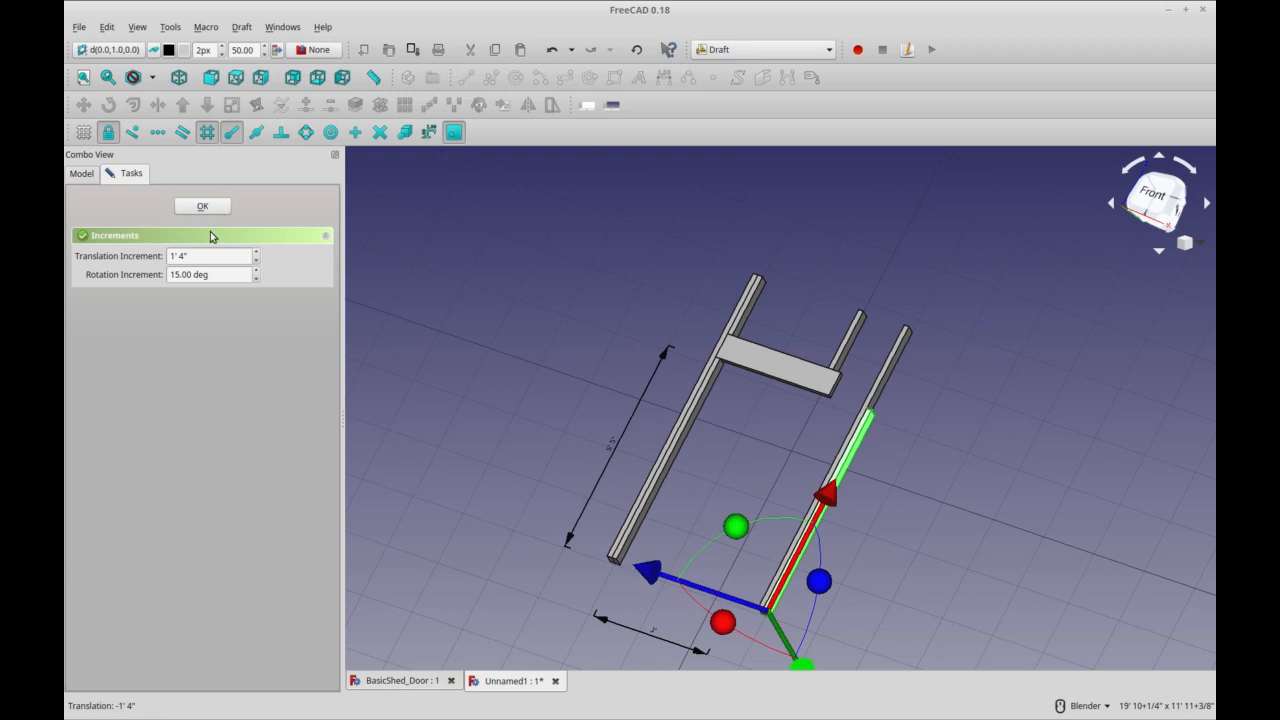
click(203, 207)
- Correct the Cripple's length expression so it references JackStud.Length instead of JackStud001.Length
click(205, 260)
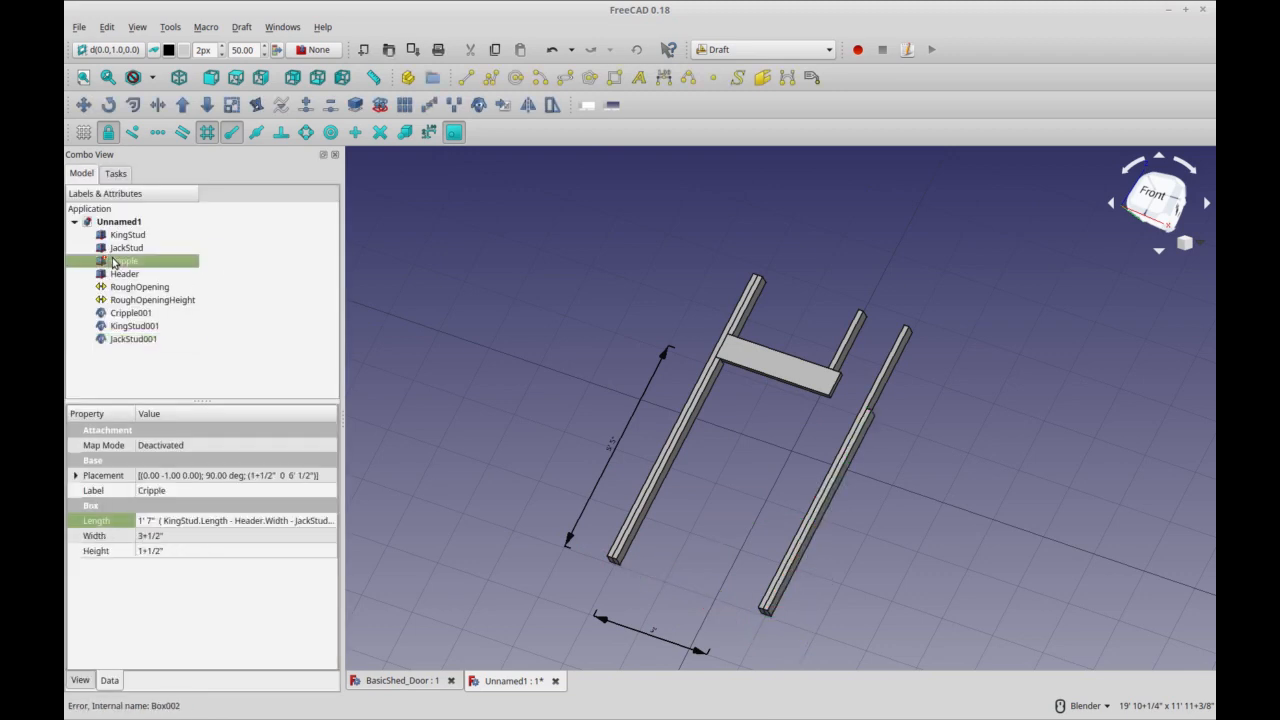
click(228, 521)
click(322, 519)
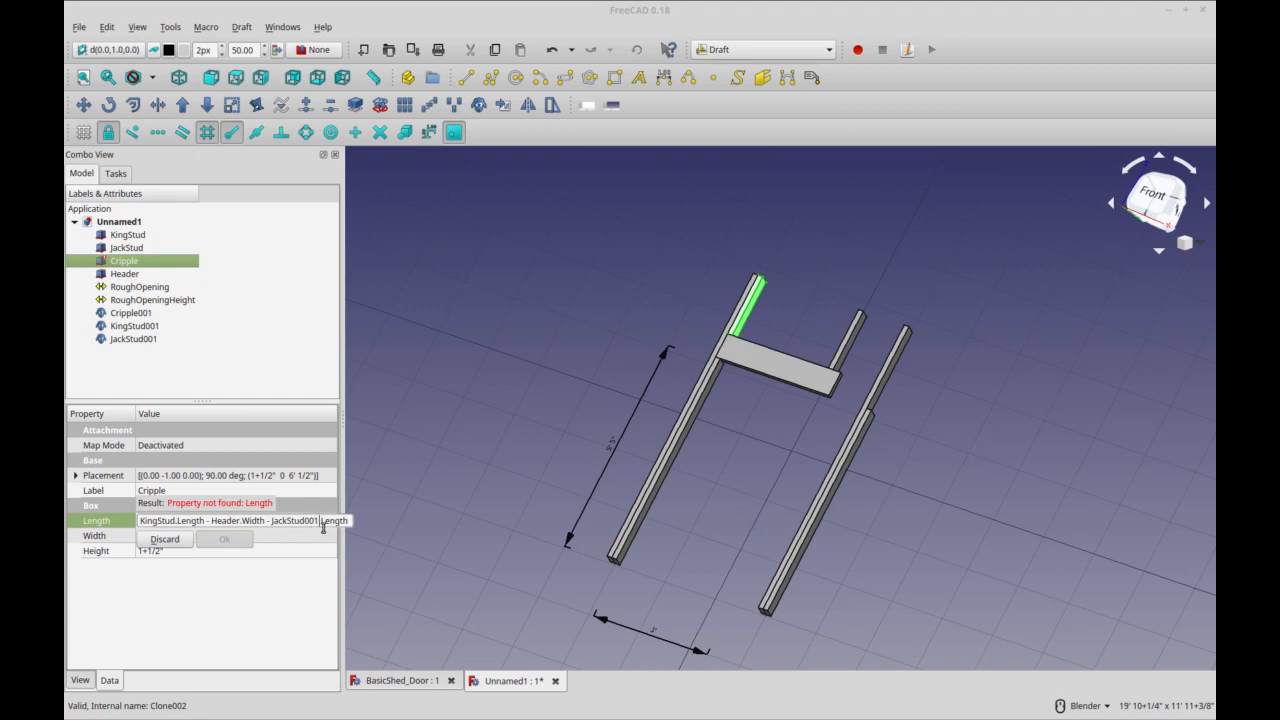
key(BackSpace)
key(BackSpace)
key(BackSpace)
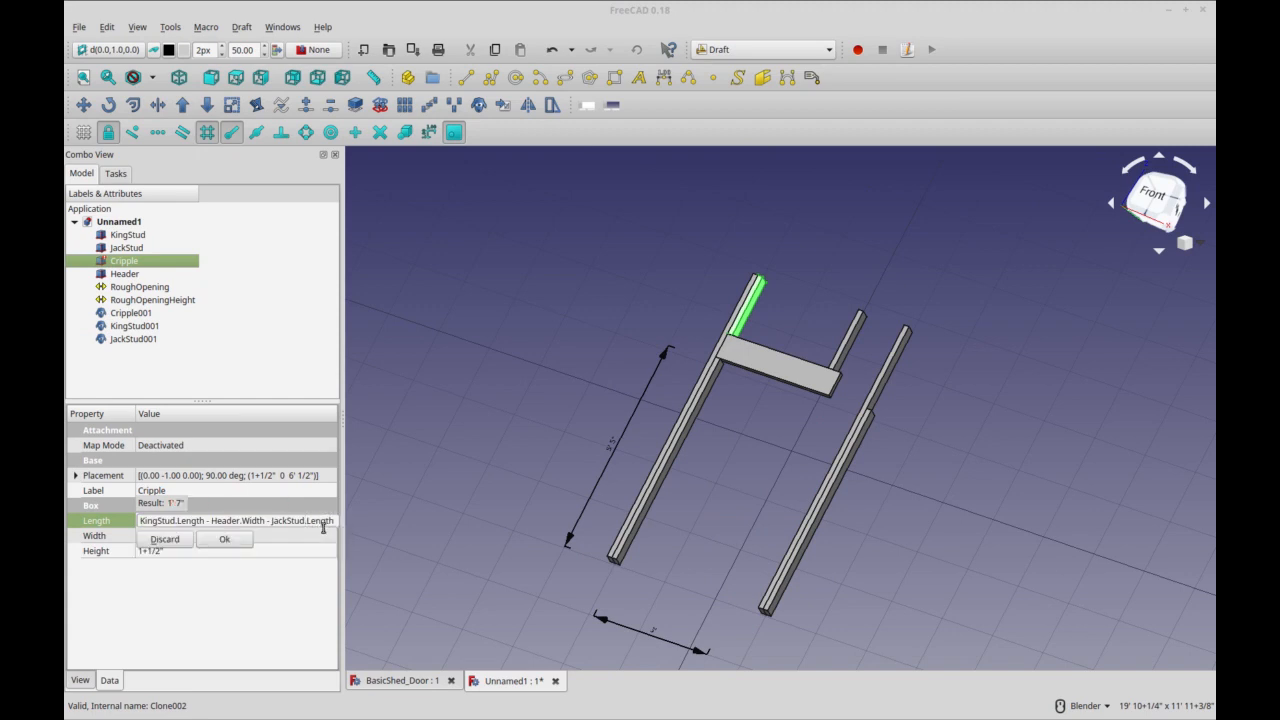
click(226, 540)
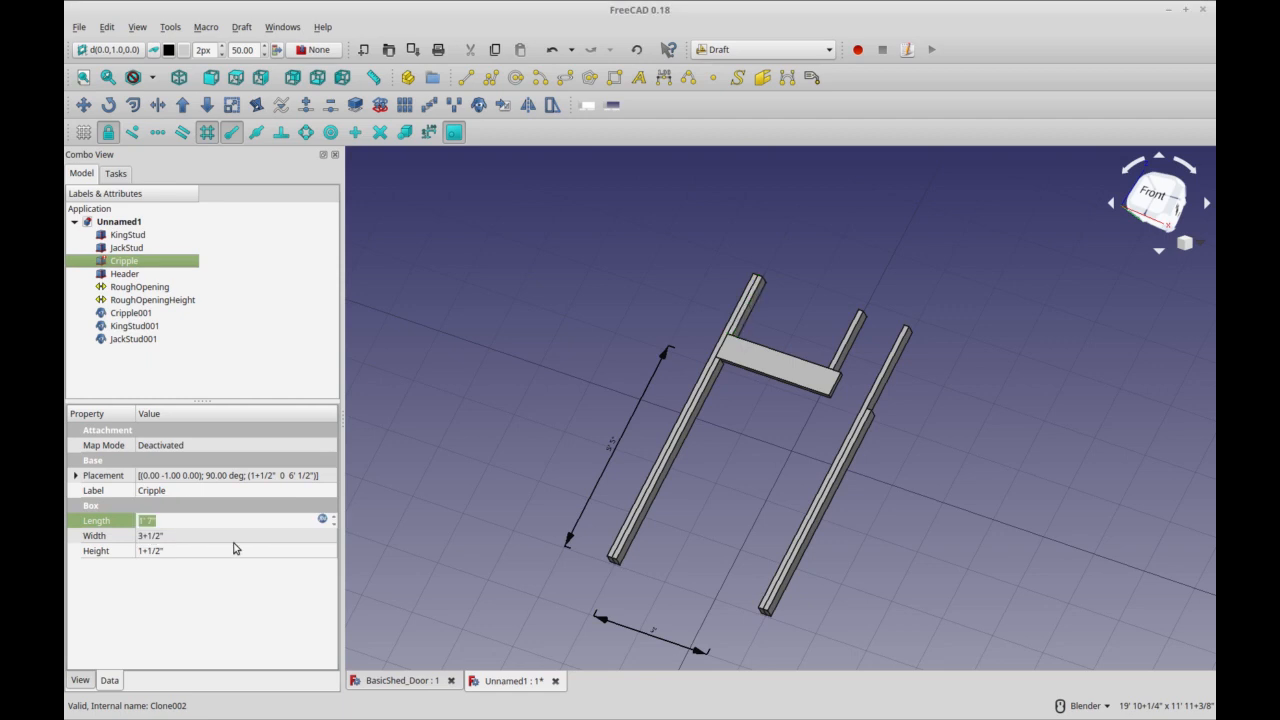
- Clone the Header, leaving the clone at the original's position
click(435, 489)
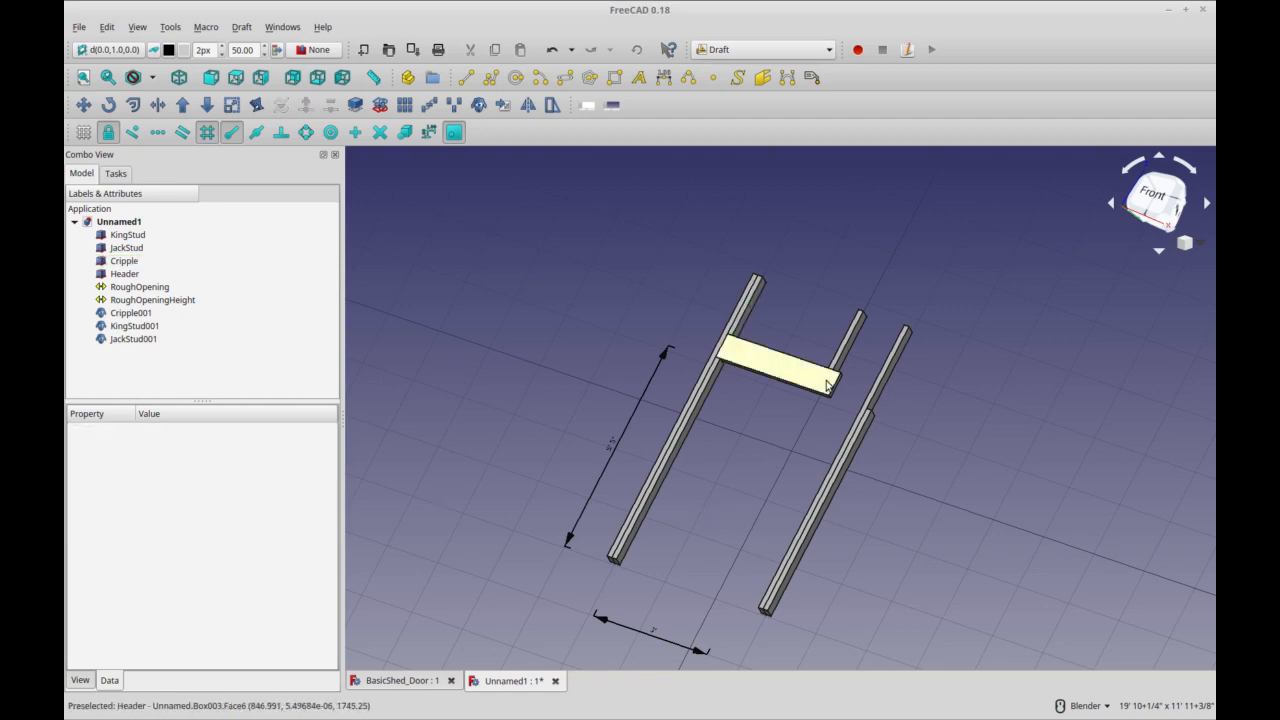
click(776, 364)
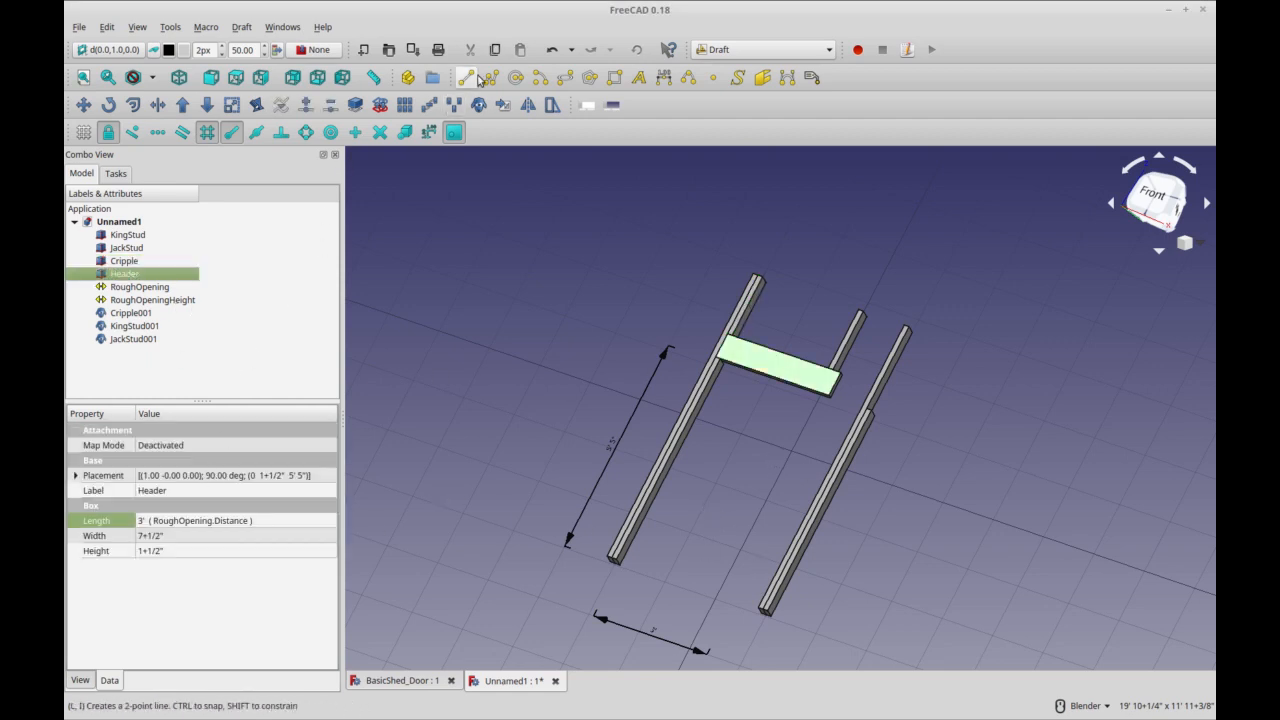
click(478, 104)
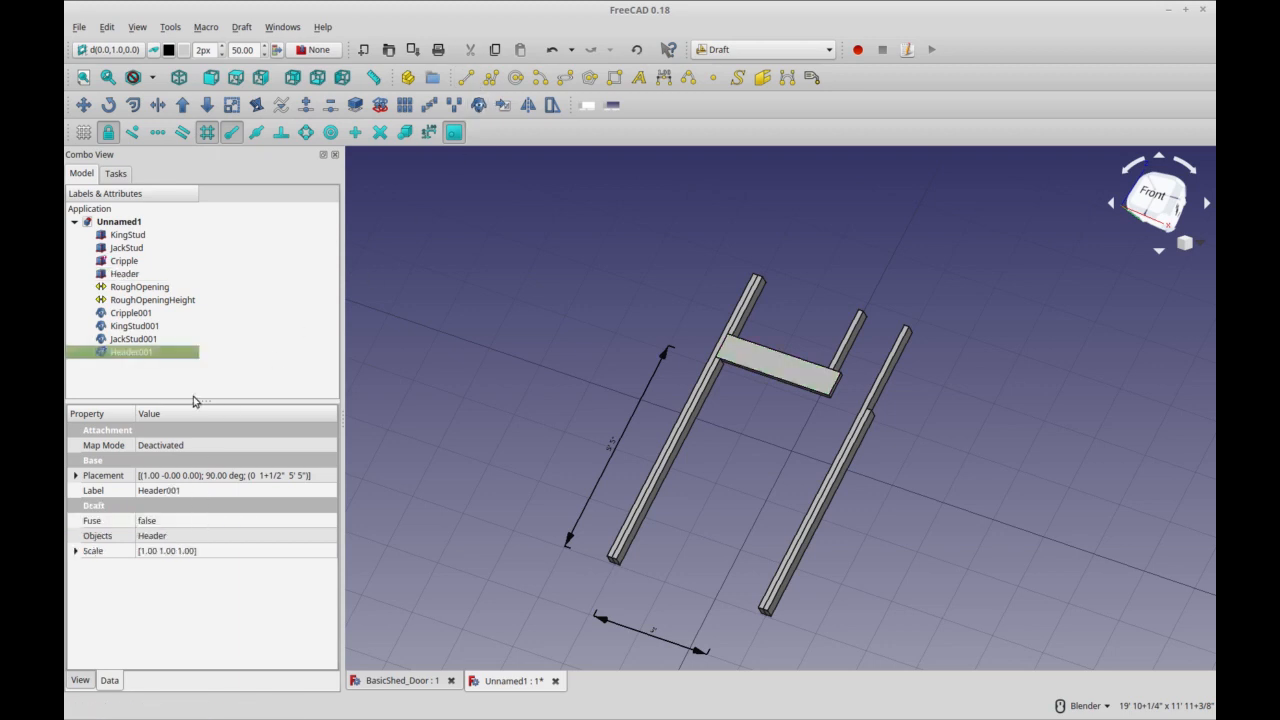
- Correct the Cripple's length expression so it references Header.Width instead of Header001.Width
click(124, 260)
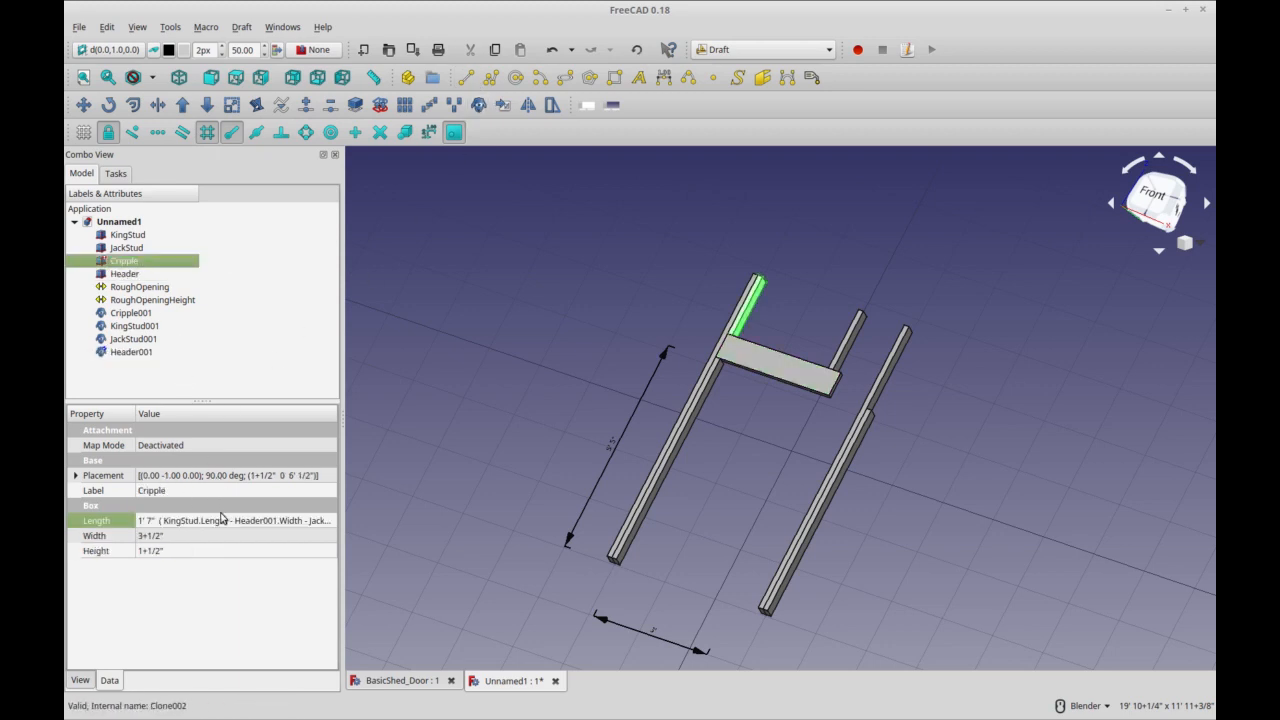
click(222, 517)
click(321, 520)
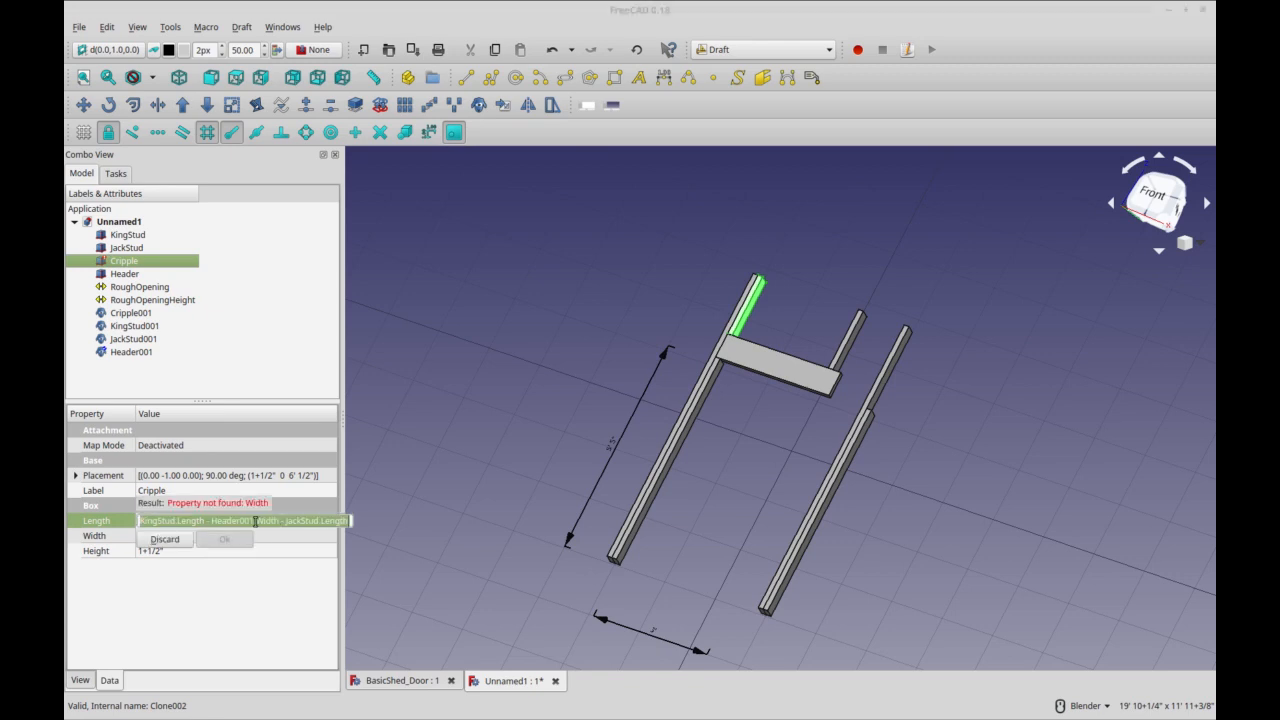
key(BackSpace)
key(BackSpace)
key(BackSpace)
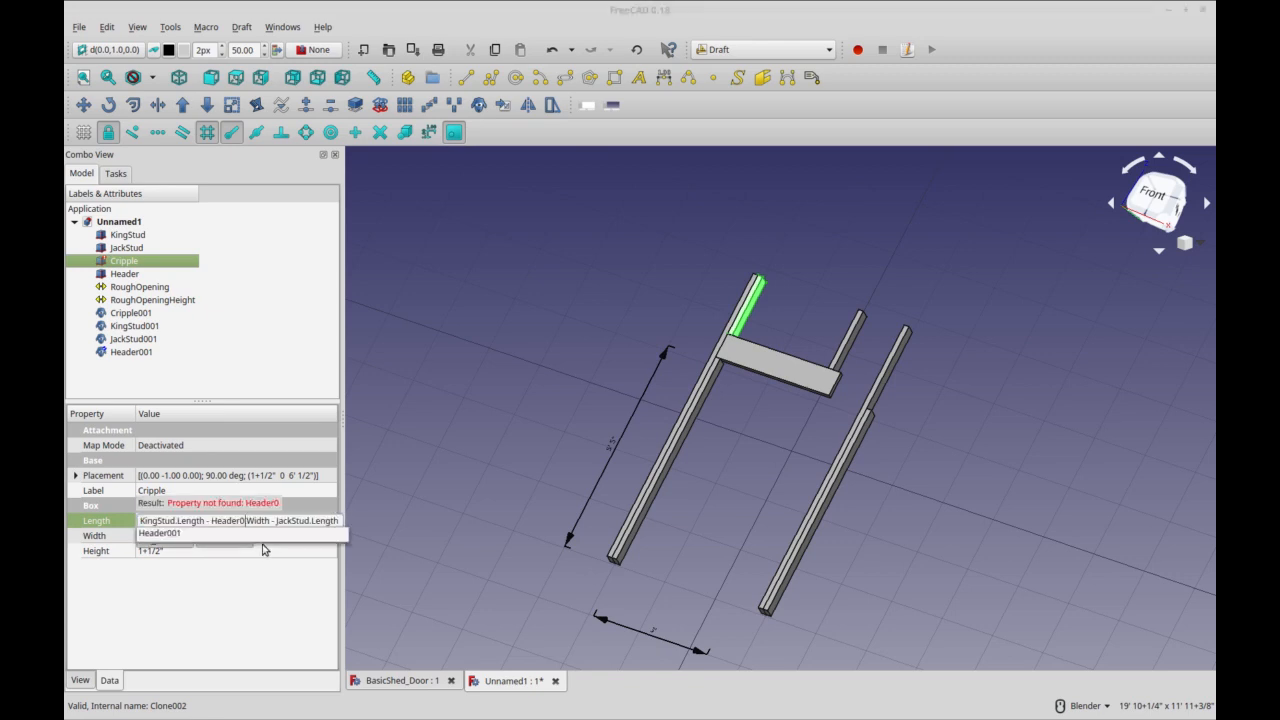
click(224, 539)
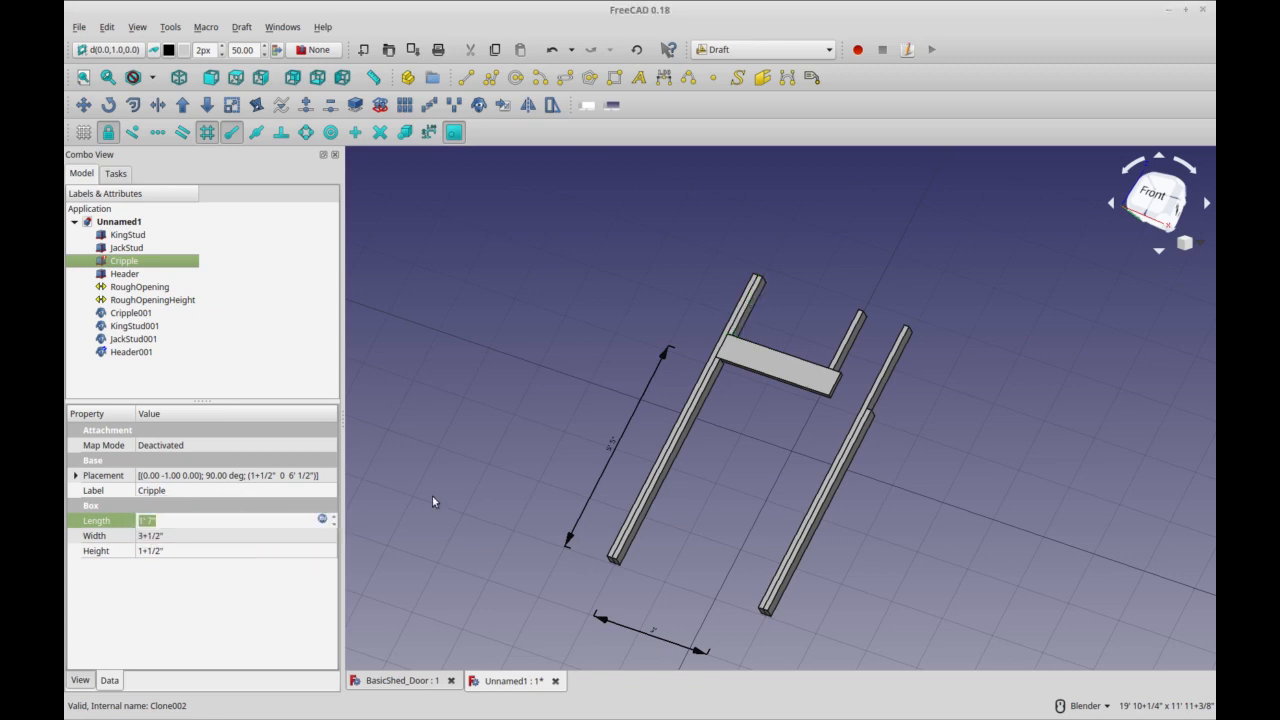
- Set the cloned Cripple's x position to 3' 3"
mouse_move(573, 407)
middle_down()
mouse_move(549, 417)
mouse_move(575, 420)
middle_up()
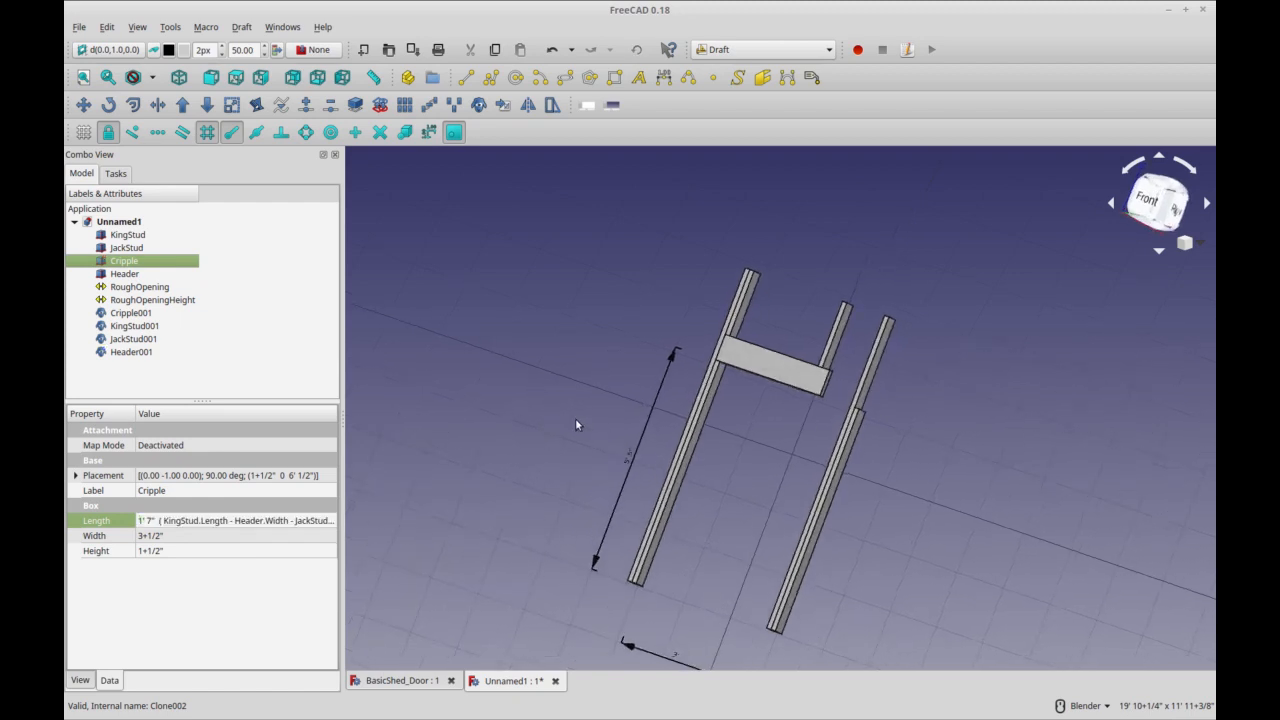
click(831, 335)
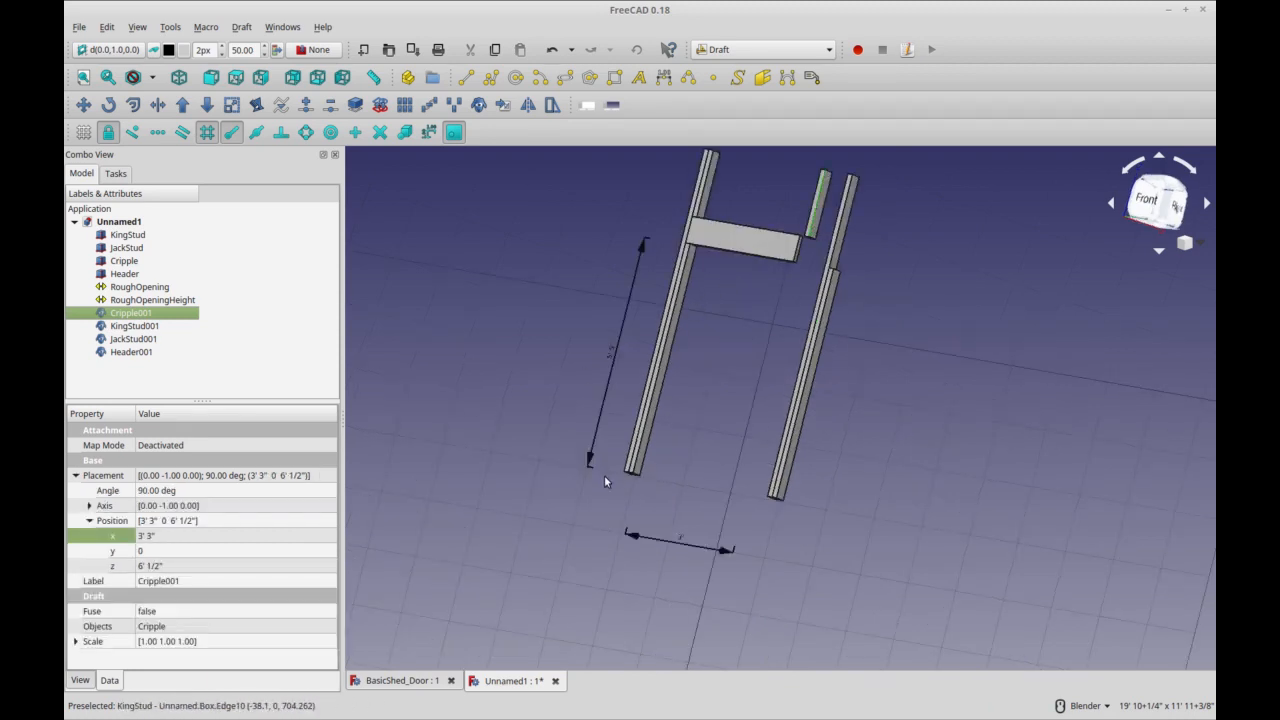
- Drive the cloned Cripple's x position with the expression RoughOpening.Distance
click(673, 549)
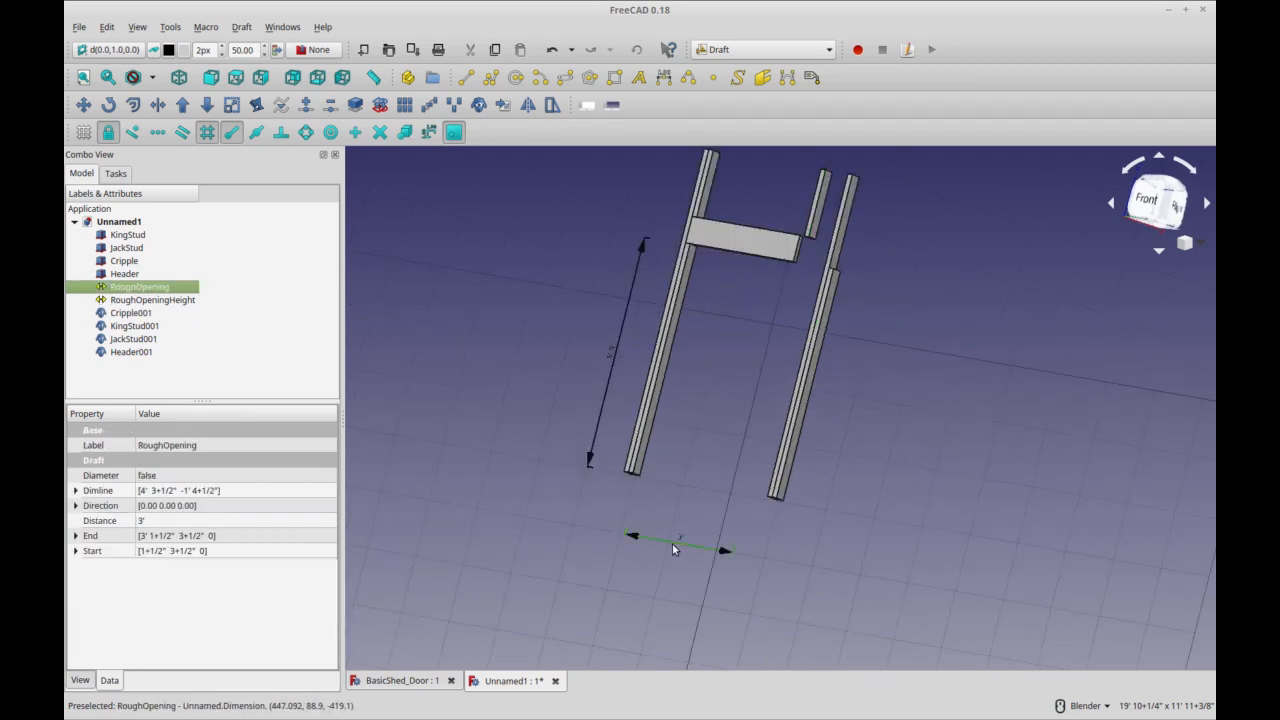
click(816, 230)
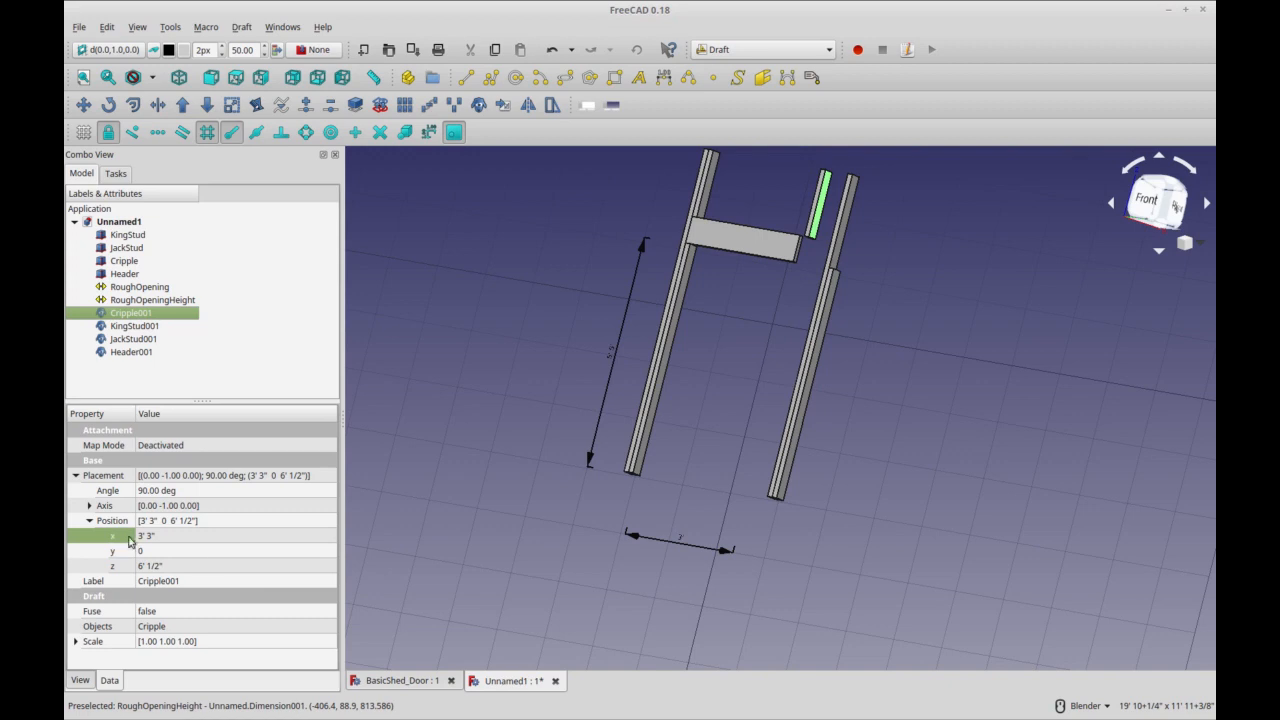
click(206, 537)
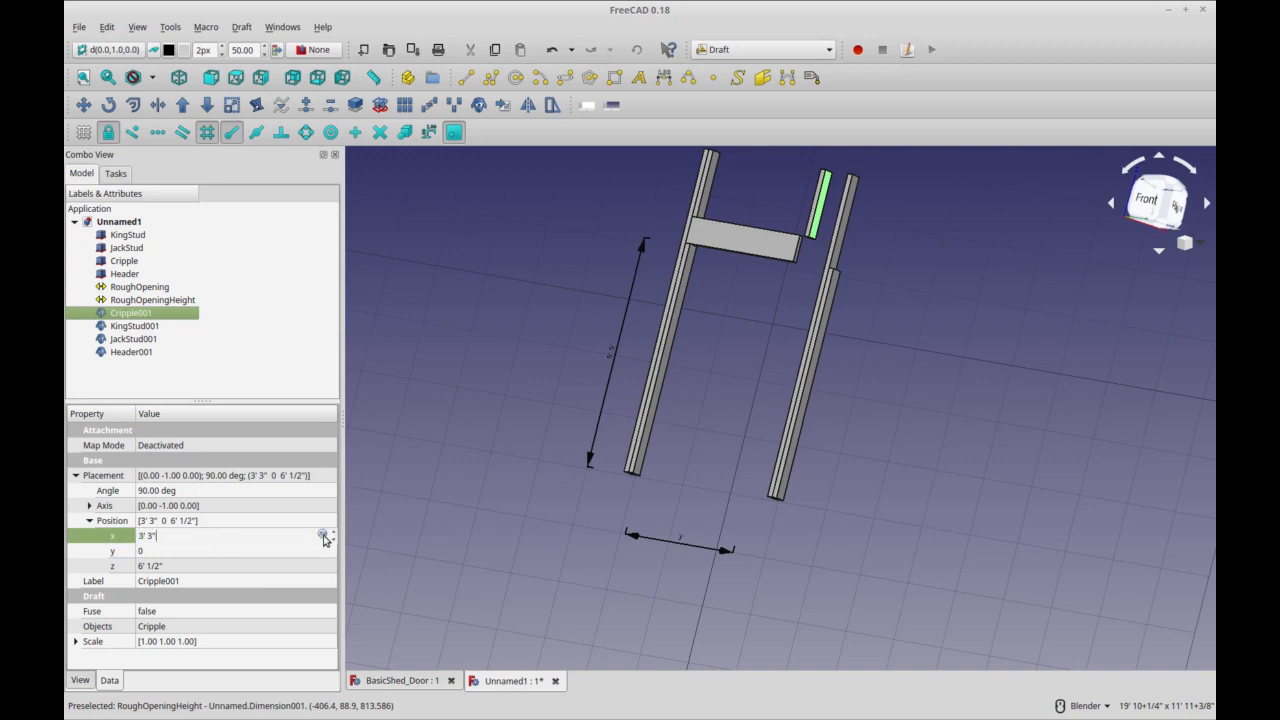
click(323, 537)
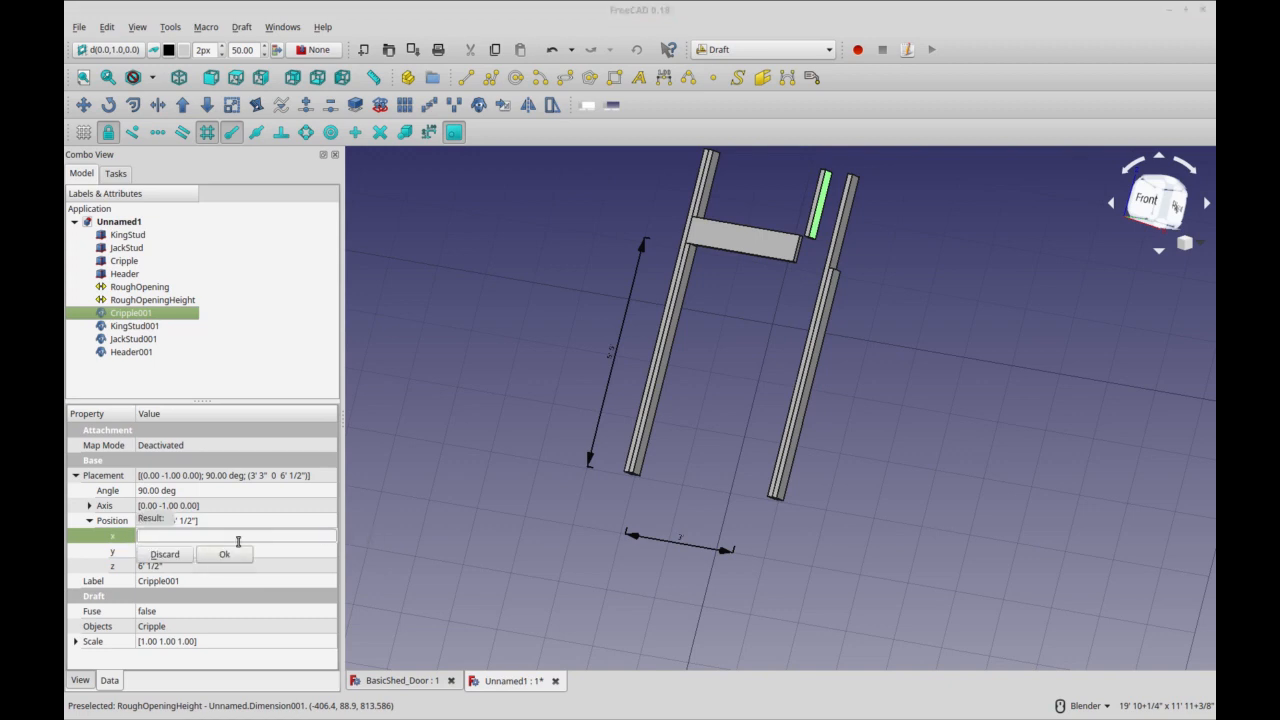
text(Rou)
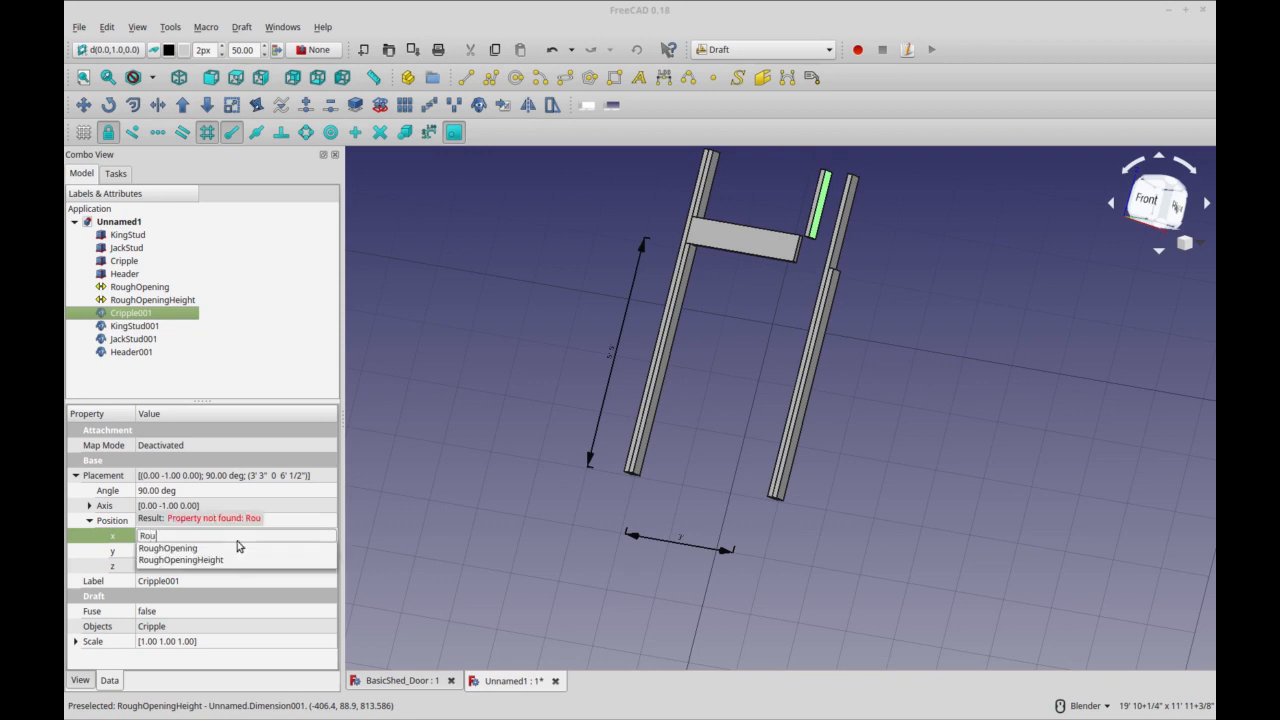
text(ghOpening.Distance)
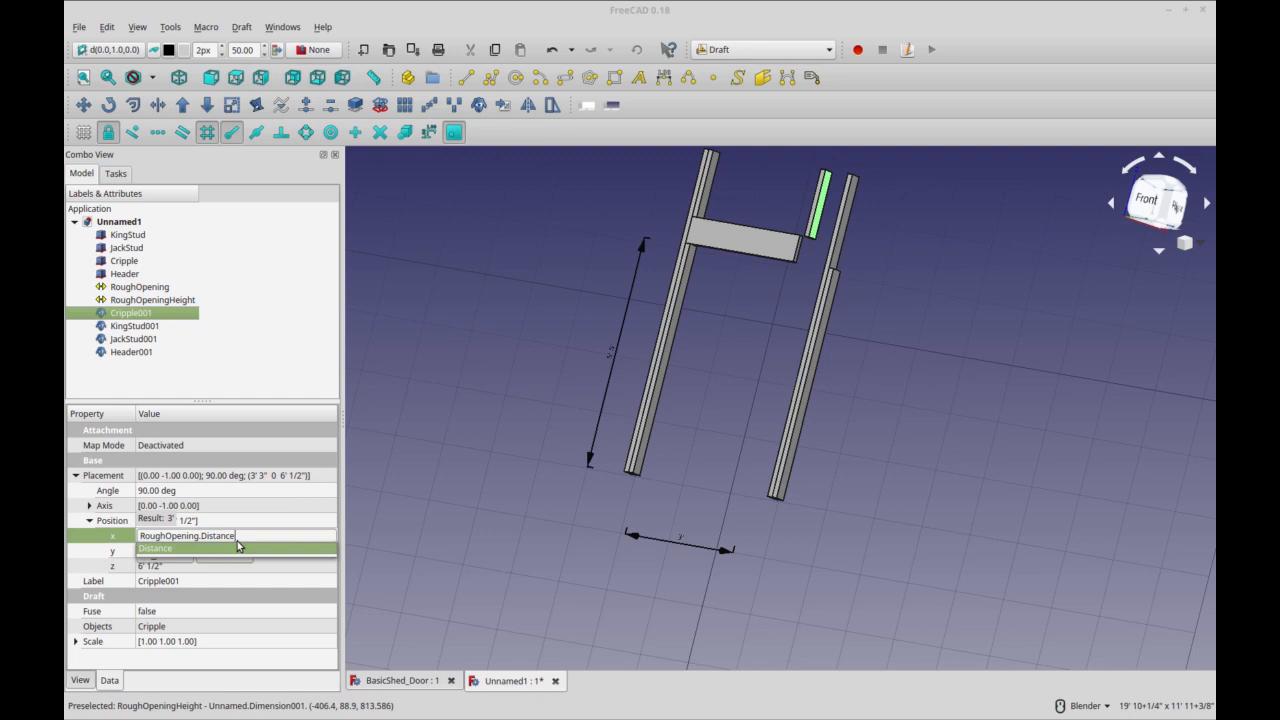
click(237, 547)
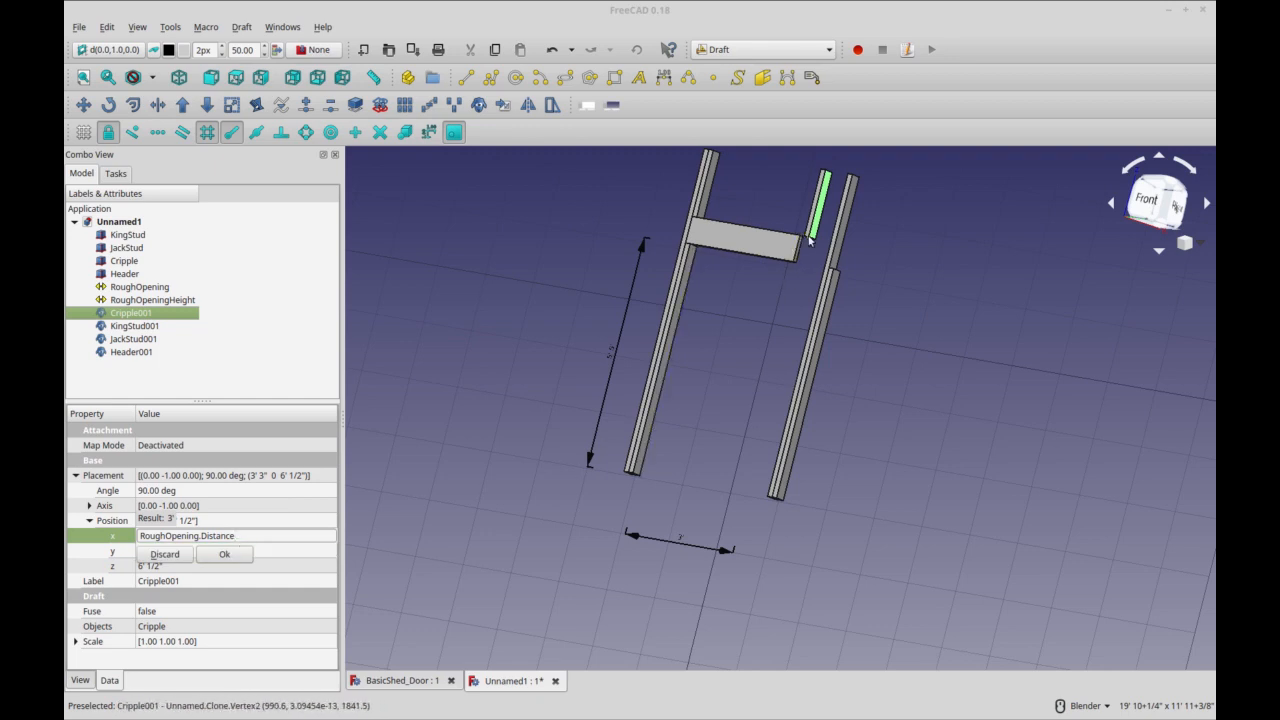
click(220, 554)
- Examine how the cloned Cripple lines up with the end of the Header and the cloned studs
click(703, 328)
middle_drag(703, 328, 830, 230)
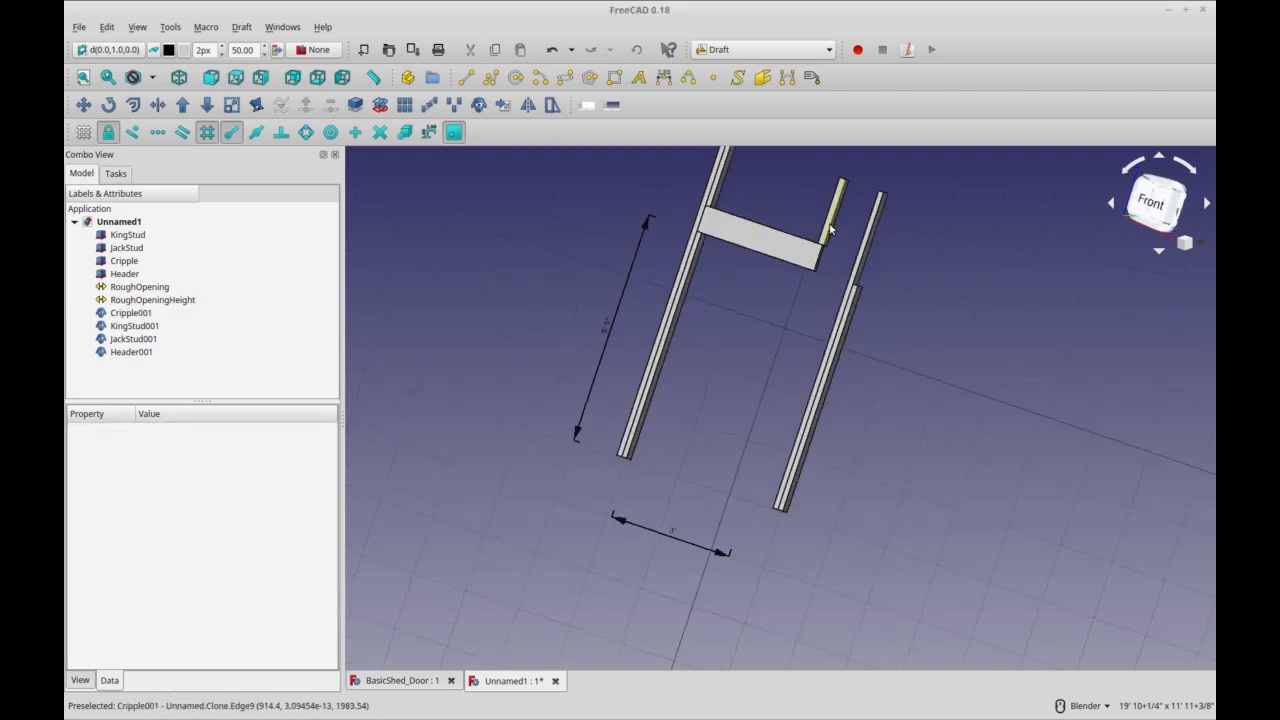
scroll(830, 235, up, 5)
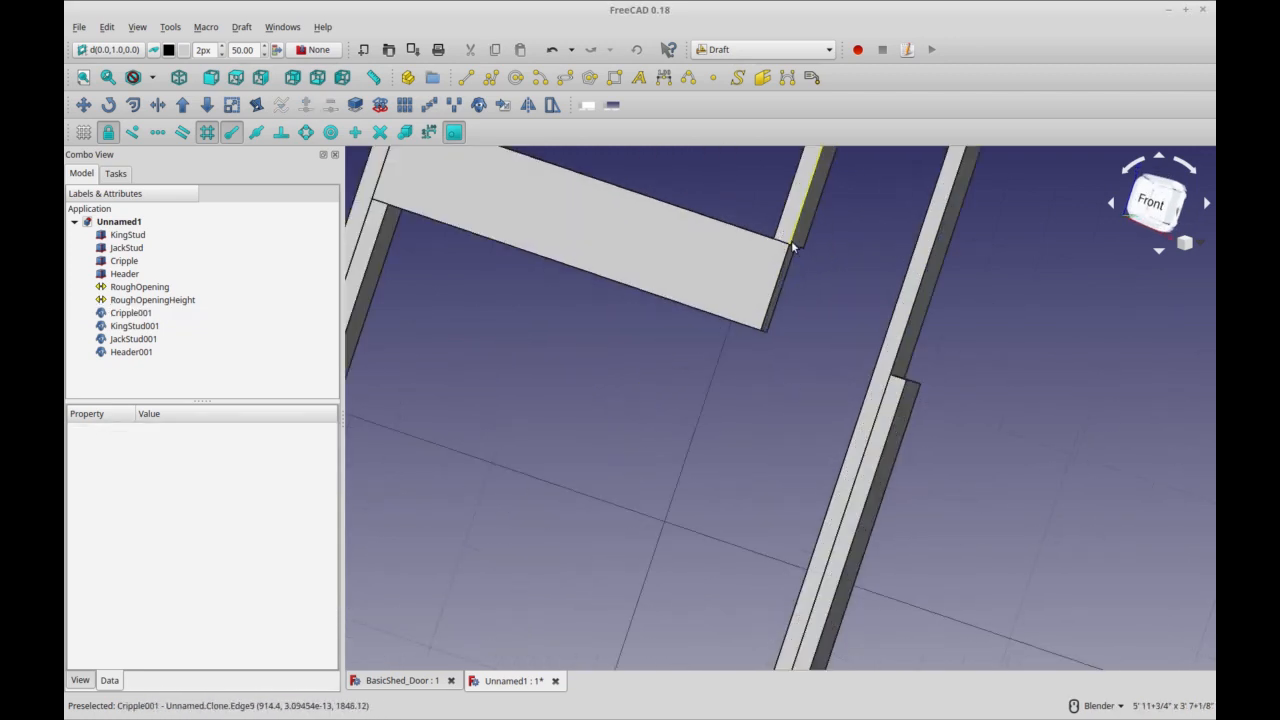
click(792, 247)
scroll(757, 271, down, 2)
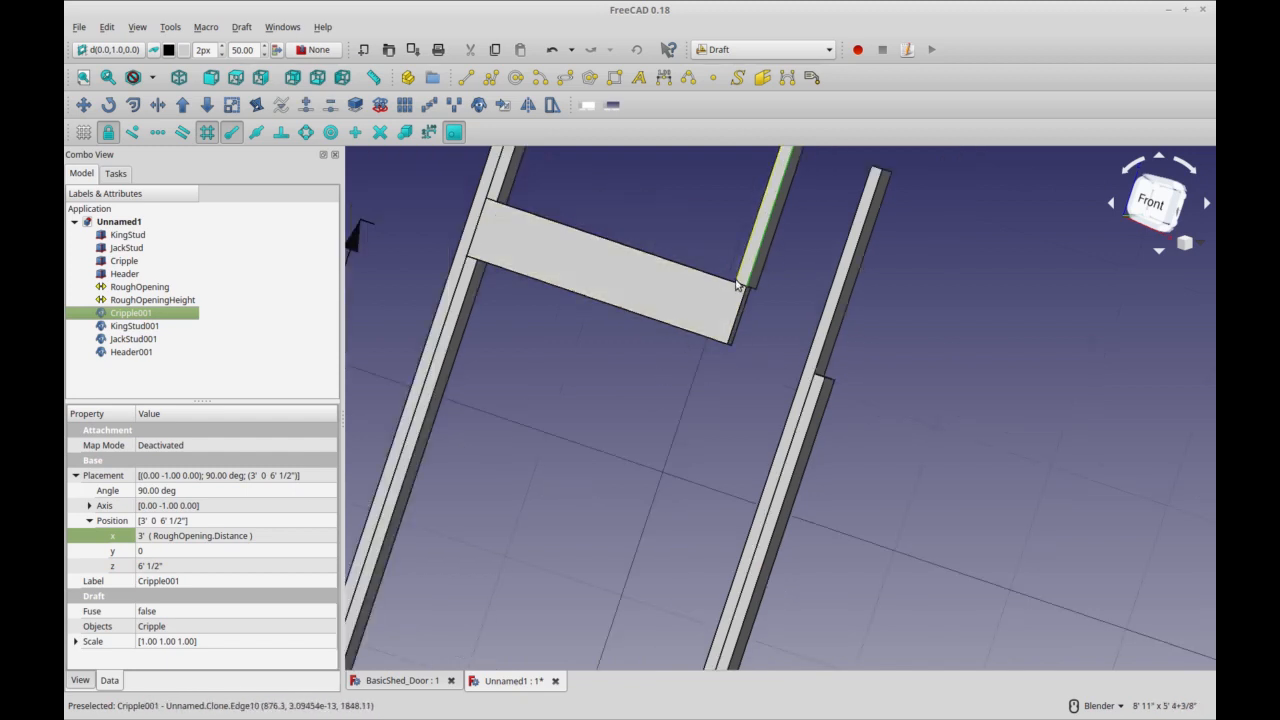
scroll(670, 355, down, 3)
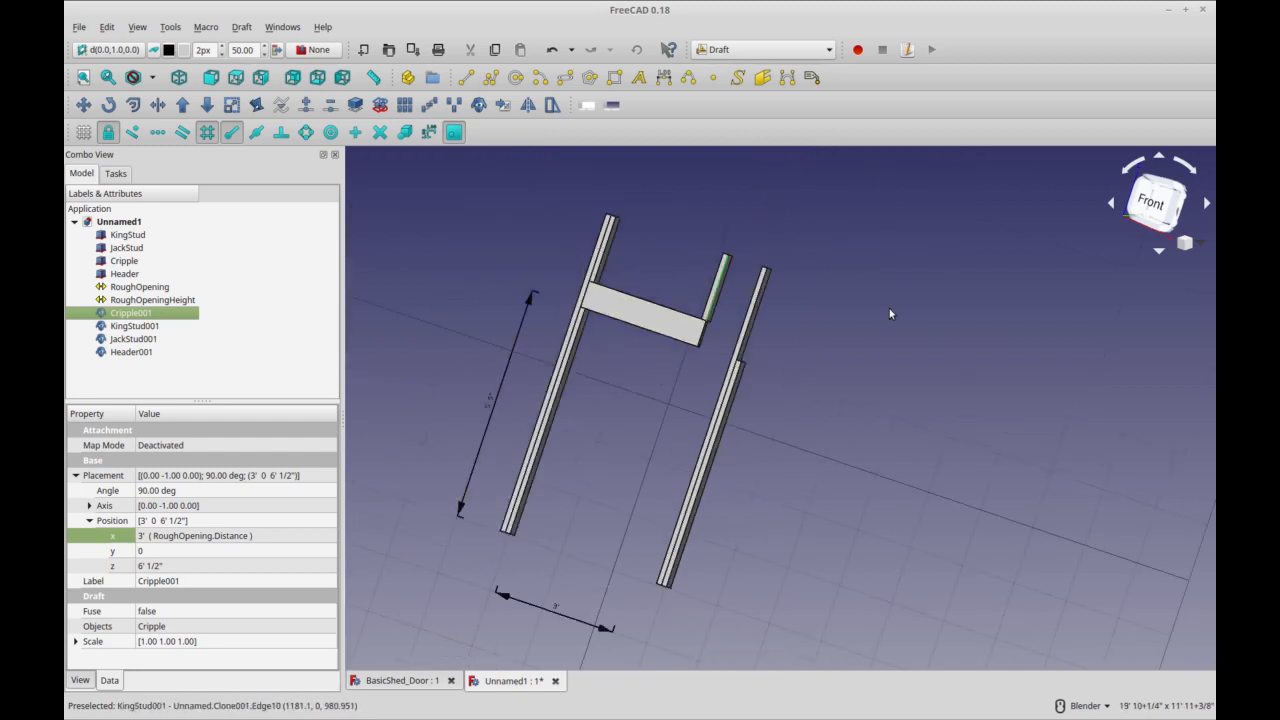
scroll(835, 335, down, 1)
middle_drag(653, 455, 705, 441)
- Drive the cloned KingStud's x position with the expression RoughOpening.Distance
click(594, 445)
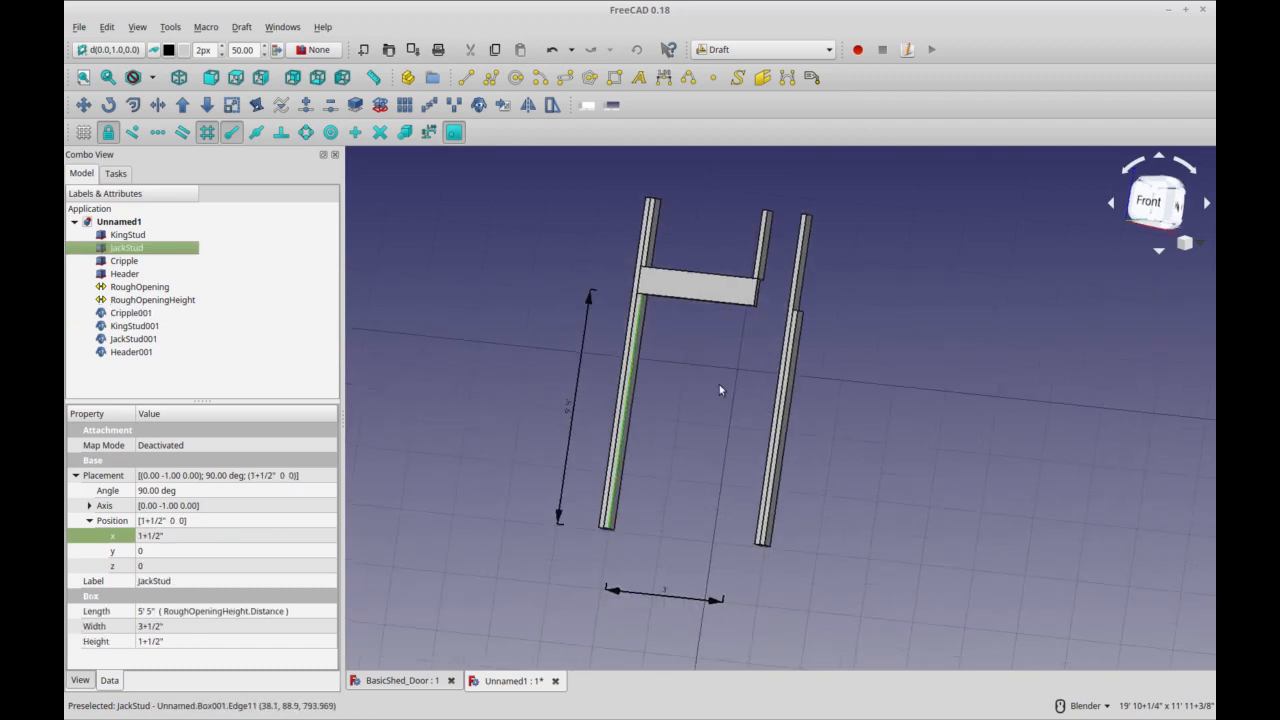
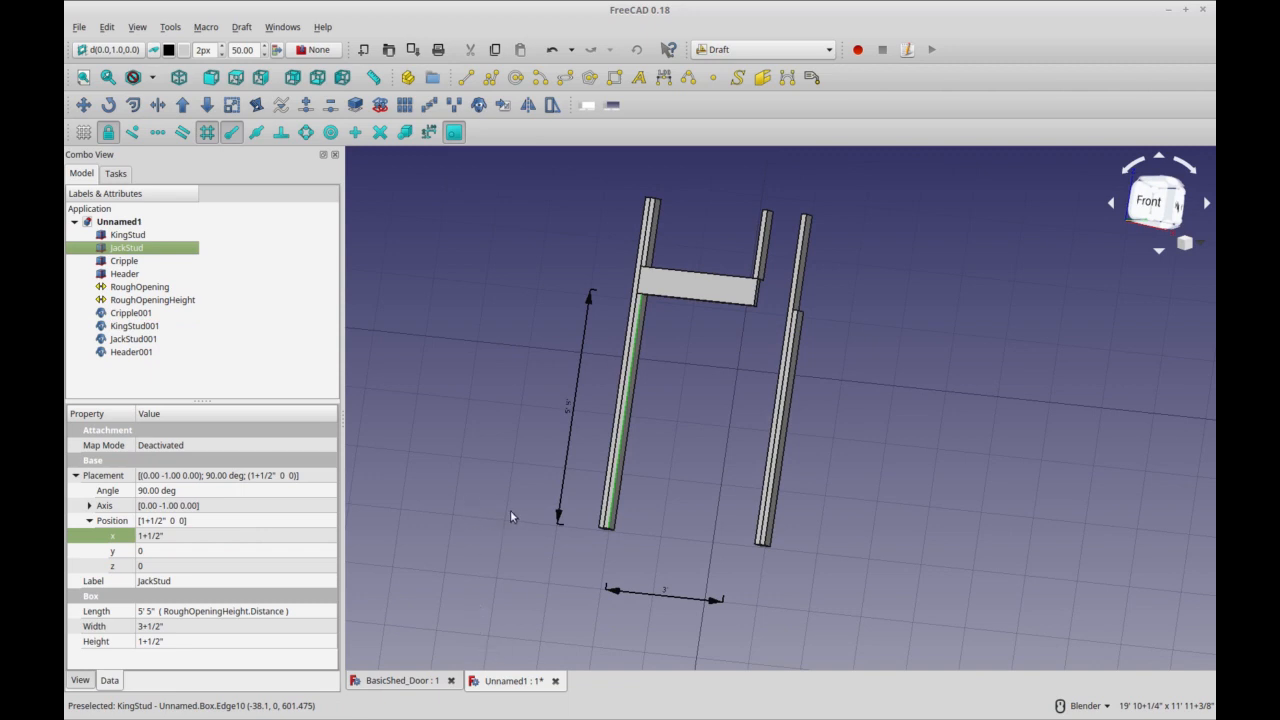
middle_drag(808, 519, 798, 518)
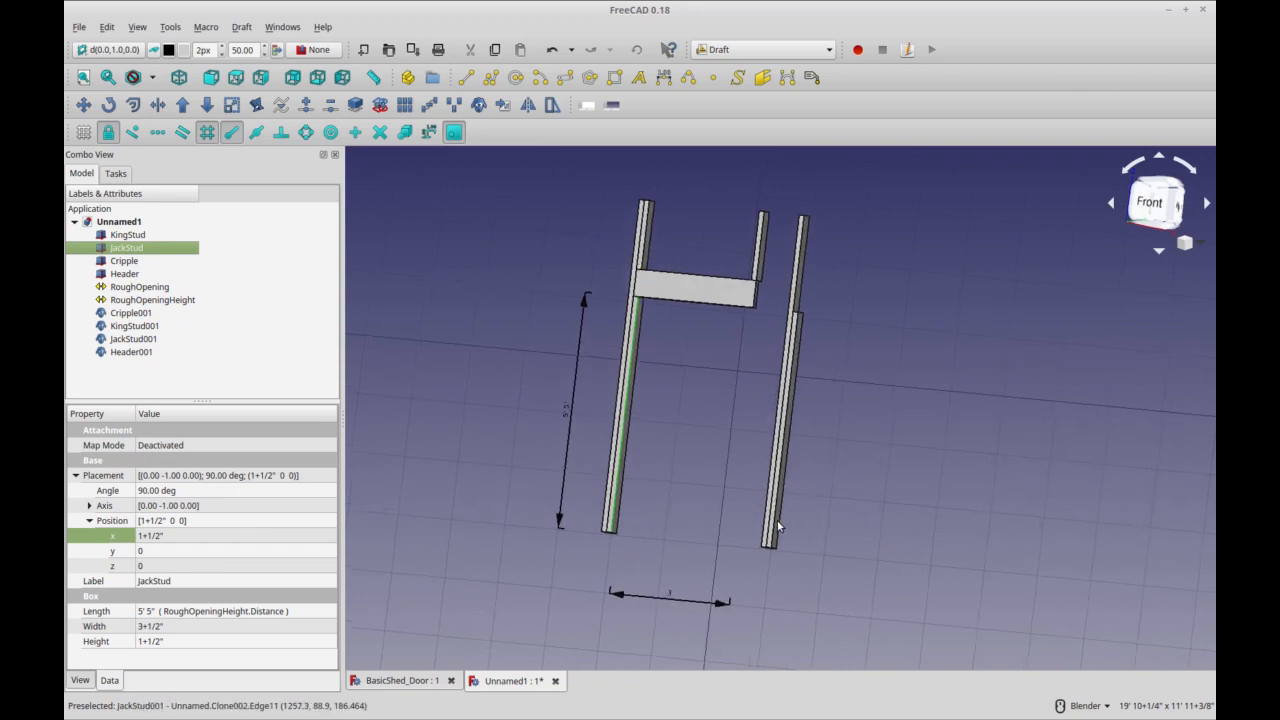
click(776, 524)
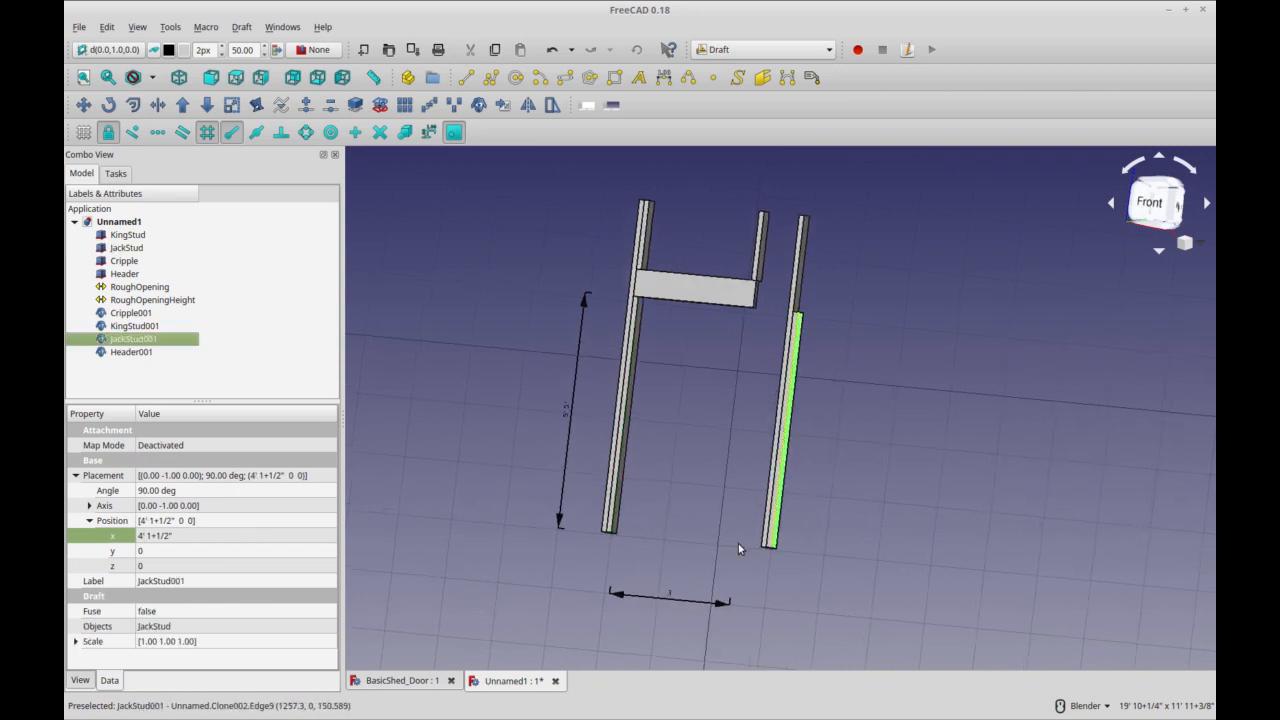
click(797, 300)
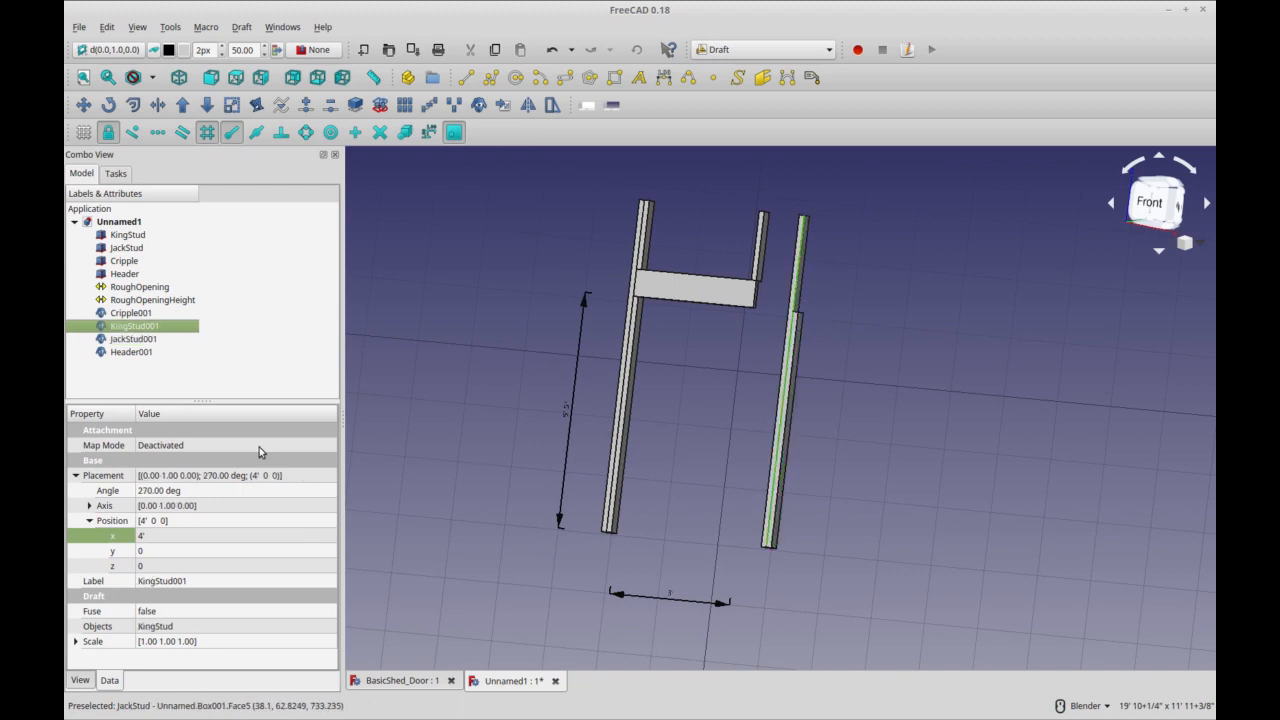
click(186, 537)
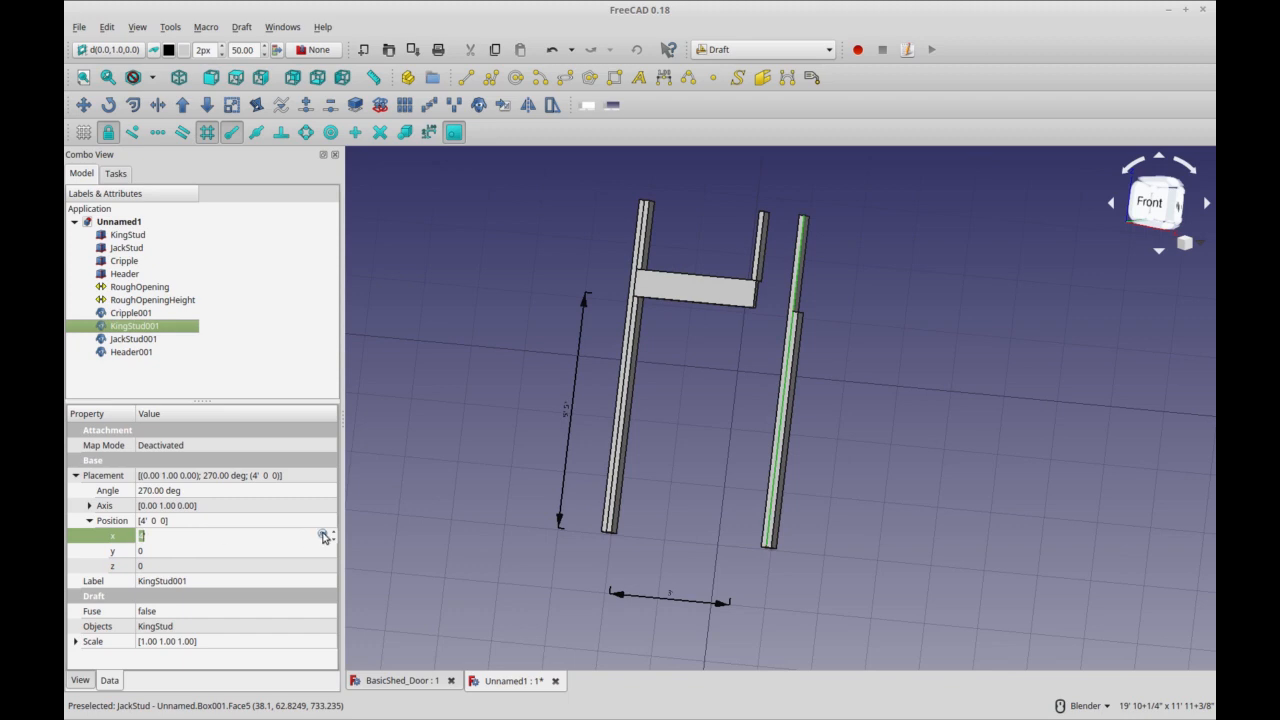
text(=)
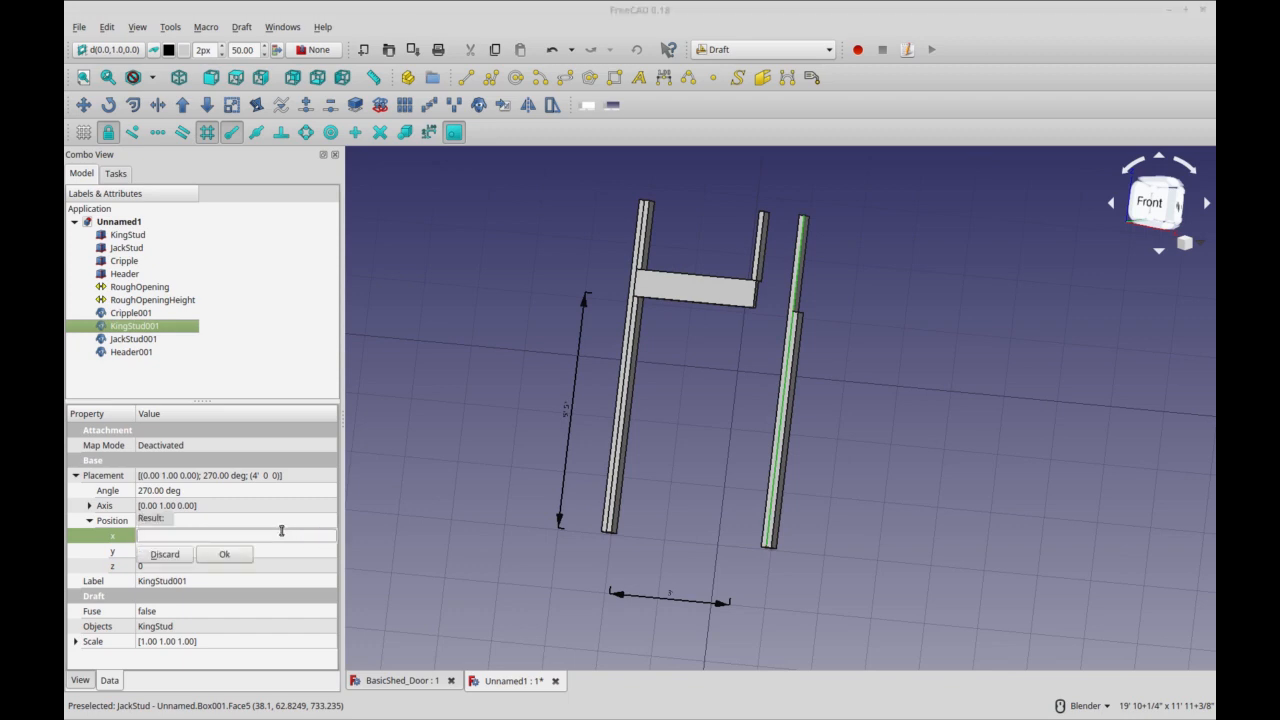
text(R)
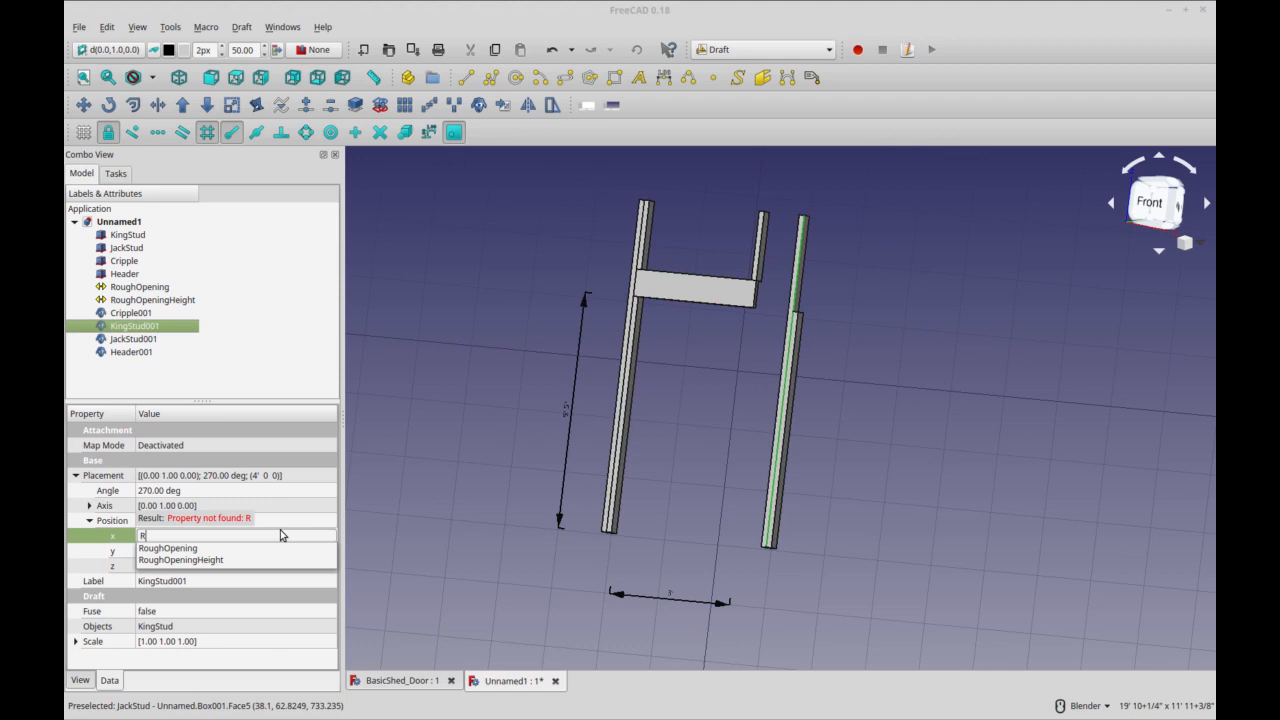
text(oughOpening.D)
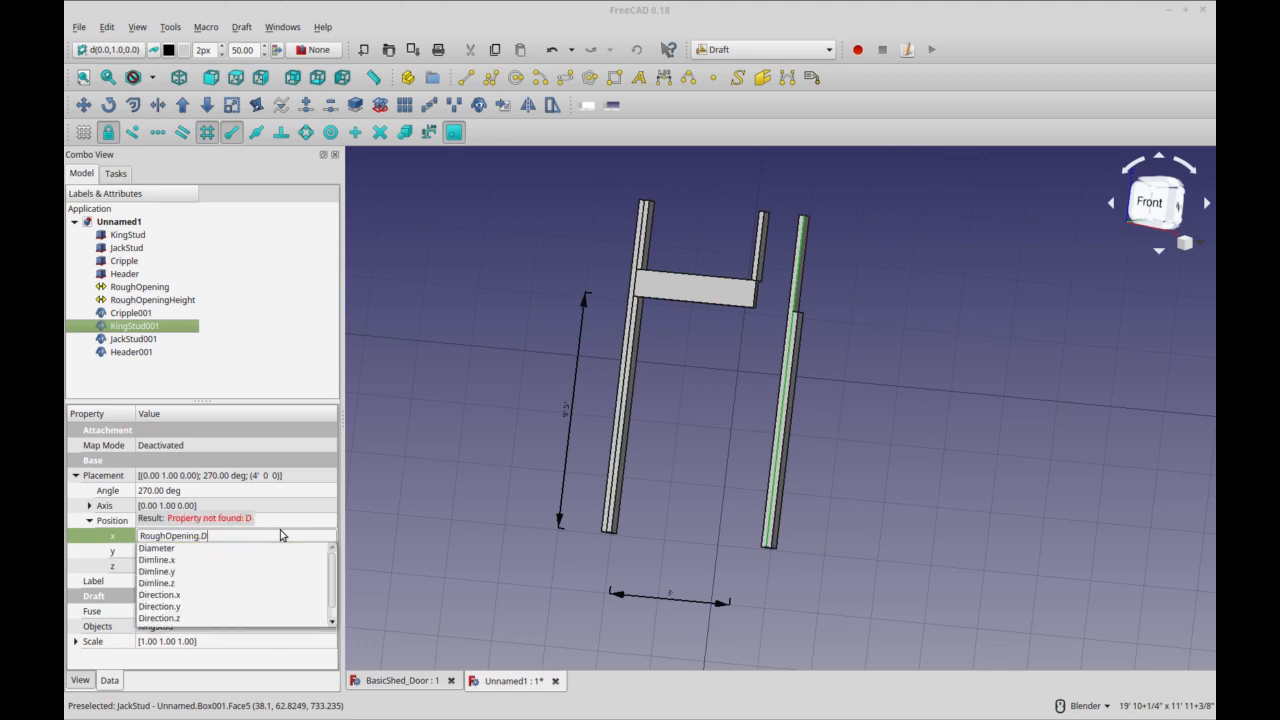
text(istance)
key(Down)
key(Return)
key(Return)
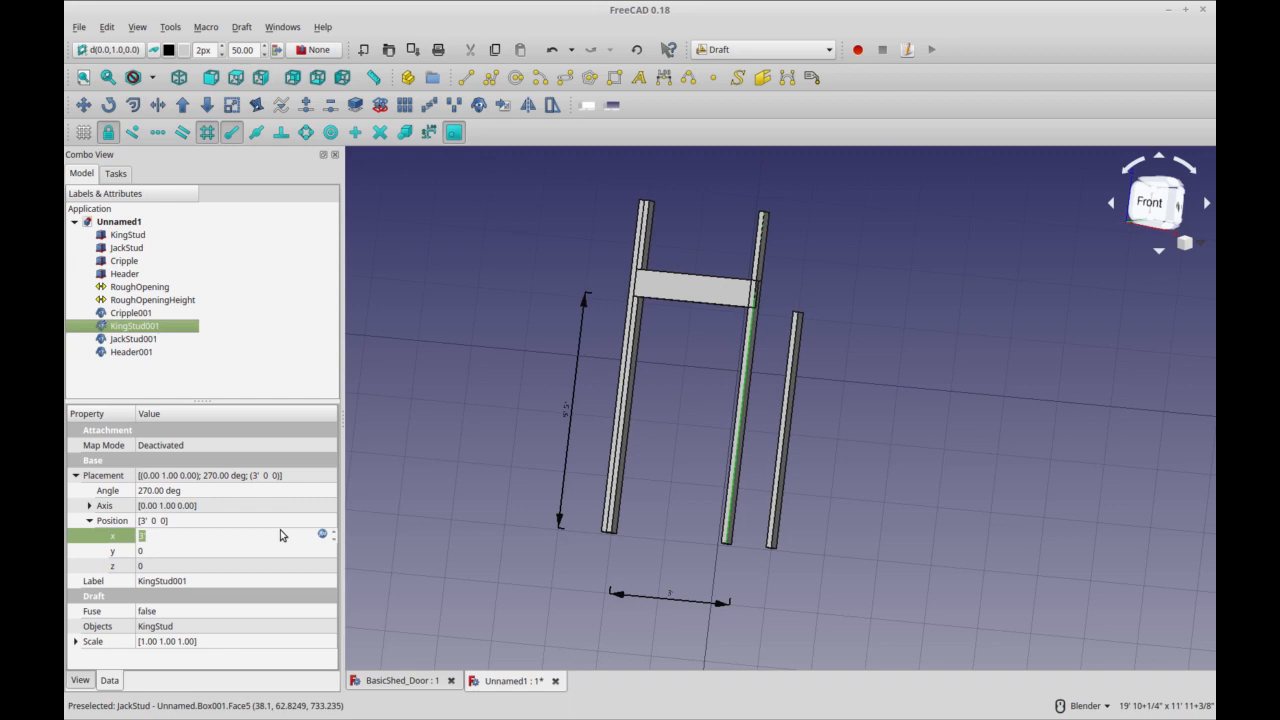
click(684, 400)
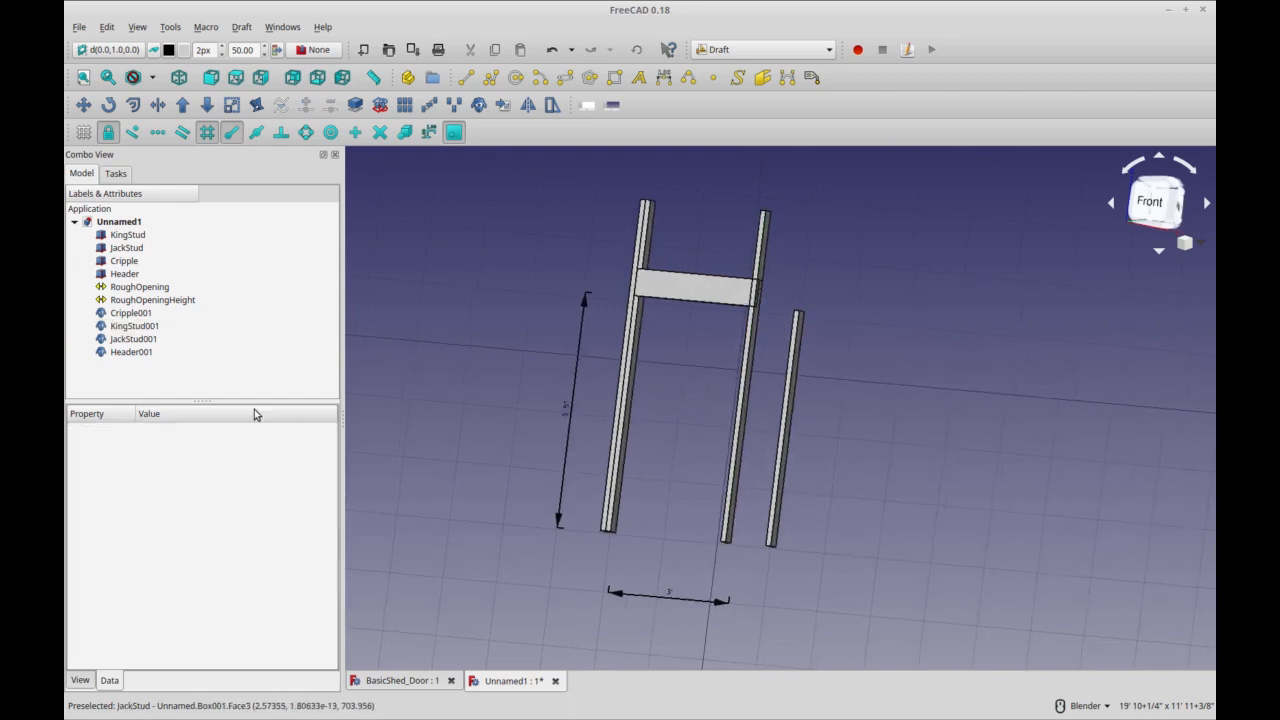
- Add 1.5in to the cloned KingStud's x position expression, making it RoughOpening.Distance + 1.5in
click(152, 288)
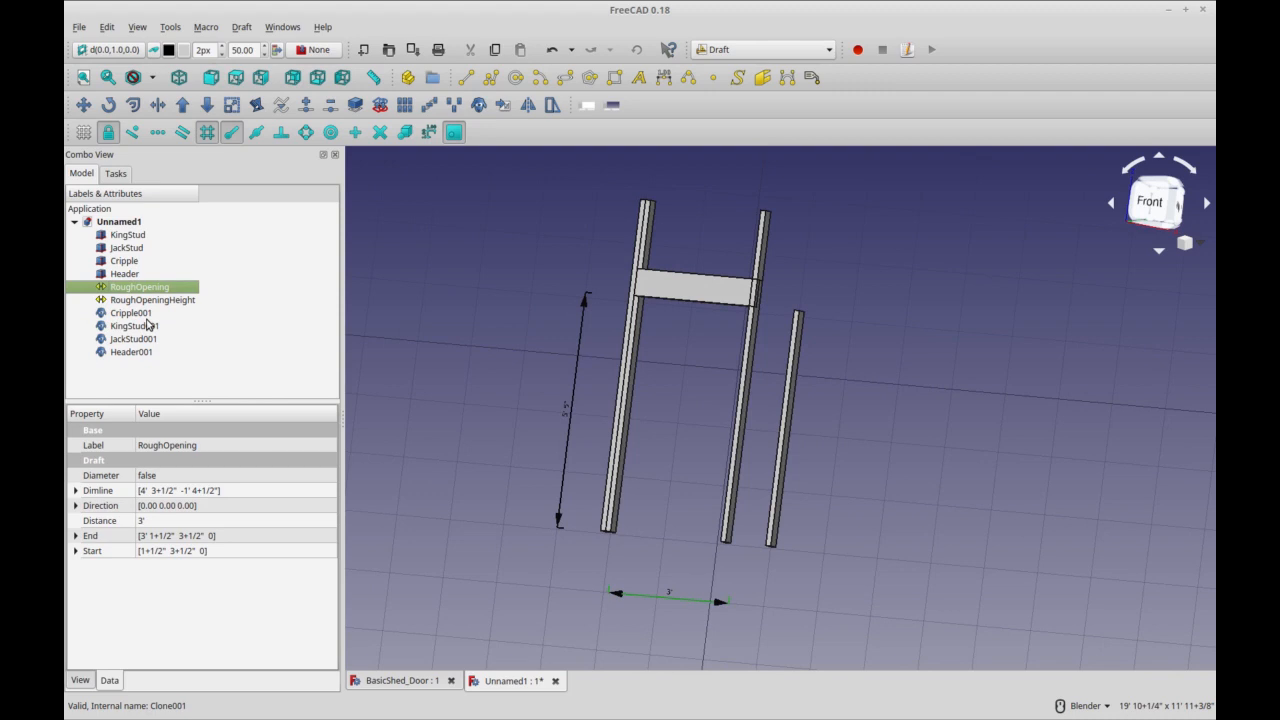
click(147, 325)
click(254, 545)
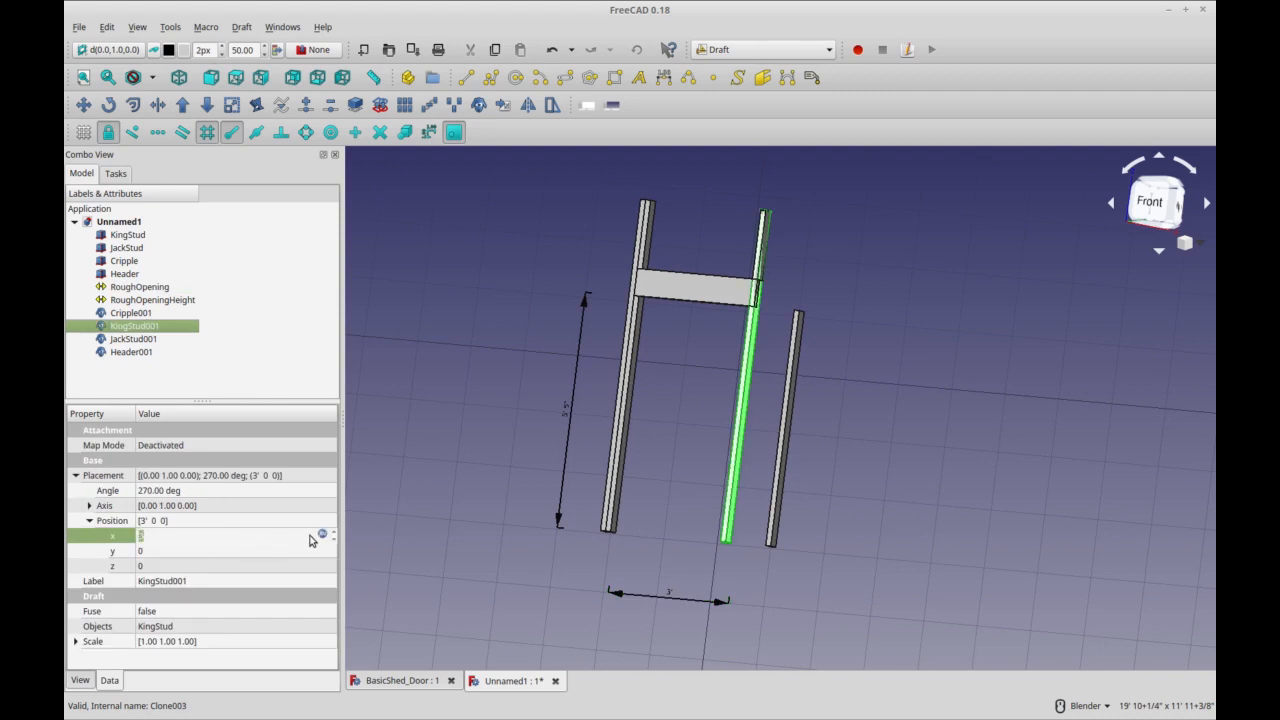
click(310, 541)
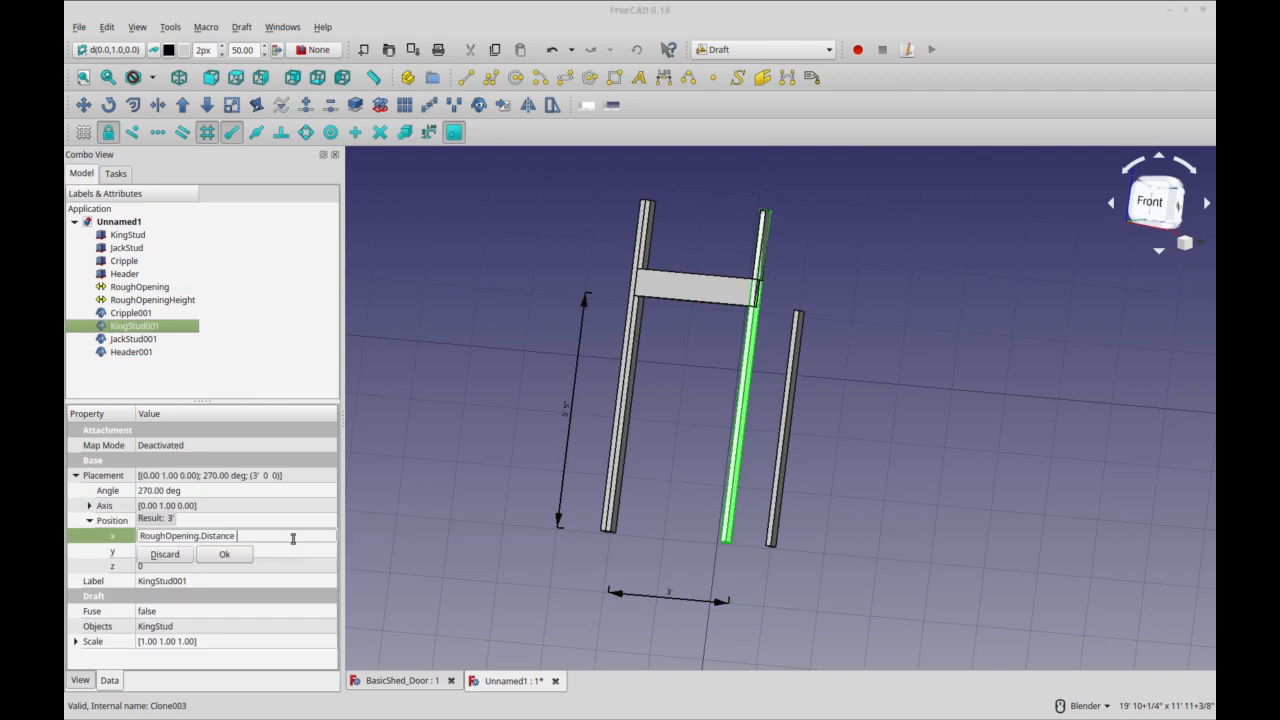
text(+1.5)
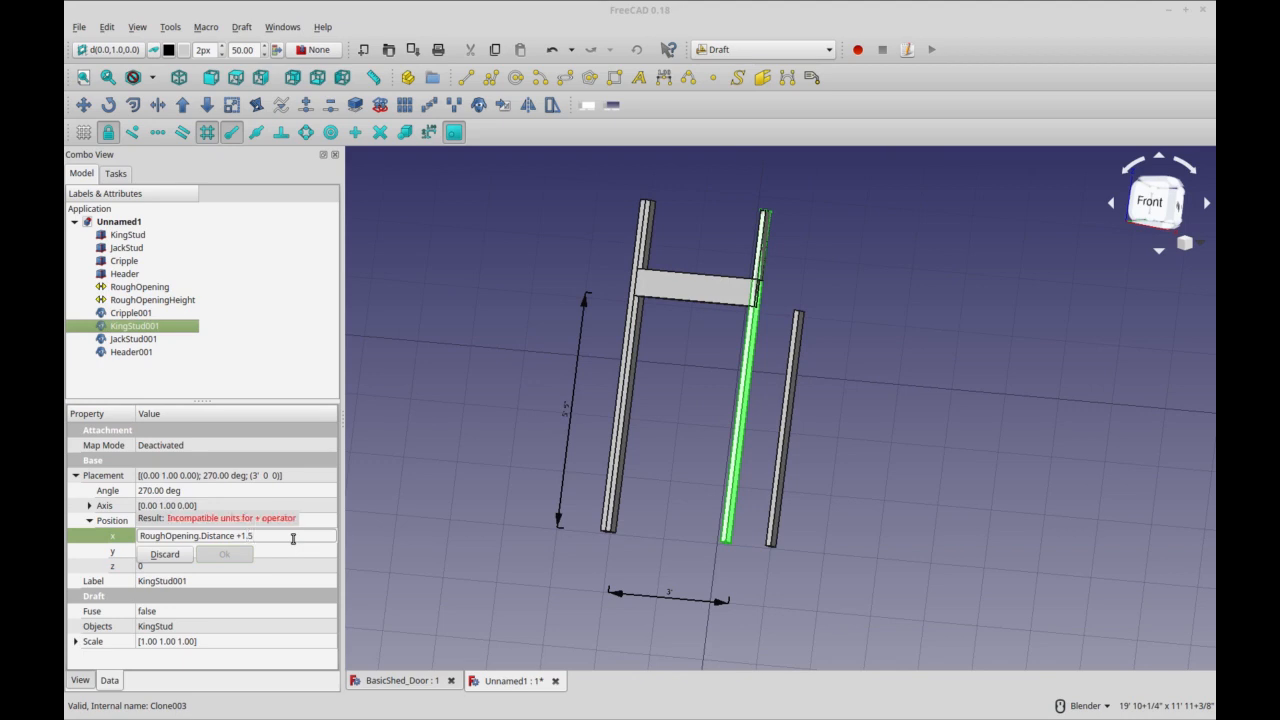
text(in)
key(Return)
click(393, 498)
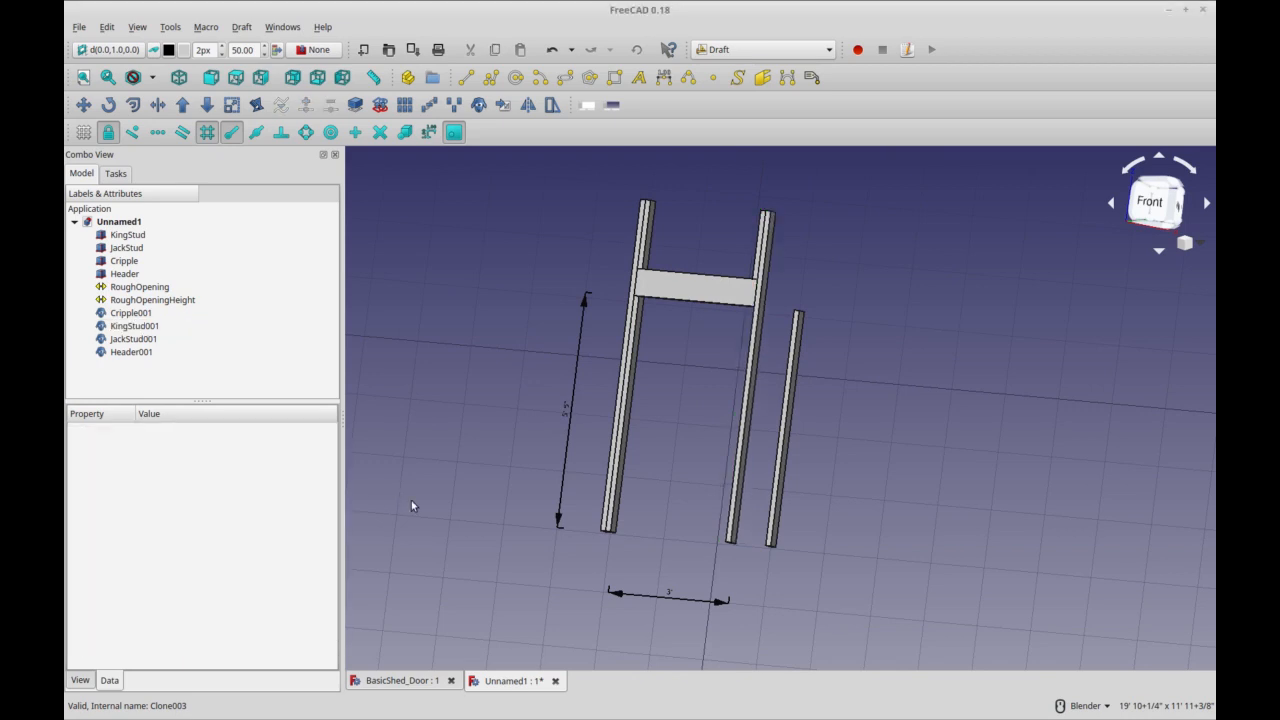
- Drive the cloned JackStud's x position with the expression RoughOpening.Distance
click(776, 490)
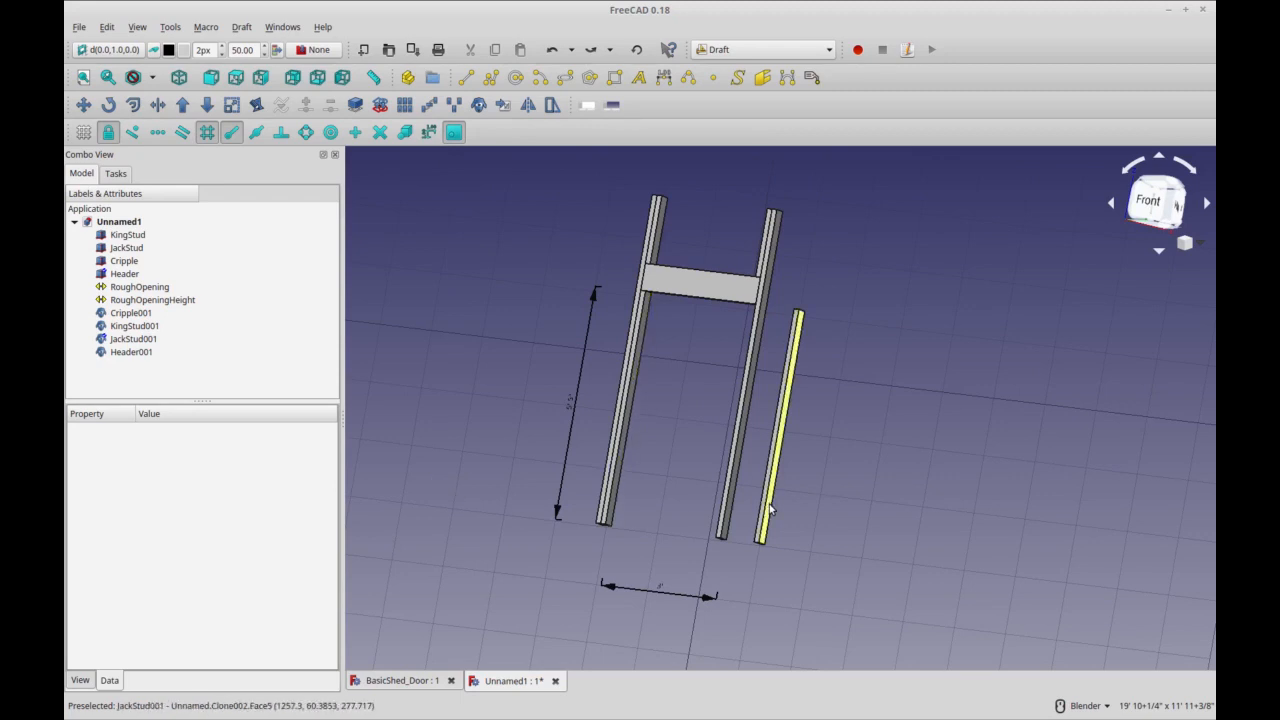
click(770, 510)
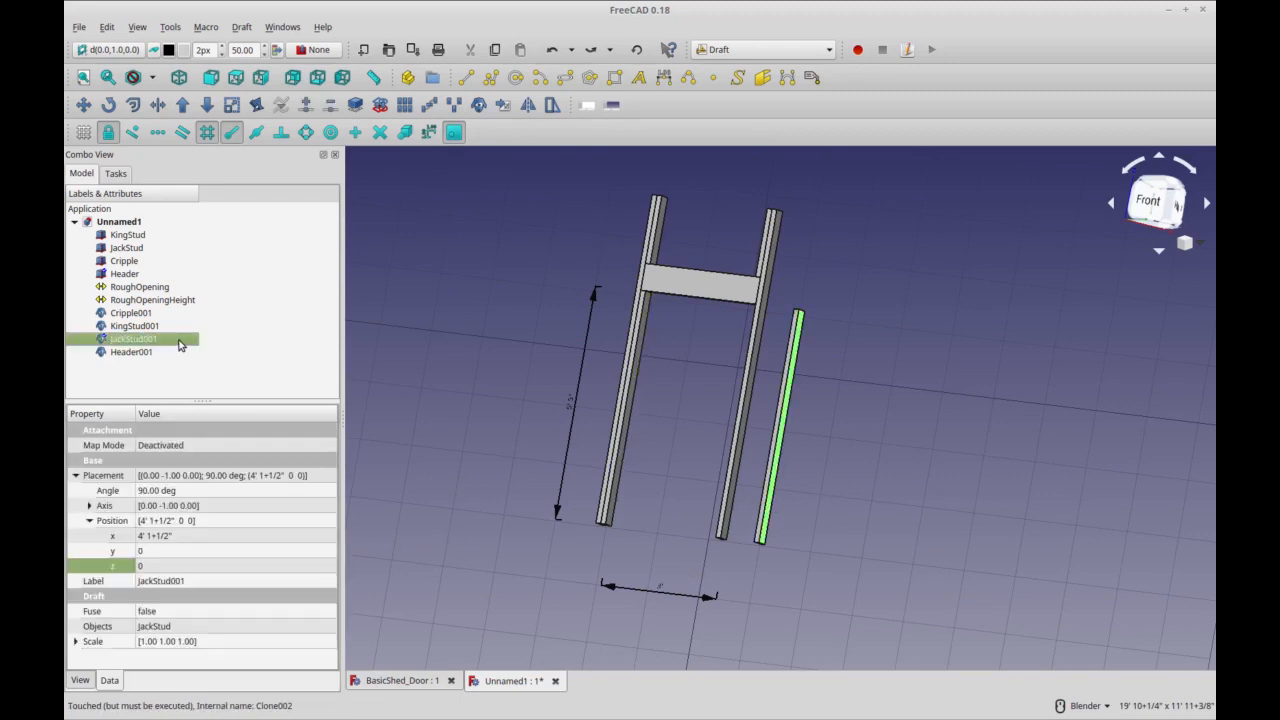
click(212, 536)
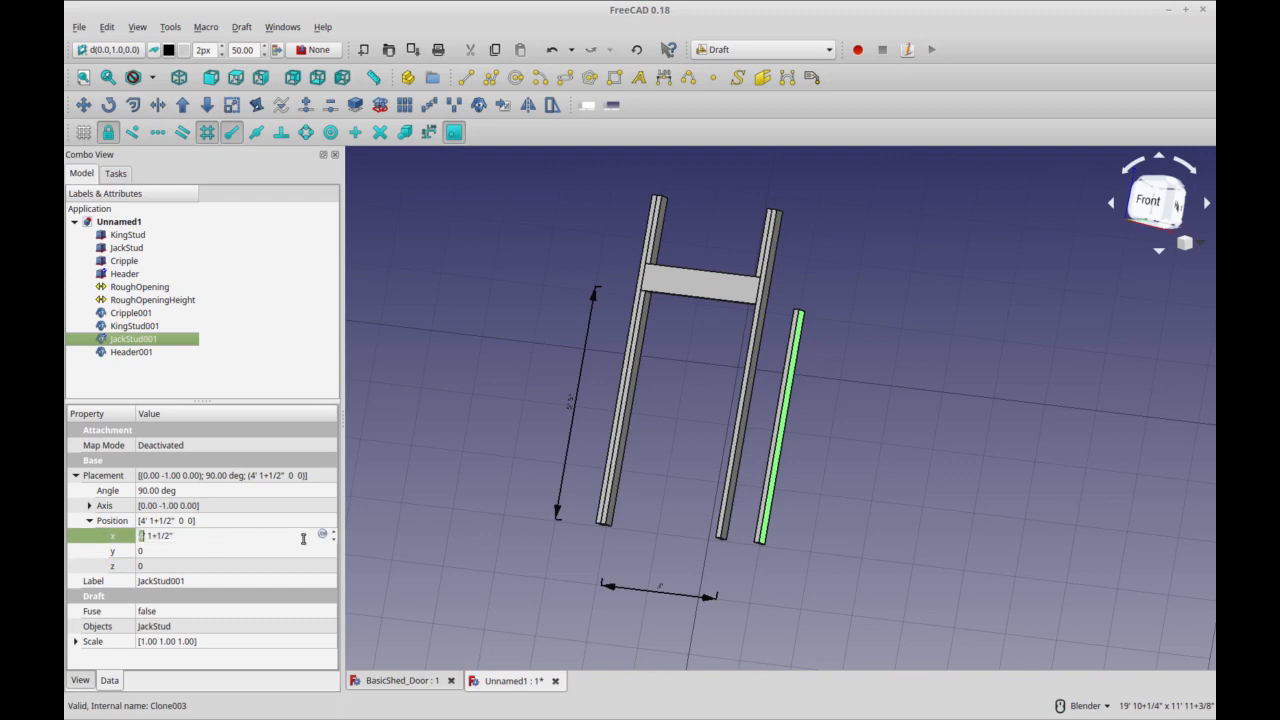
click(322, 535)
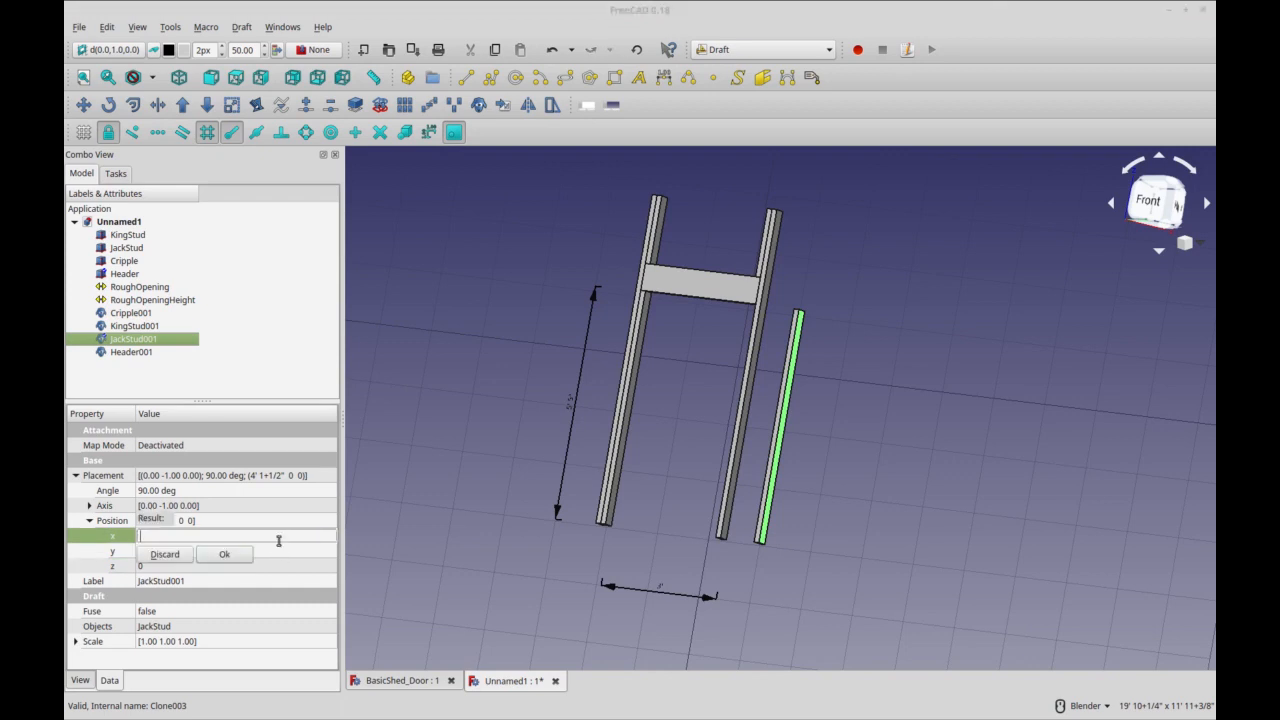
text(Rough)
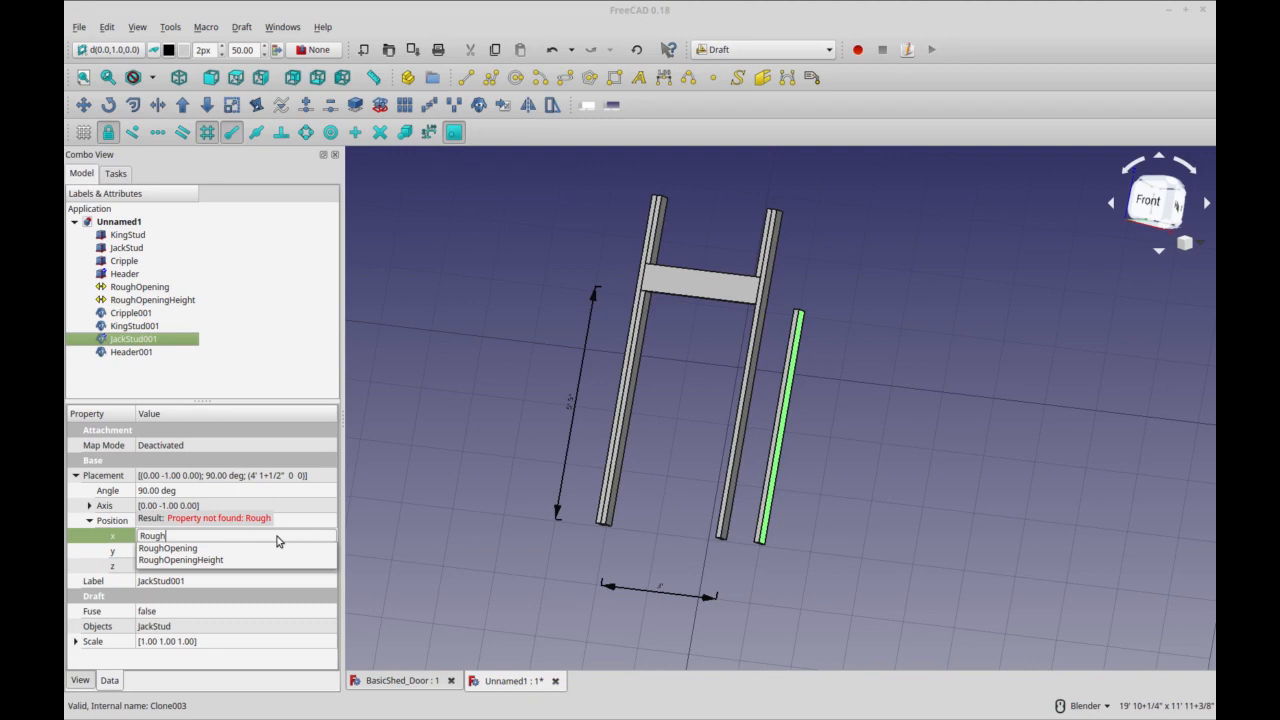
key(Down)
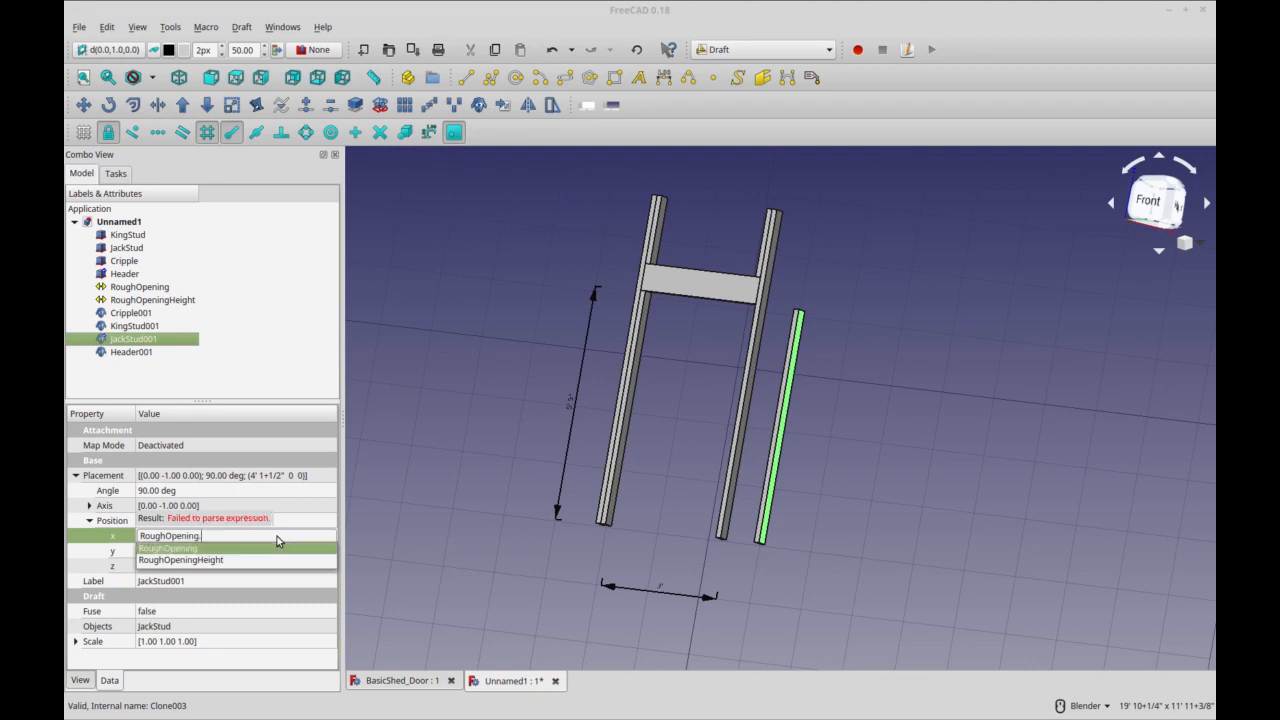
text(Dis)
key(Return)
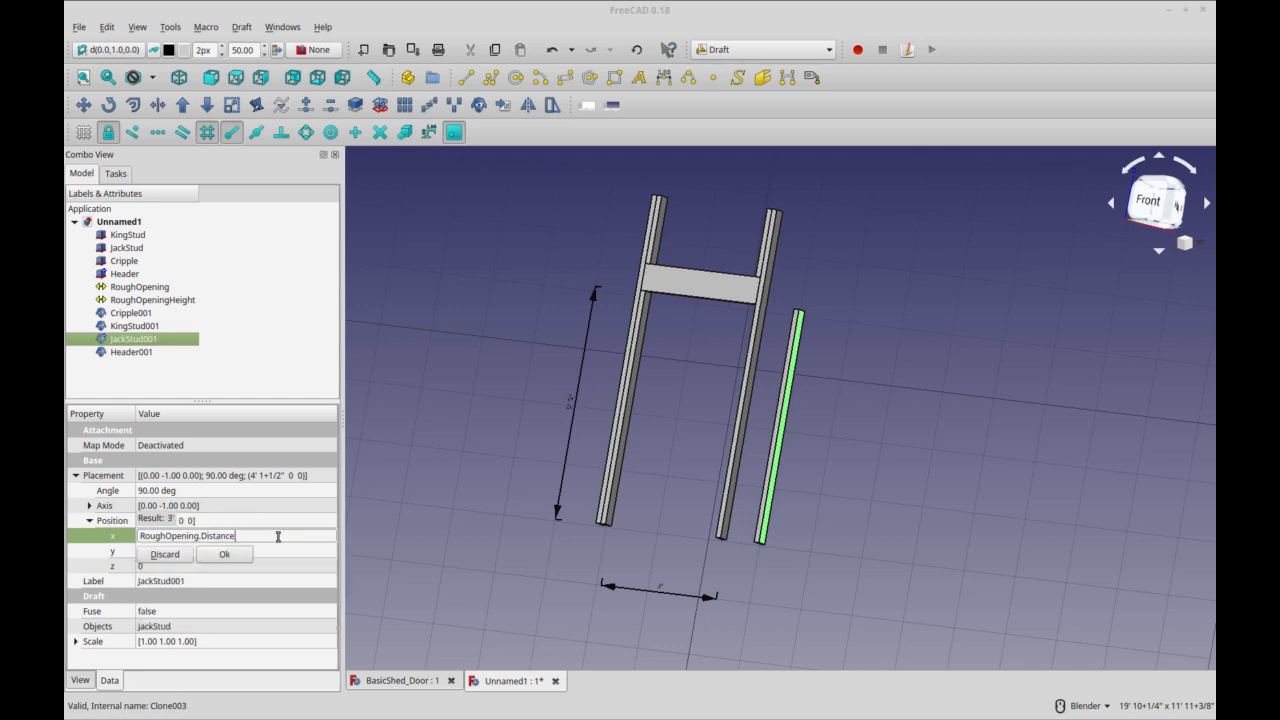
key(Return)
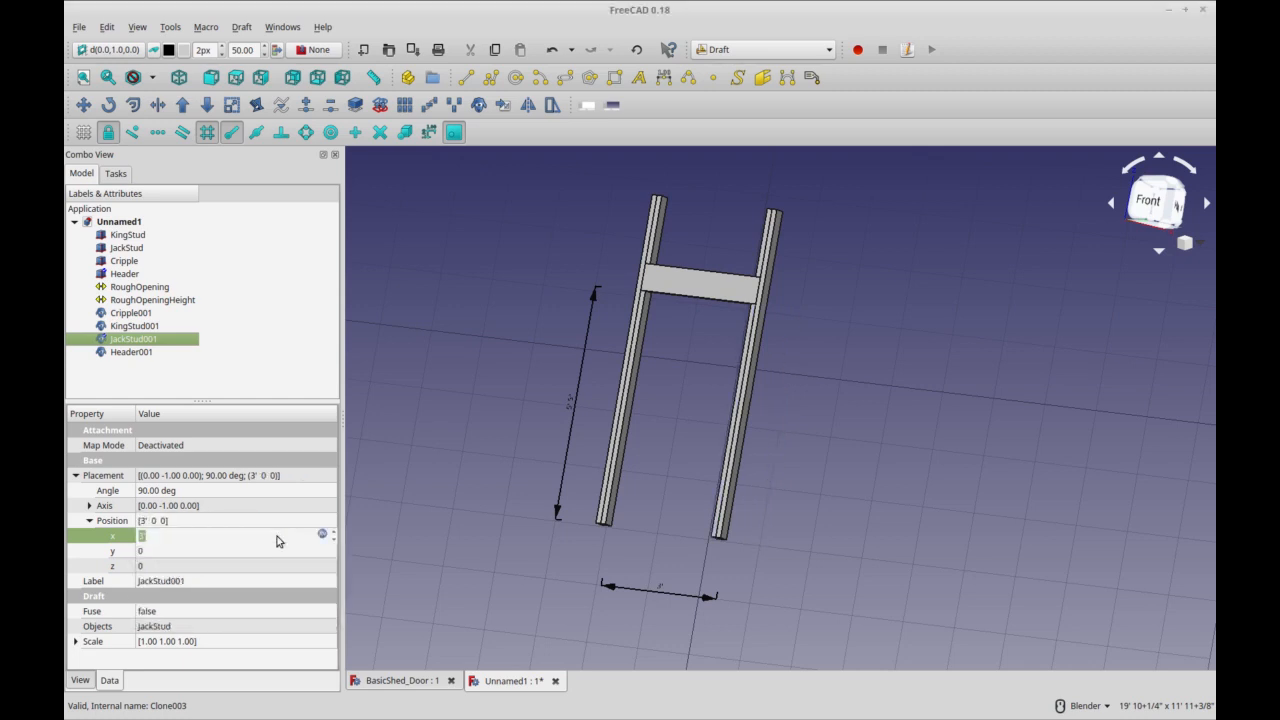
- Drive the Header's z position with the expression RoughOpeningHeight.Distance
click(729, 297)
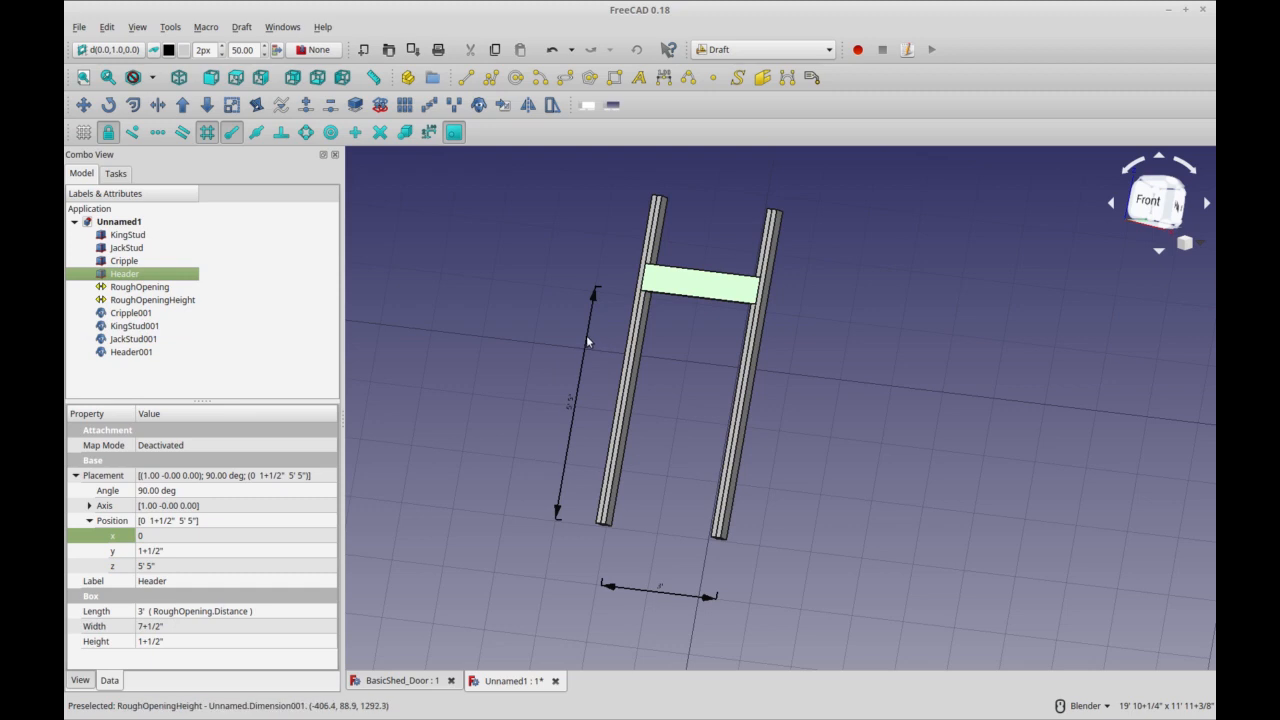
click(576, 400)
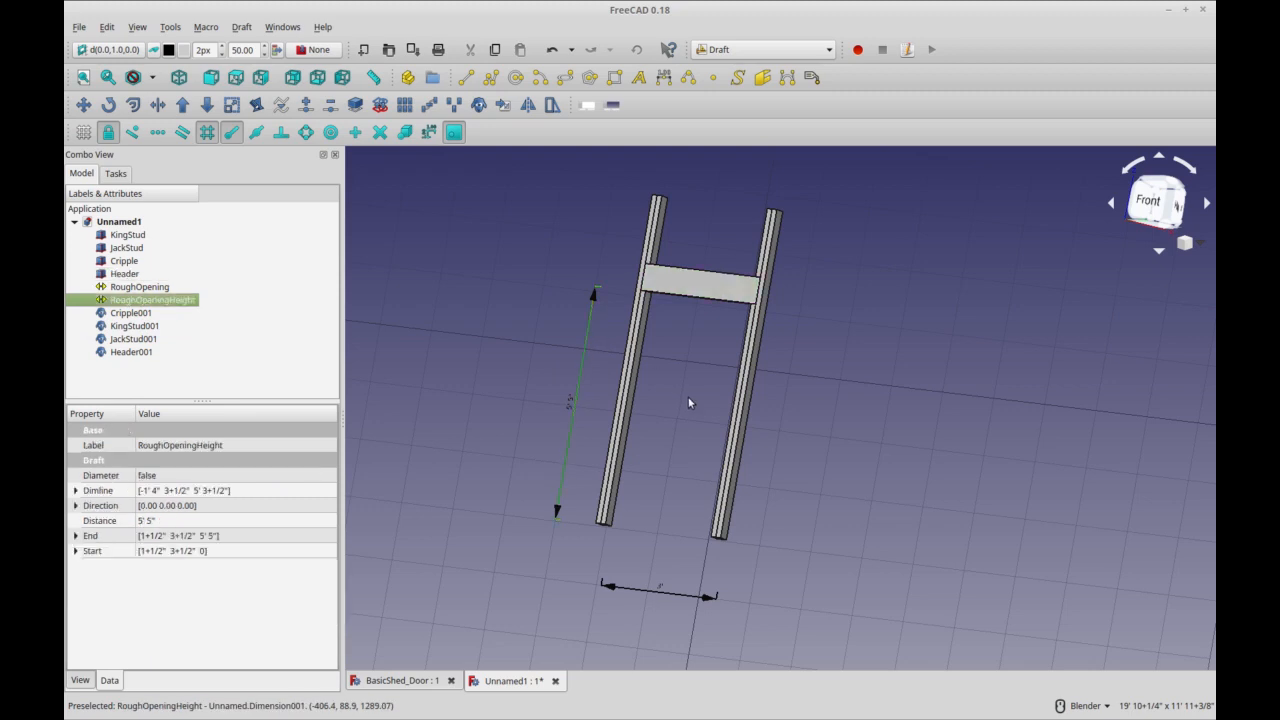
click(697, 289)
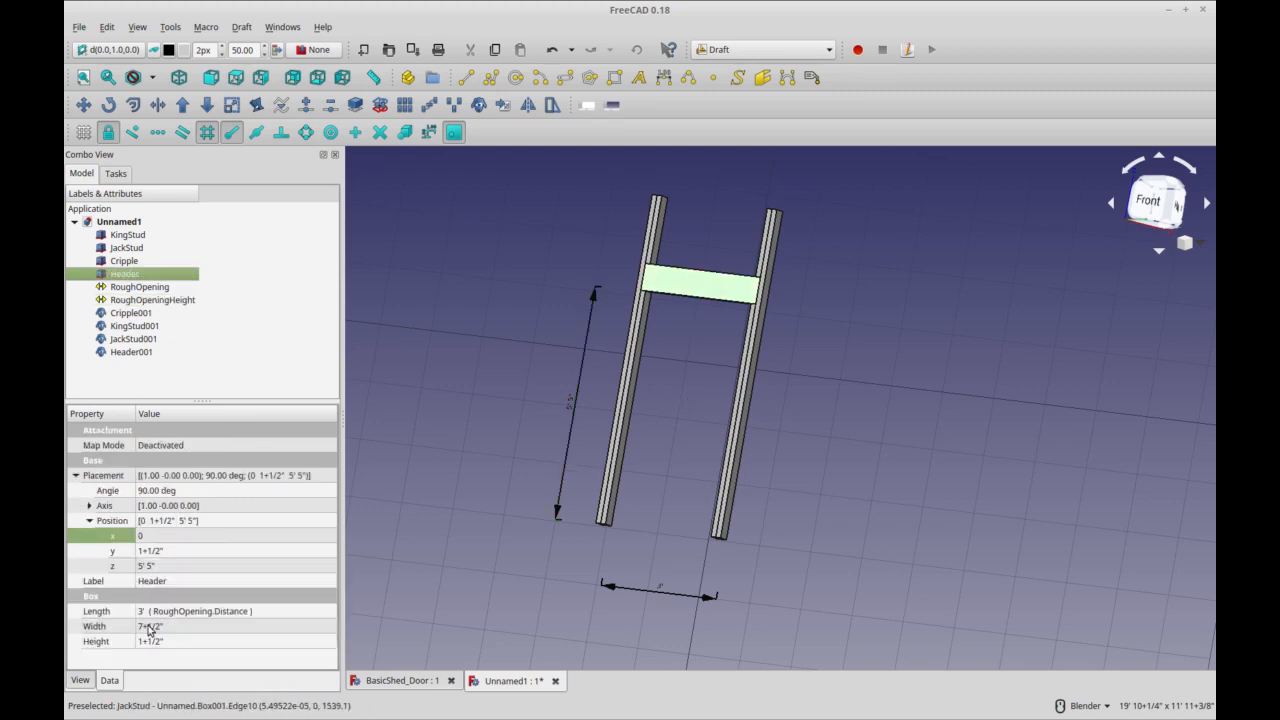
click(190, 568)
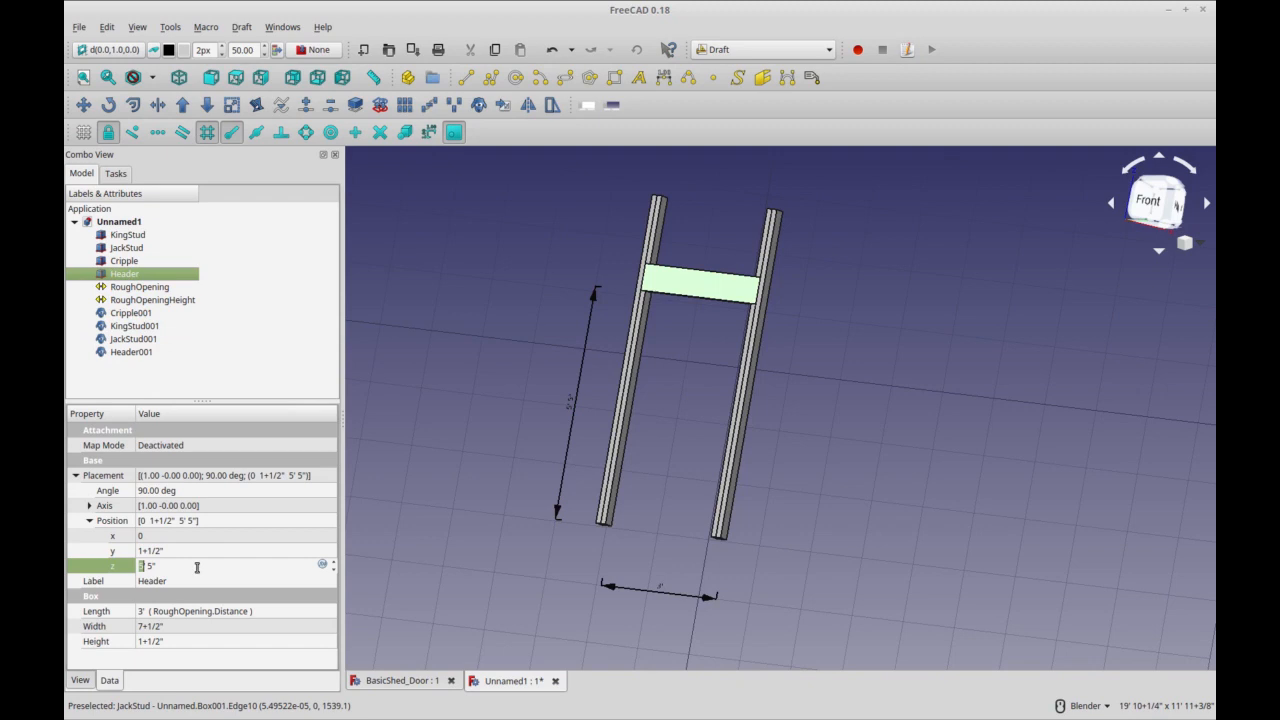
click(323, 566)
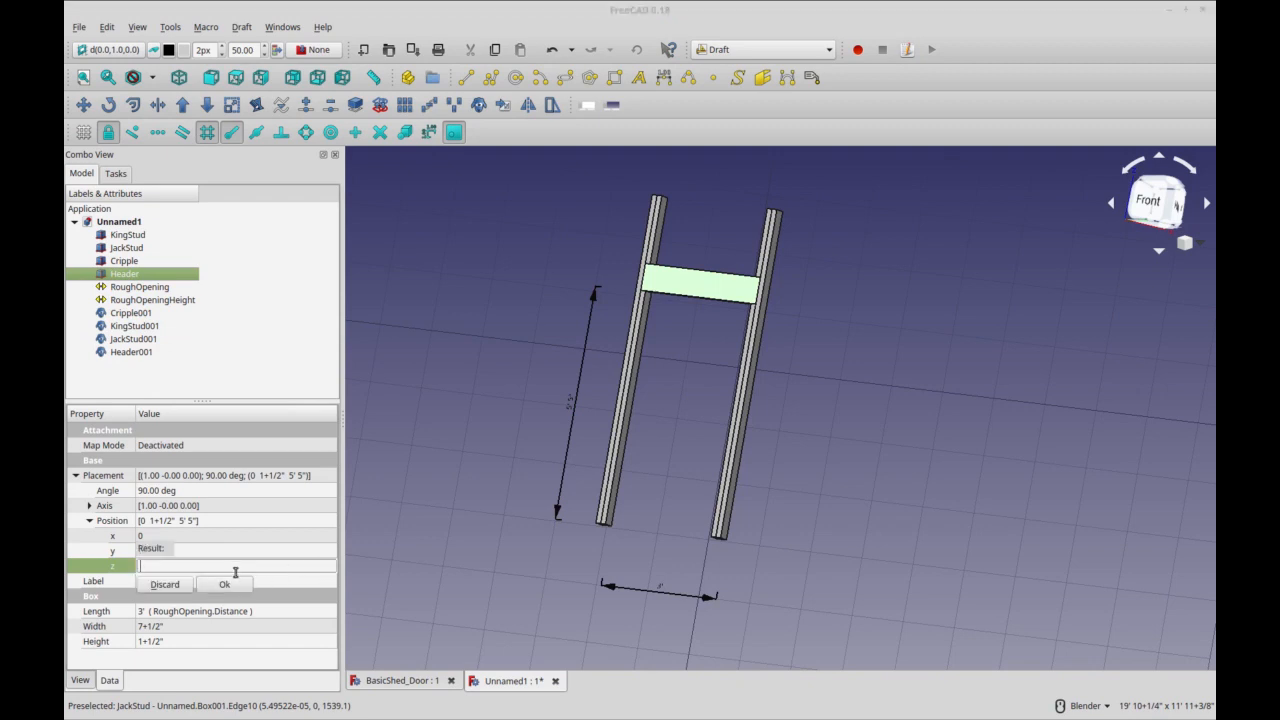
text(R)
key(Down)
key(Down)
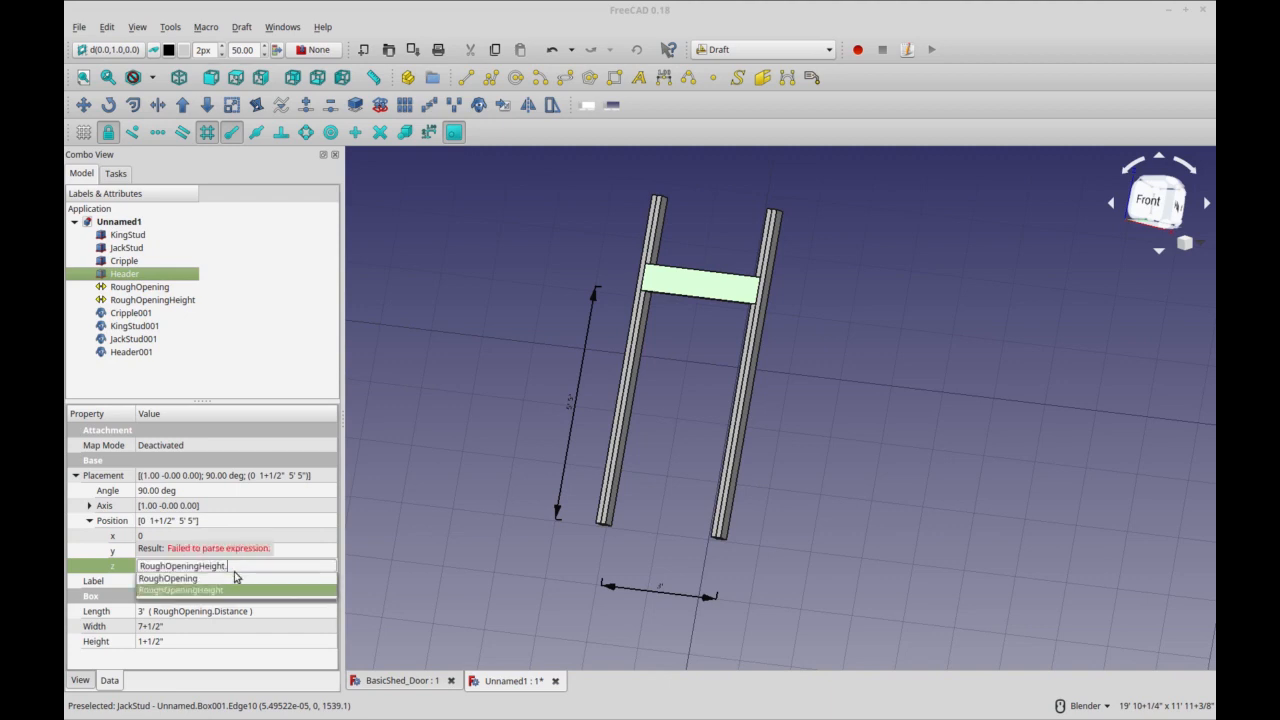
text(Distance)
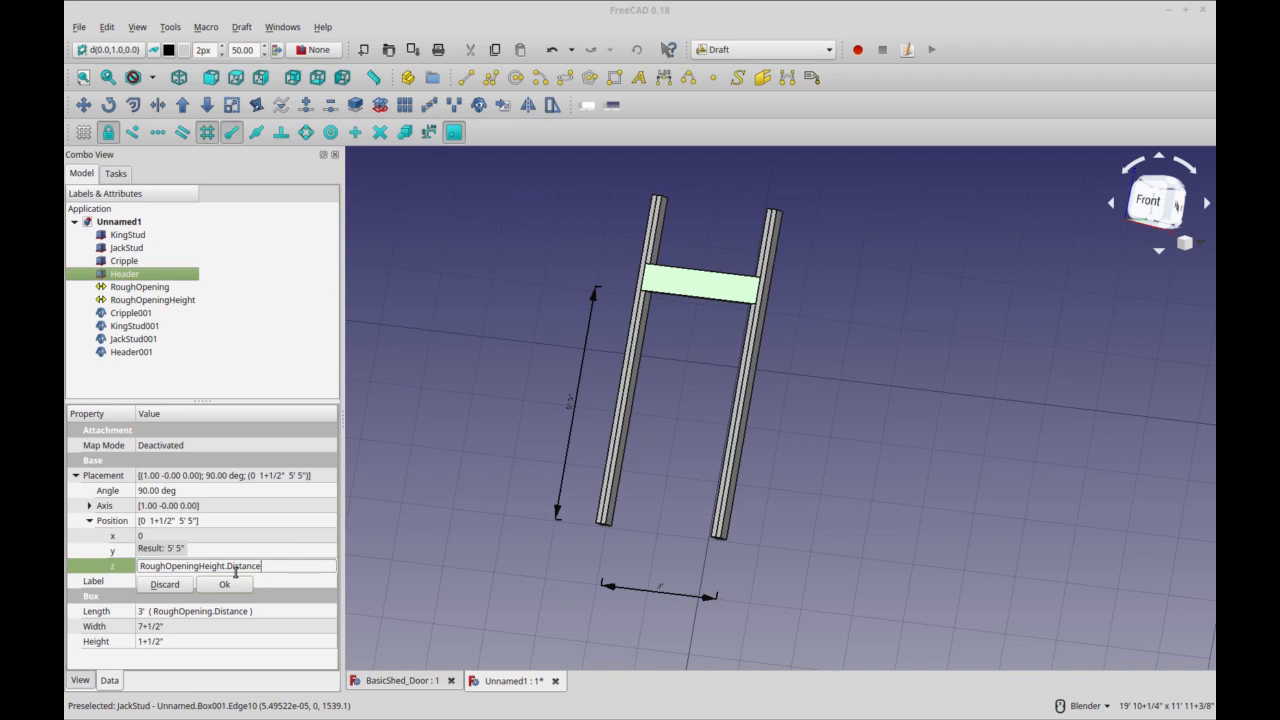
click(237, 582)
click(308, 527)
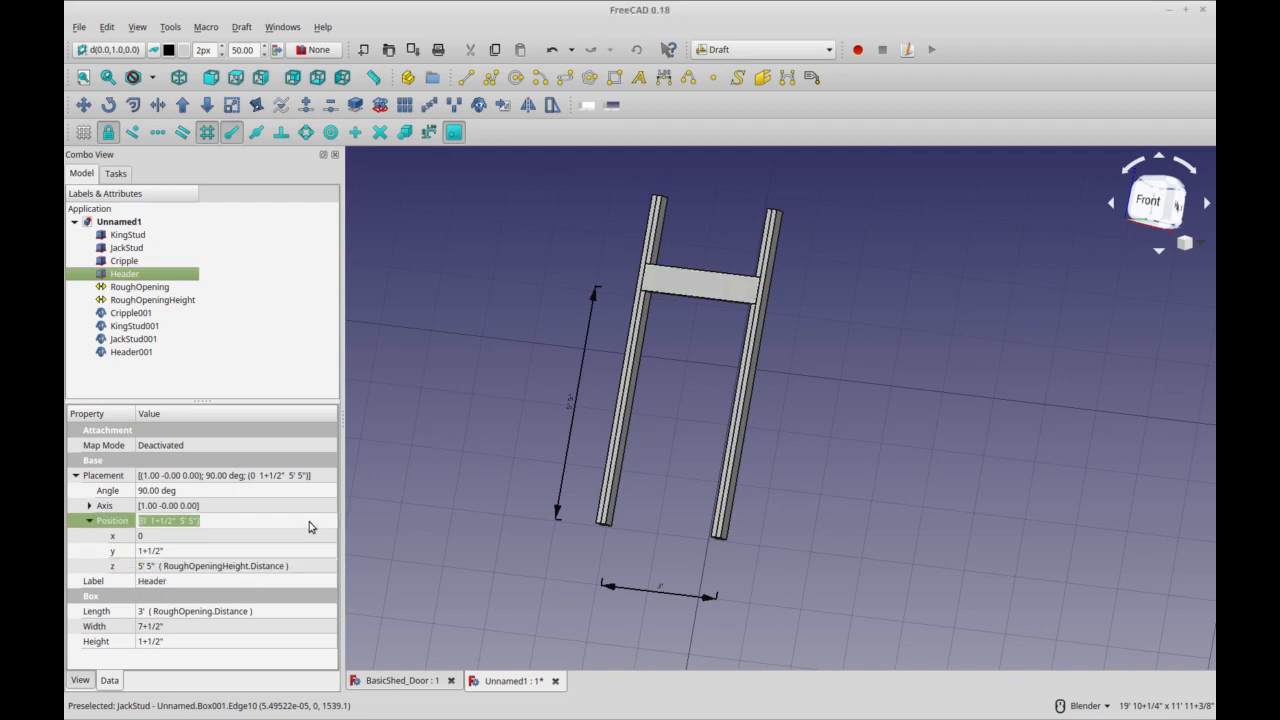
- Widen the RoughOpening dimension by setting its end point's x coordinate to 3' 6+1/2"
click(160, 289)
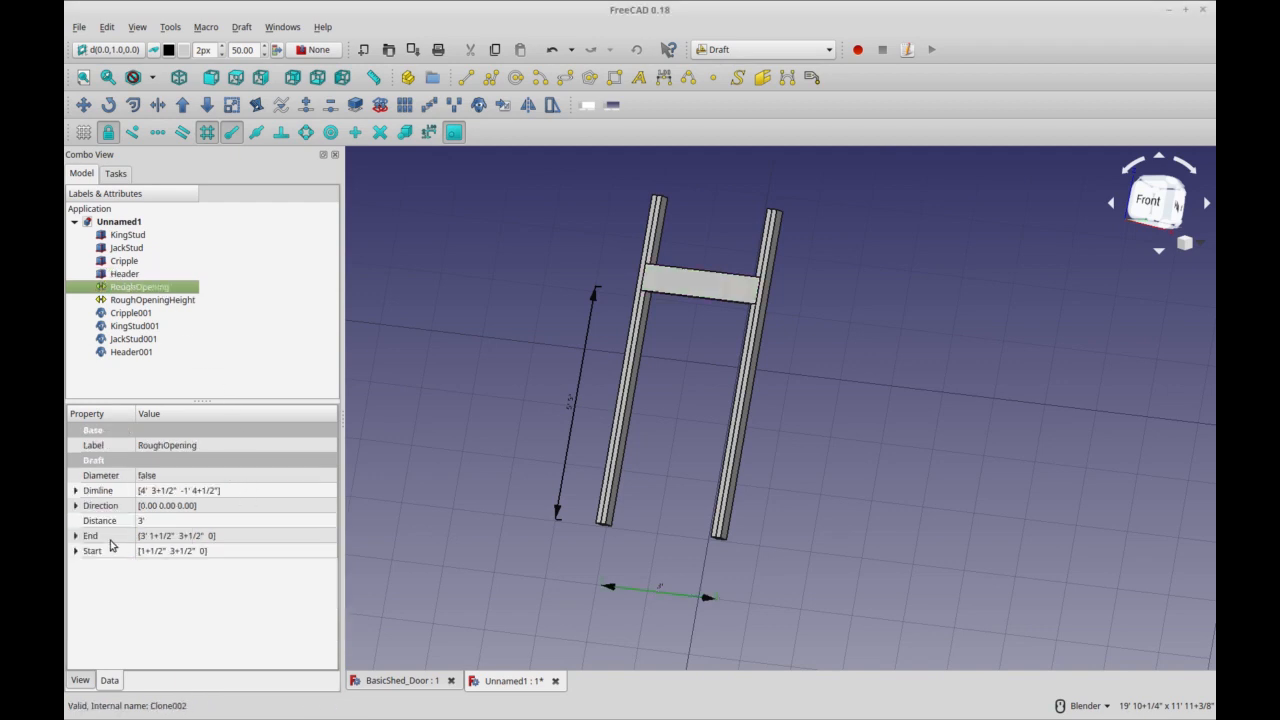
click(77, 537)
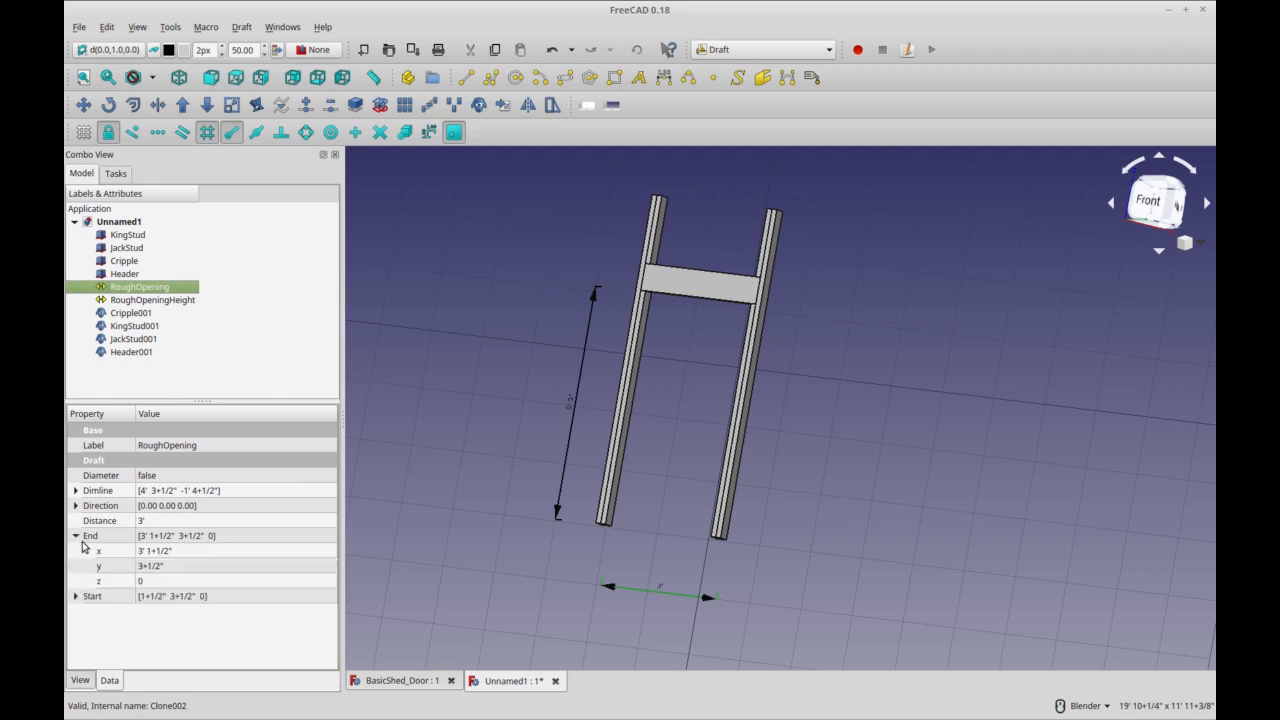
click(165, 522)
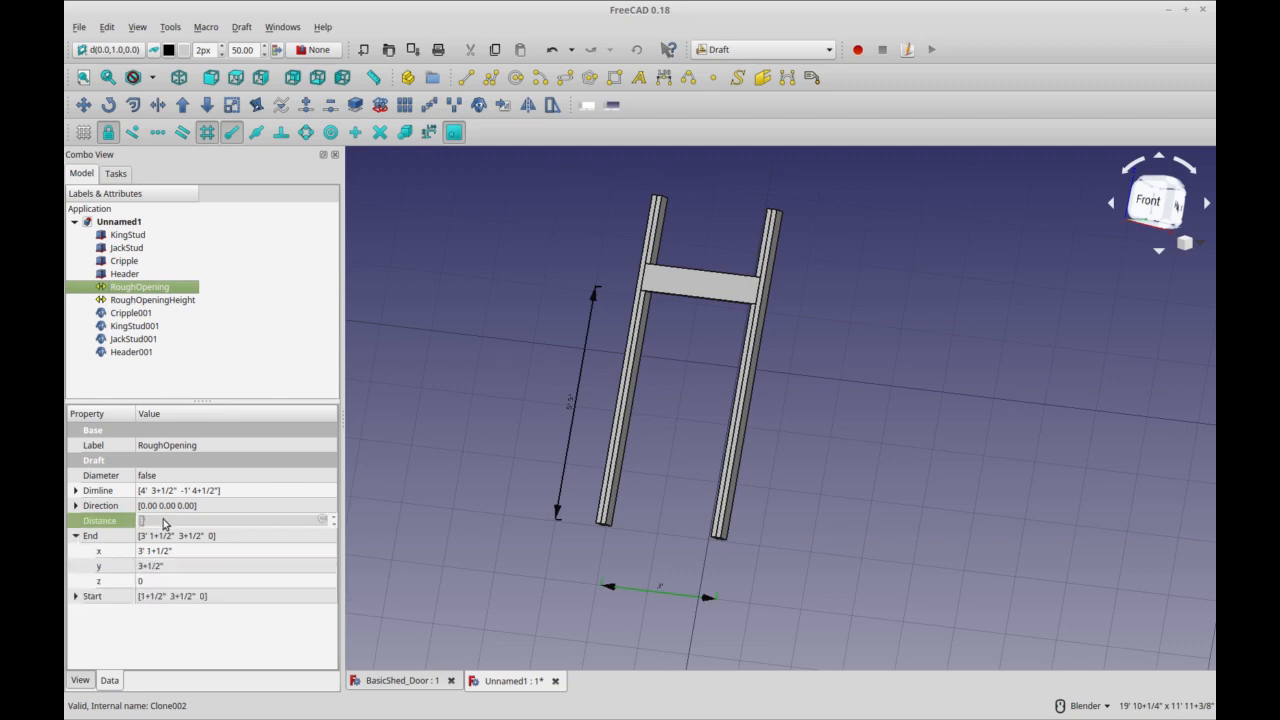
click(75, 596)
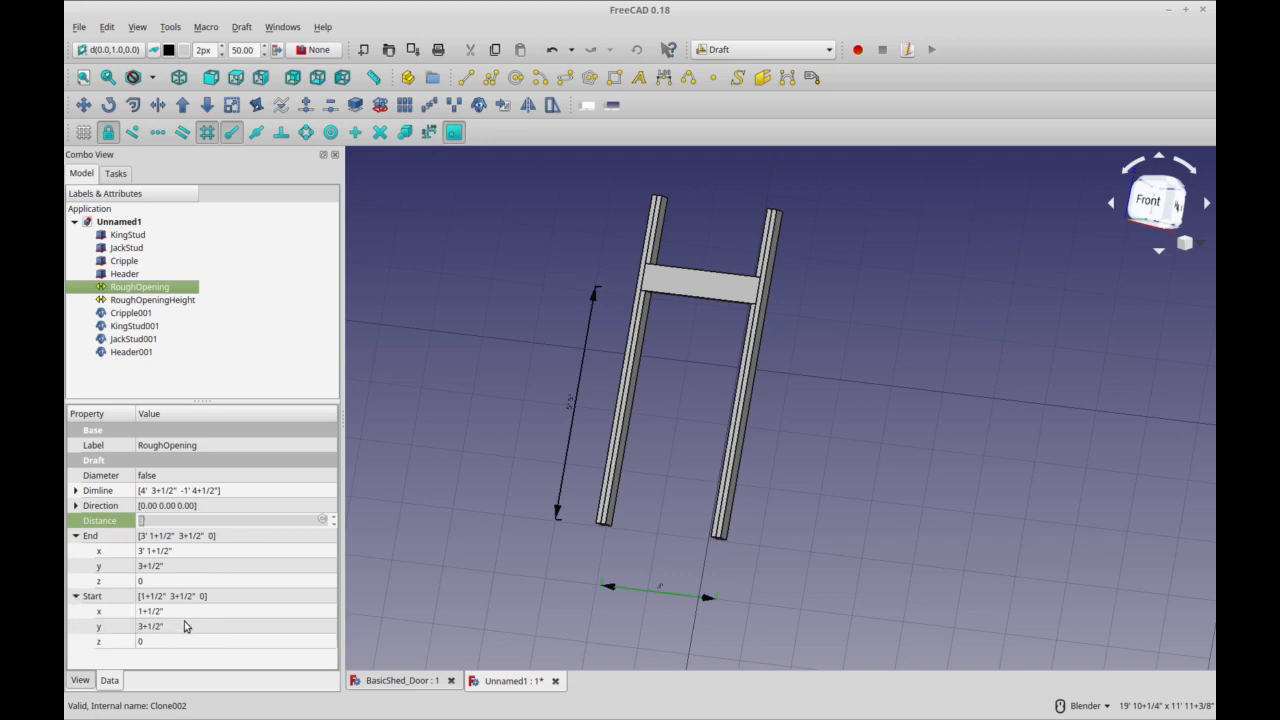
click(202, 551)
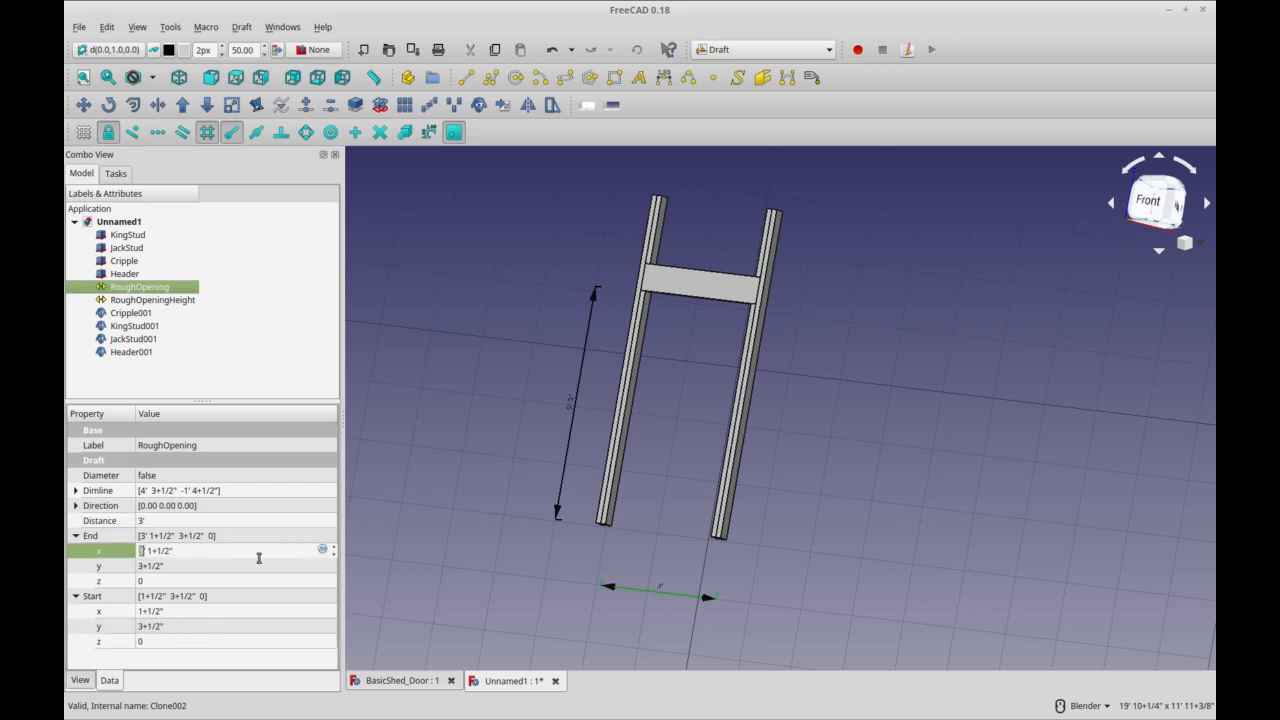
click(333, 548)
click(333, 548)
click(333, 548)
click(333, 548)
click(333, 548)
click(283, 566)
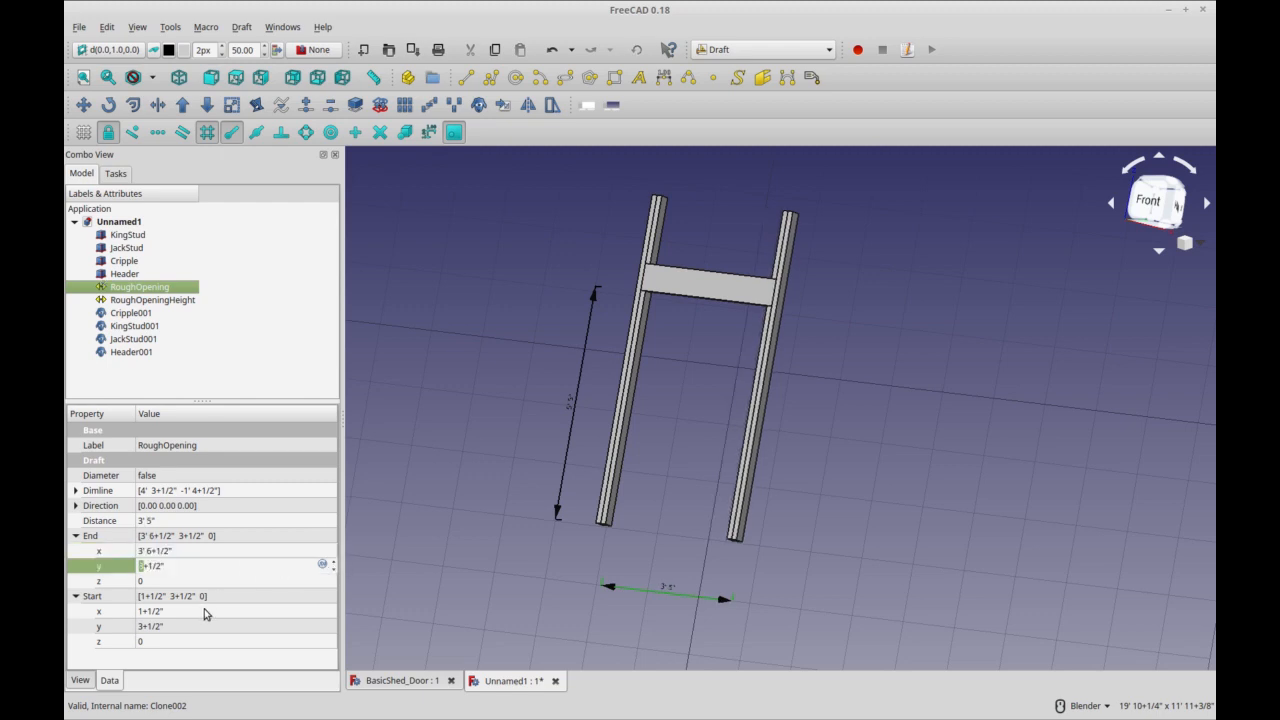
- Raise the RoughOpeningHeight dimension by setting its end point's z coordinate to 5' 9"
click(161, 302)
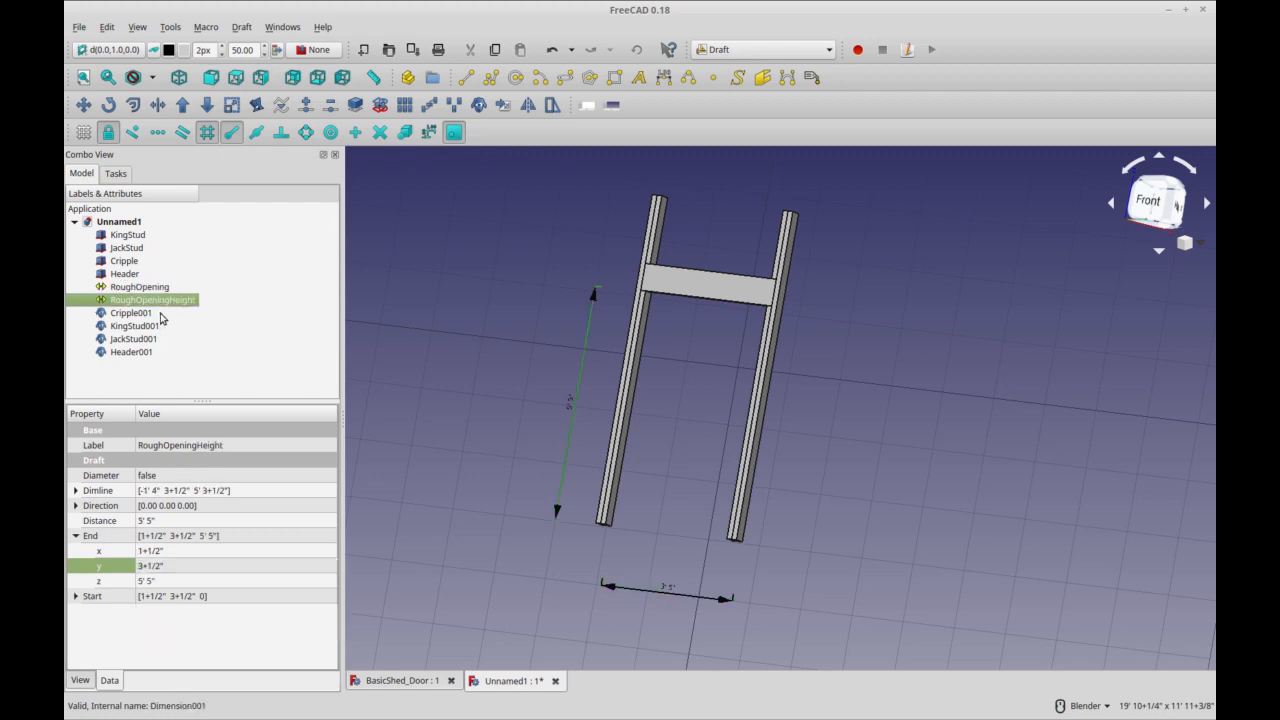
click(198, 553)
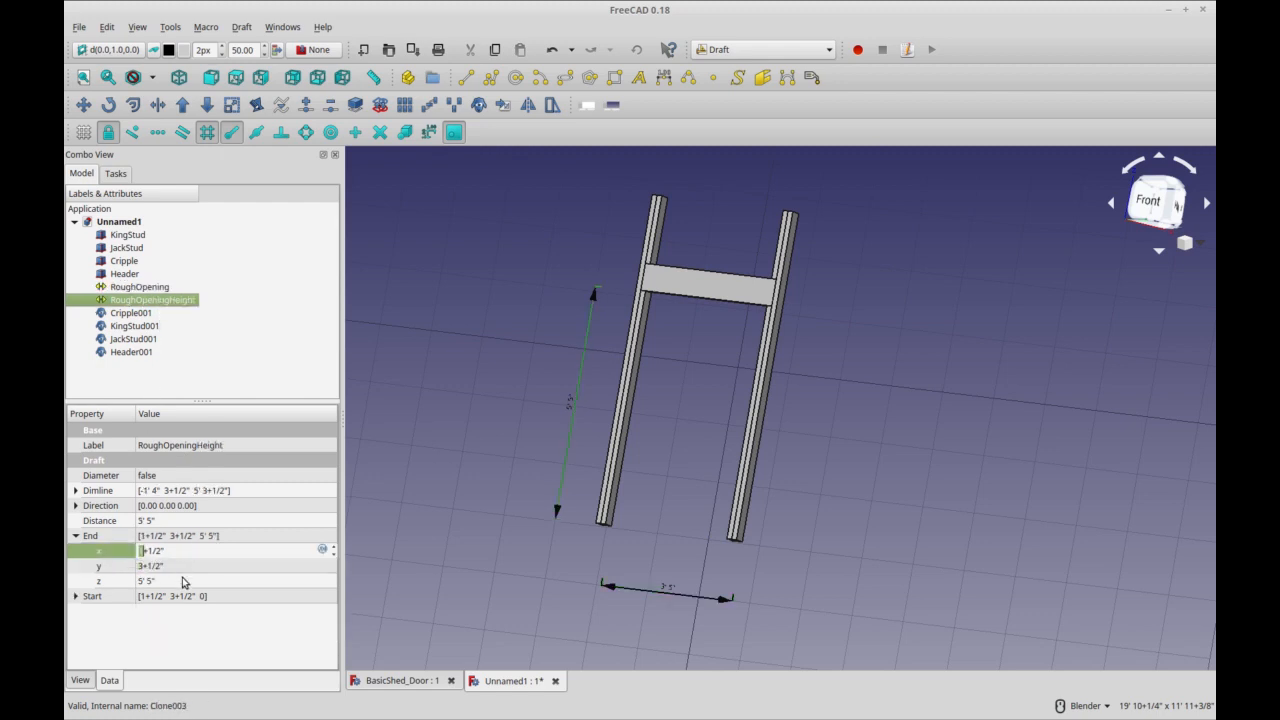
click(184, 583)
click(334, 577)
click(334, 577)
click(334, 577)
click(334, 577)
click(317, 566)
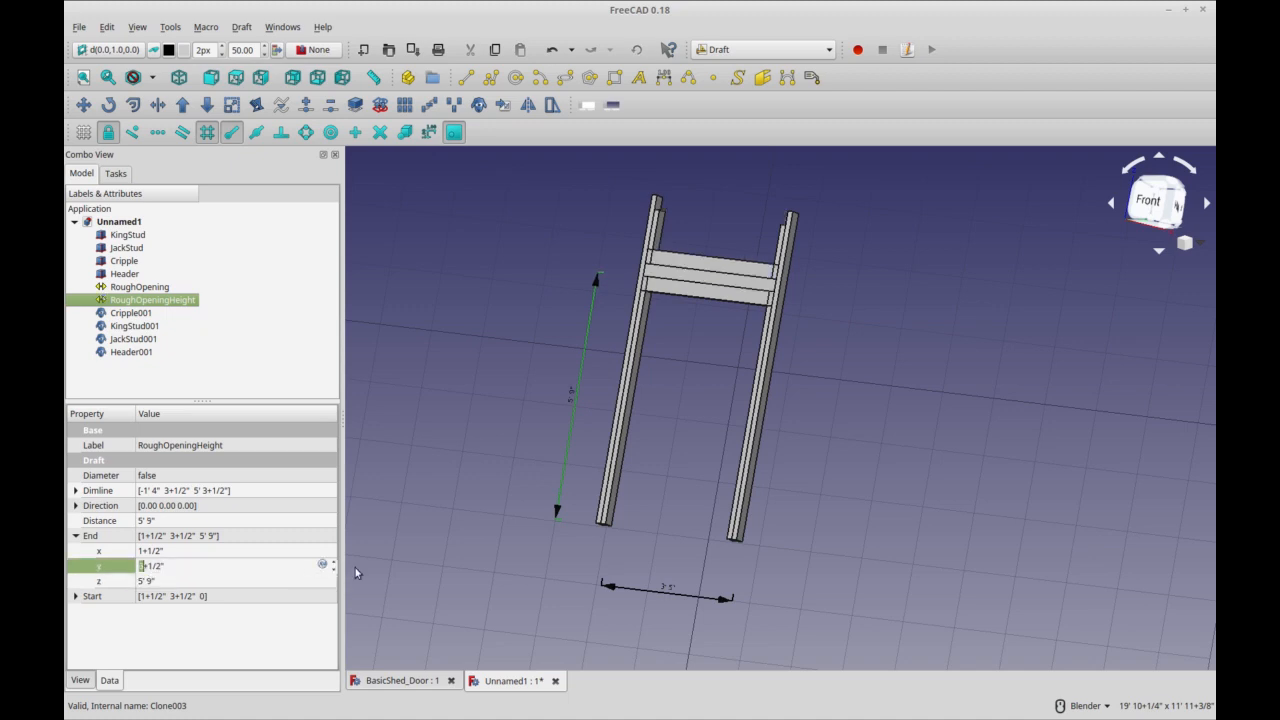
- Transform the cloned Header along its local z axis to separate it in depth from the original Header
click(777, 485)
middle_drag(791, 451, 709, 327)
click(716, 299)
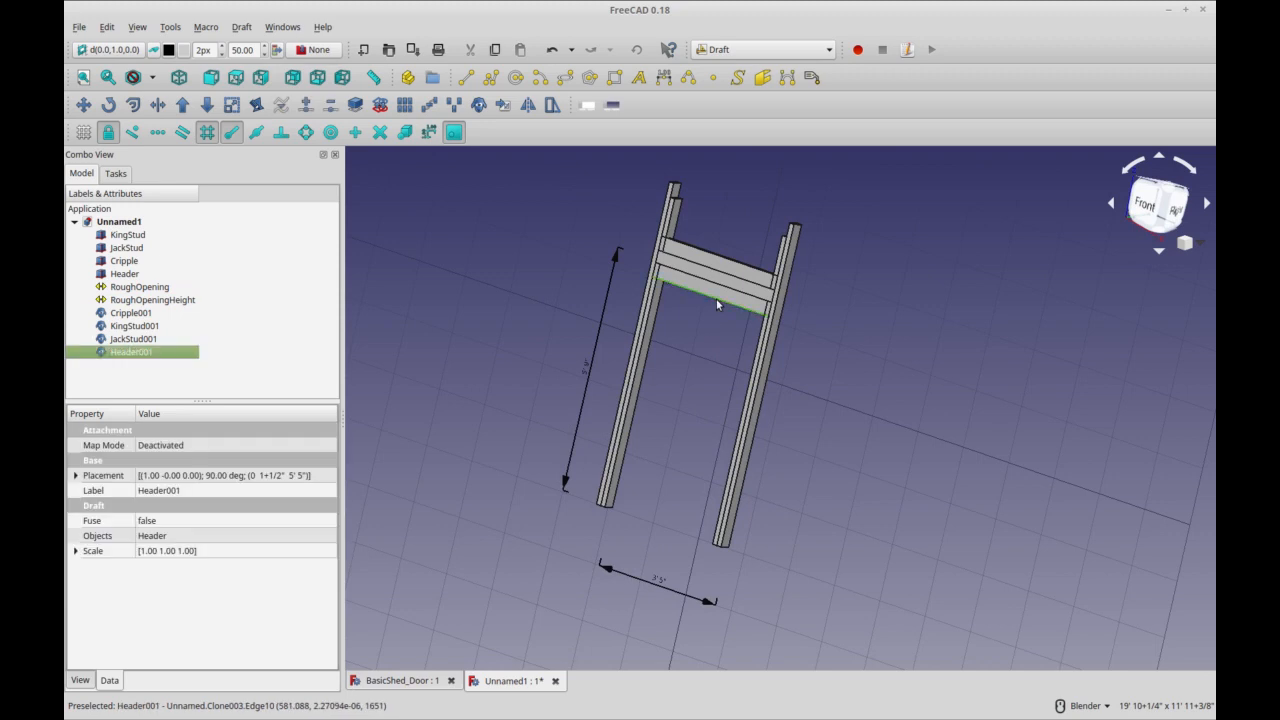
right_click(192, 360)
click(193, 364)
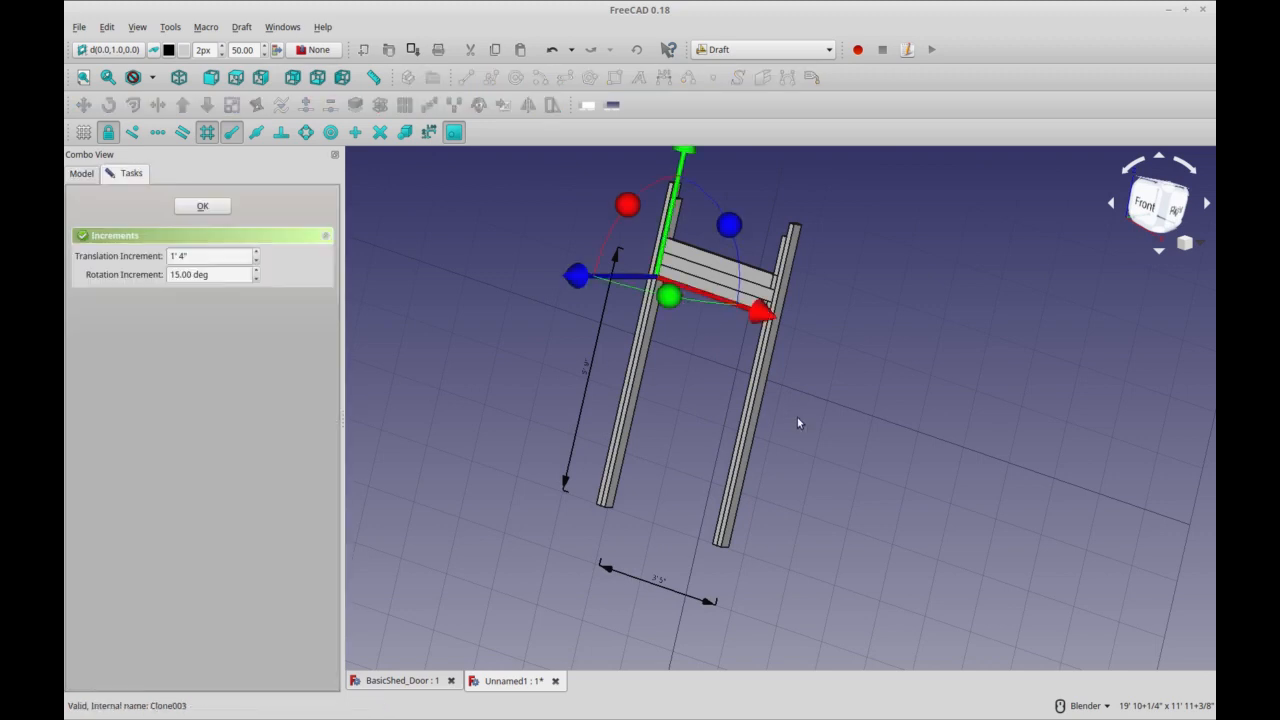
middle_drag(797, 420, 655, 380)
drag(573, 287, 626, 272)
click(201, 207)
- Drive the original Cripple's z position with the expression JackStud.Length + Header.Width
middle_drag(564, 410, 700, 268)
click(688, 225)
middle_drag(903, 475, 837, 474)
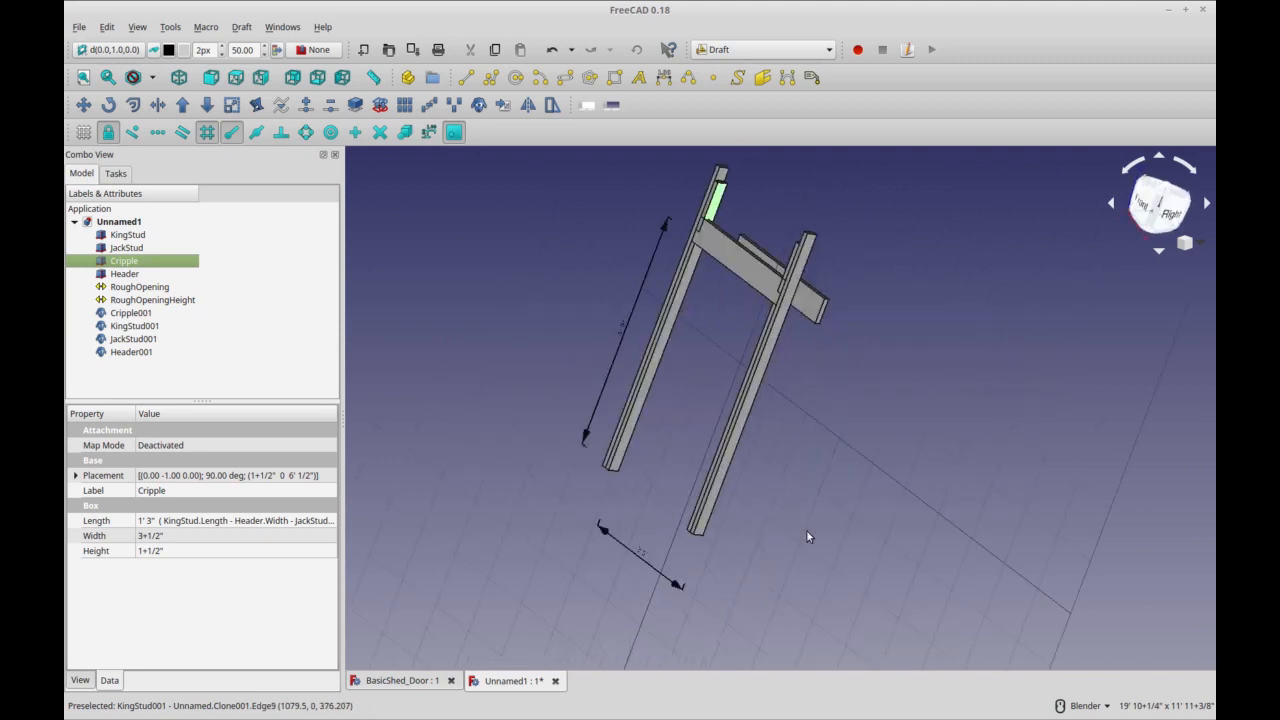
middle_drag(806, 530, 835, 461)
middle_drag(620, 512, 632, 512)
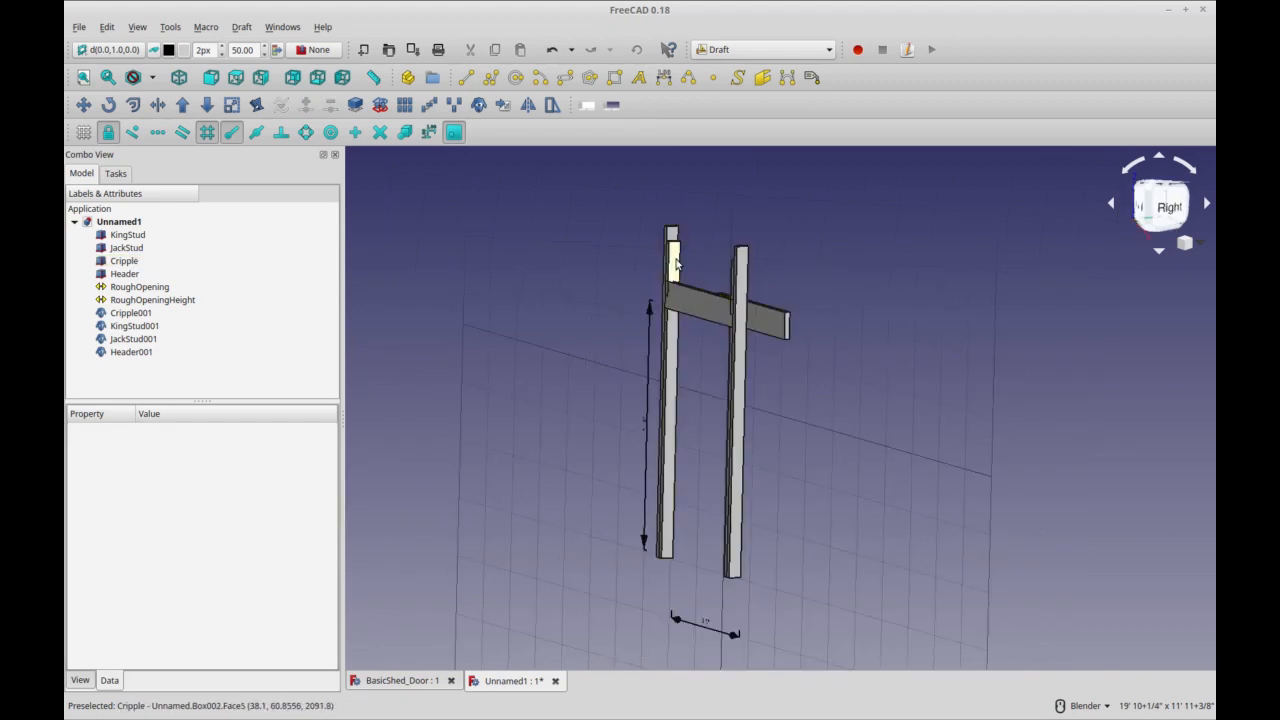
click(677, 265)
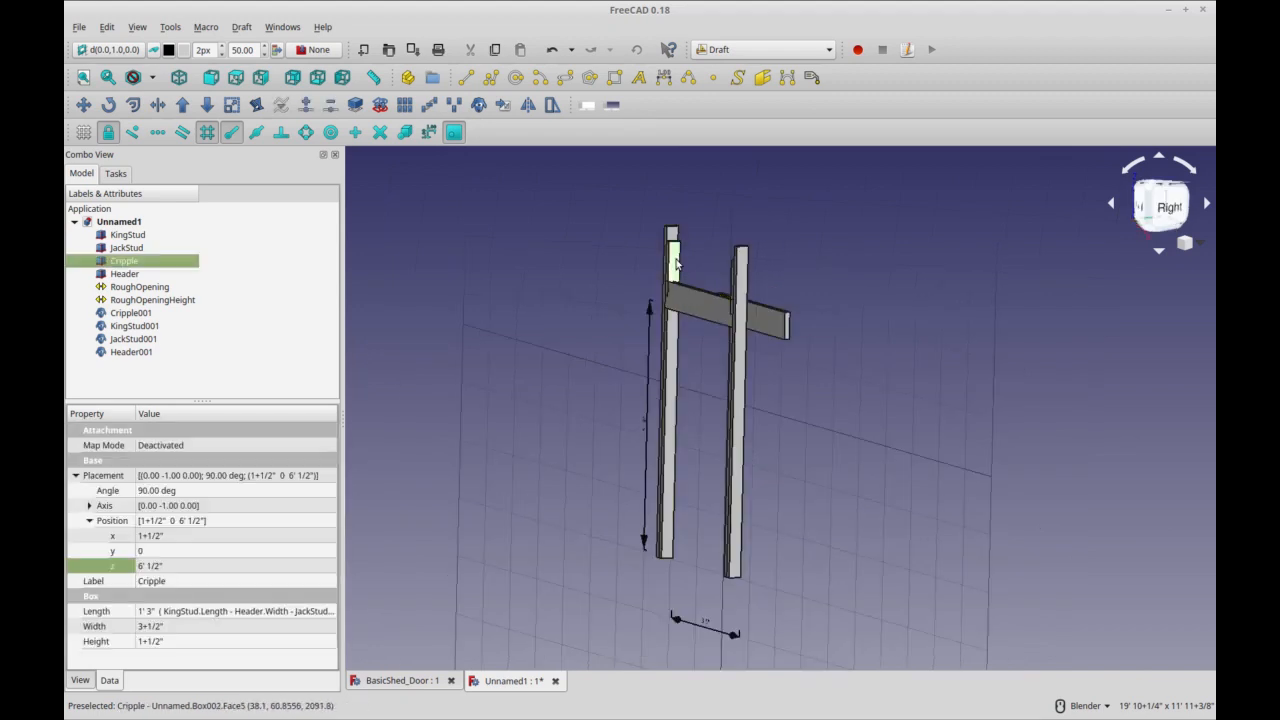
click(212, 568)
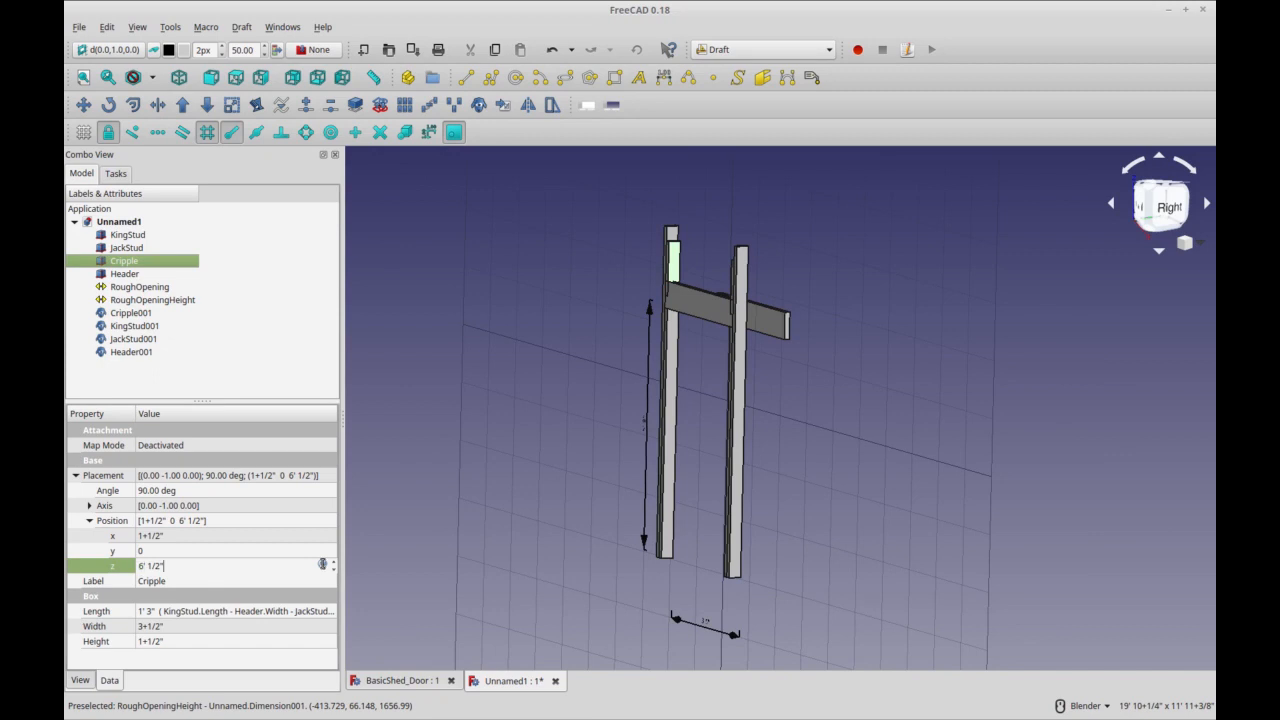
click(322, 564)
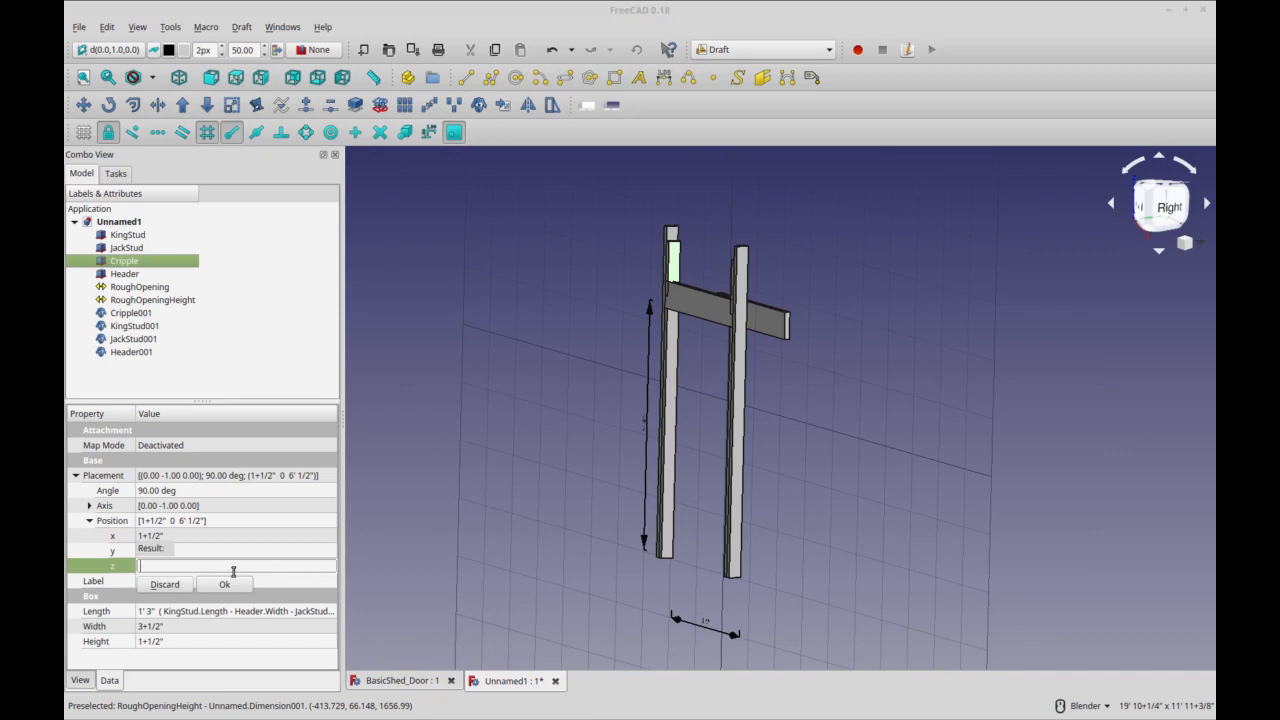
text(JackStud.)
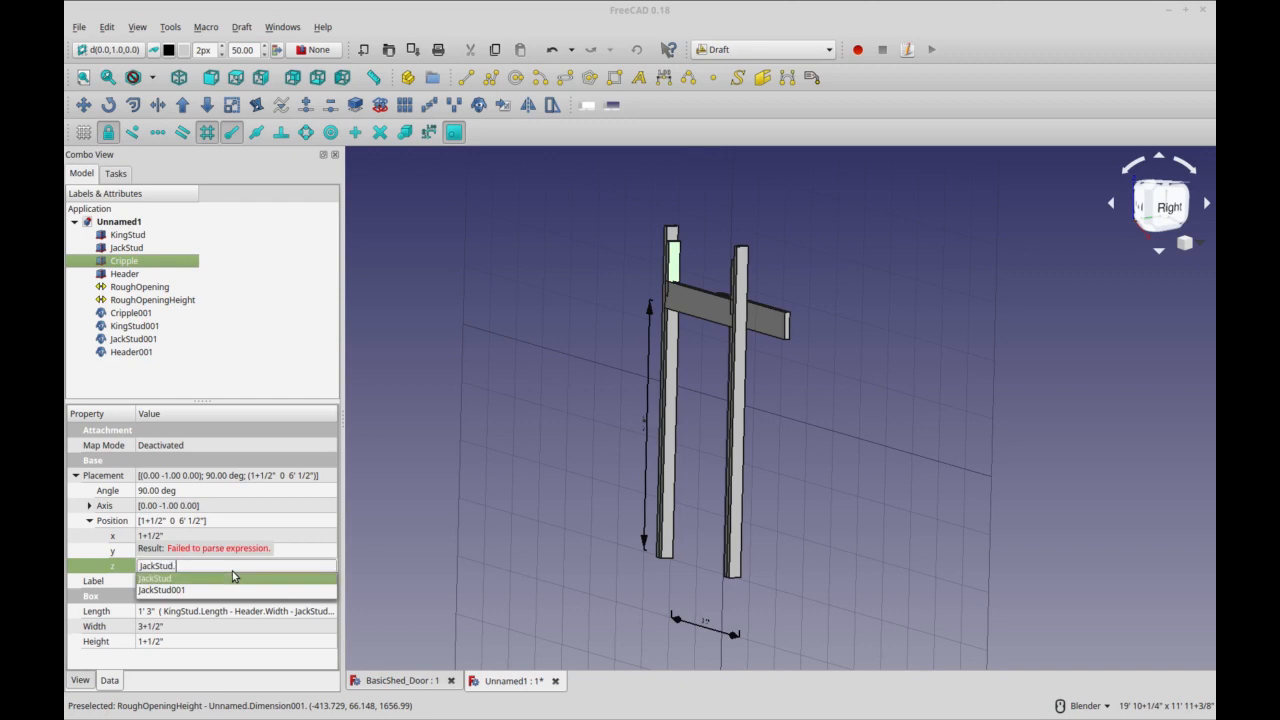
text(Lenght +)
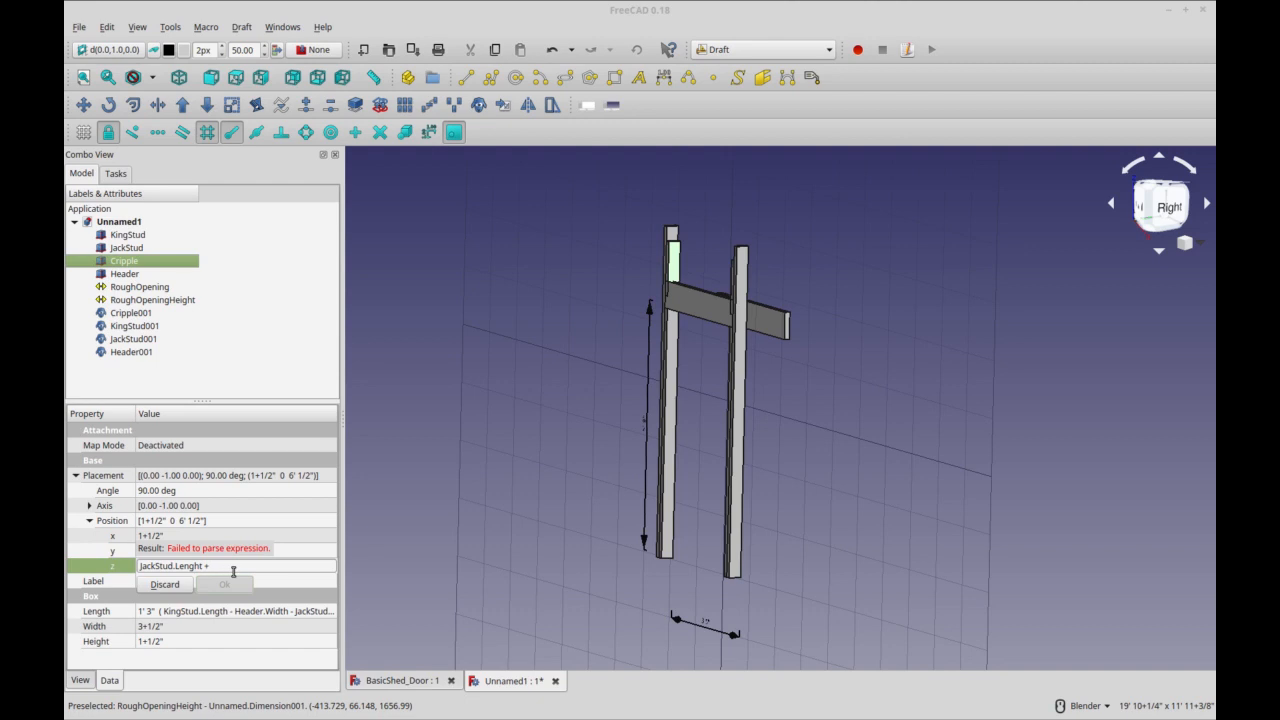
key(BackSpace)
key(BackSpace)
key(BackSpace)
key(BackSpace)
key(BackSpace)
text(th +He)
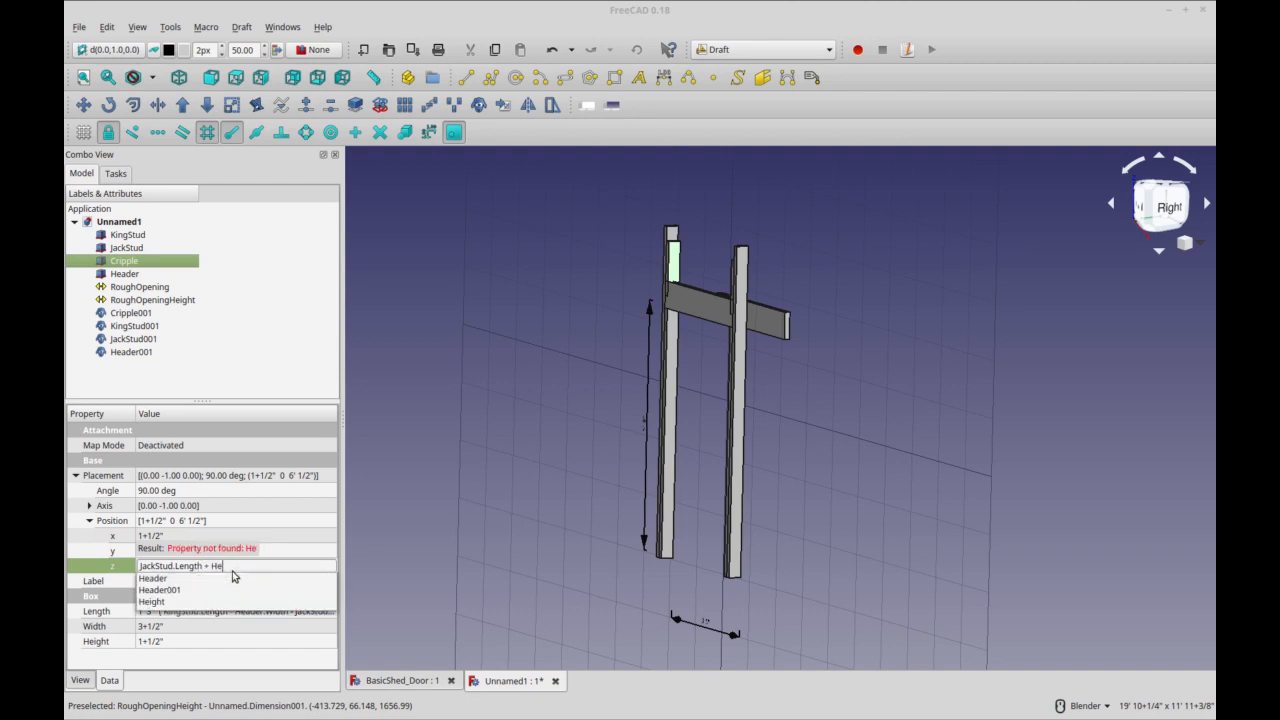
text(ader..)
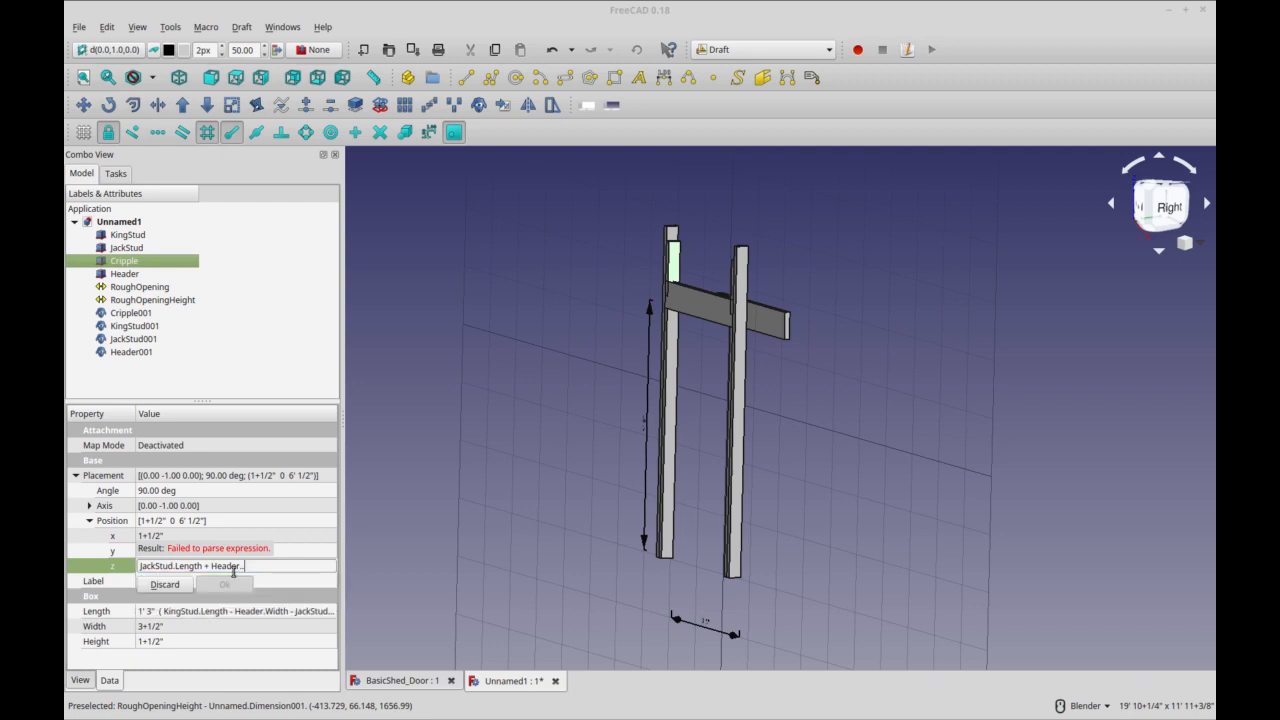
text(idth)
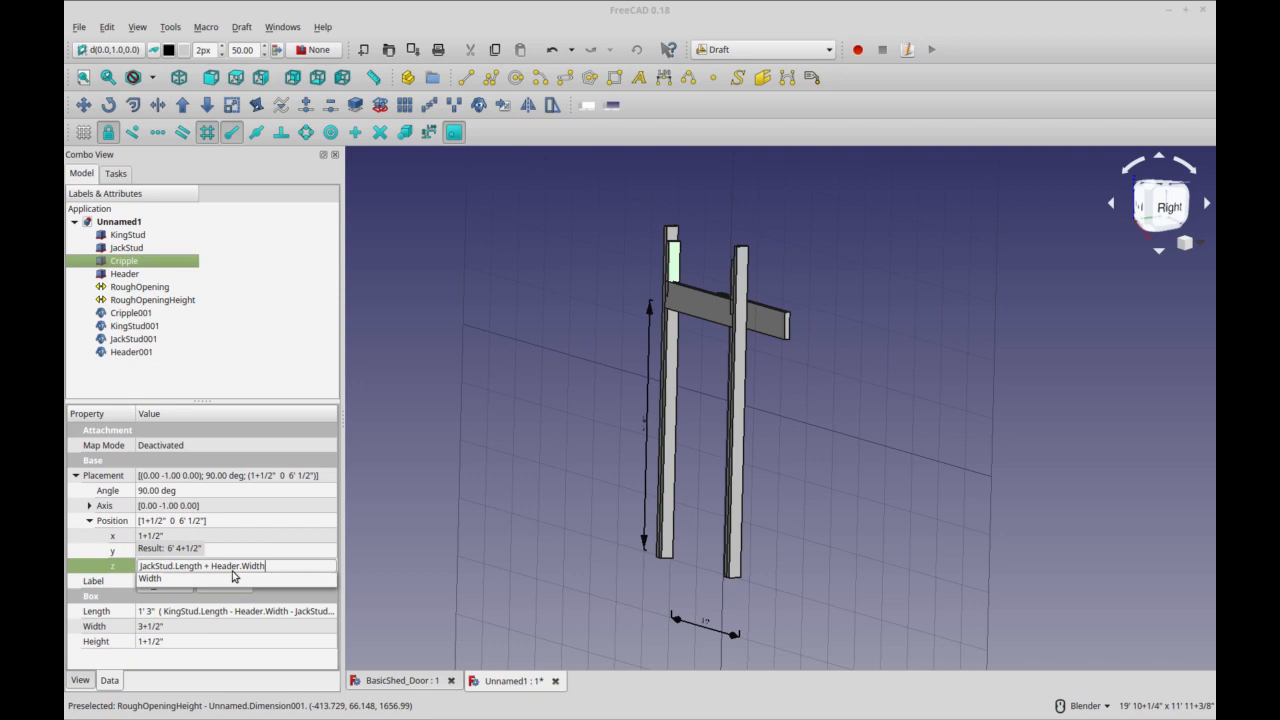
key(Down)
key(Return)
key(Return)
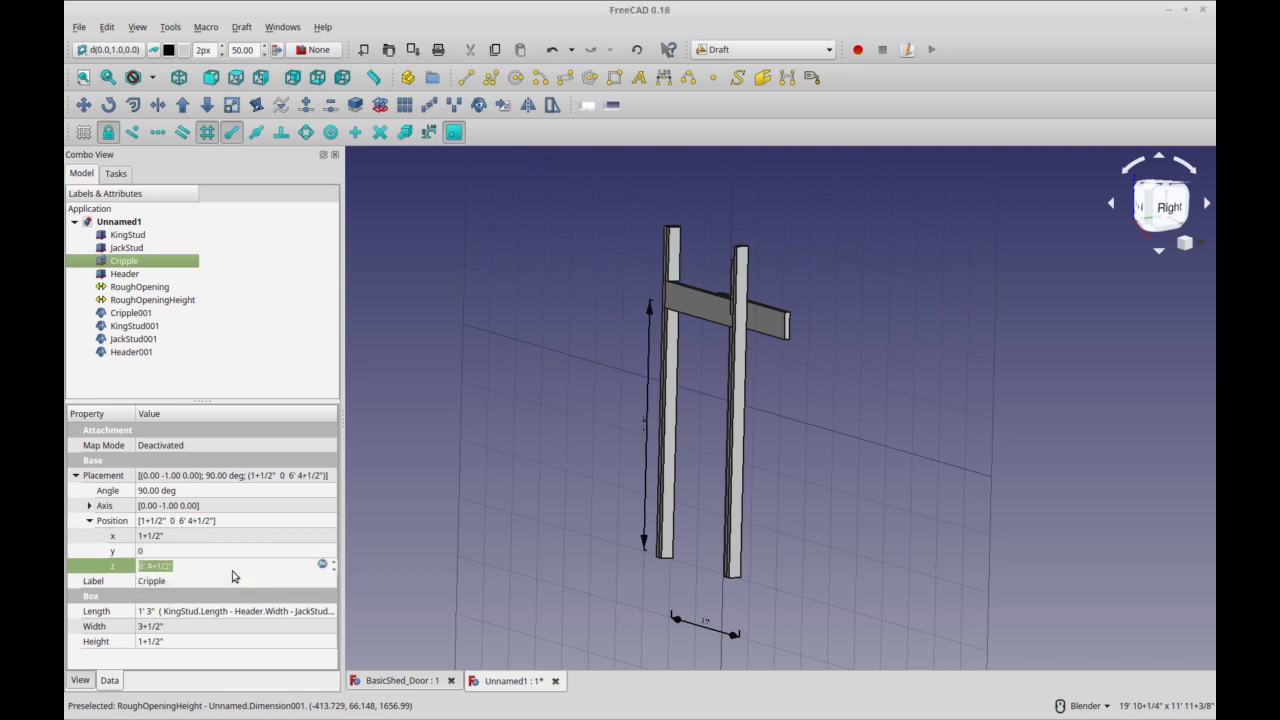
click(215, 581)
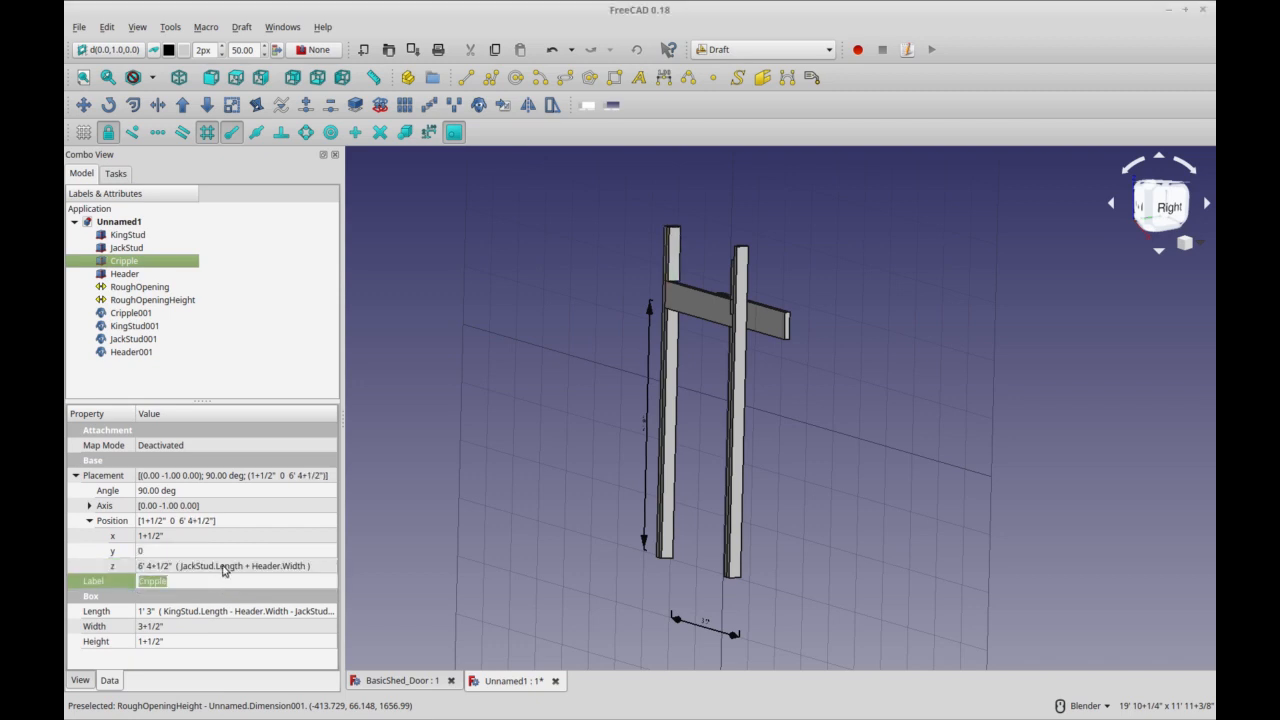
- Inspect the JackStud and the cloned Cripple in the frame, and check the cloned Cripple's placement
click(668, 420)
middle_drag(668, 420, 750, 388)
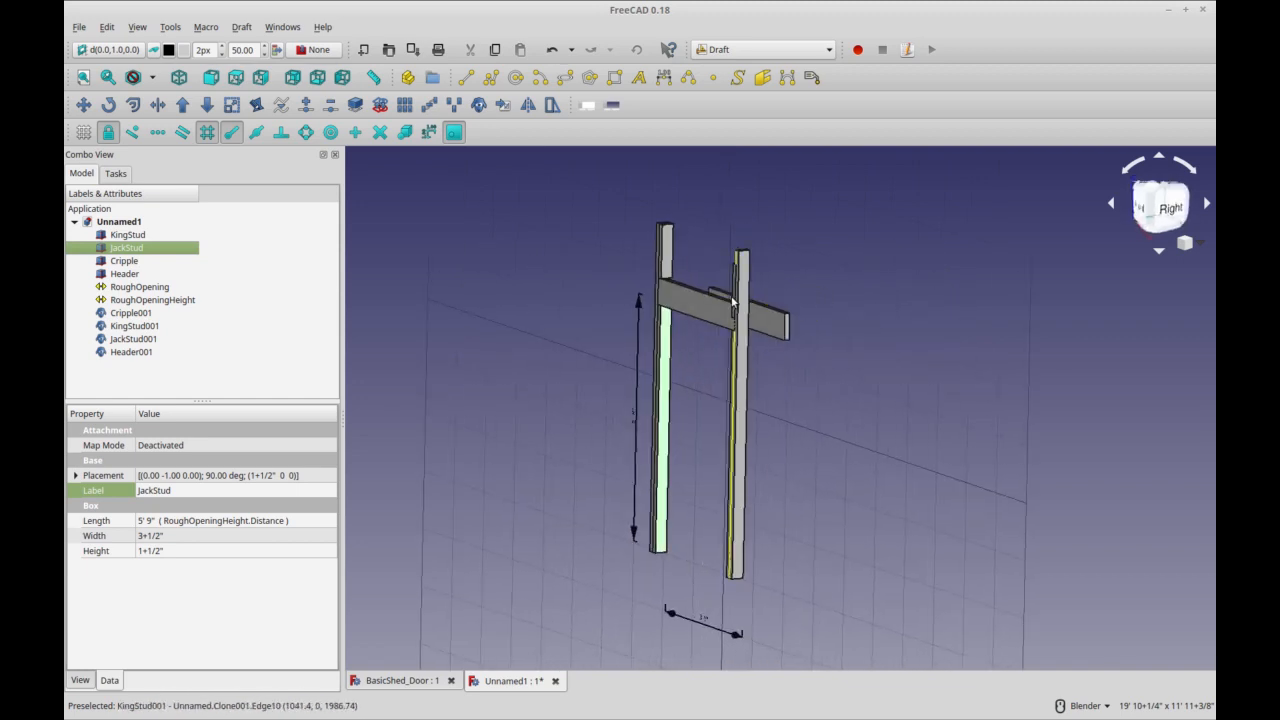
click(733, 301)
middle_drag(642, 413, 764, 412)
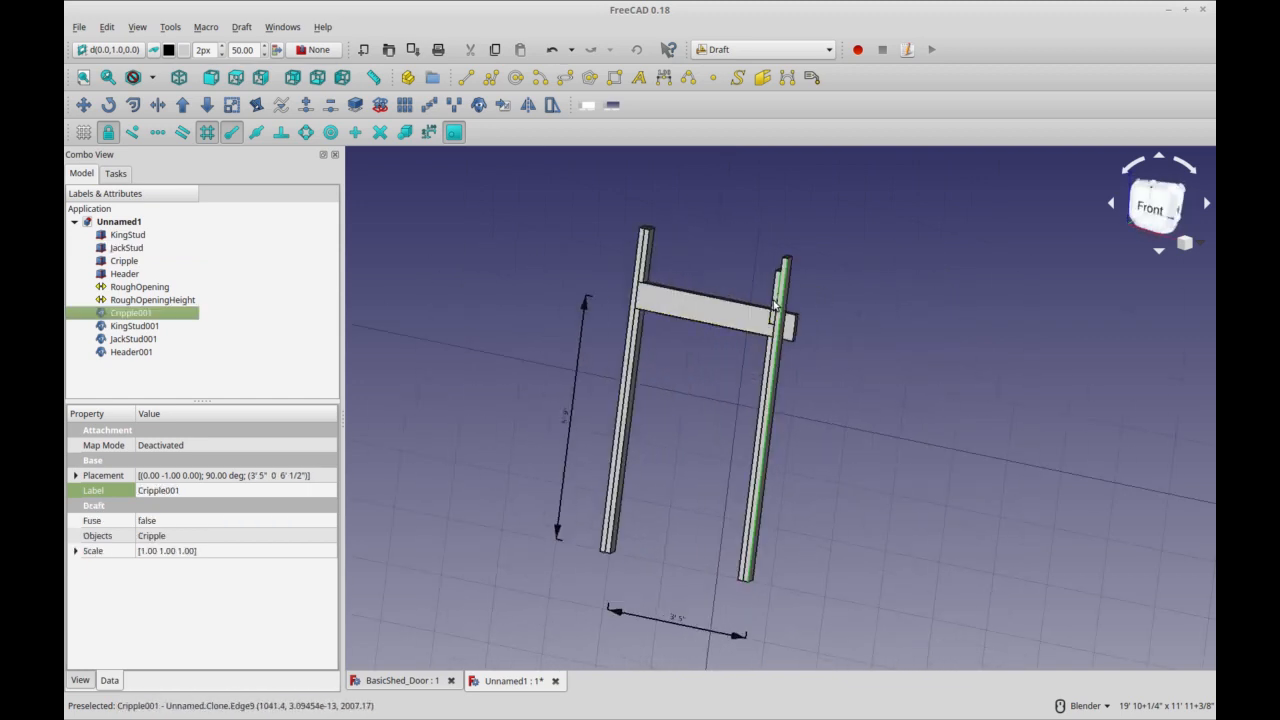
middle_drag(789, 434, 788, 290)
middle_drag(829, 329, 771, 366)
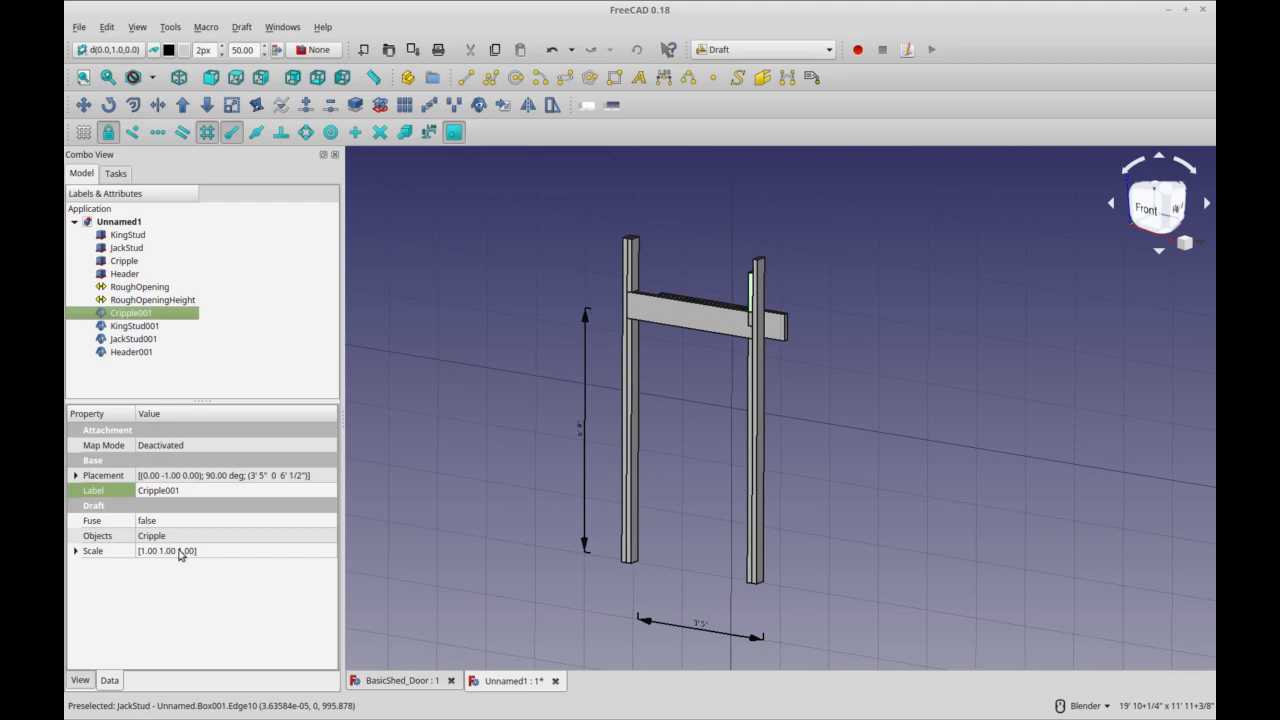
click(76, 475)
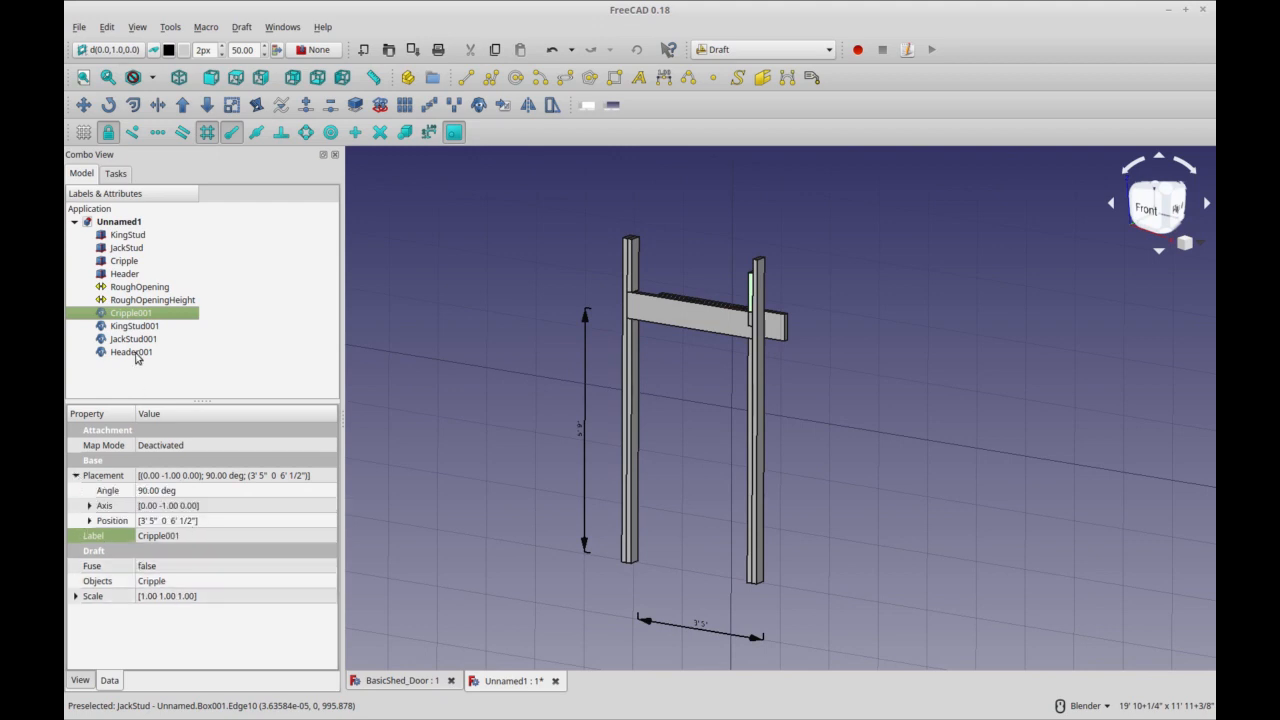
- Copy the z position expression JackStud.Length + Header.Width from the original Cripple
click(138, 262)
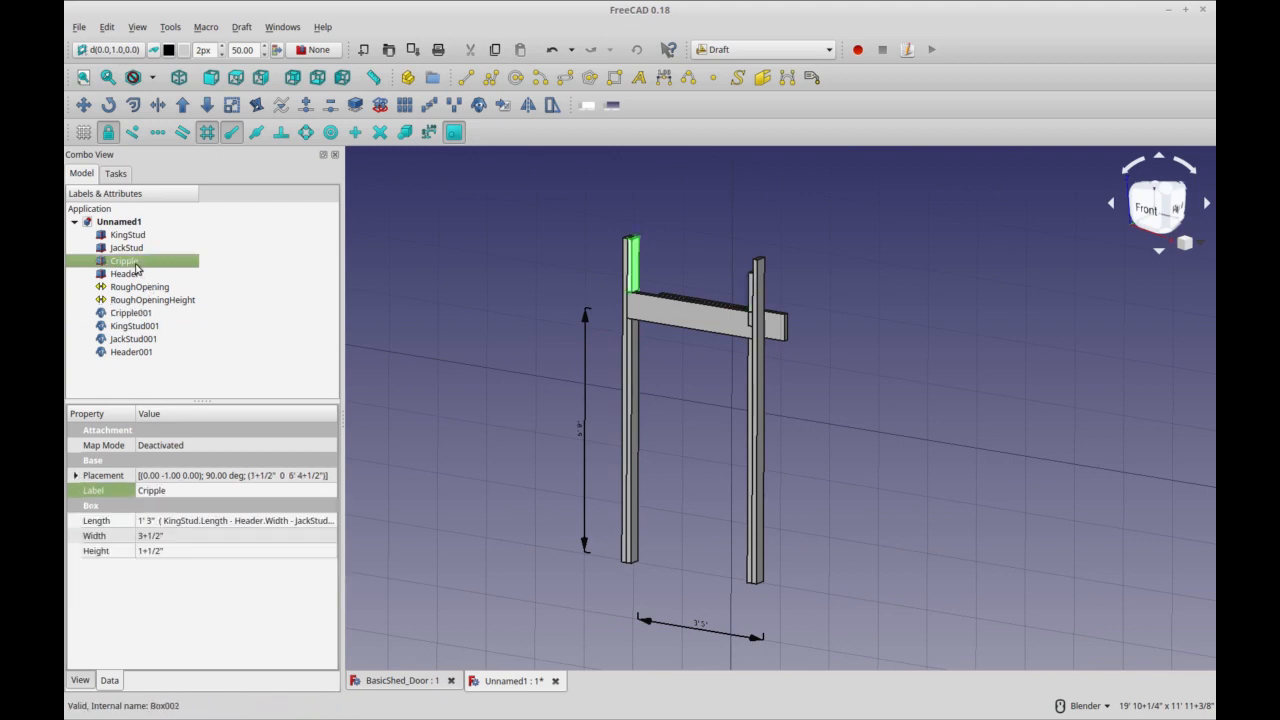
click(77, 476)
click(90, 521)
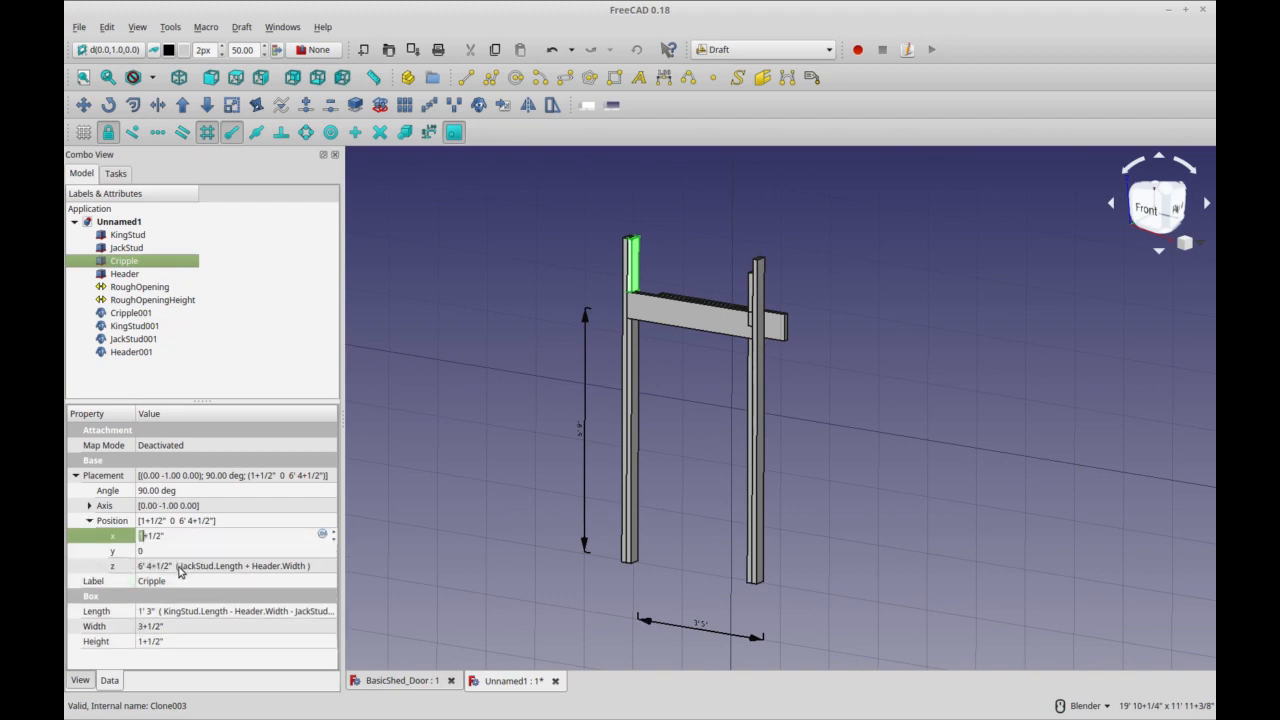
click(271, 568)
click(322, 565)
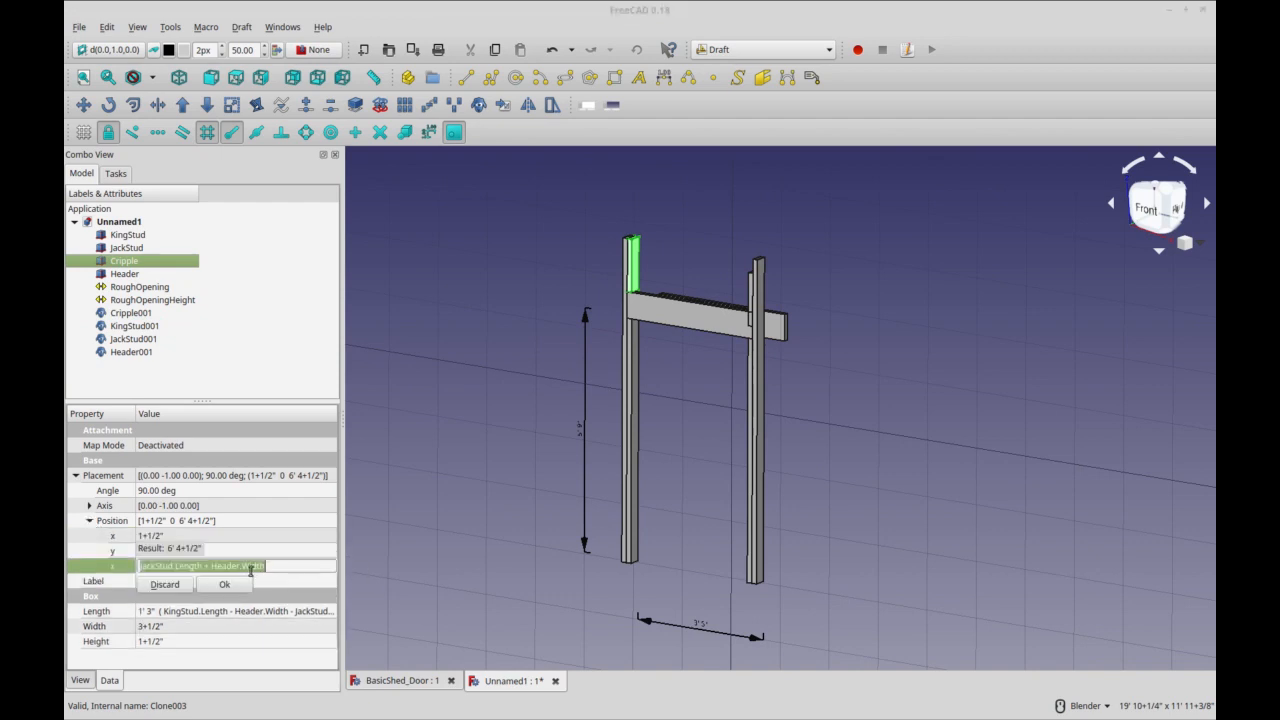
right_click(248, 565)
click(294, 626)
click(280, 334)
- Try to drive the cloned Cripple's z position with the copied expression JackStud.Length + Header.Width
click(150, 314)
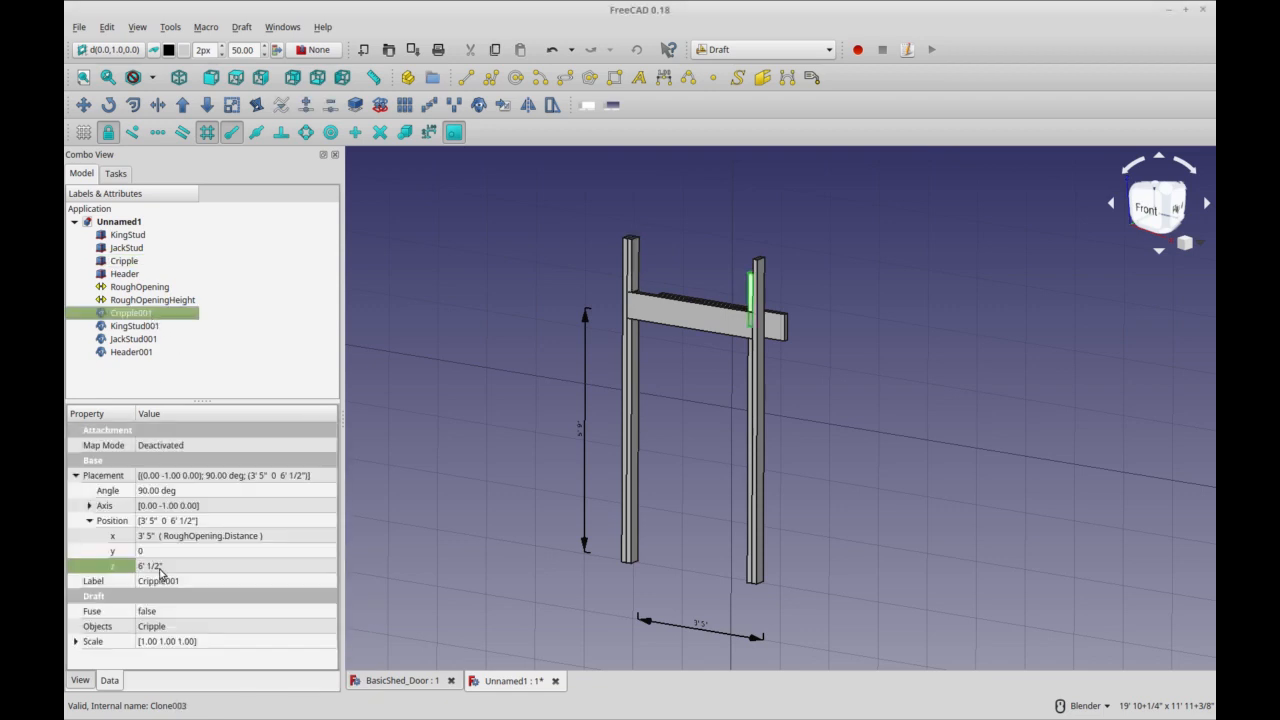
click(160, 567)
click(321, 565)
right_click(293, 565)
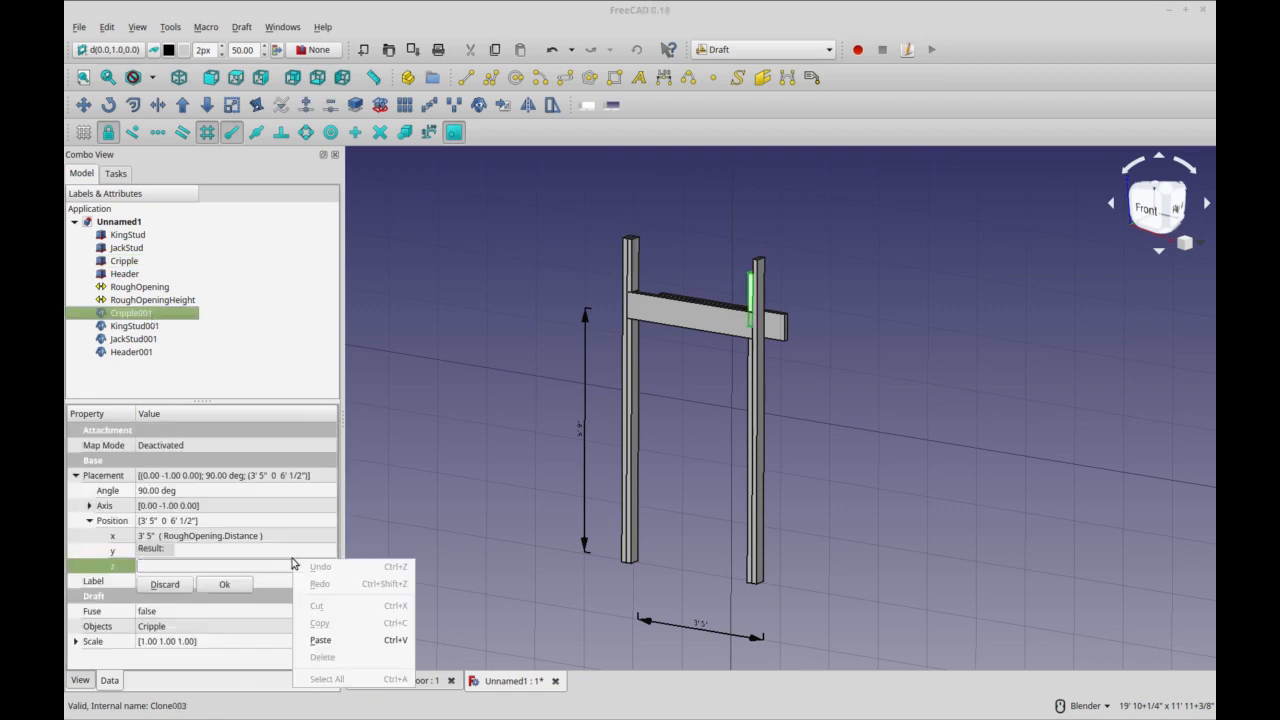
click(320, 640)
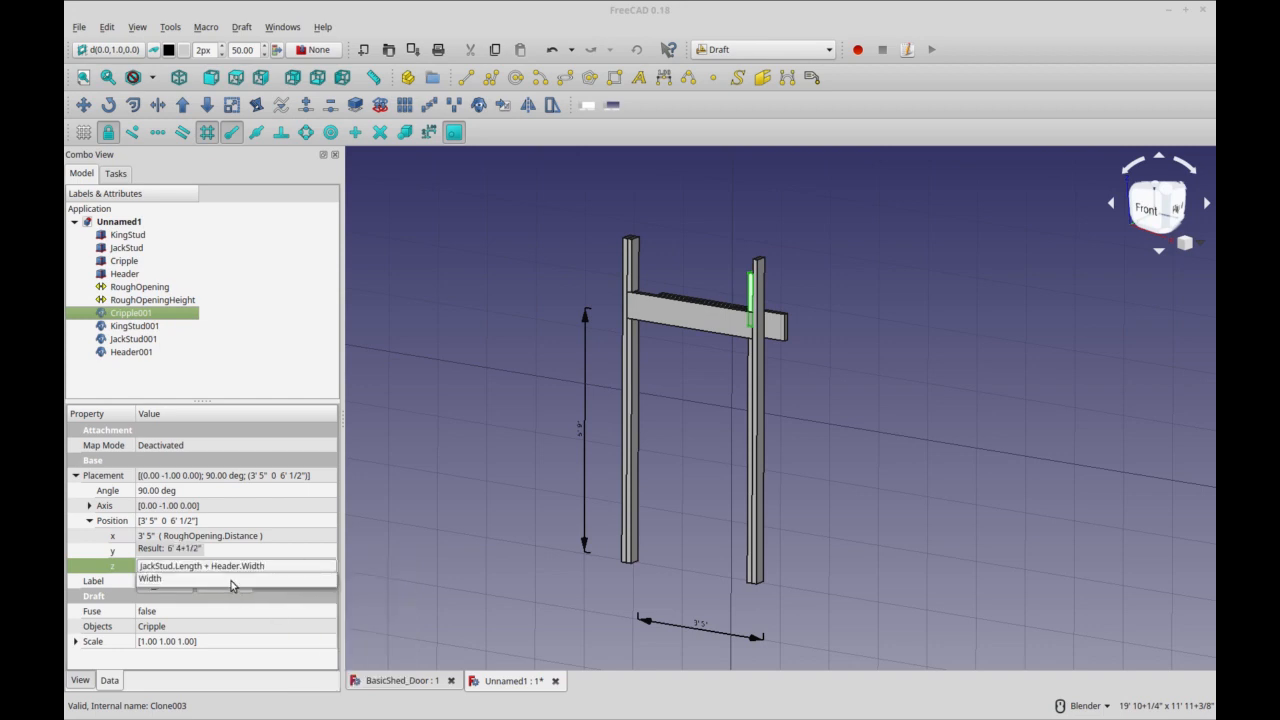
click(268, 562)
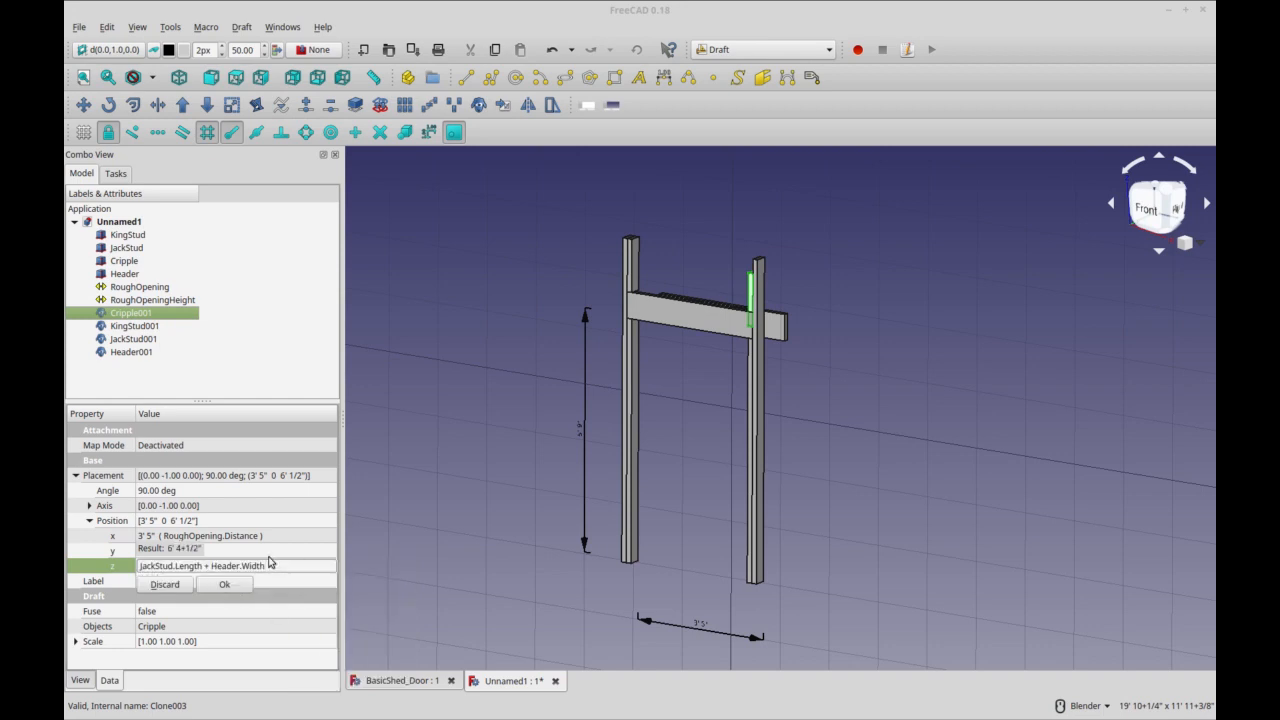
click(218, 587)
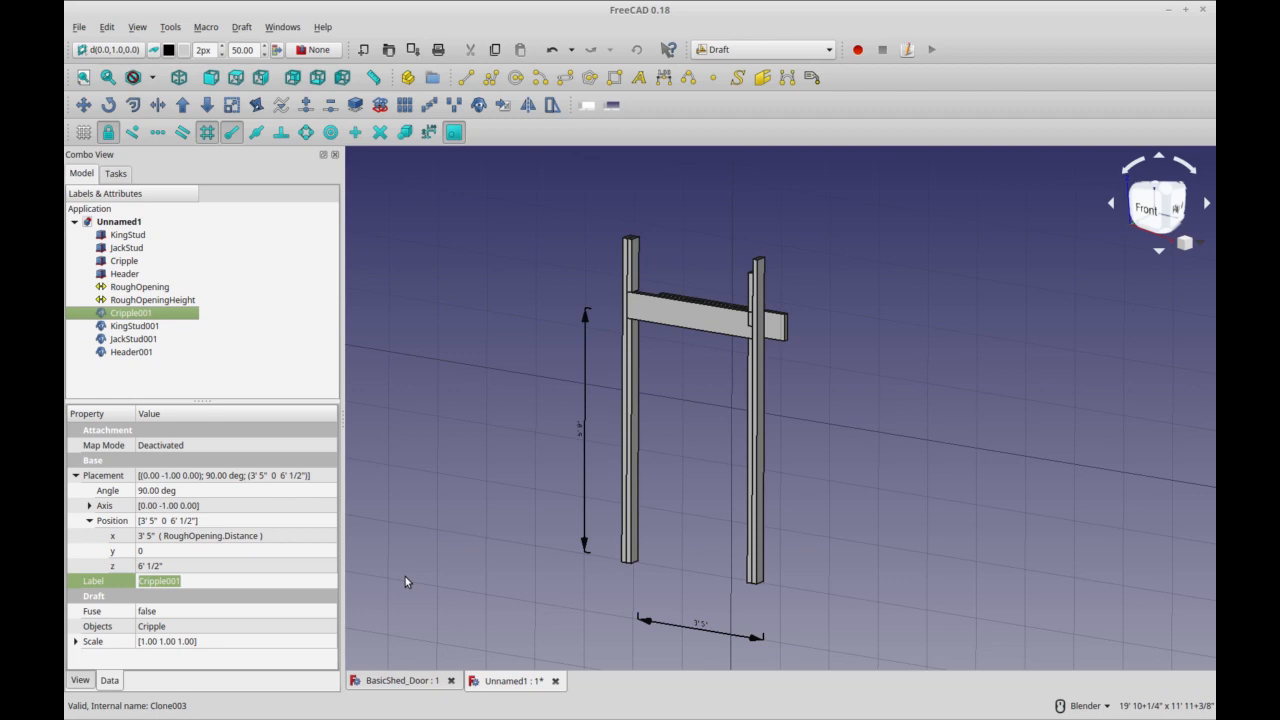
middle_drag(832, 473, 837, 486)
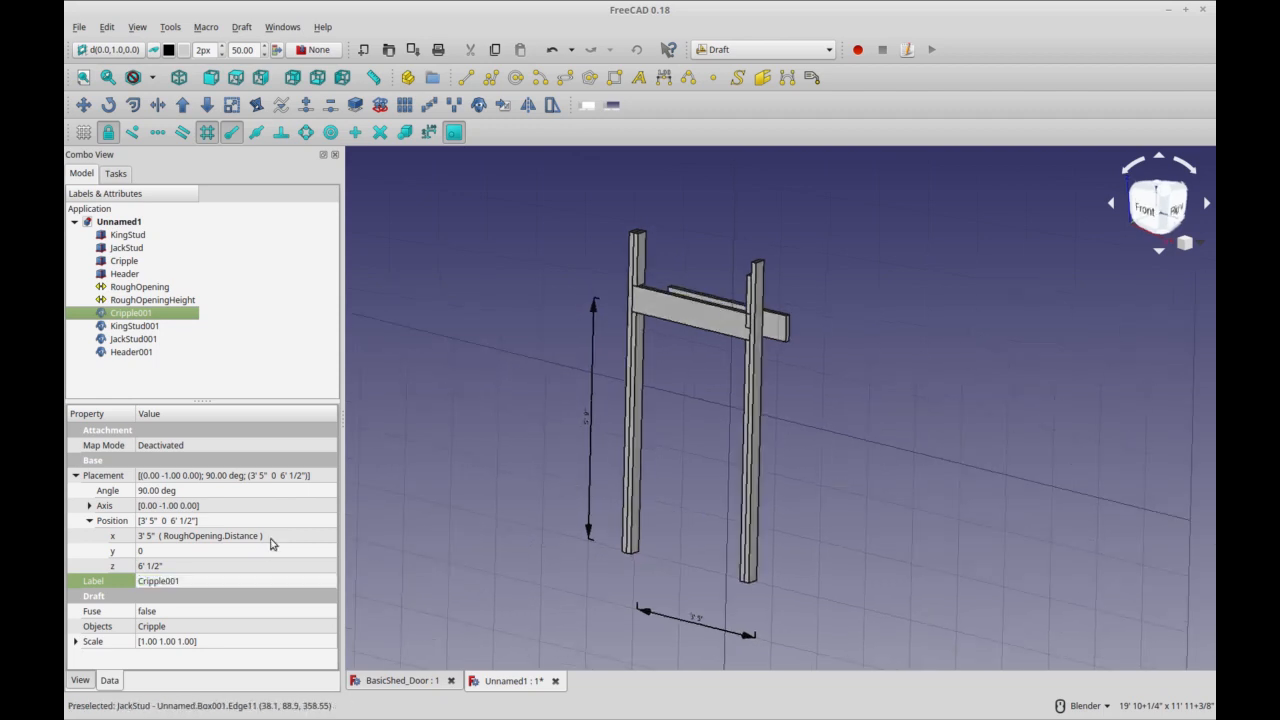
middle_drag(660, 410, 740, 332)
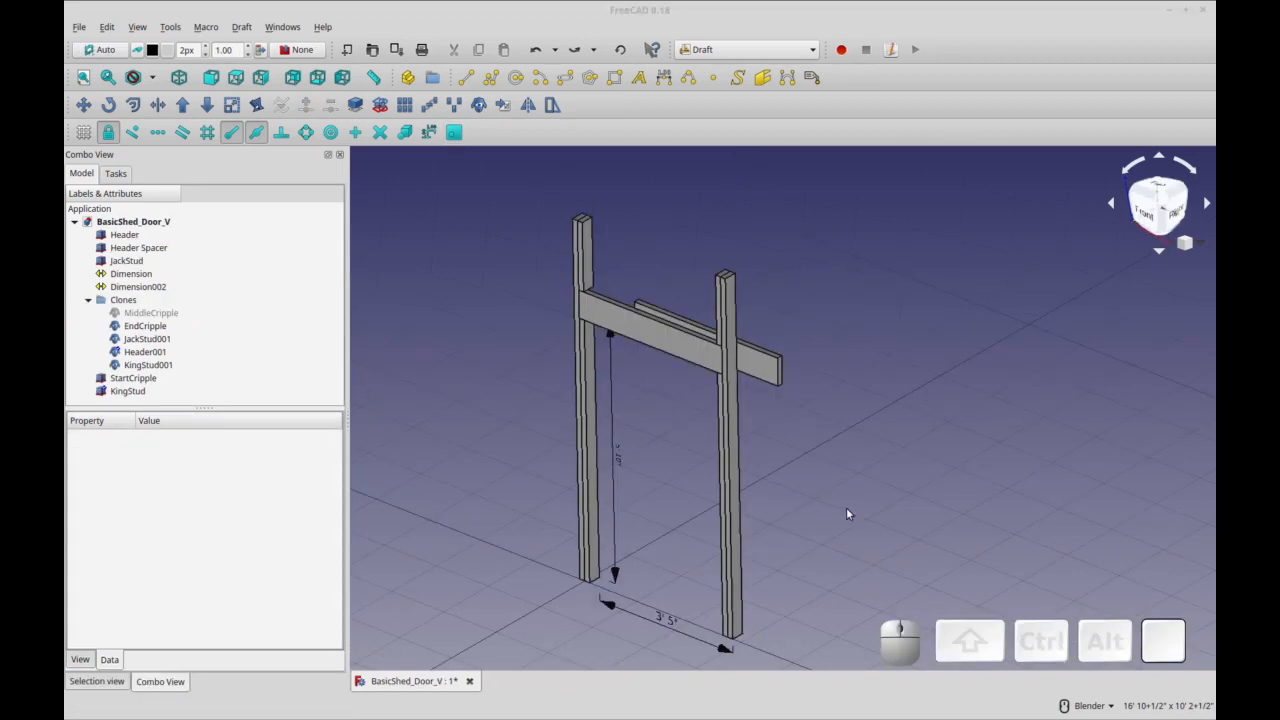
- In the BasicShed_Door_V model, examine the cloned Header's position and the expression behind its z coordinate
click(762, 368)
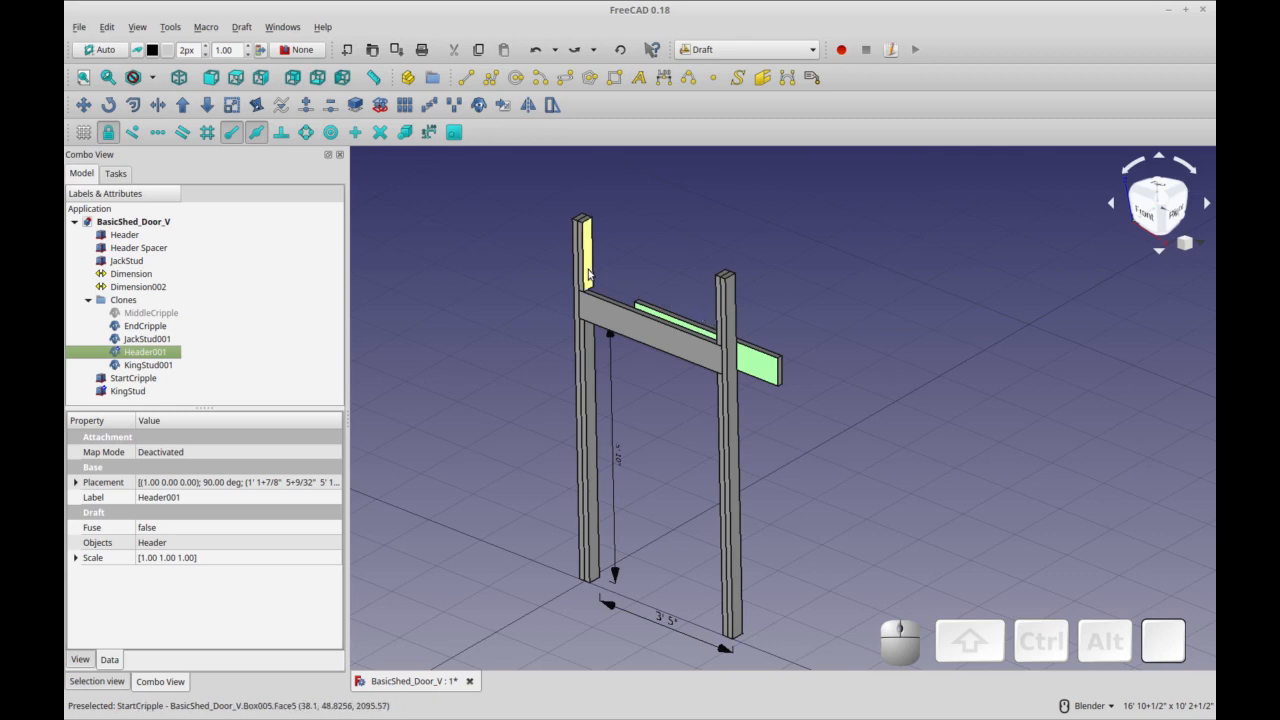
click(612, 465)
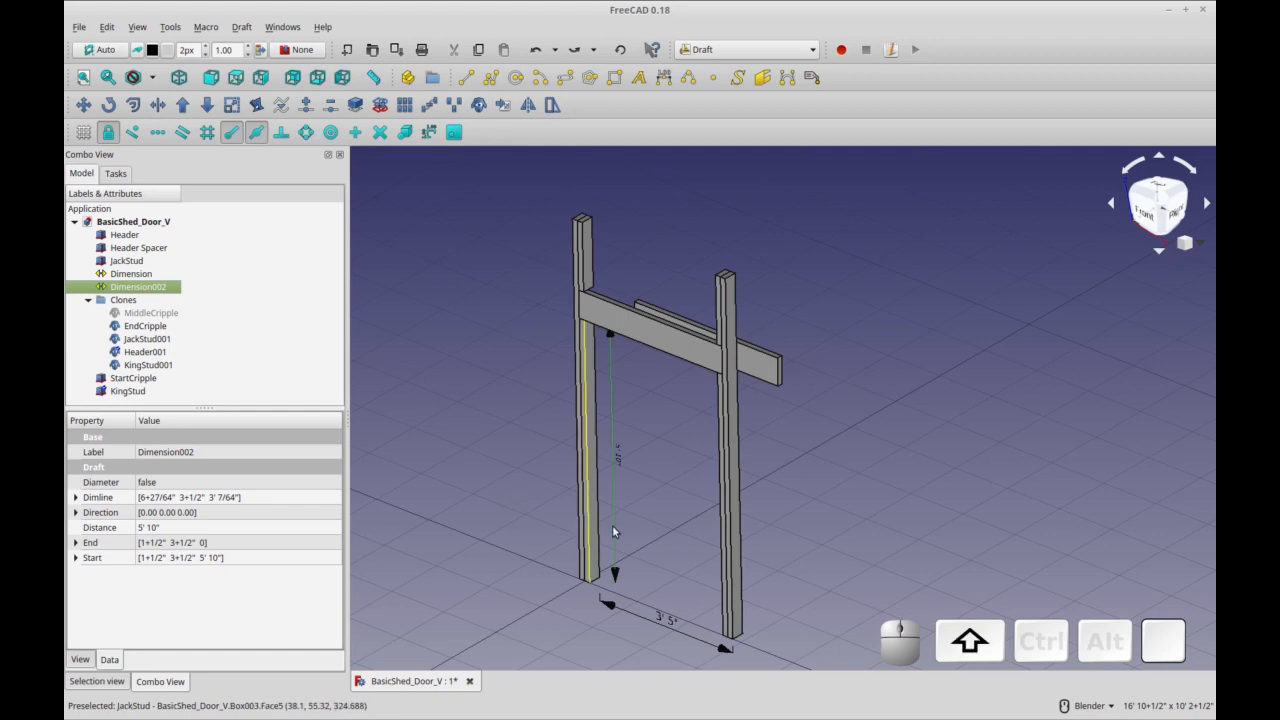
shift+middle_drag(612, 525, 640, 462)
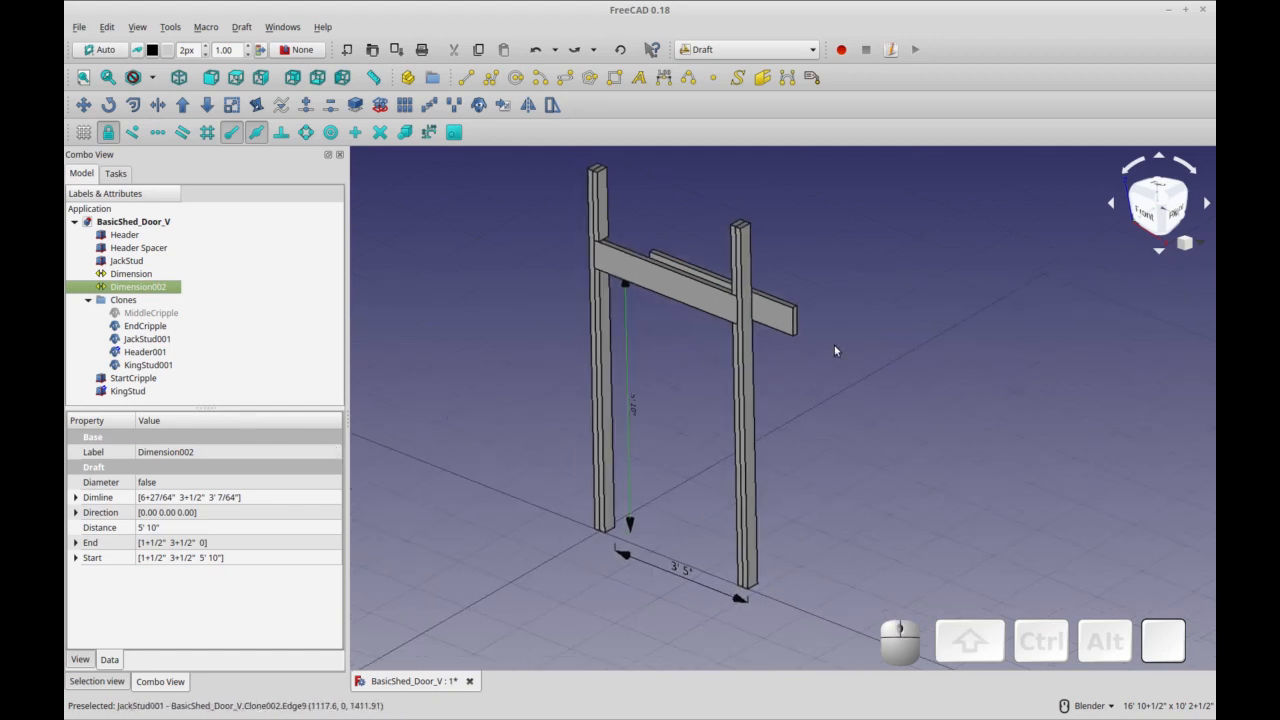
click(782, 327)
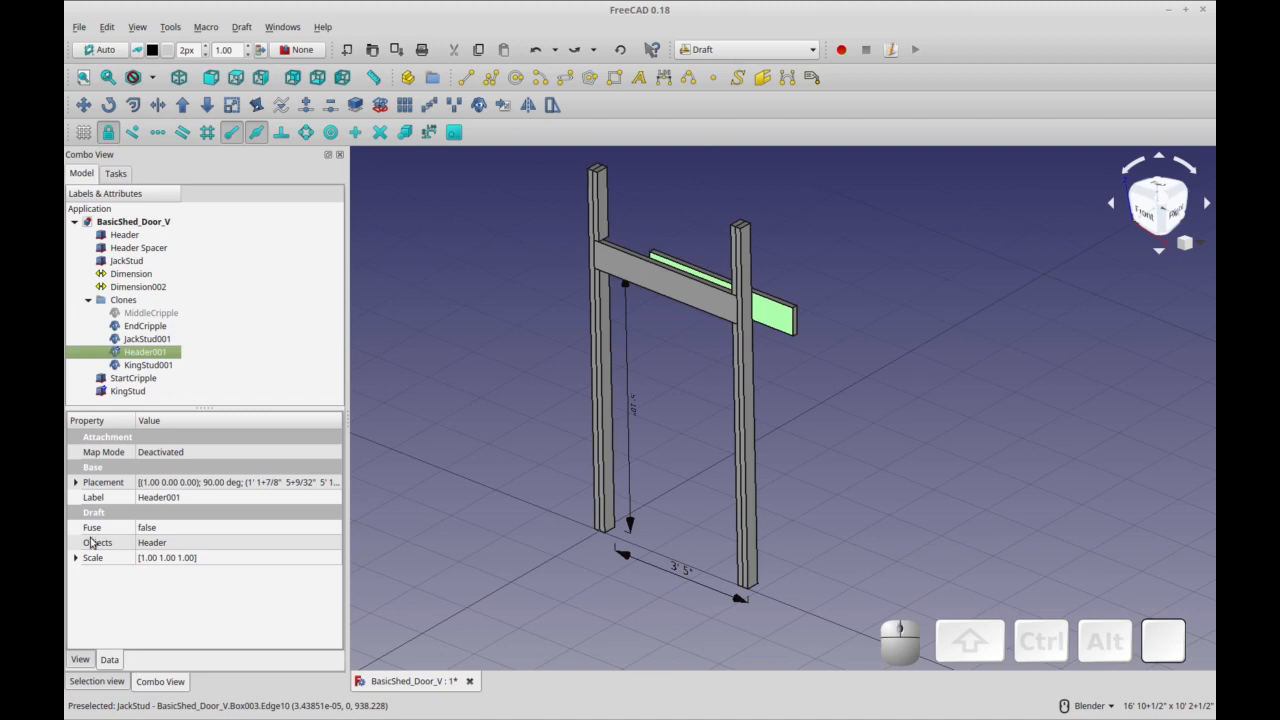
click(75, 483)
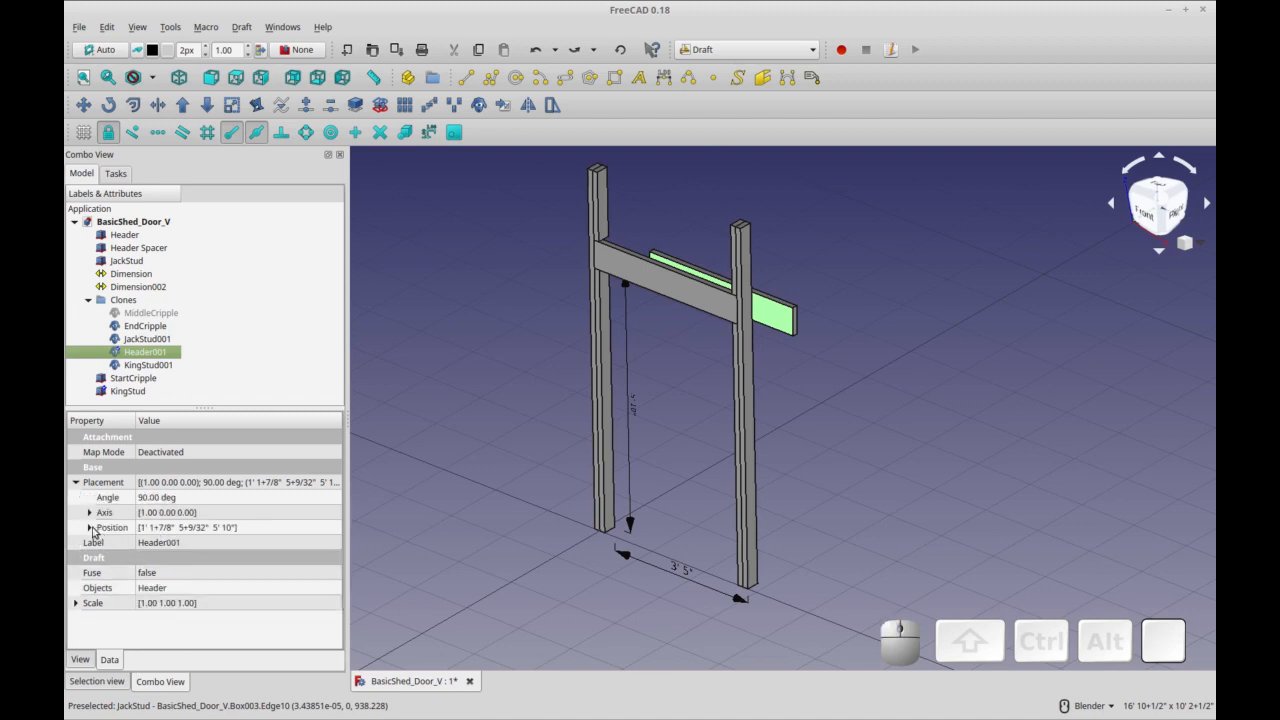
click(90, 527)
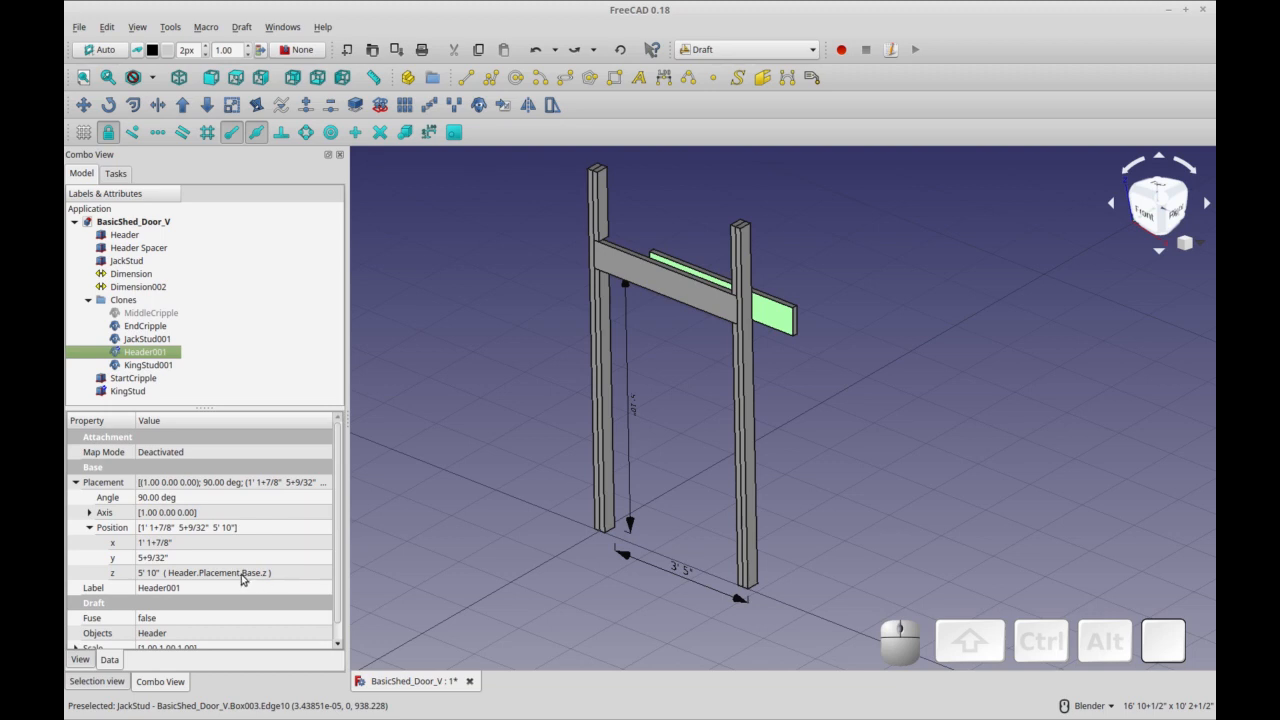
click(241, 580)
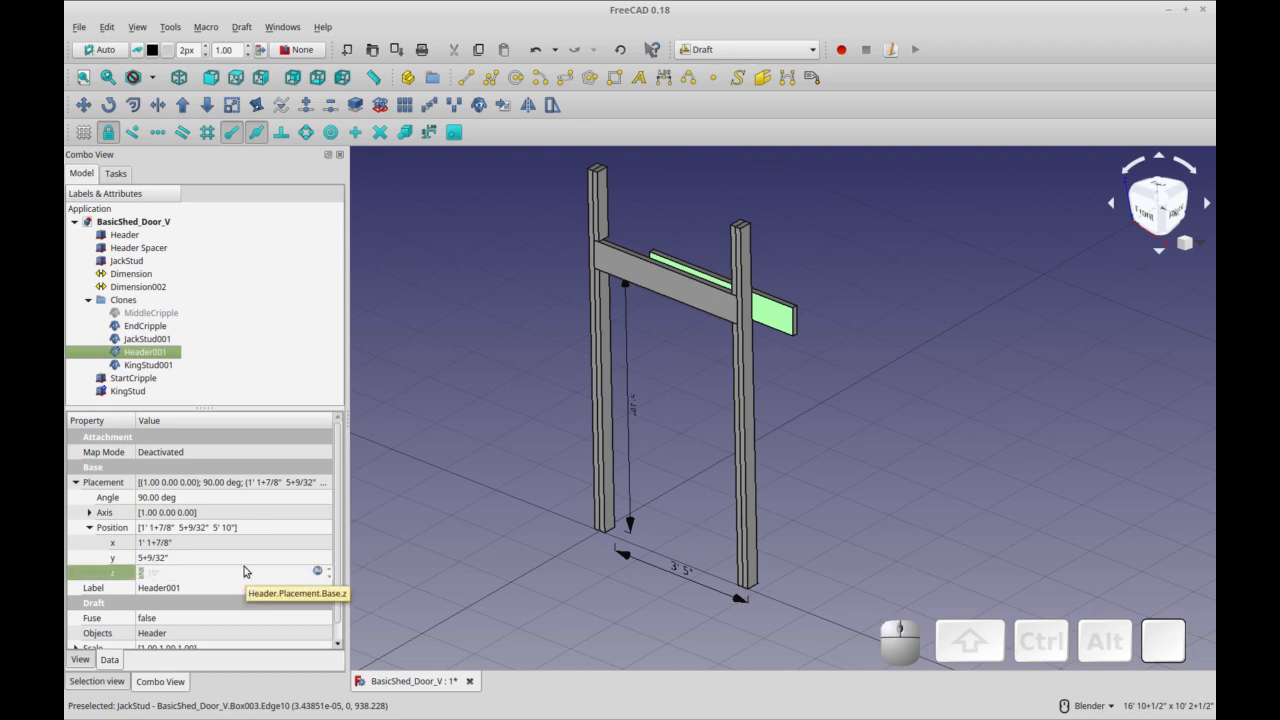
click(246, 560)
click(302, 577)
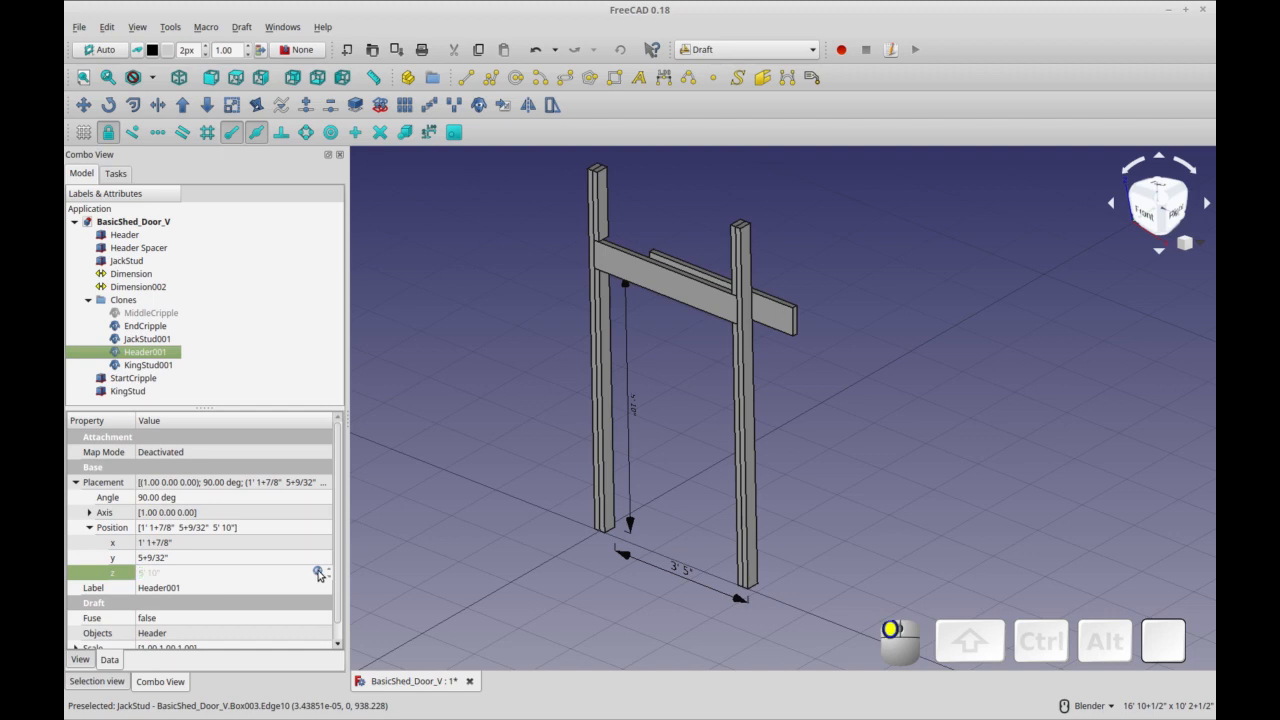
click(316, 573)
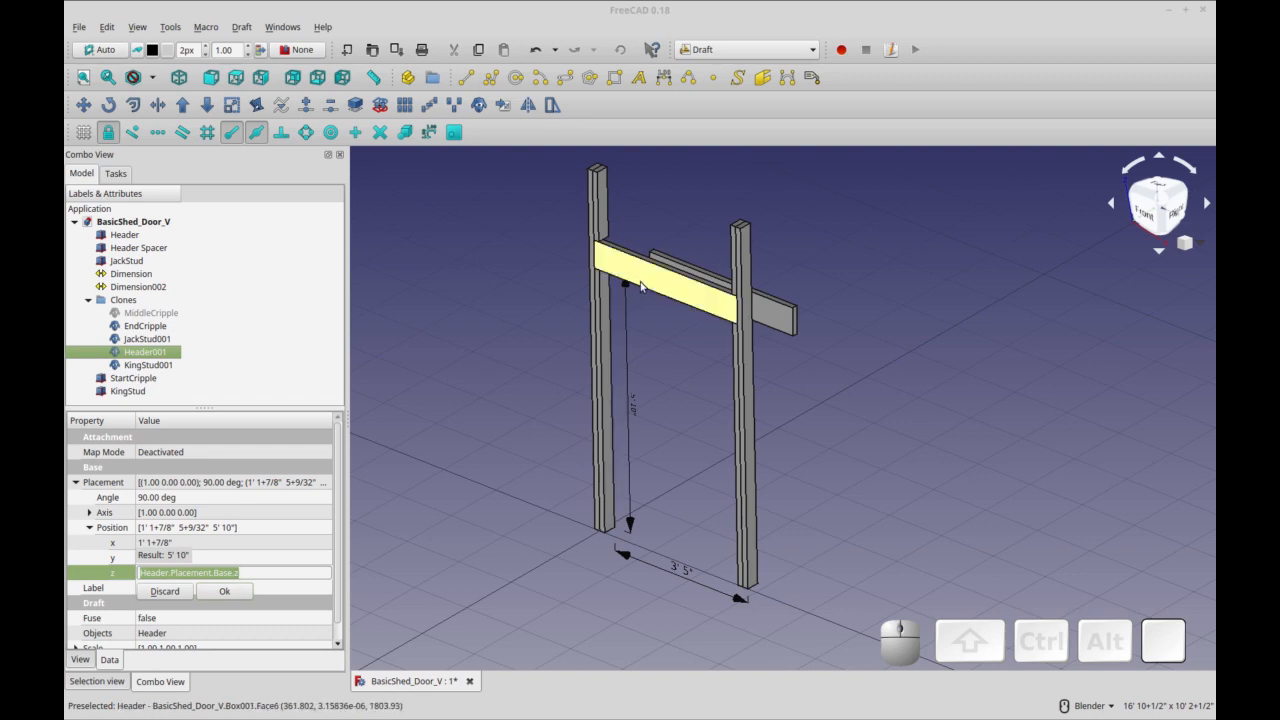
click(222, 591)
- Fix the cloned Header's x position with the expression 0
click(234, 543)
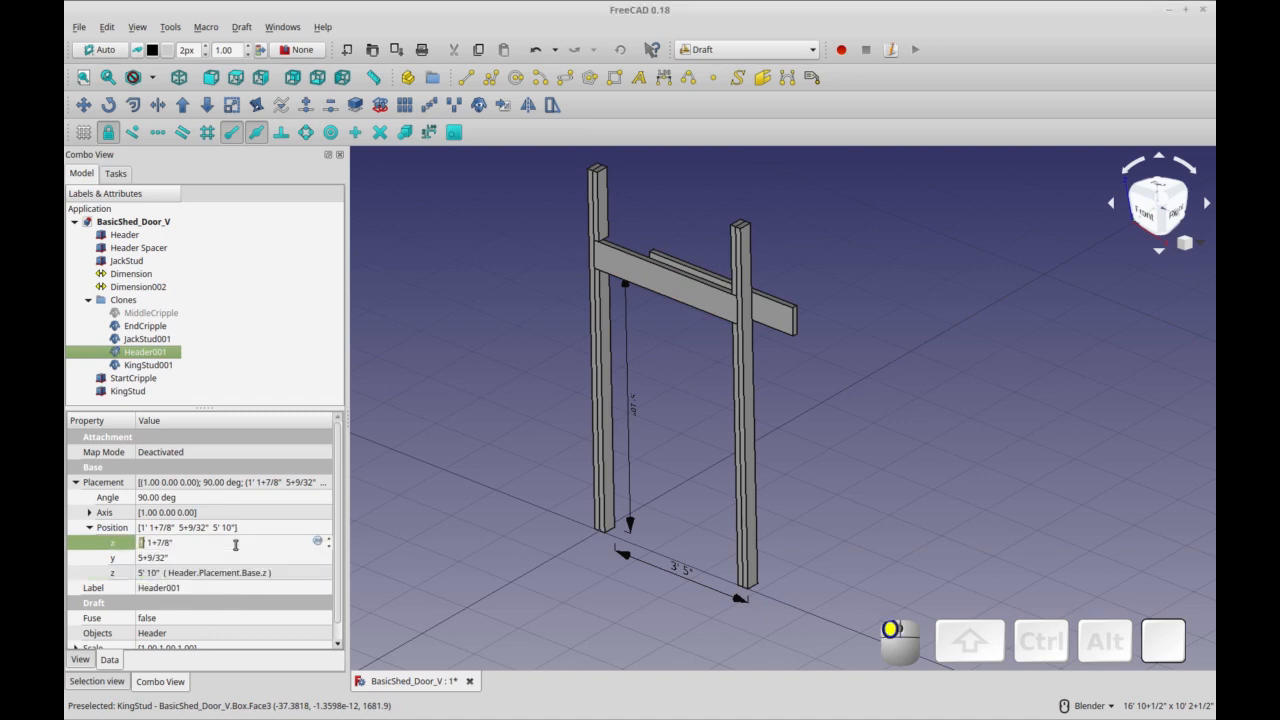
click(317, 543)
click(300, 545)
text(0)
click(249, 561)
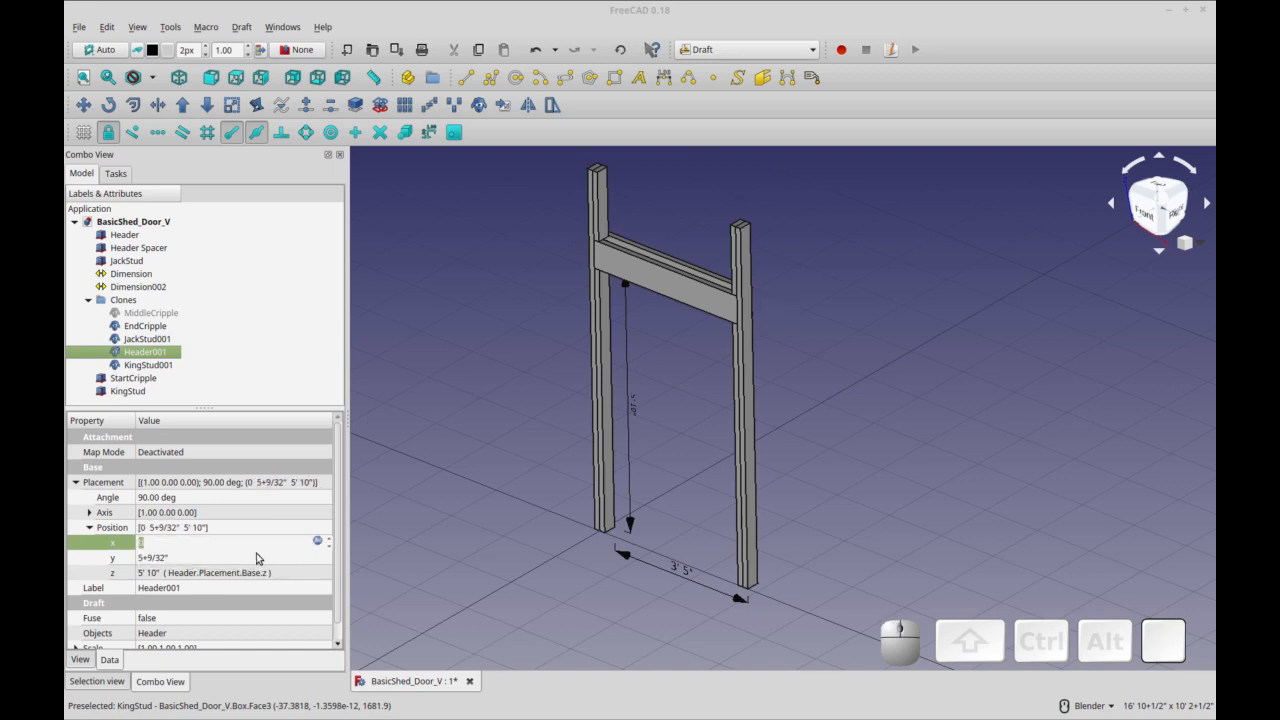
- Drive the cloned Header's y position with the expression KingStud.Width
click(256, 558)
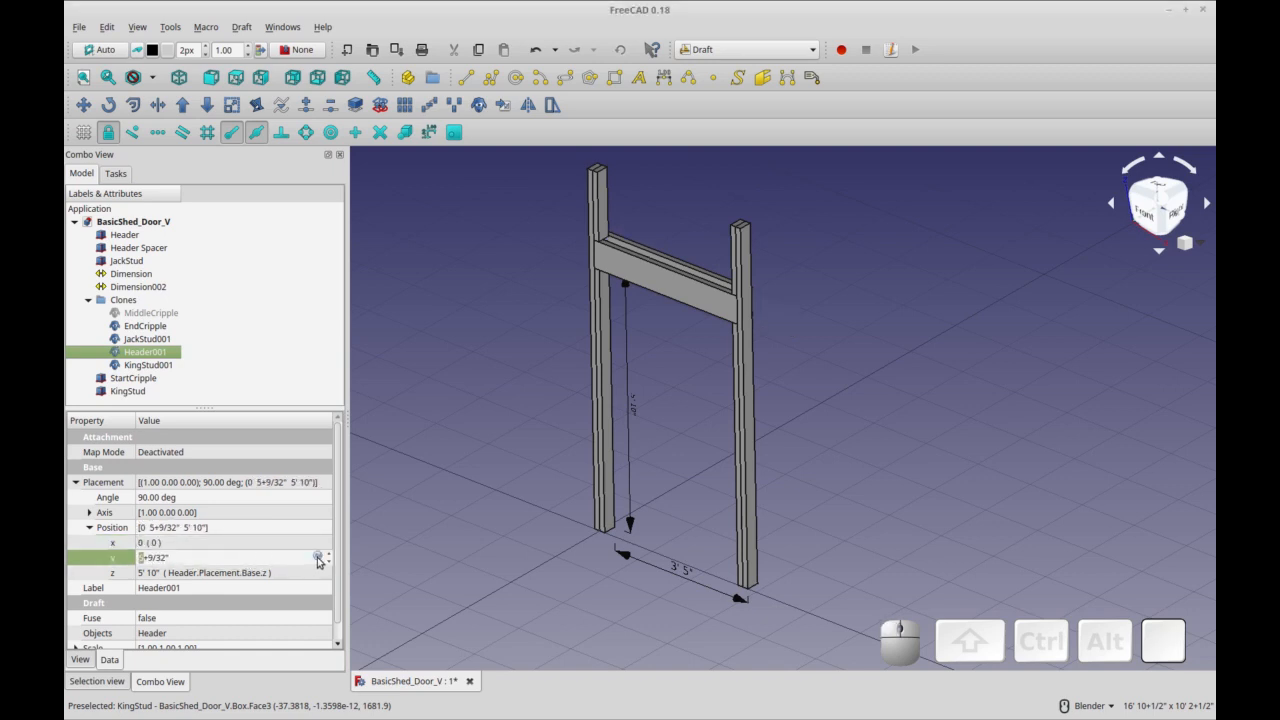
click(592, 213)
click(160, 365)
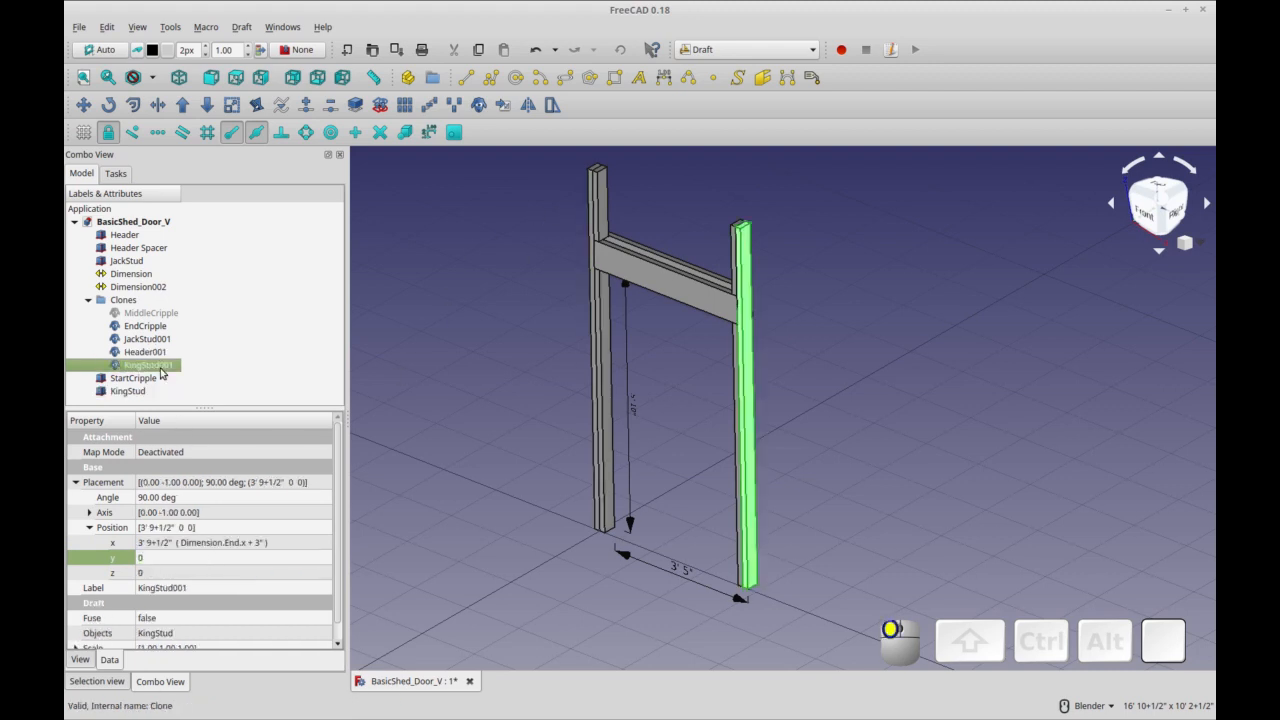
click(652, 258)
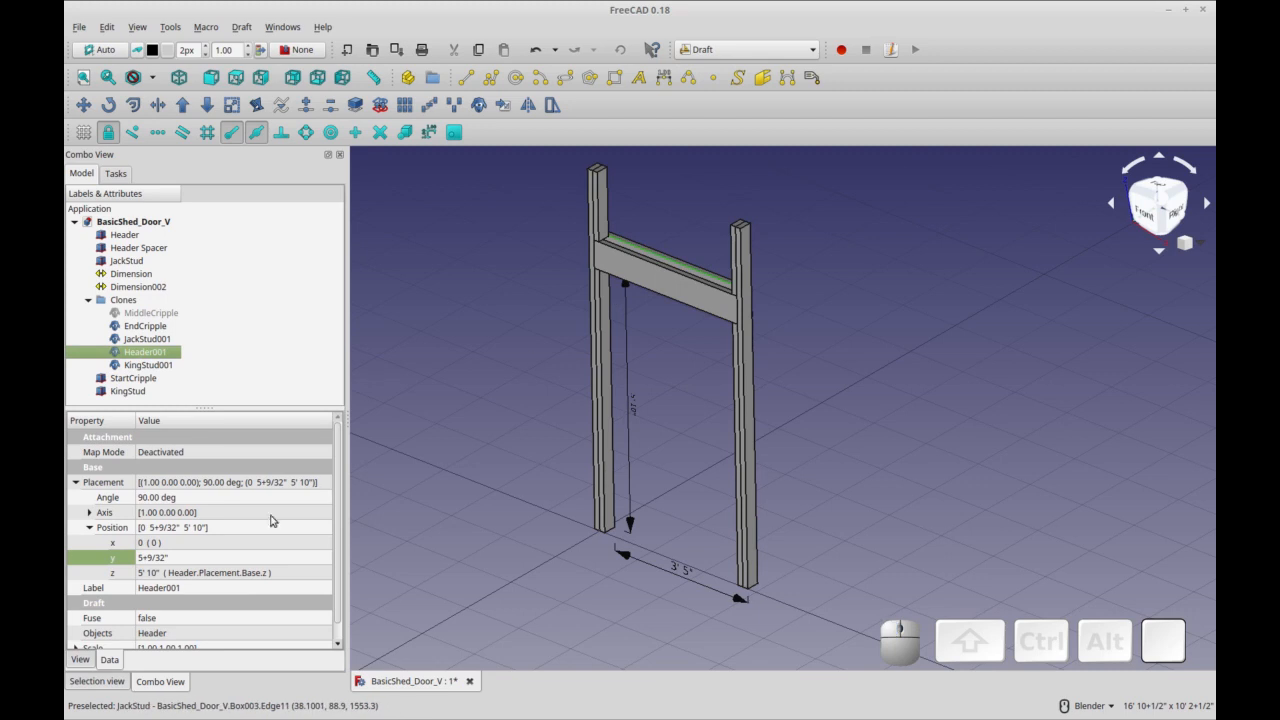
click(203, 560)
click(318, 557)
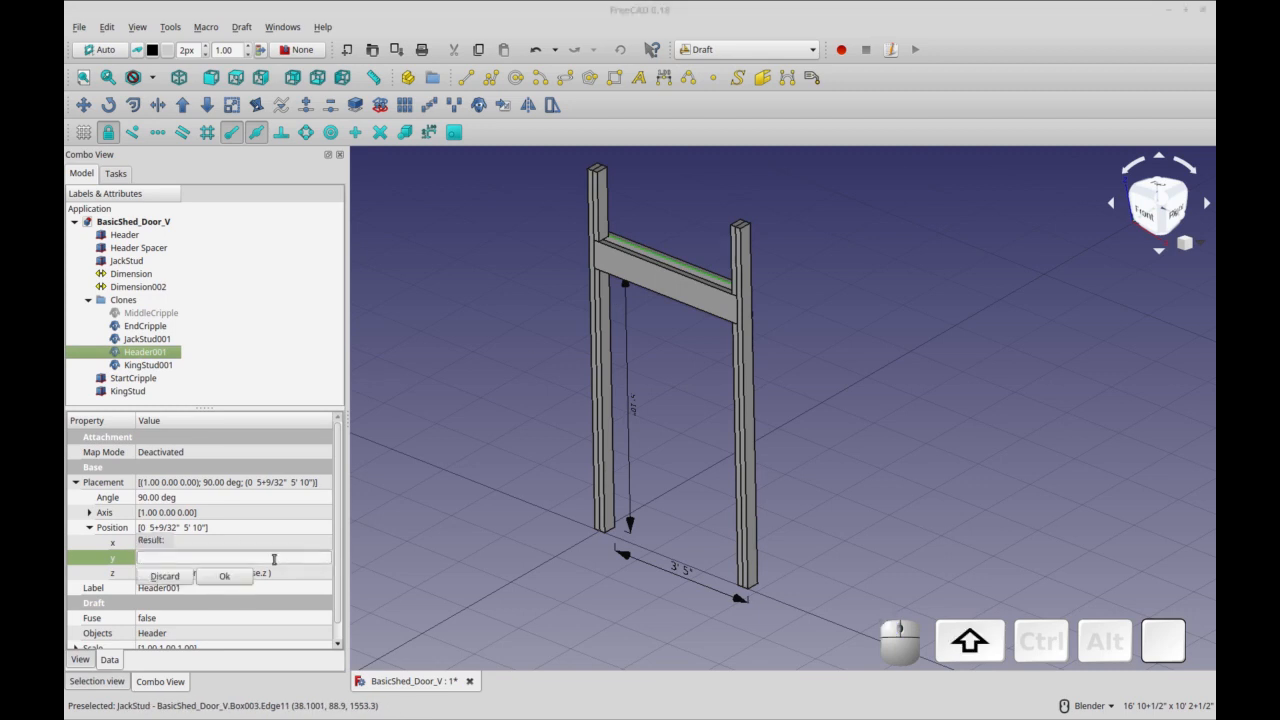
text(King)
key(Down)
text(.Width)
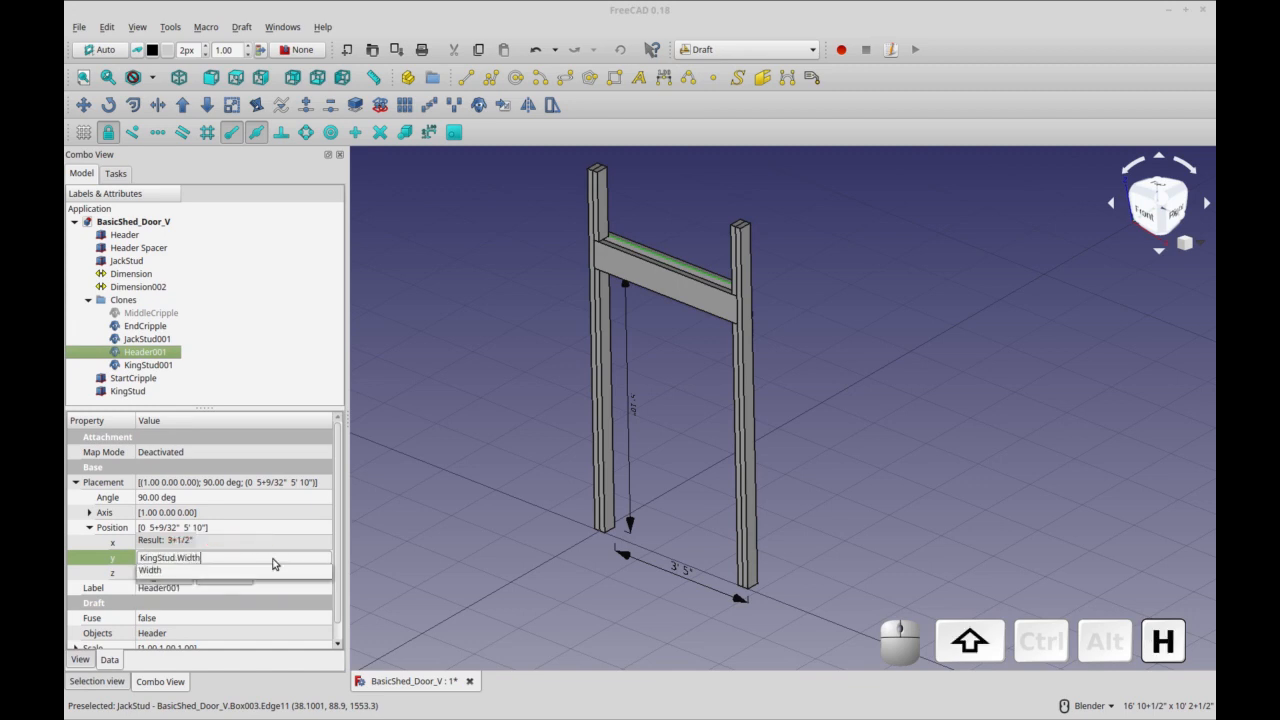
key(Return)
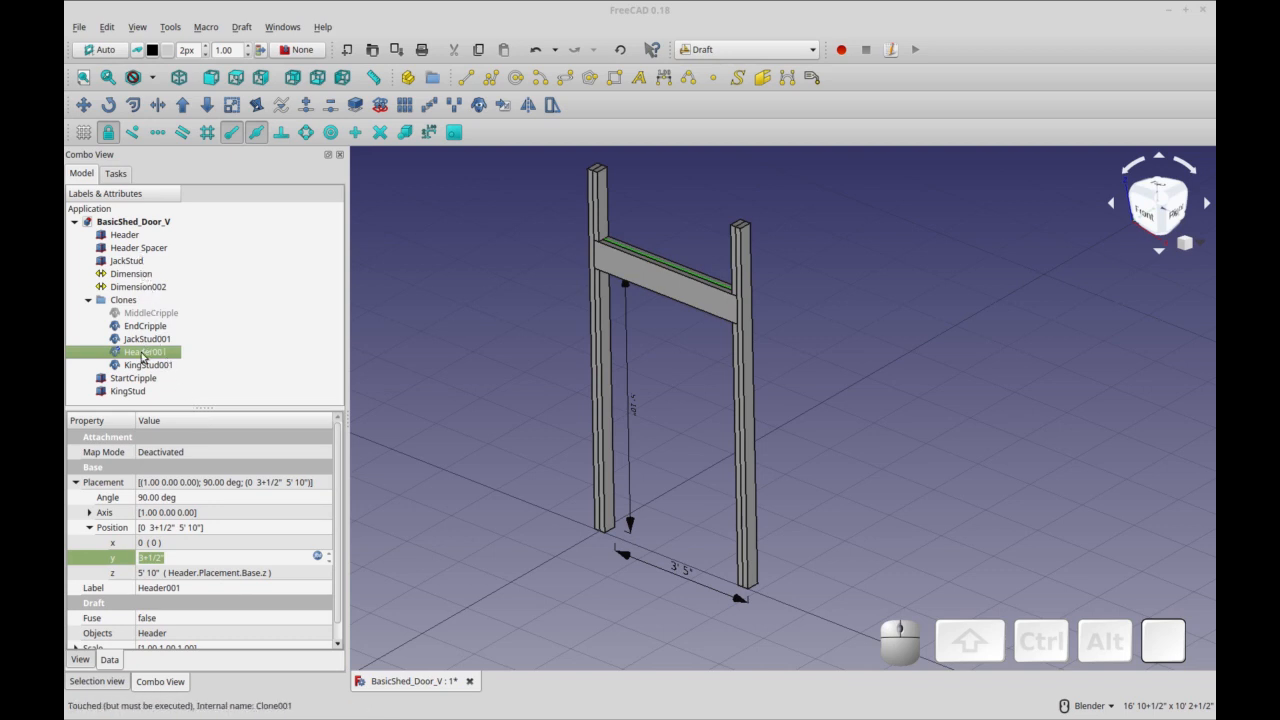
- Set the original KingStud's width to 5+1/2" and select the cloned Header to check its placement
click(138, 391)
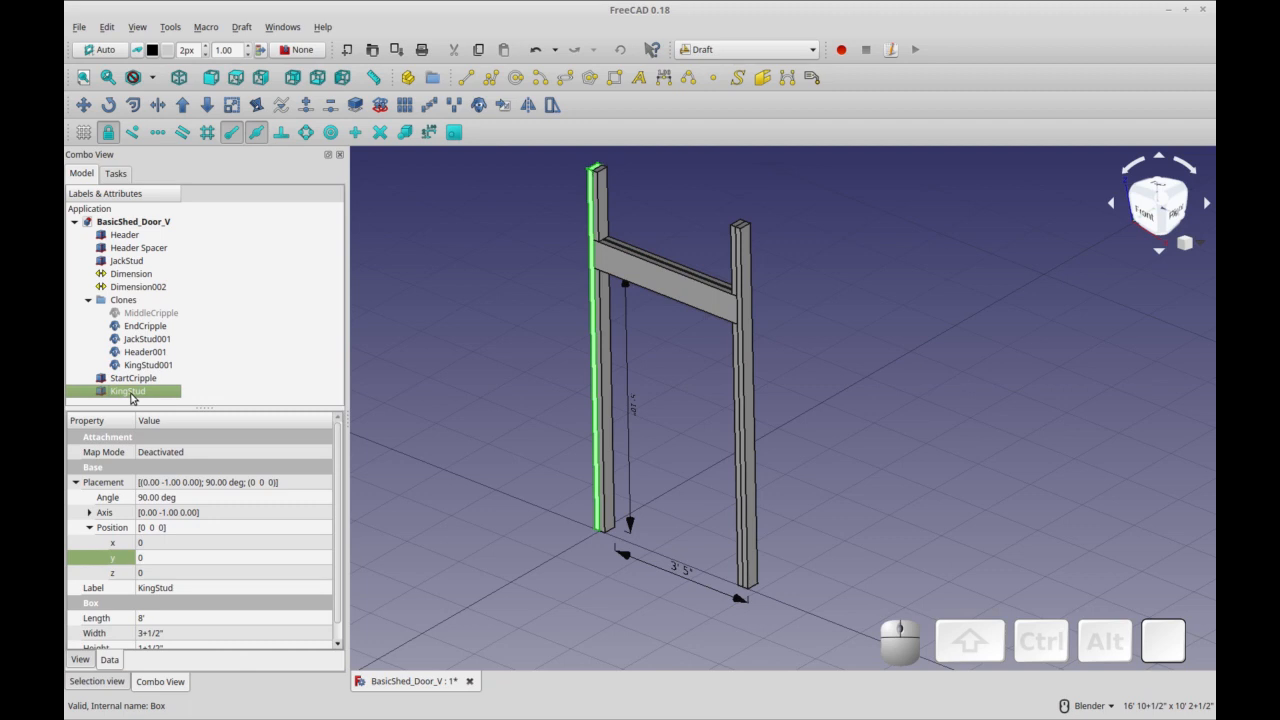
drag(337, 564, 337, 594)
click(252, 618)
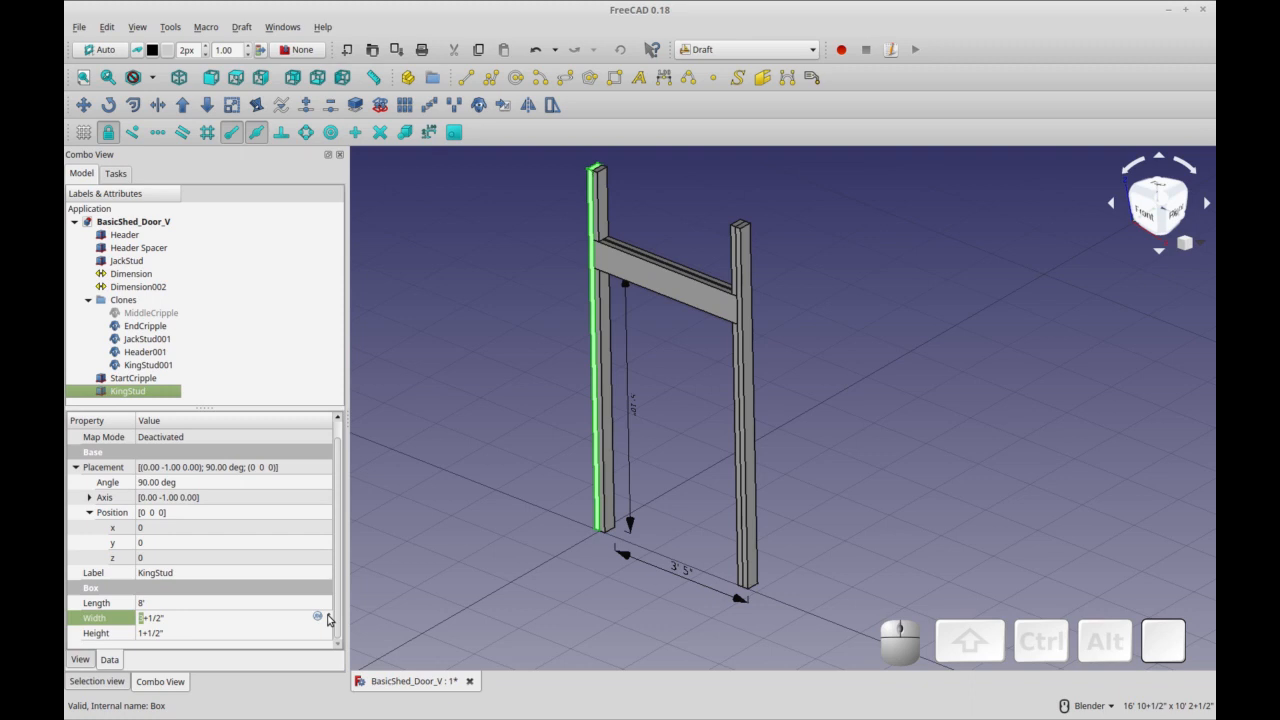
click(293, 602)
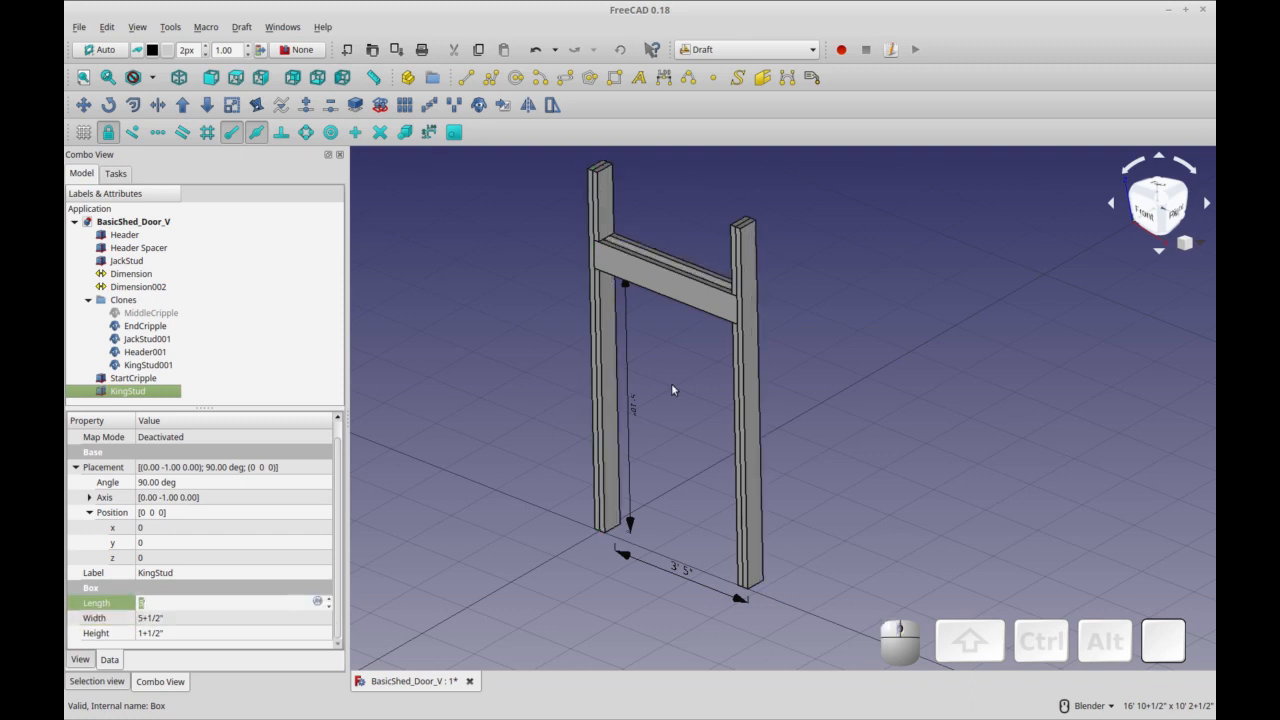
click(690, 280)
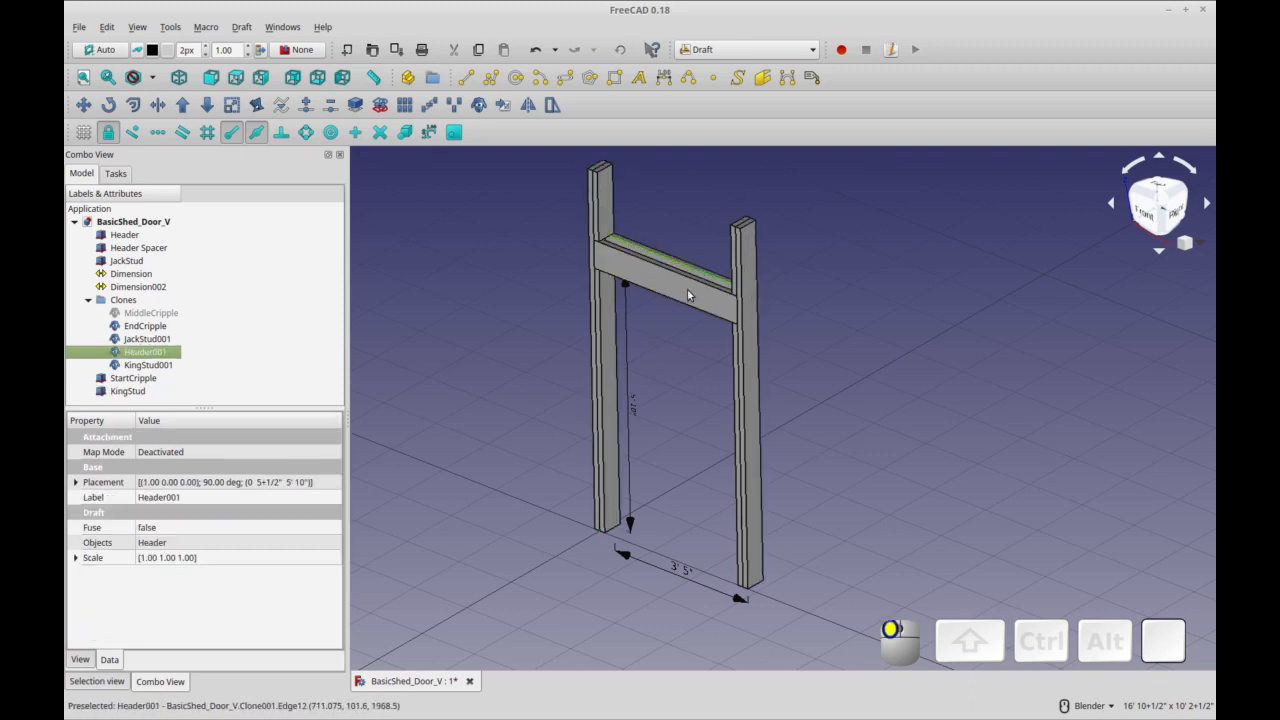
- Set the original KingStud's width to 3+1/2" and recompute the model
click(140, 392)
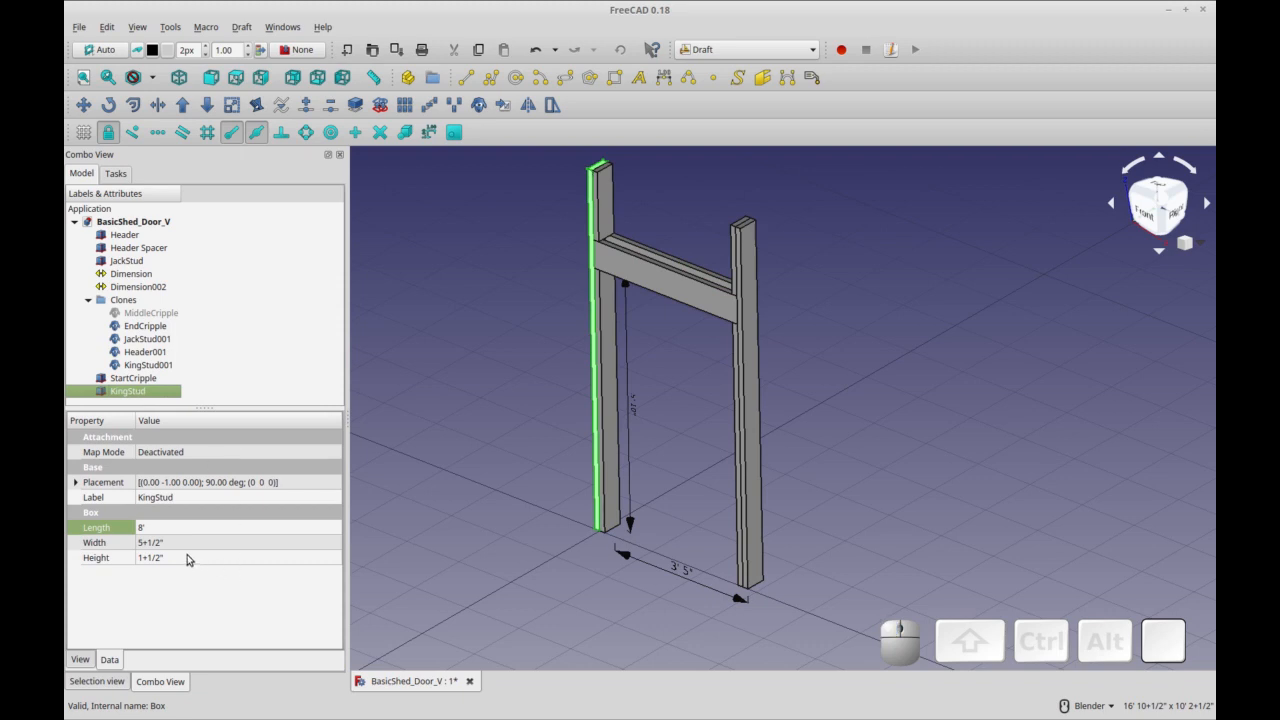
click(190, 542)
text(3.5)
key(Tab)
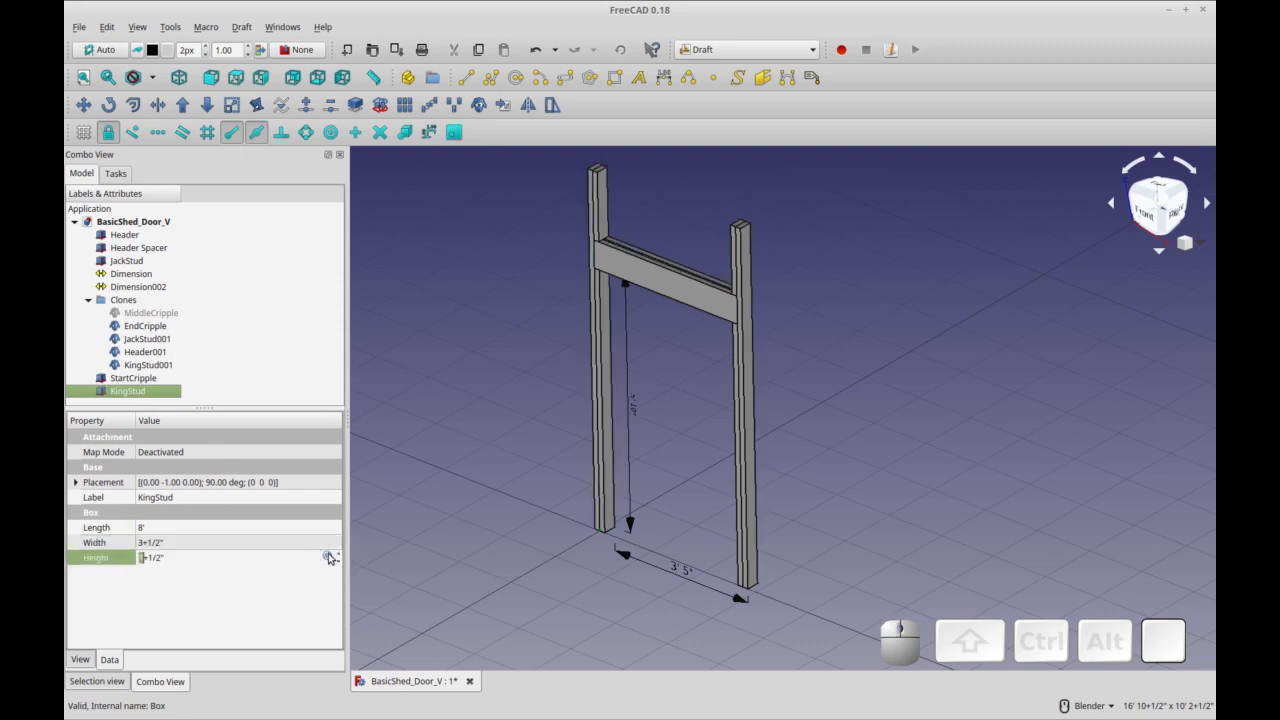
key(ctrl+r)
- Create an orthogonal array from the StartCripple and set its number of copies in Y to 1
click(601, 200)
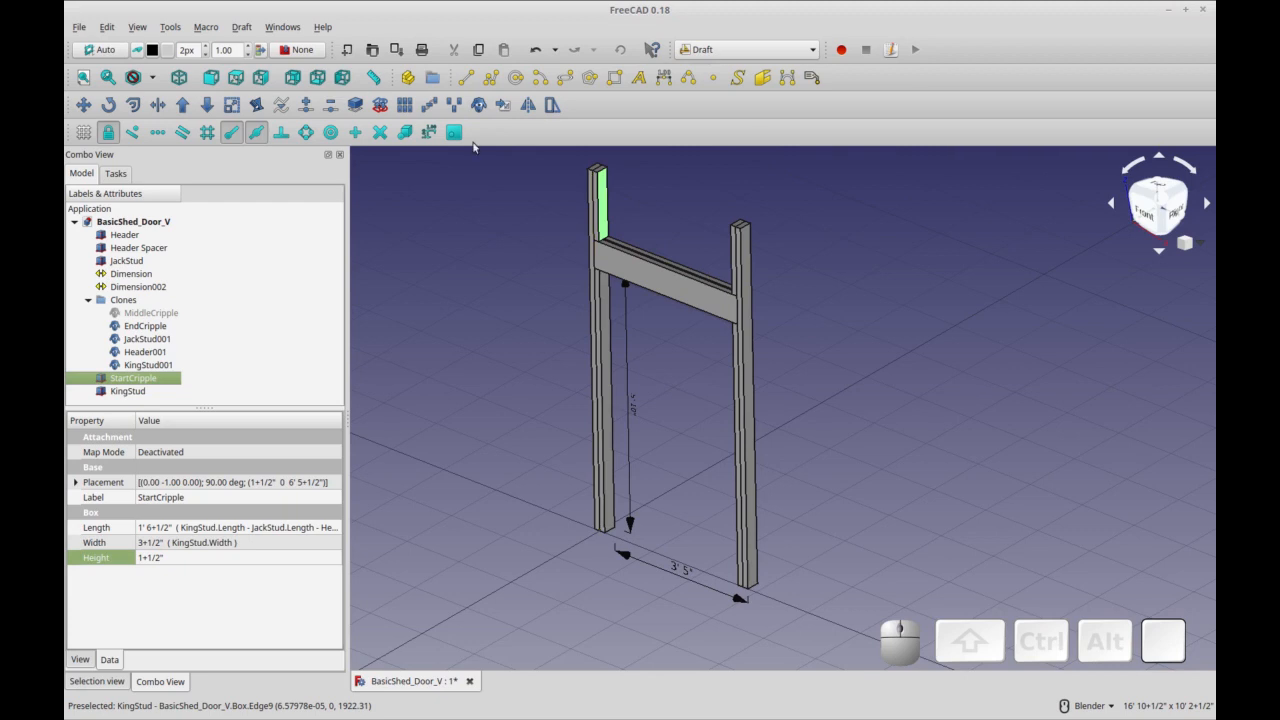
click(404, 105)
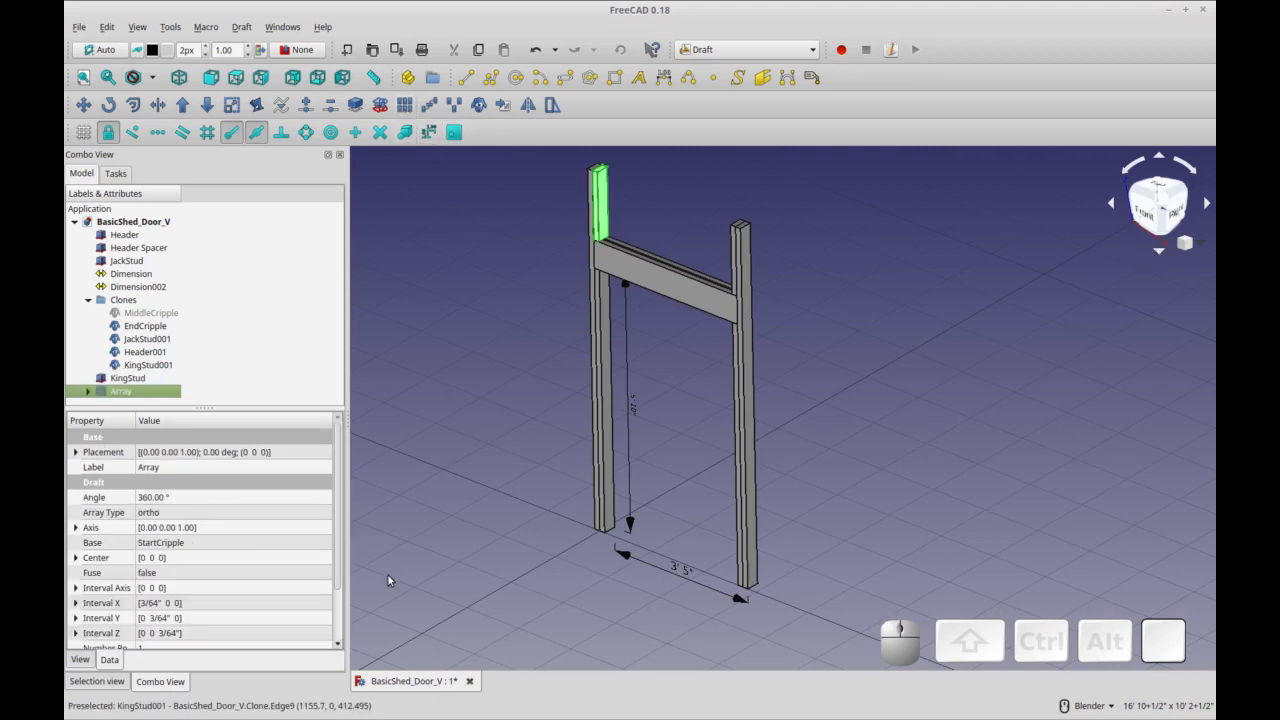
drag(336, 579, 331, 659)
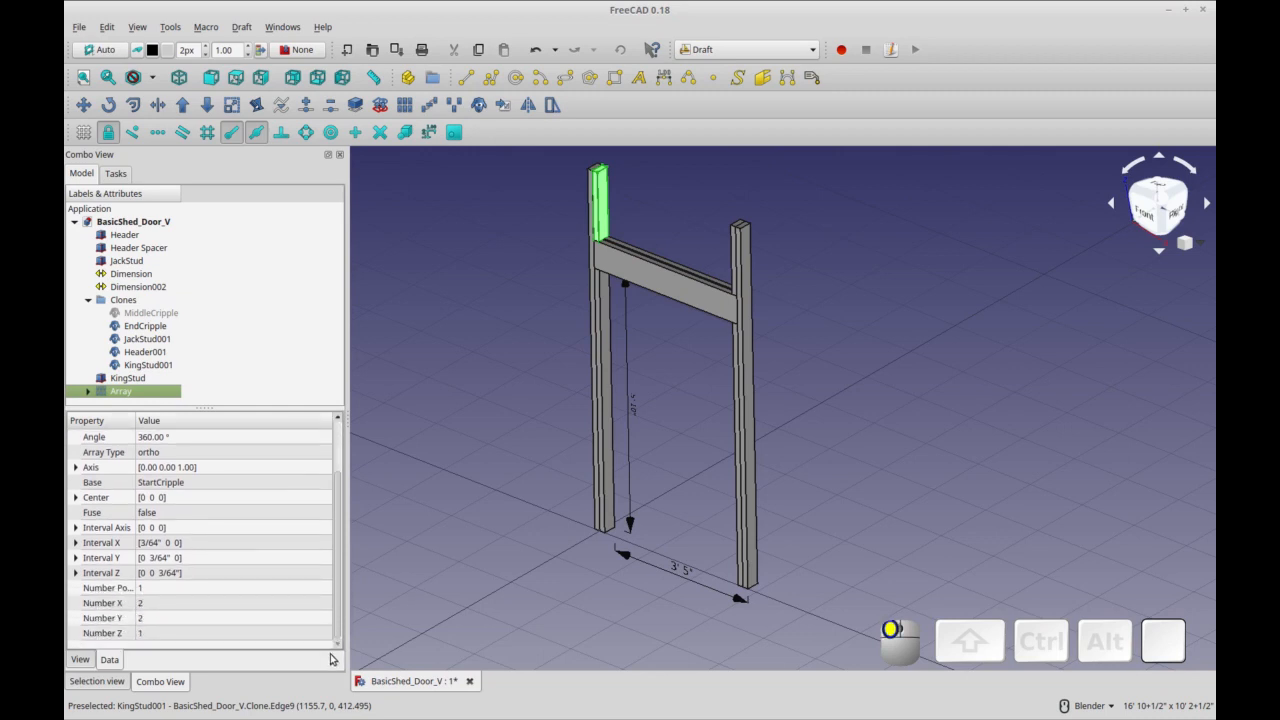
click(169, 606)
click(163, 618)
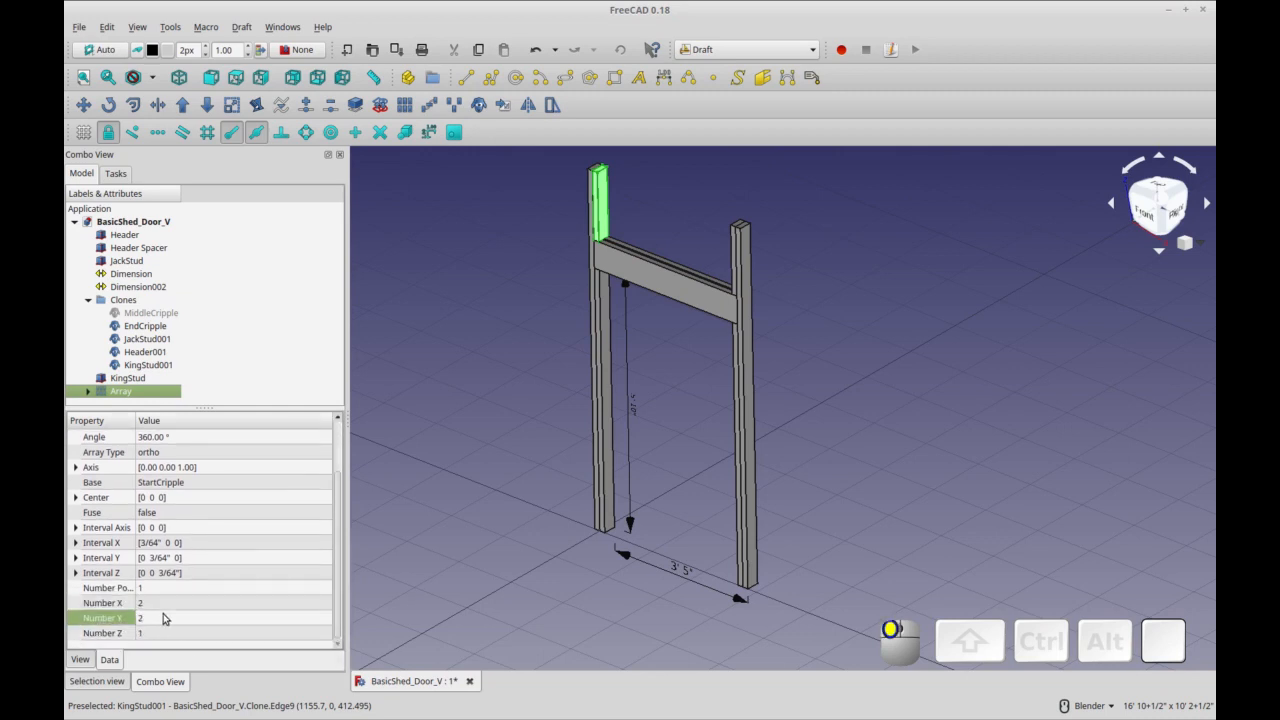
text(1)
- Select the horizontal rough opening dimension and check which property holds its distance
click(240, 604)
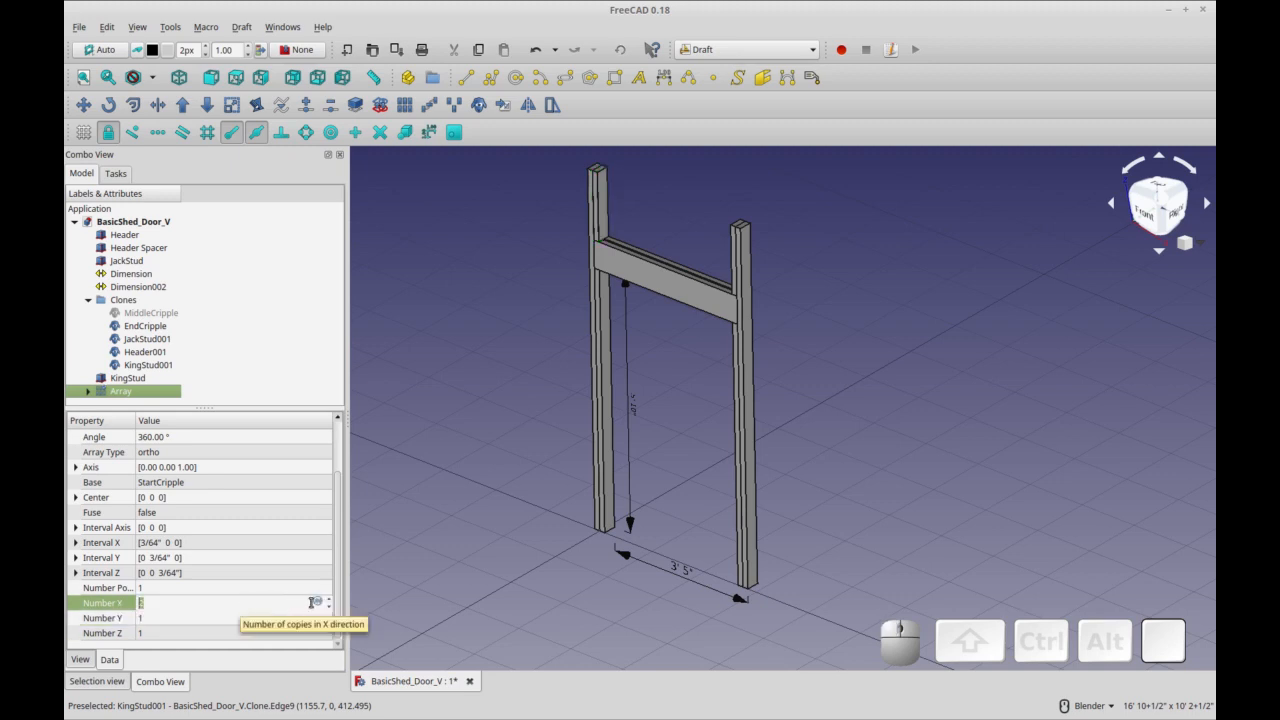
click(318, 603)
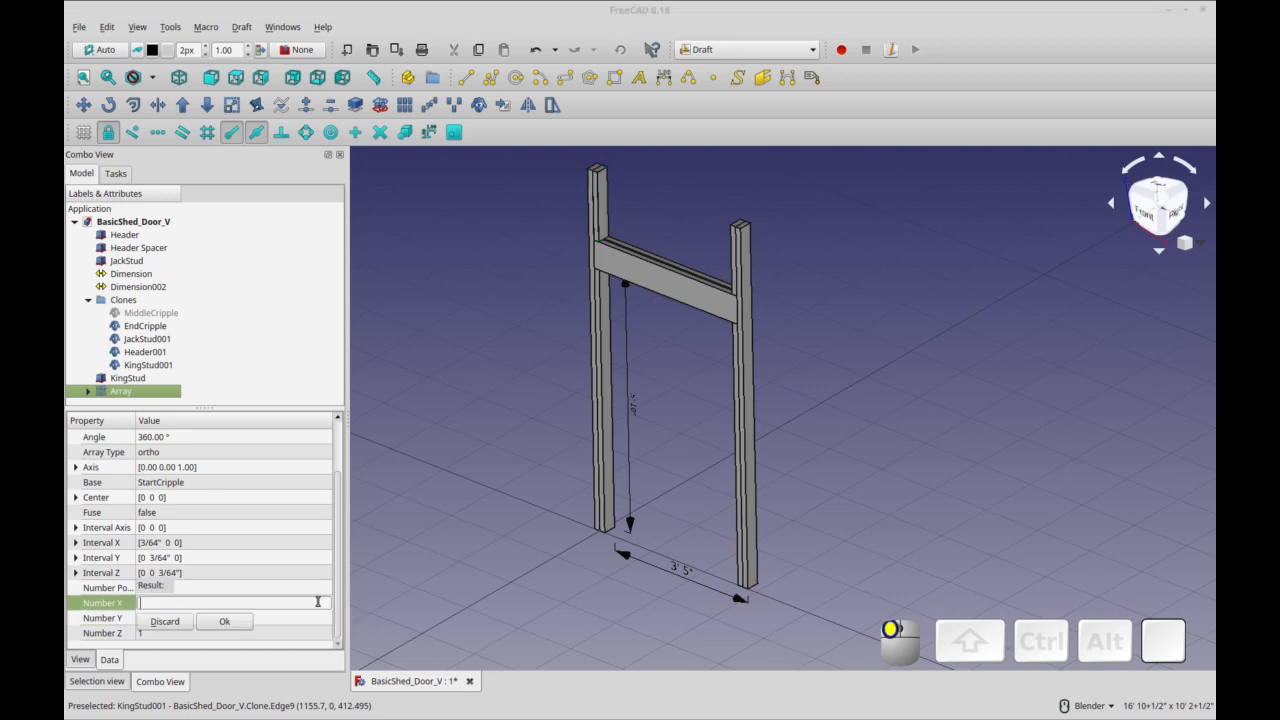
click(632, 560)
click(632, 560)
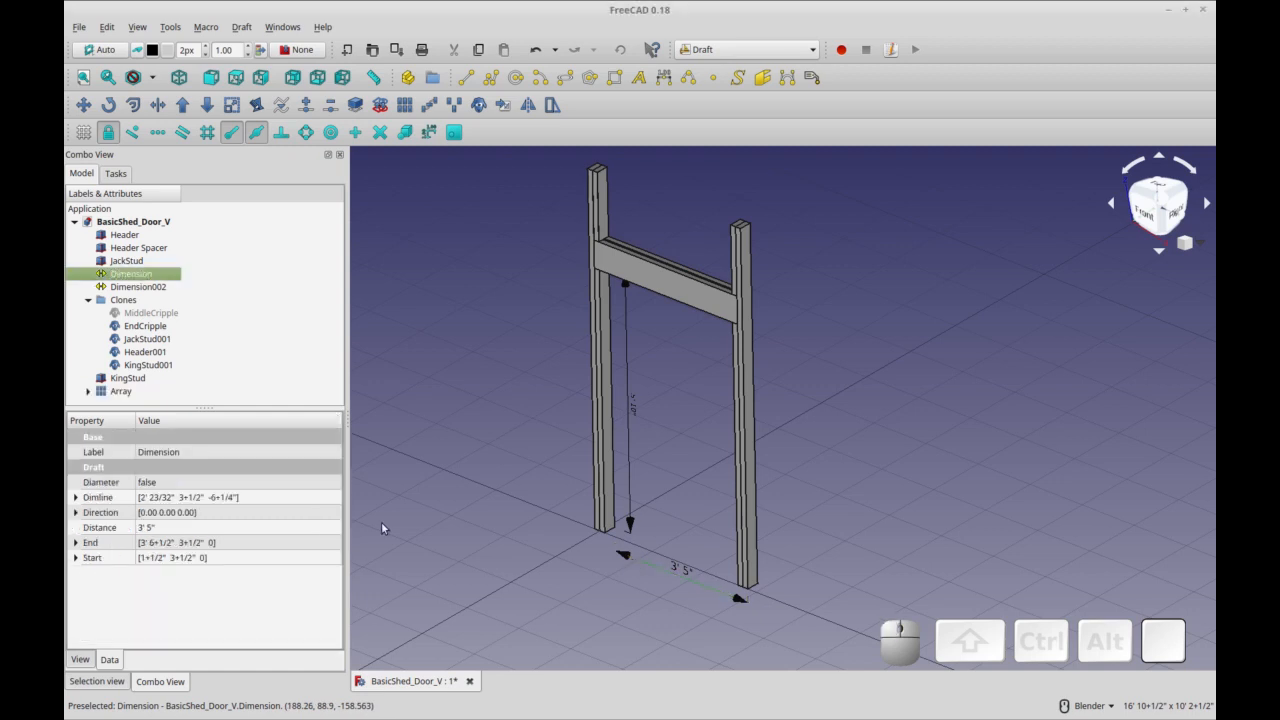
- Drive the cripple array's number of copies in X with the expression Dimension.Distance / 16"
click(121, 391)
click(188, 633)
click(316, 634)
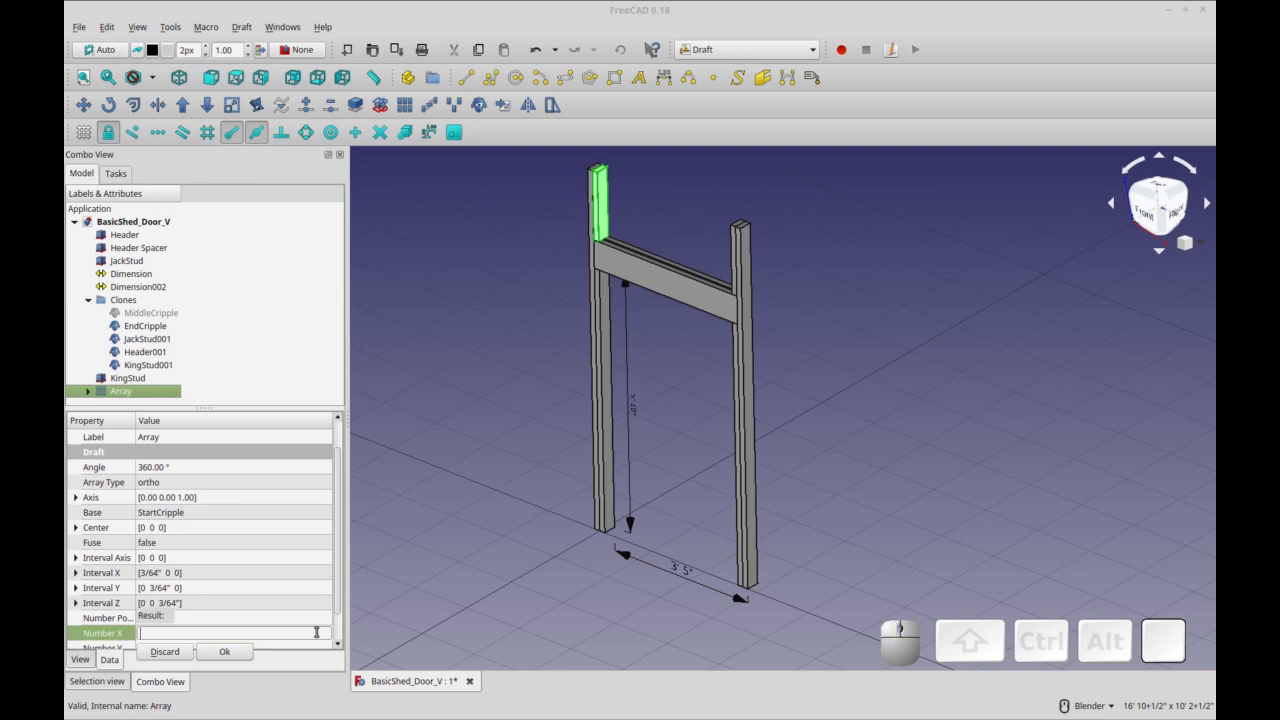
text(Dim)
key(Down)
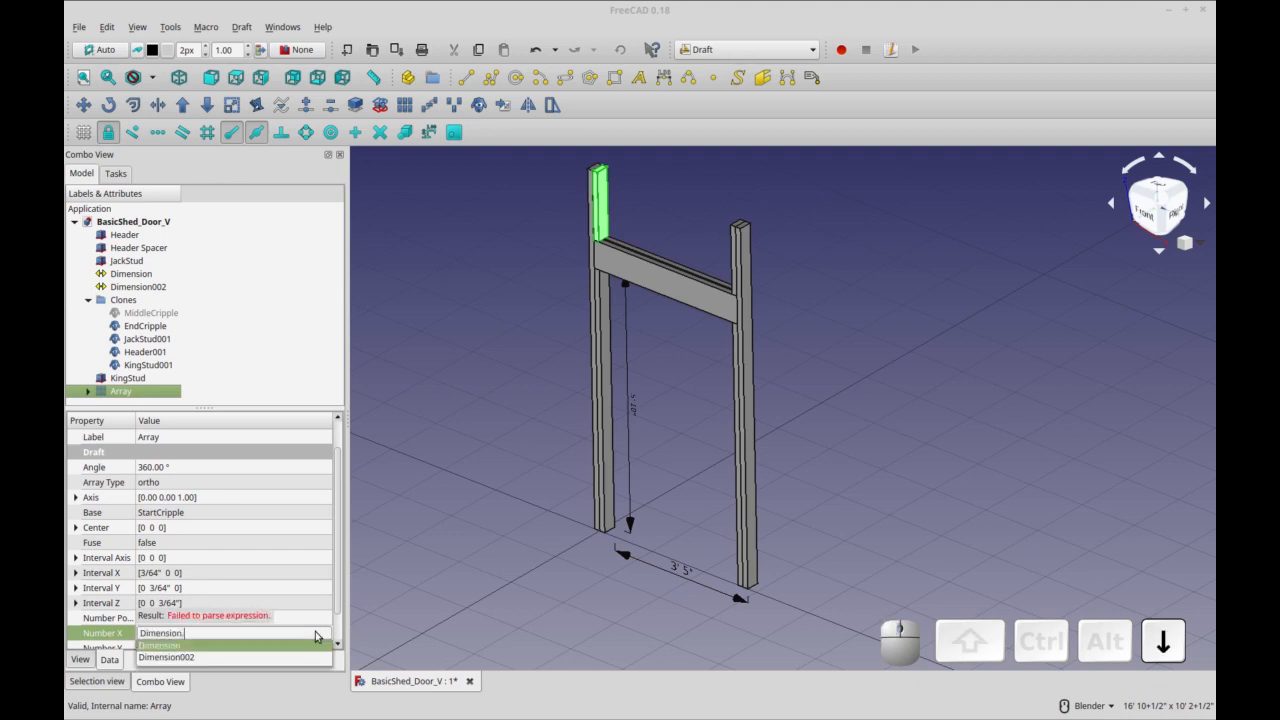
text(Dist)
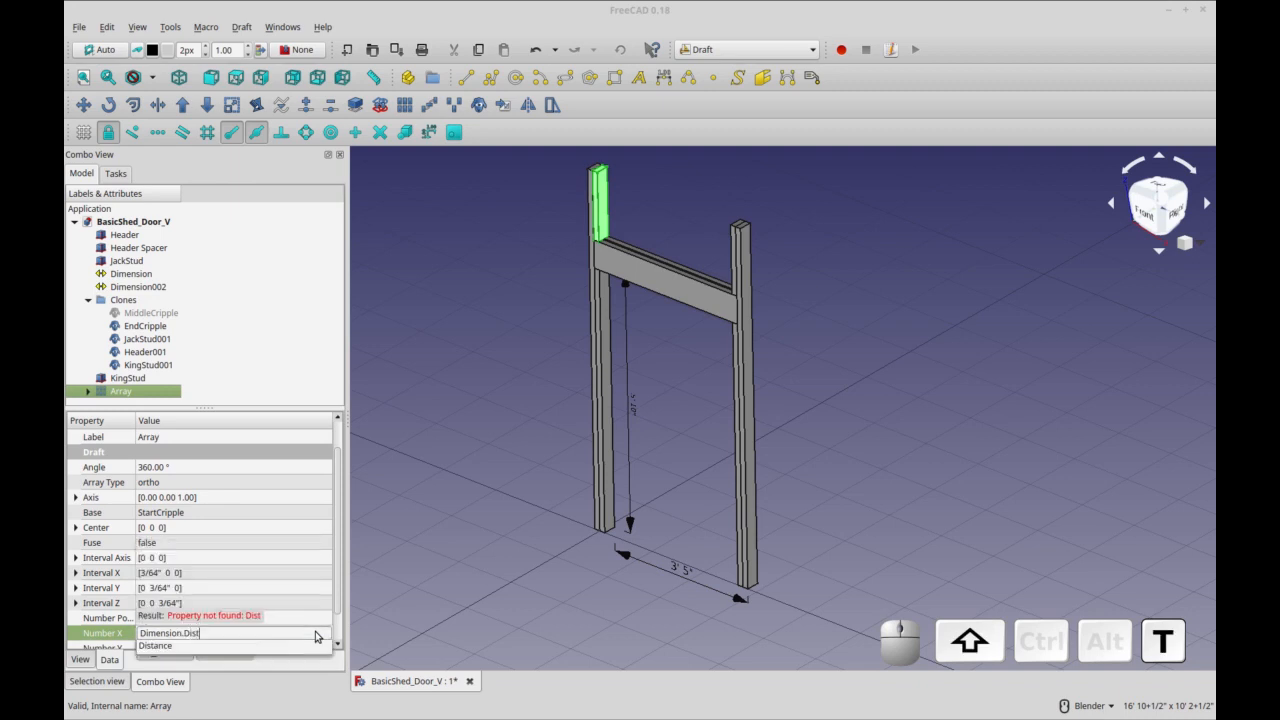
key(BackSpace)
key(BackSpace)
key(BackSpace)
key(BackSpace)
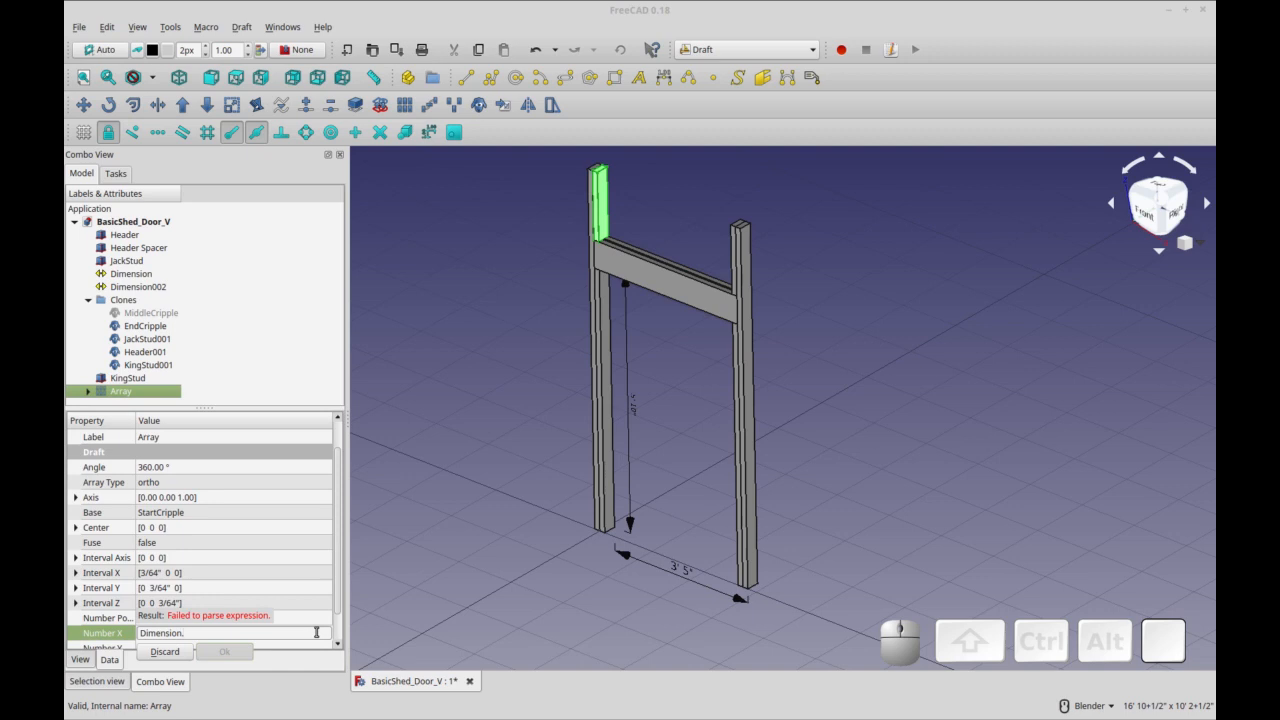
text(D)
key(Down)
key(Down)
key(Down)
key(Down)
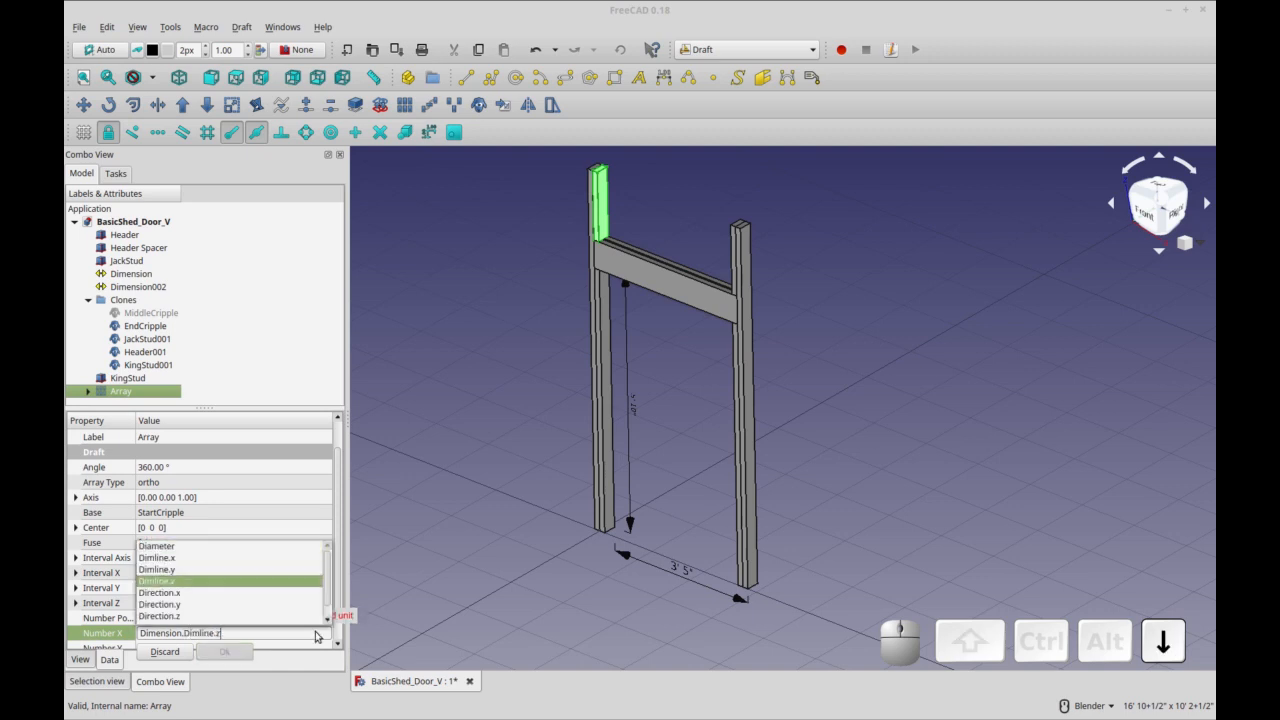
key(Up)
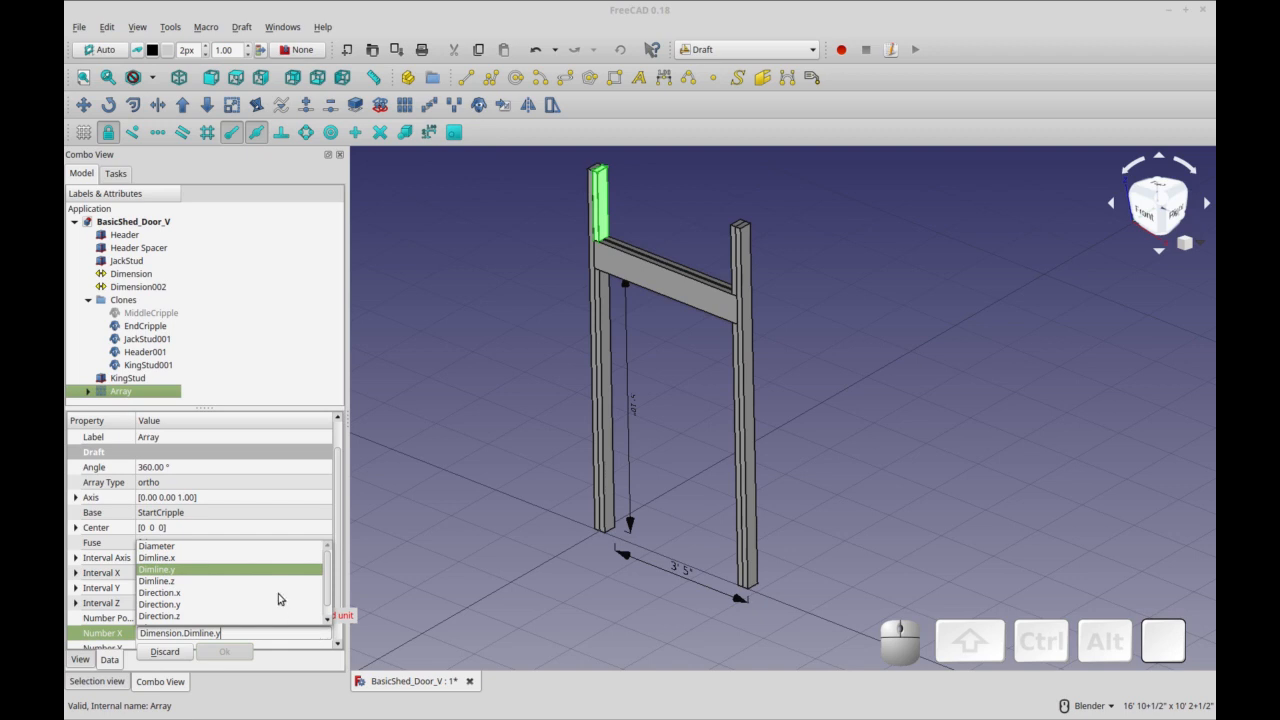
scroll(278, 593, down, 1)
click(161, 619)
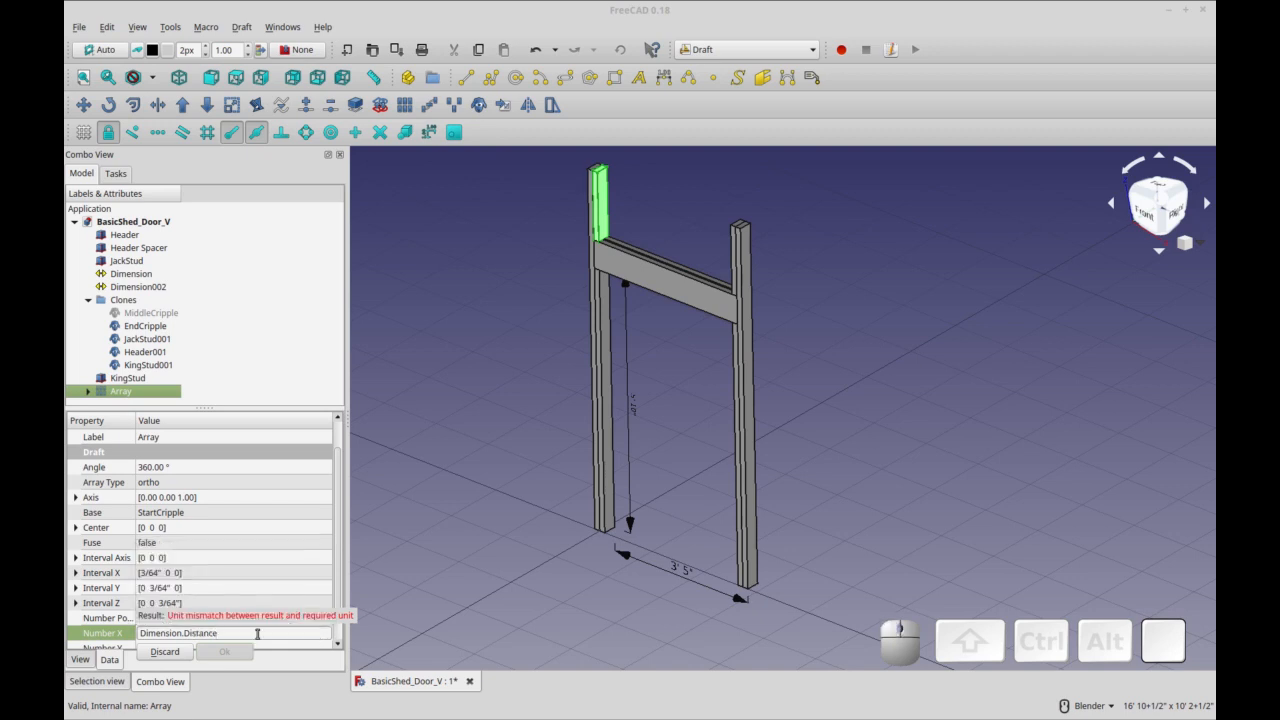
text(/ 16")
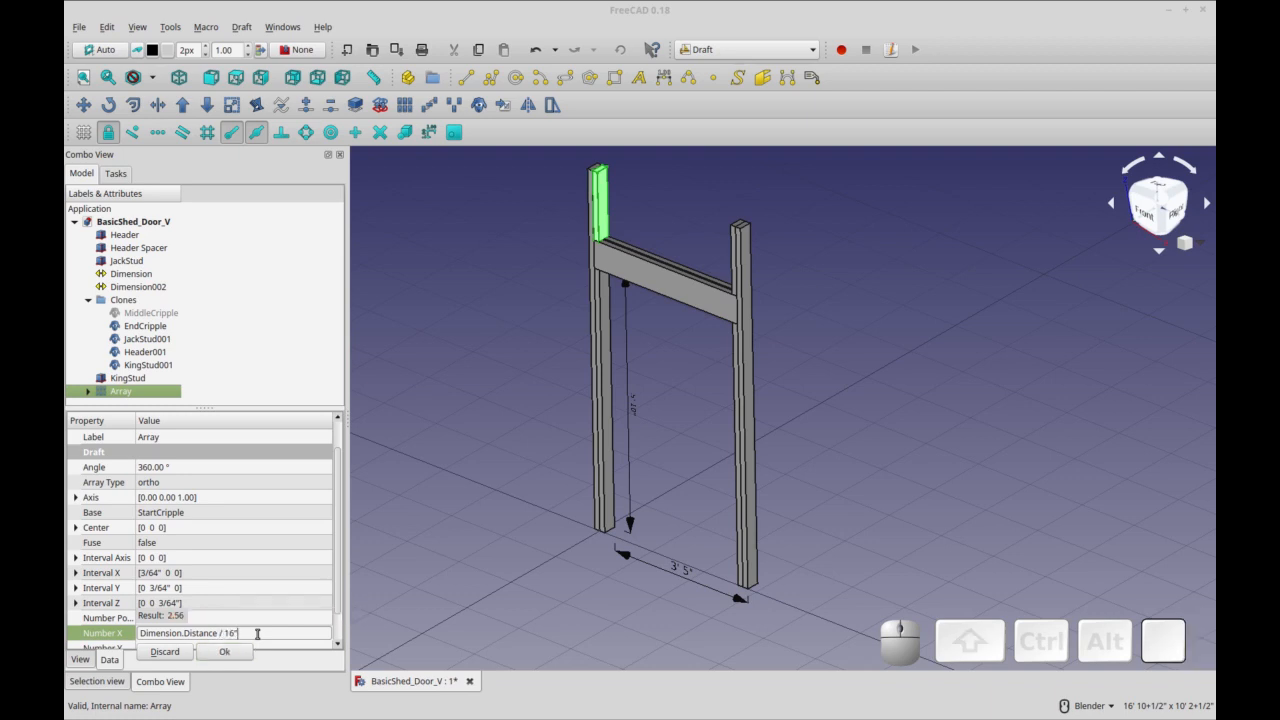
click(240, 651)
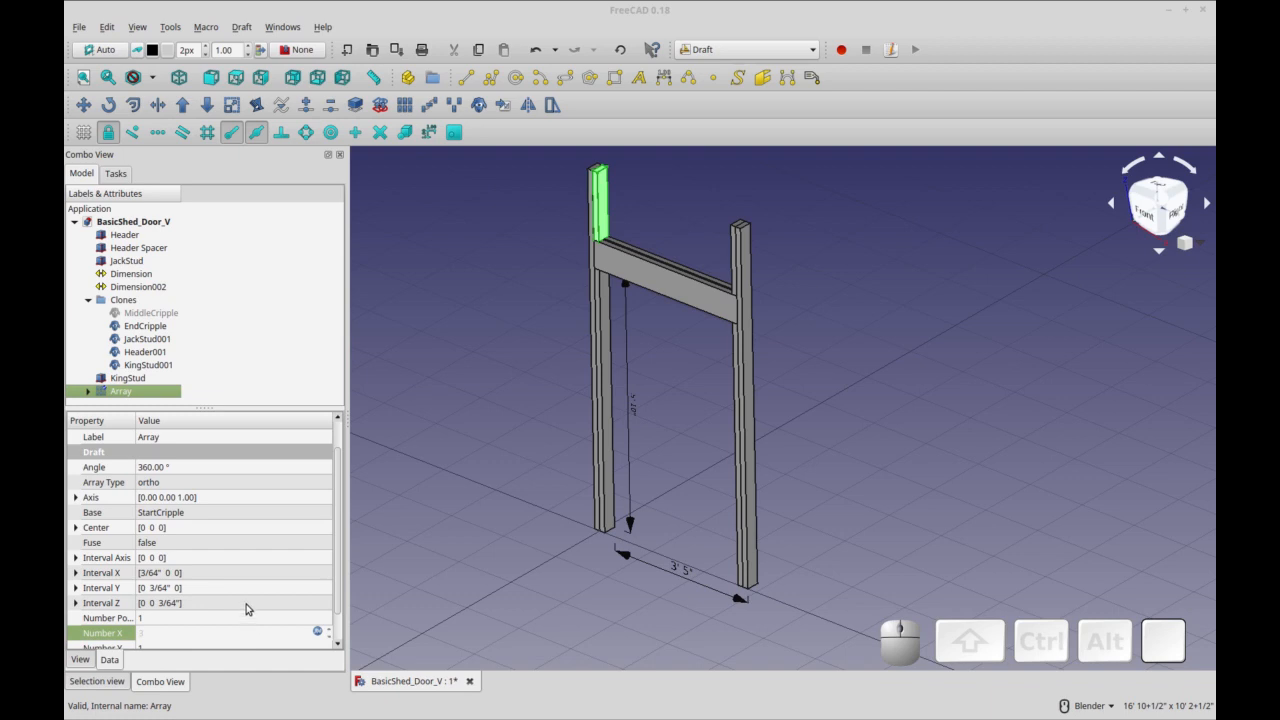
click(251, 645)
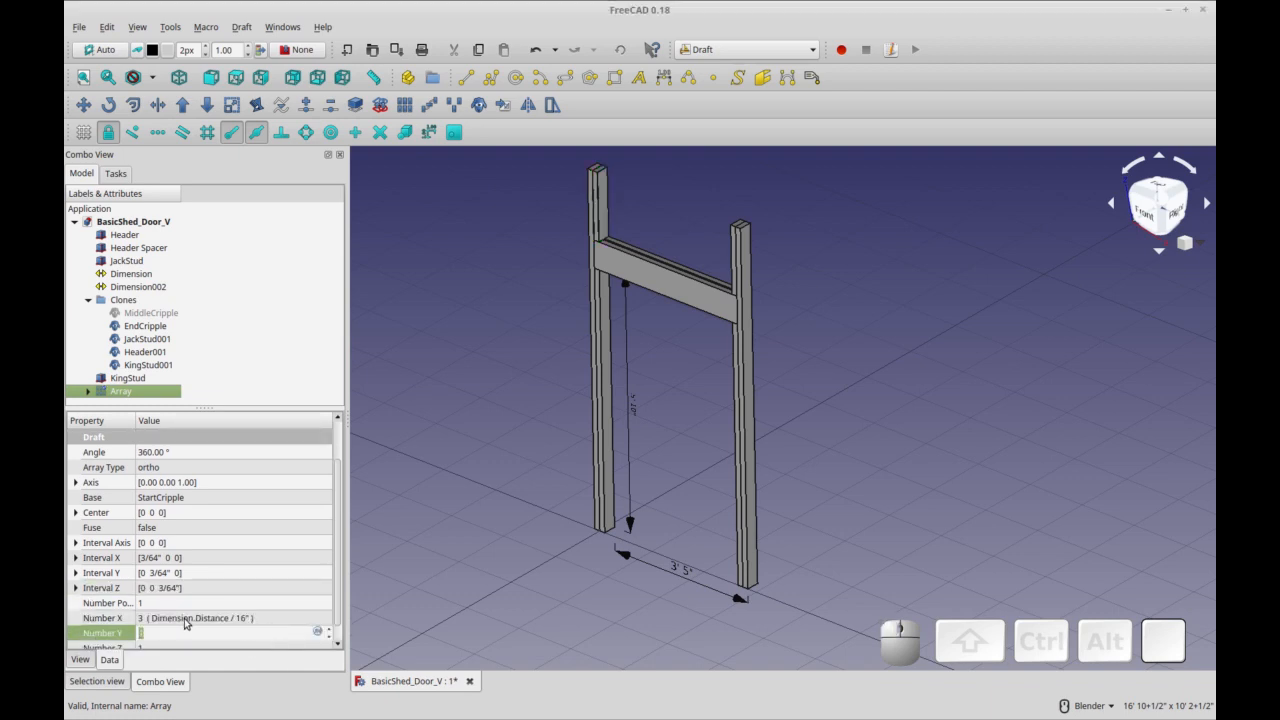
click(185, 620)
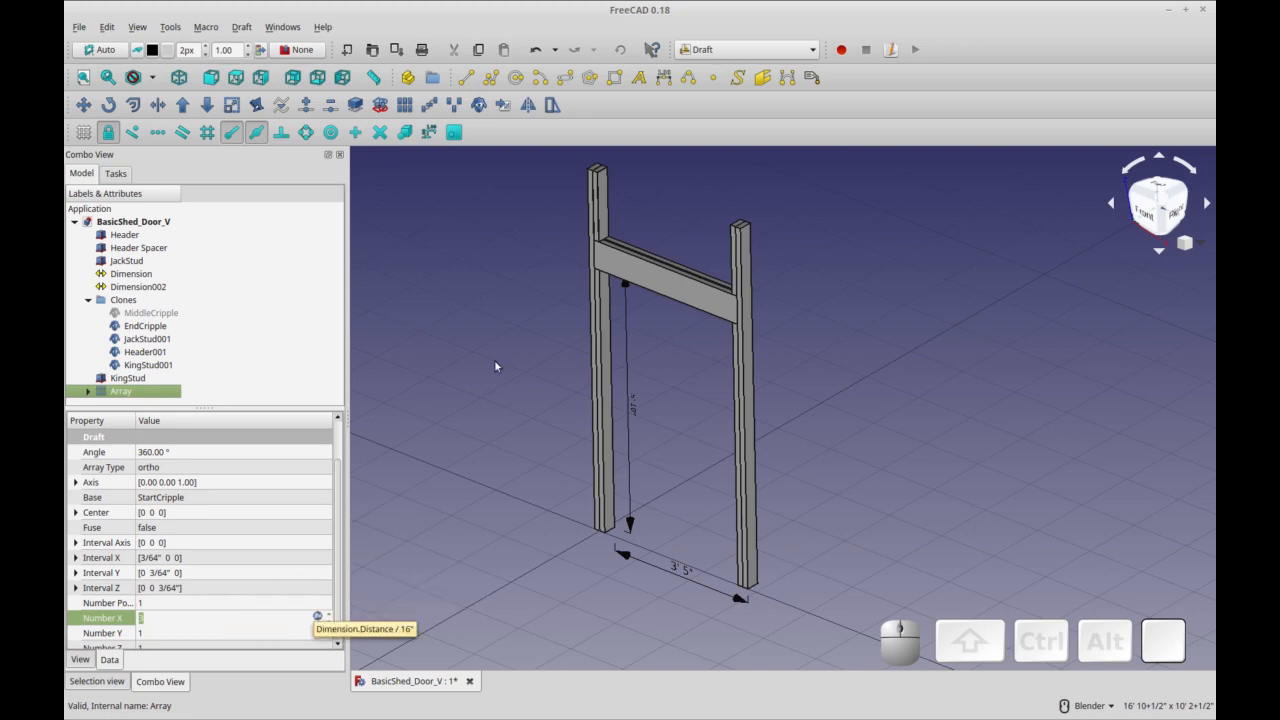
scroll(225, 373, down, 1)
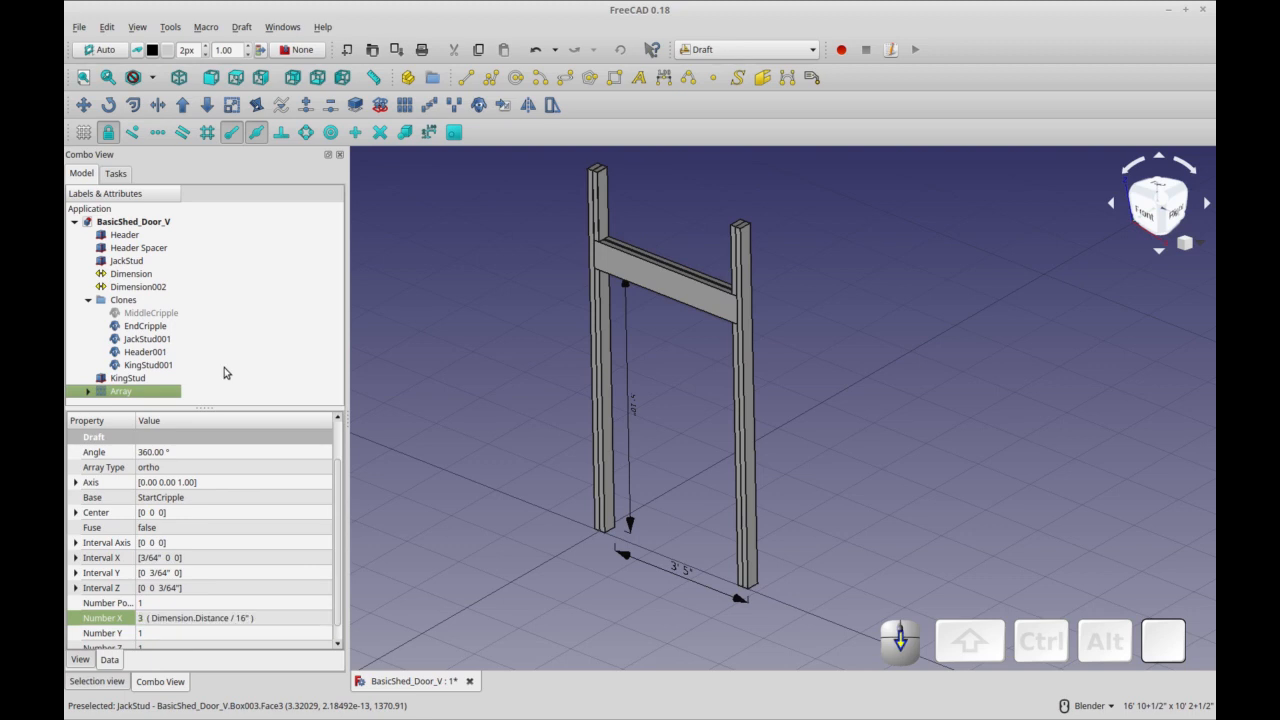
click(272, 620)
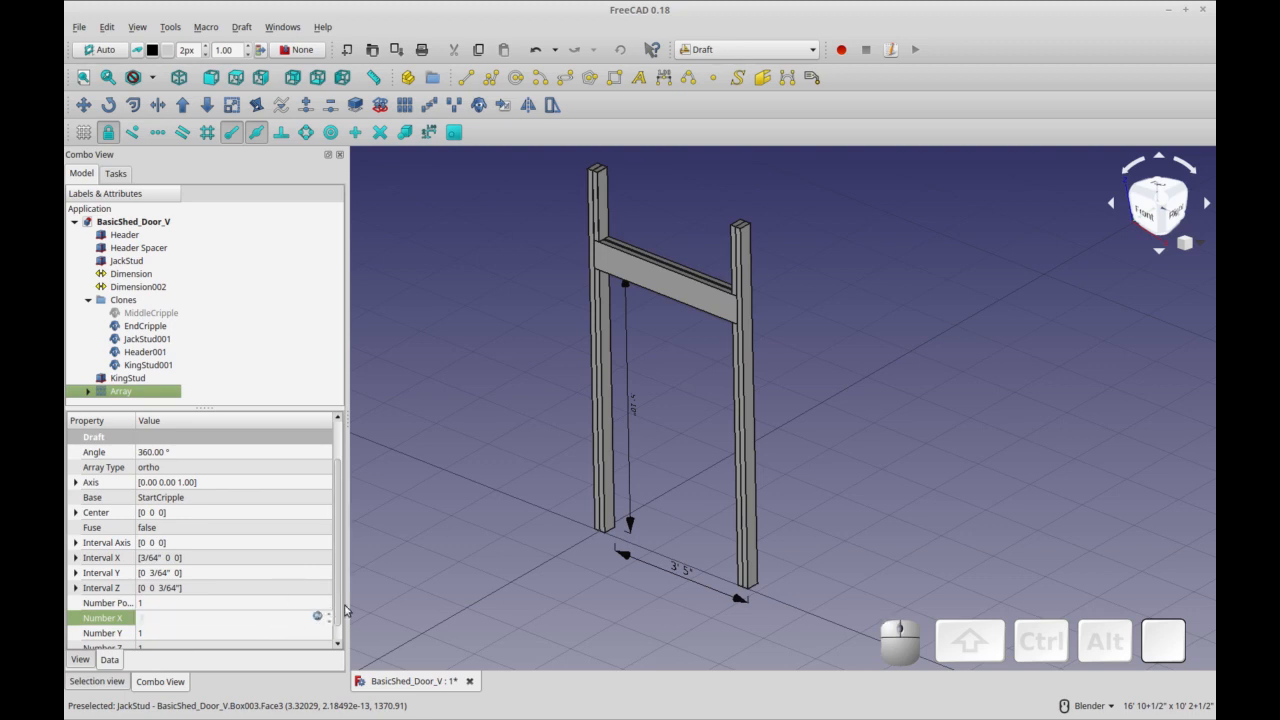
- Set the x component of the cripple array's Interval X to 16"
drag(338, 606, 337, 653)
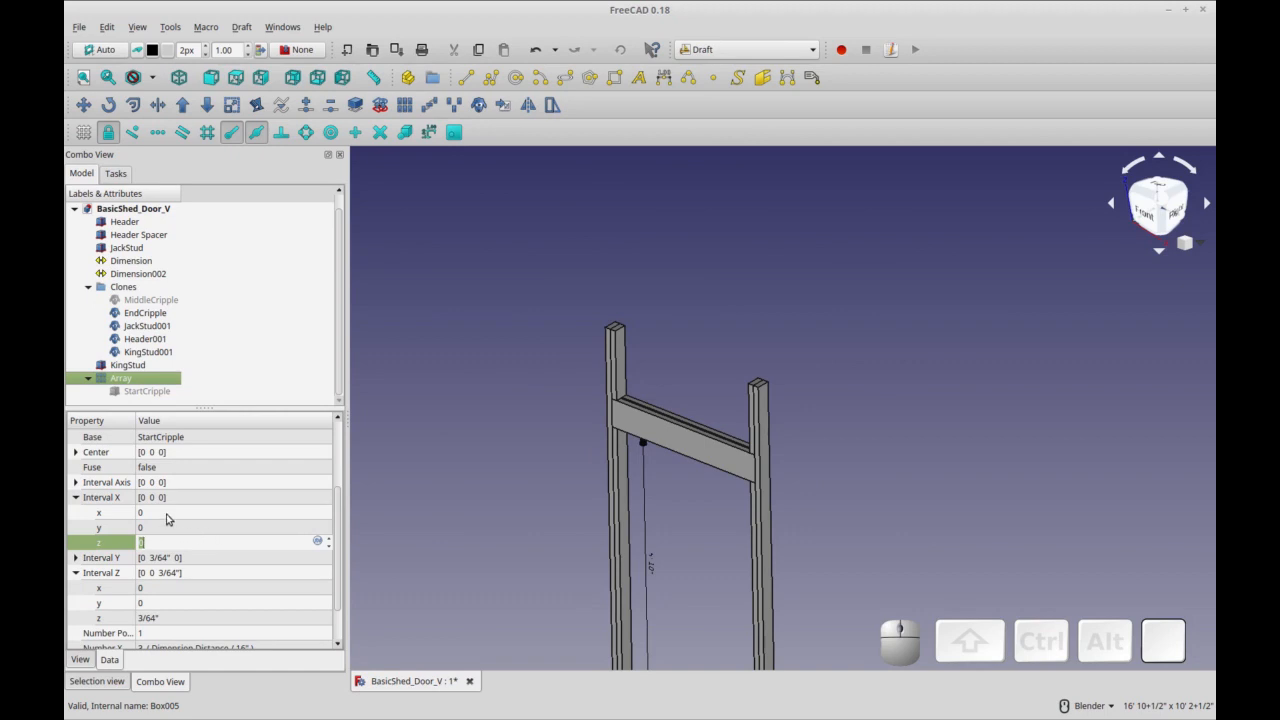
click(618, 374)
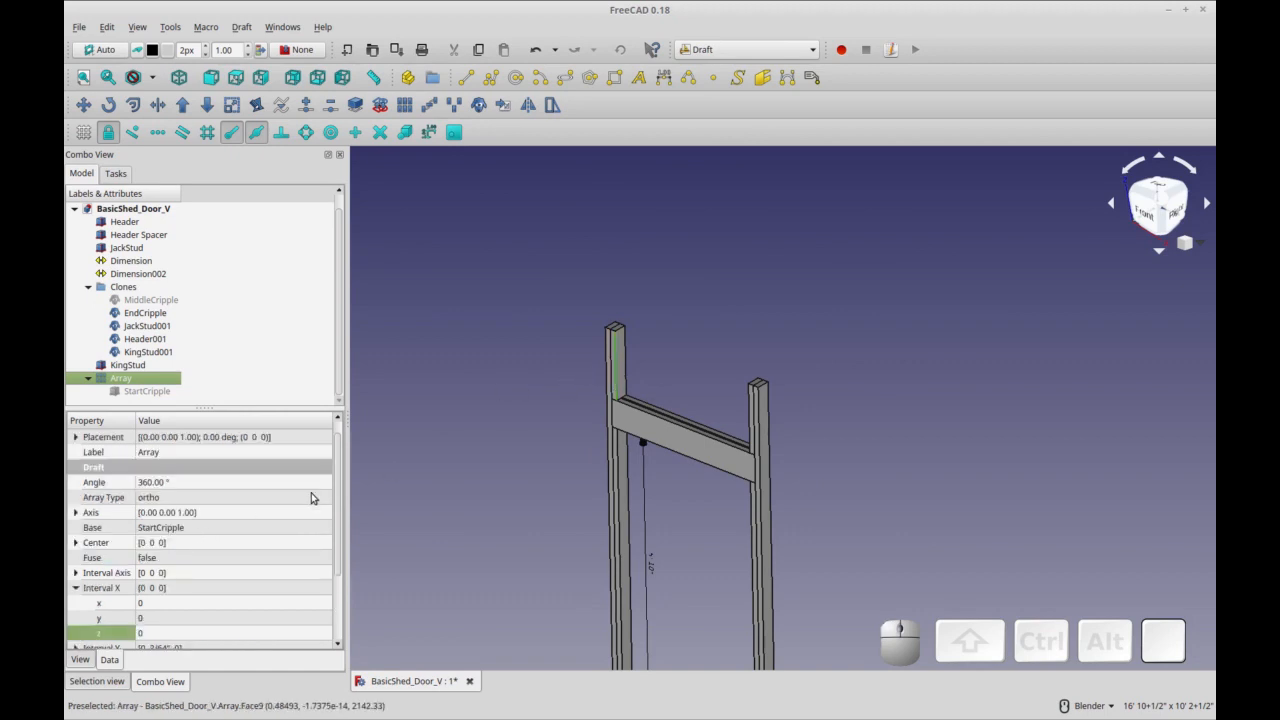
scroll(279, 598, down, 1)
click(183, 558)
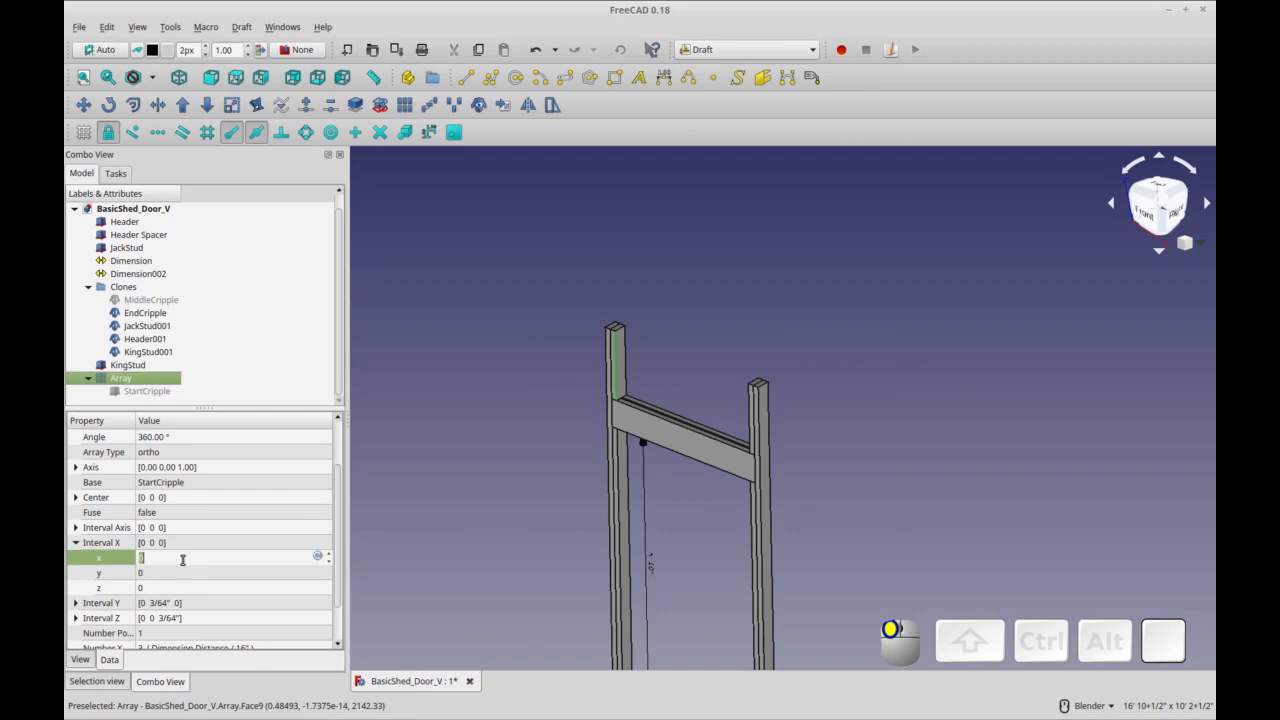
text(16)
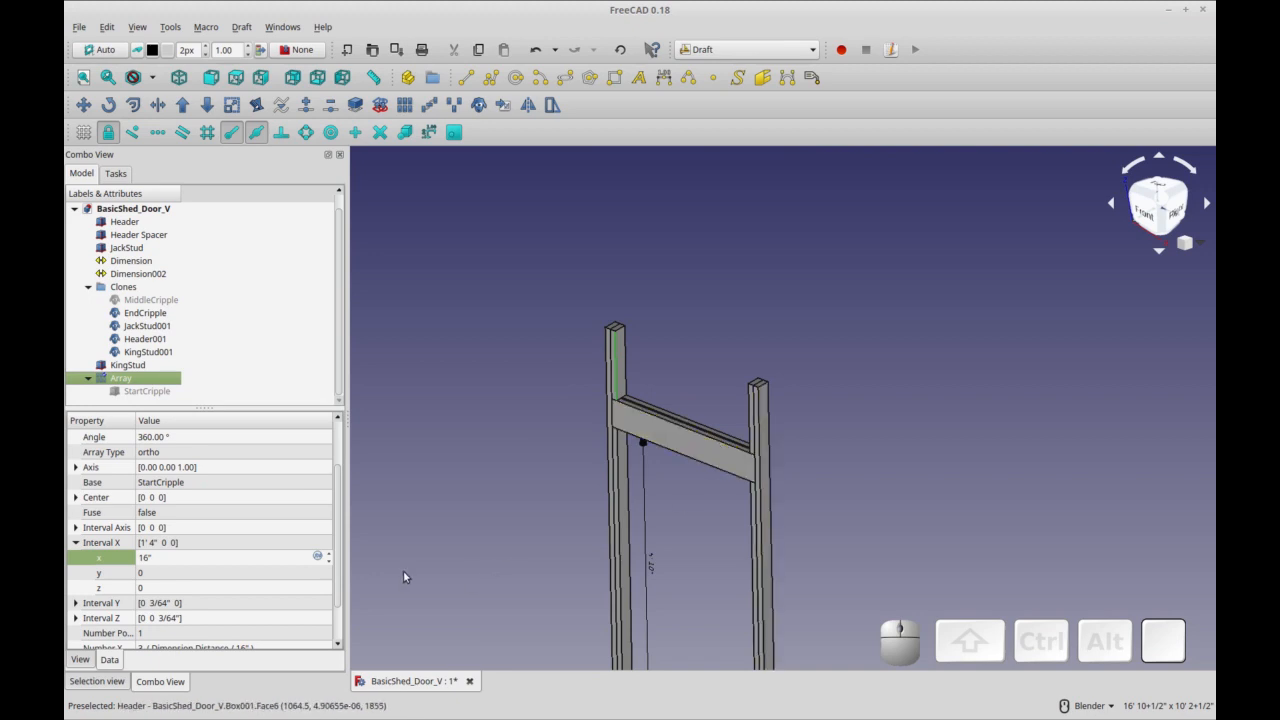
key(Return)
scroll(337, 607, down, 1)
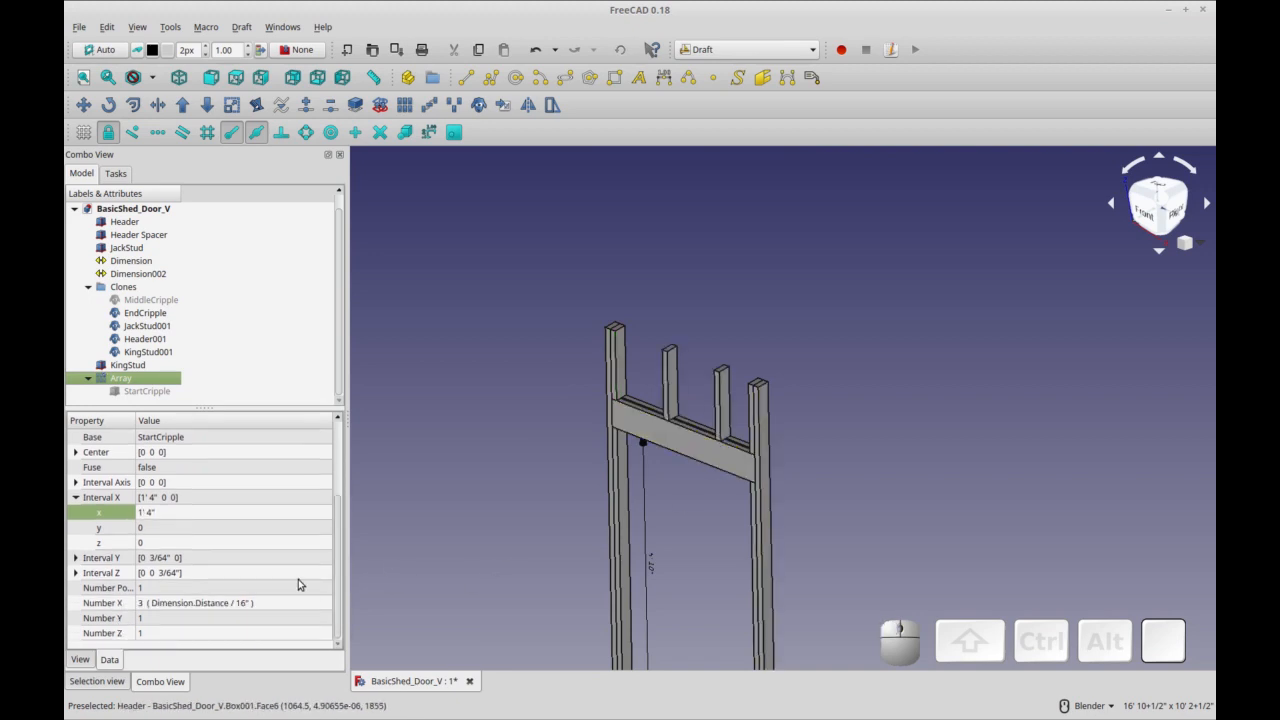
- Inspect the arrayed cripples above the header from several angles against the array's interval and copy count settings
click(298, 575)
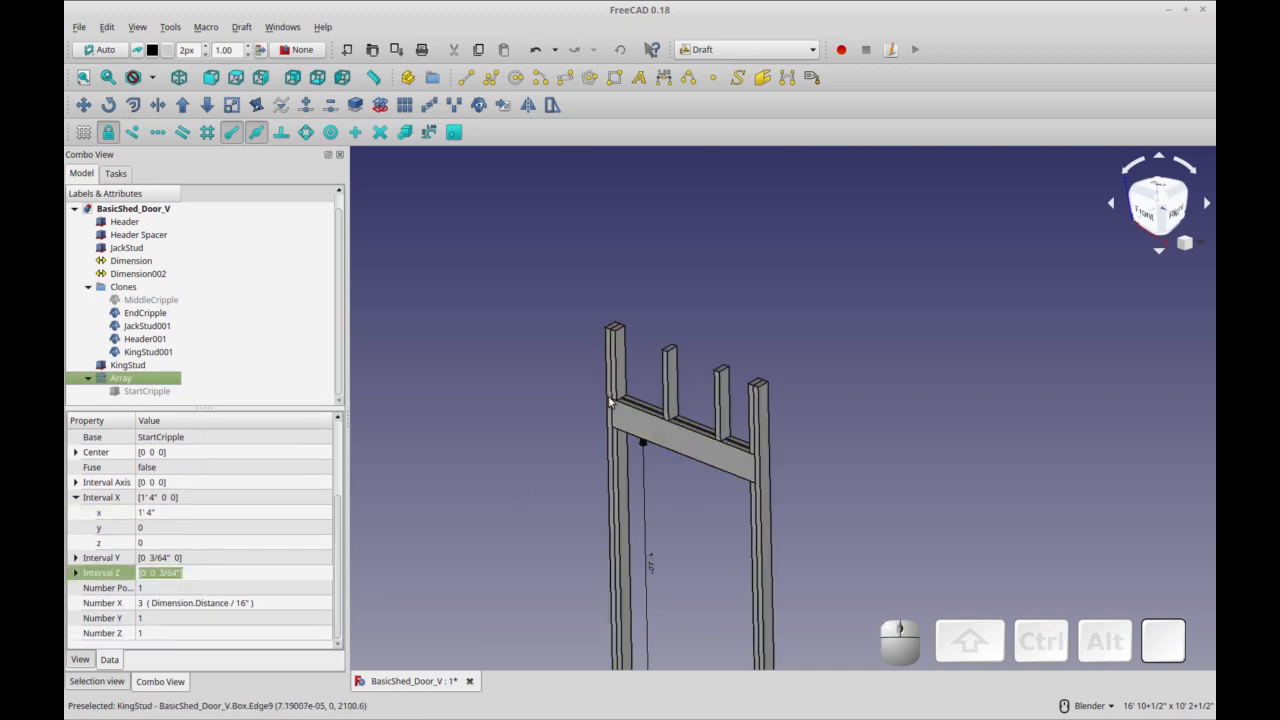
middle_drag(677, 537, 705, 538)
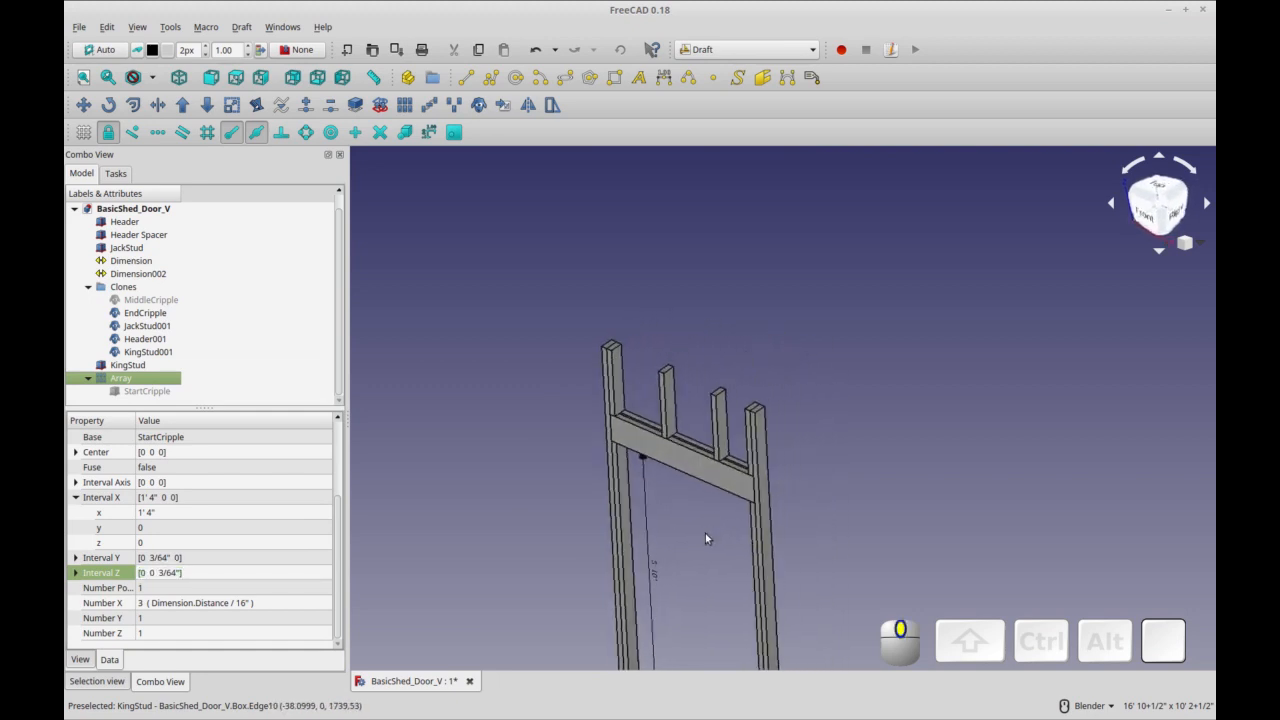
click(716, 452)
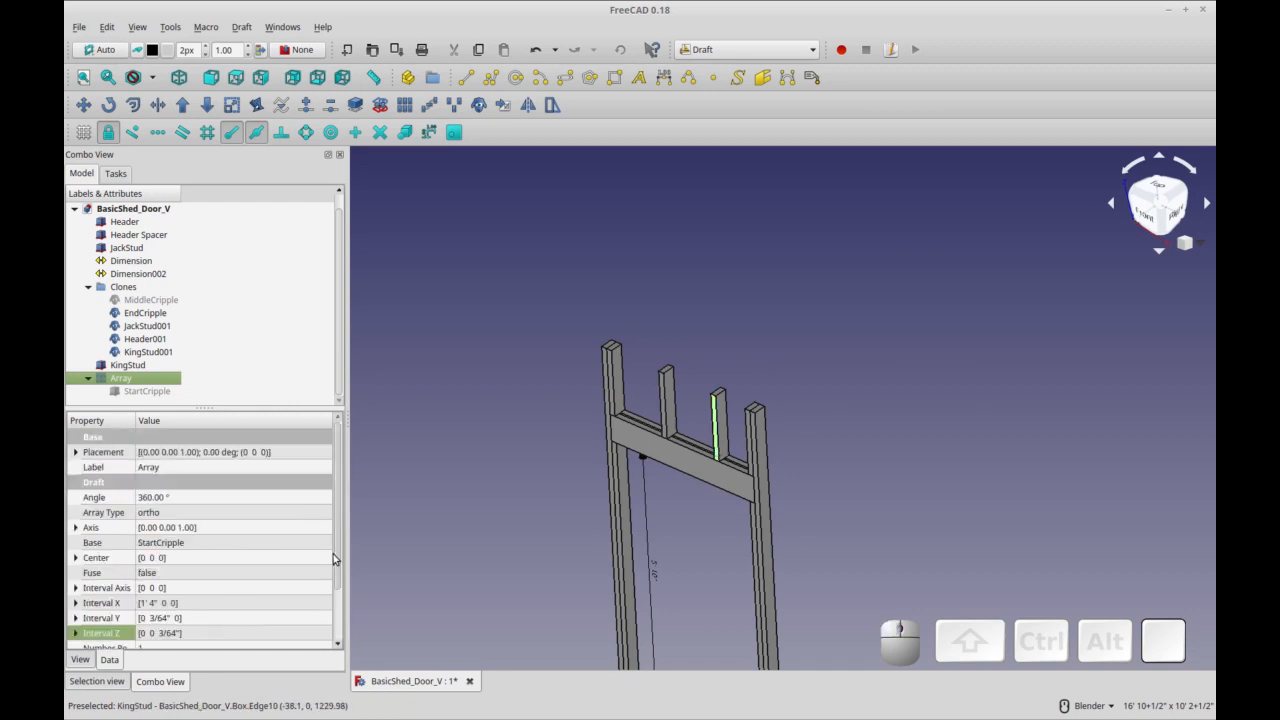
drag(335, 555, 332, 601)
scroll(520, 554, down, 2)
middle_drag(642, 546, 688, 526)
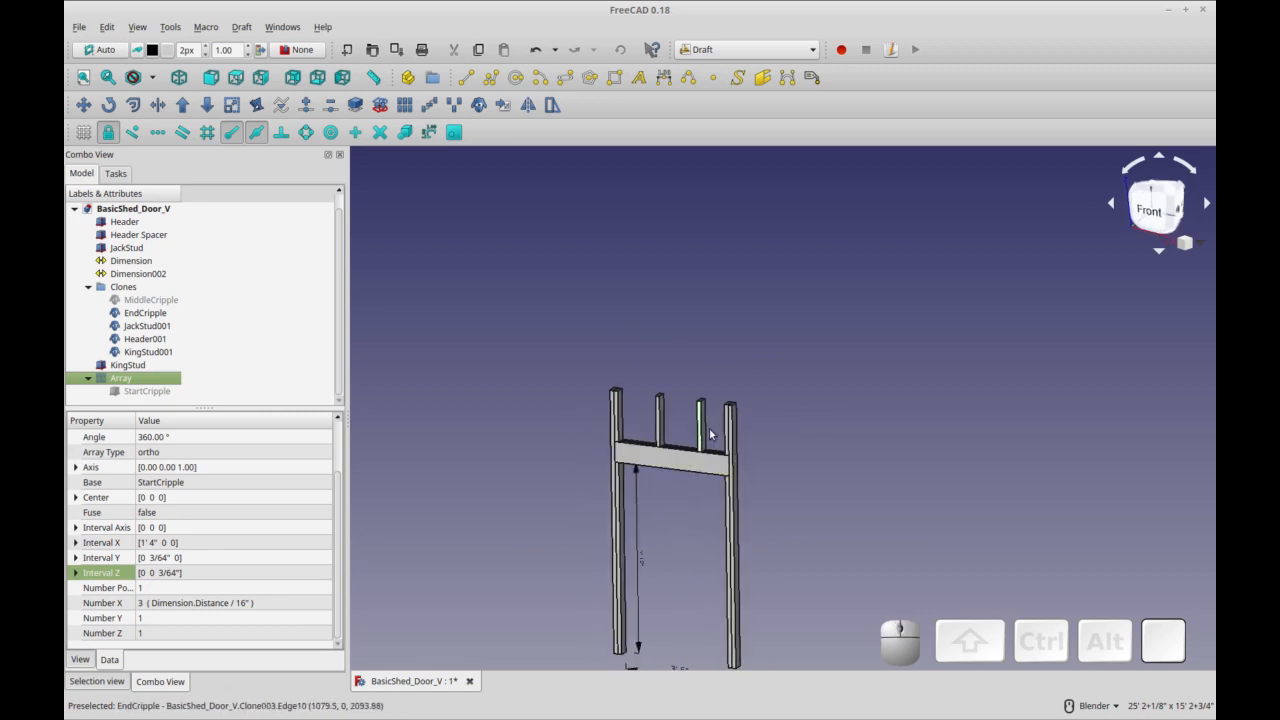
middle_drag(671, 520, 610, 520)
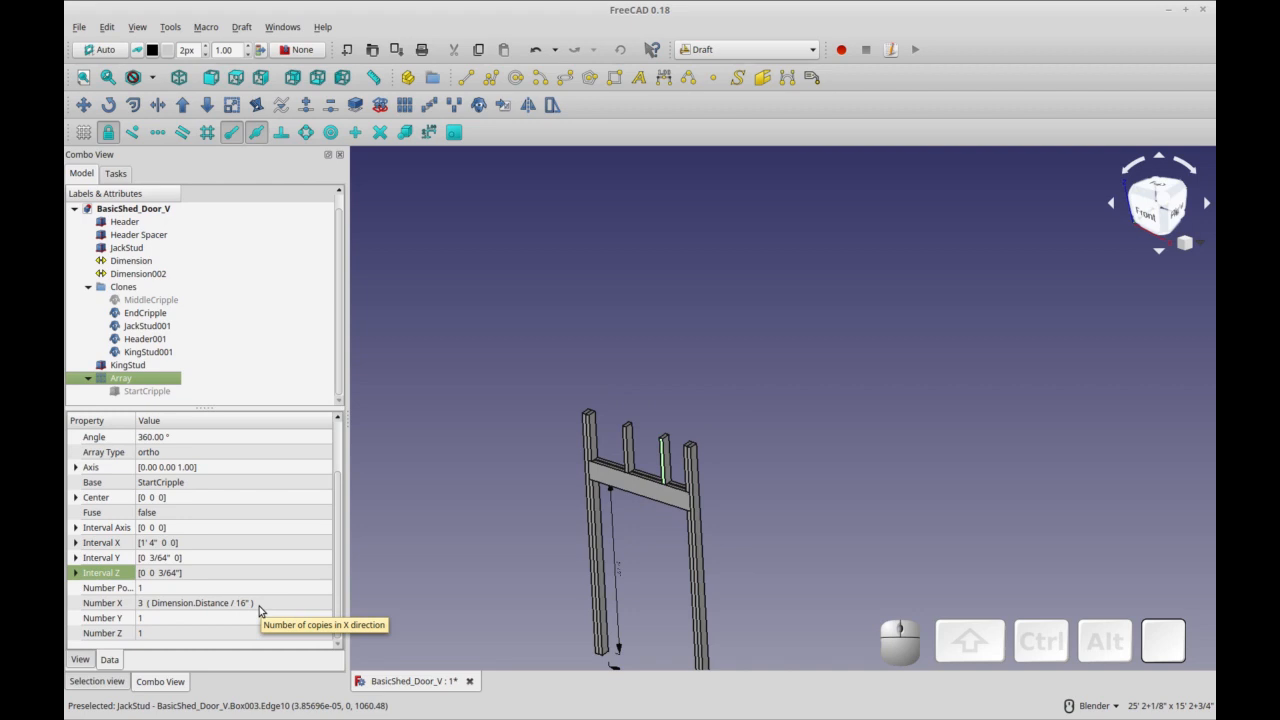
drag(336, 581, 338, 590)
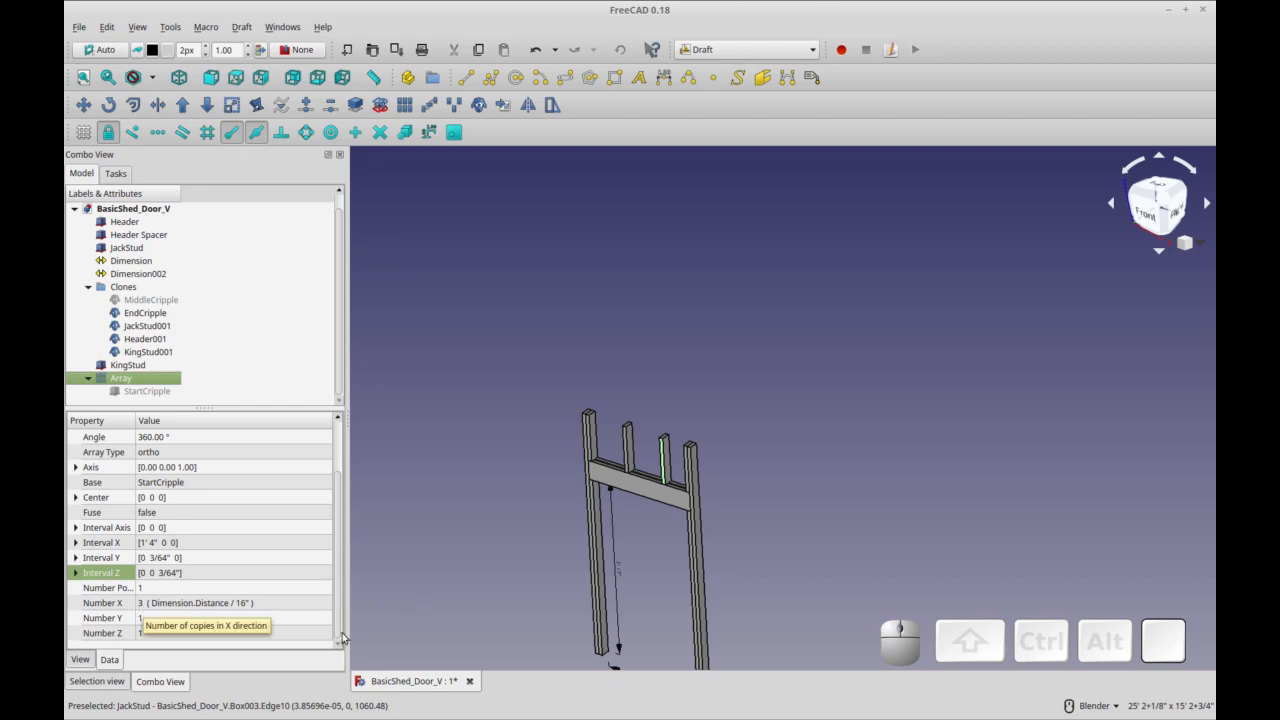
shift+middle_drag(510, 576, 546, 474)
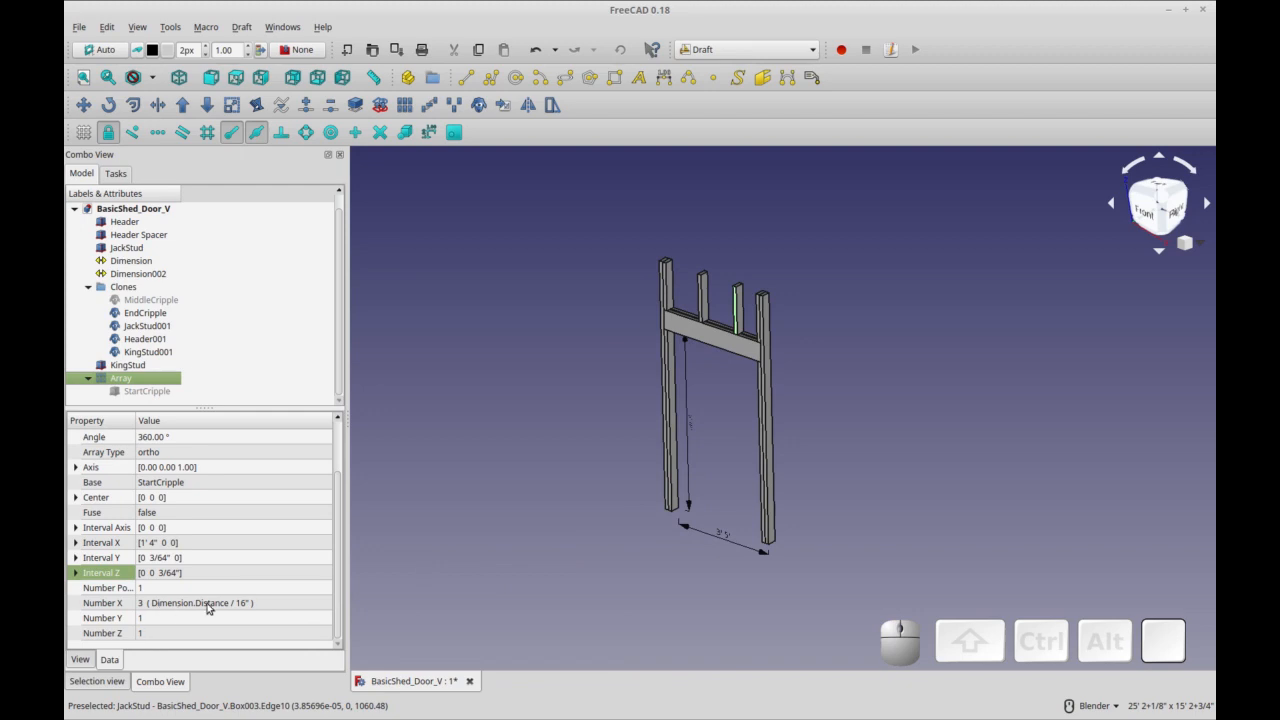
shift+middle_drag(646, 567, 626, 590)
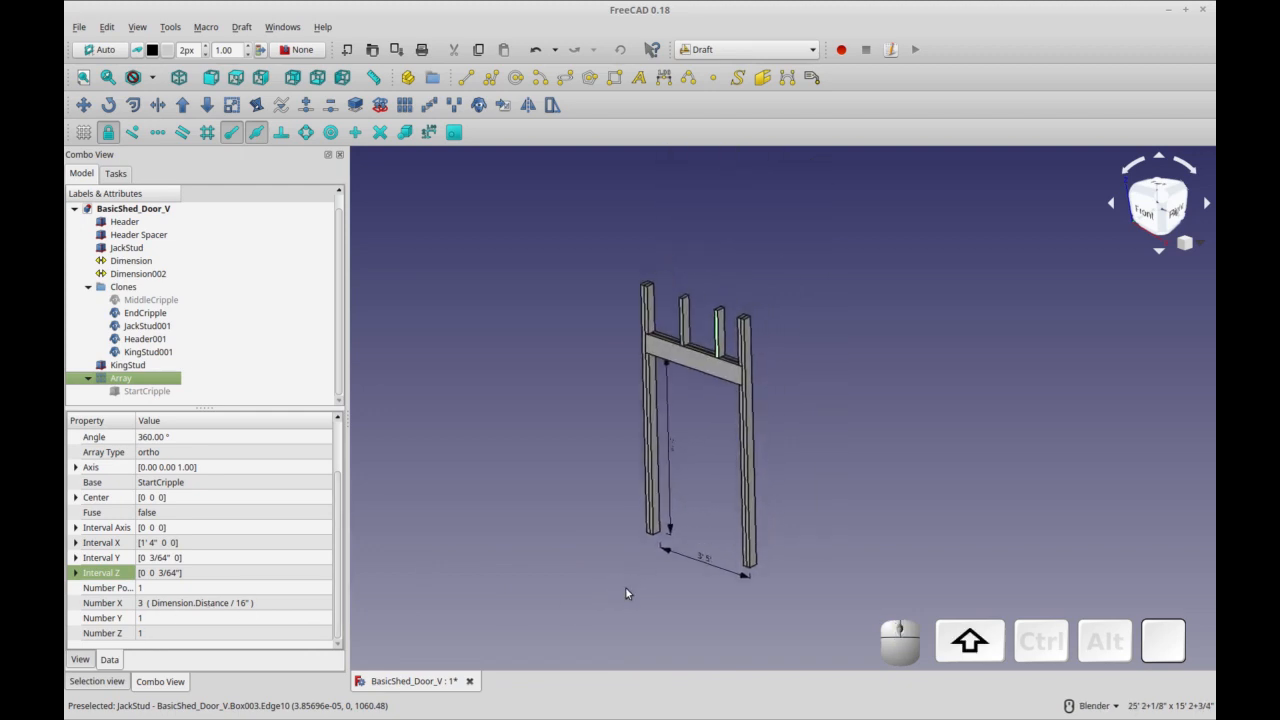
- Raise the header and rough opening by setting the jack stud's length to 6' 9", and clear the selection
click(669, 466)
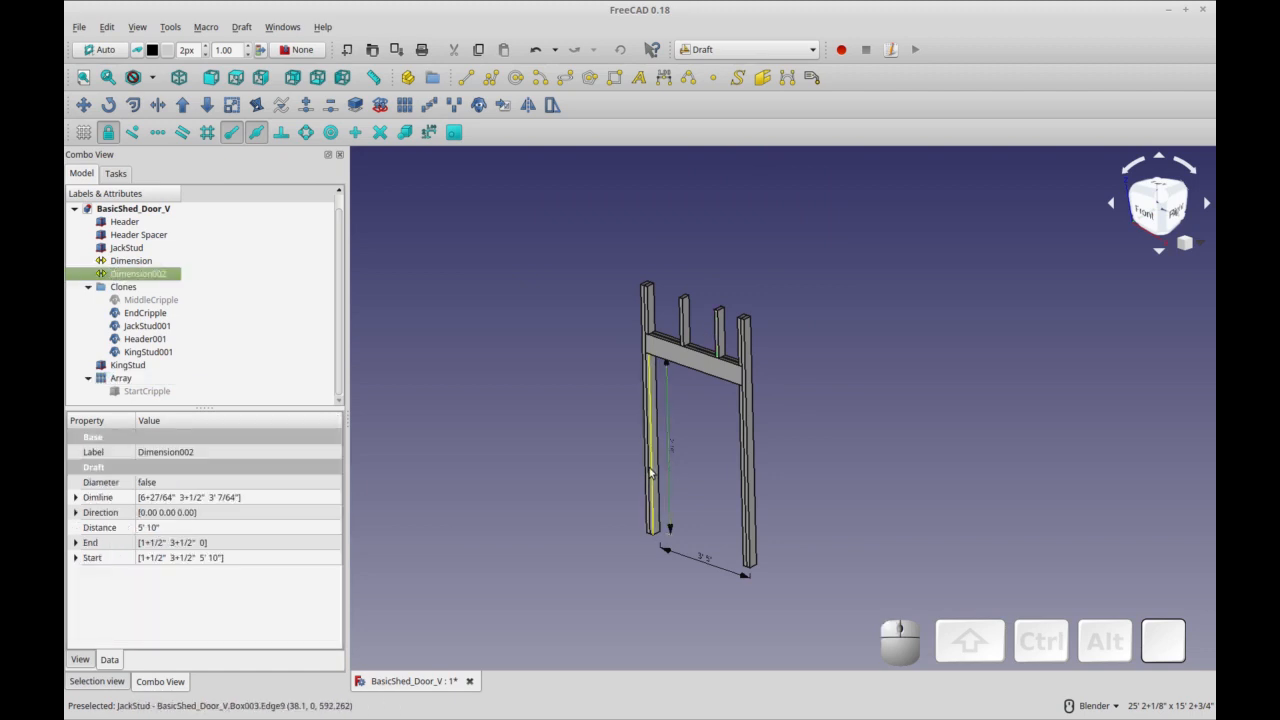
scroll(615, 491, up, 2)
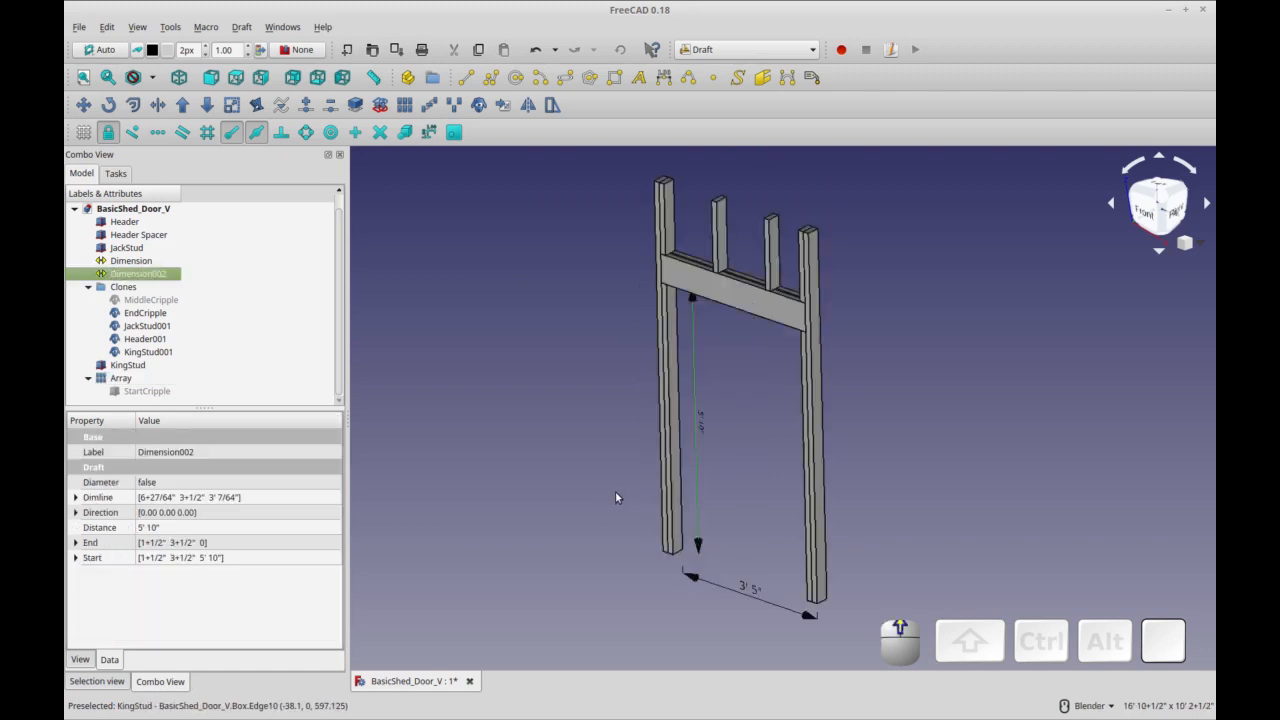
click(677, 468)
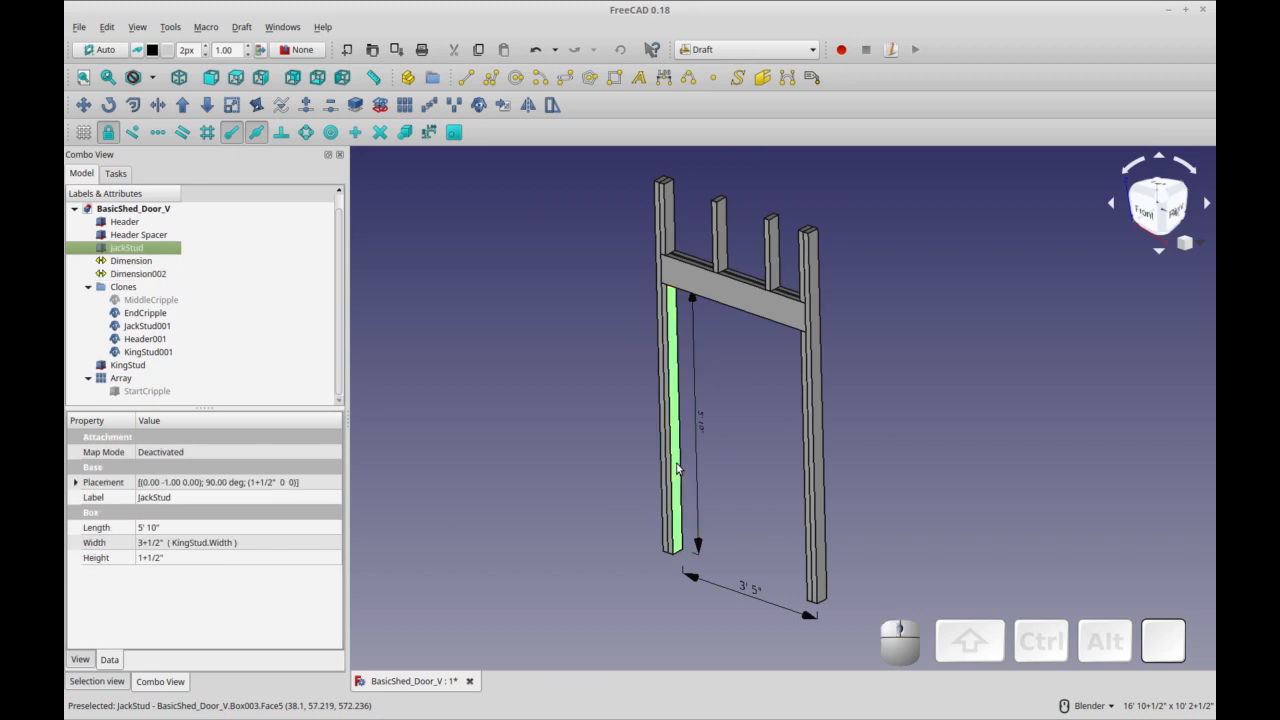
click(187, 529)
click(335, 525)
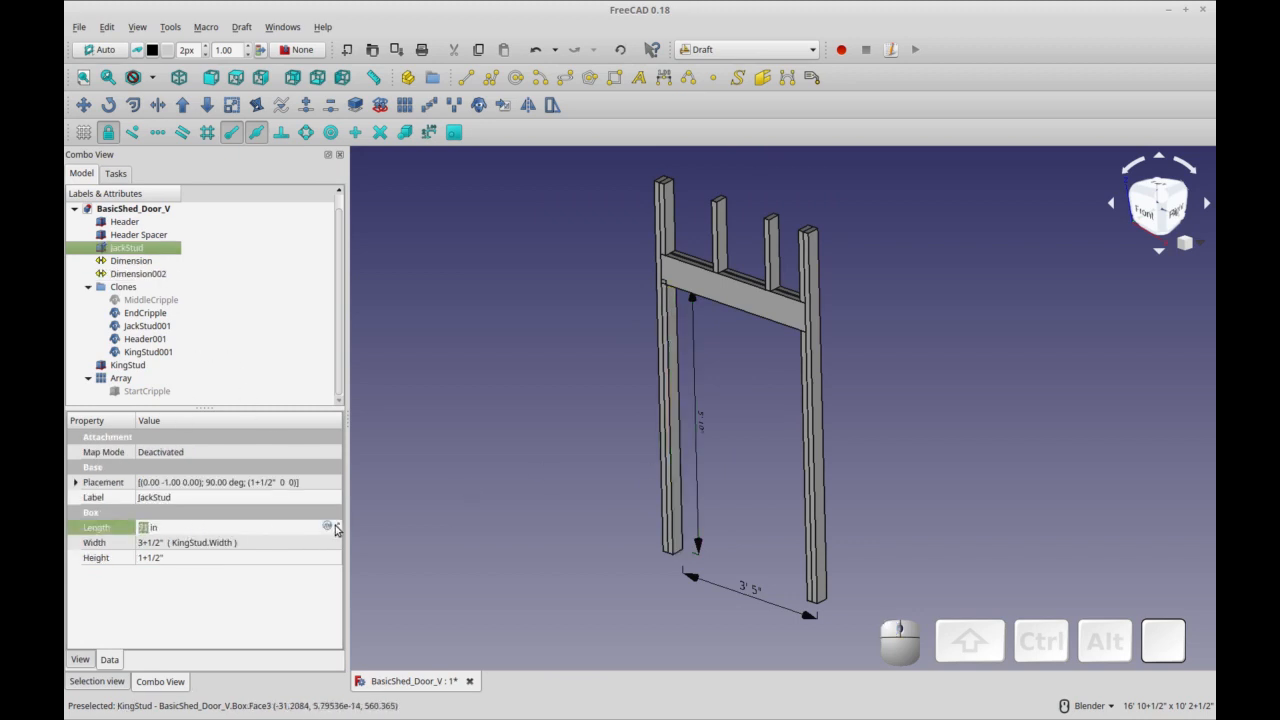
scroll(335, 525, up, 2)
scroll(286, 528, up, 2)
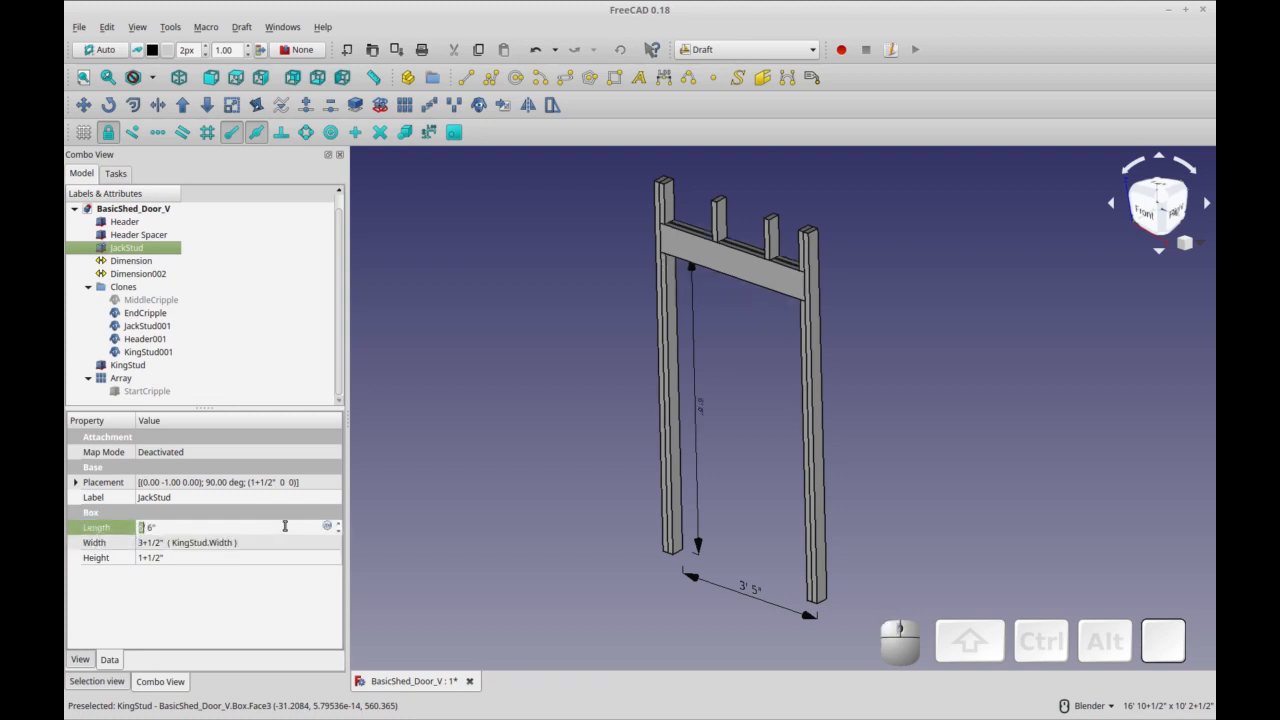
click(338, 526)
click(322, 542)
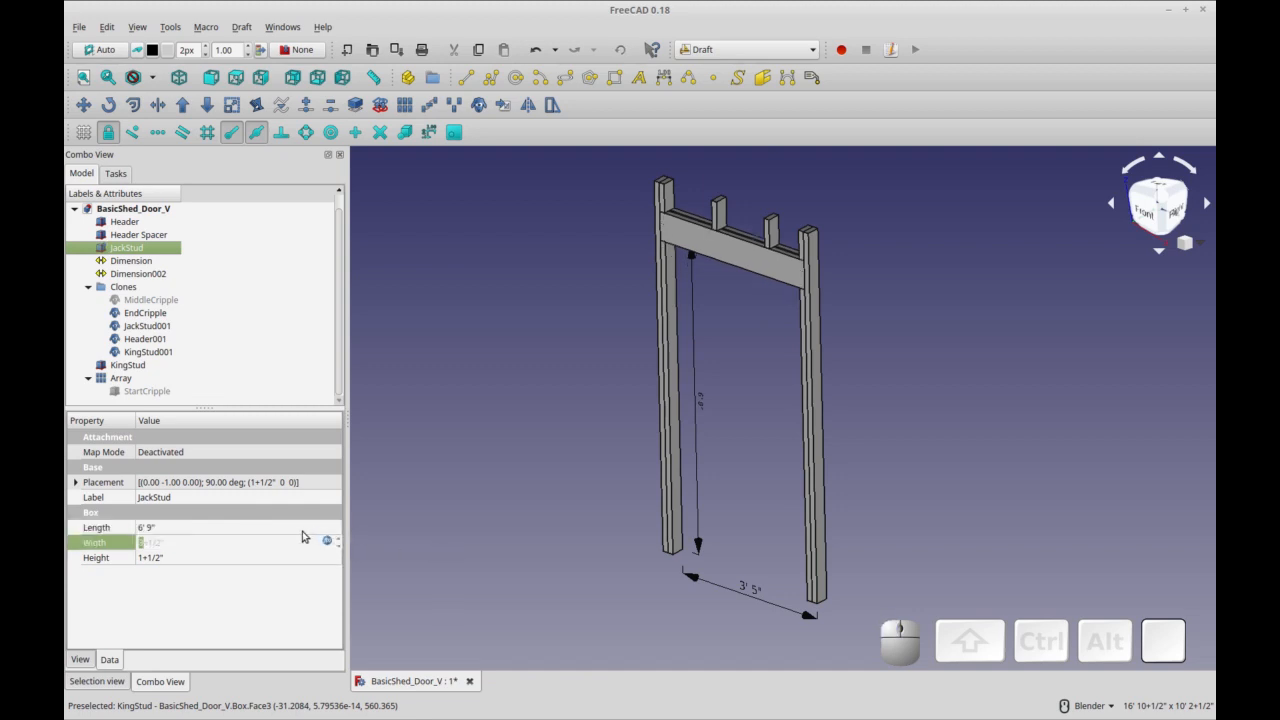
click(271, 527)
middle_drag(590, 500, 616, 552)
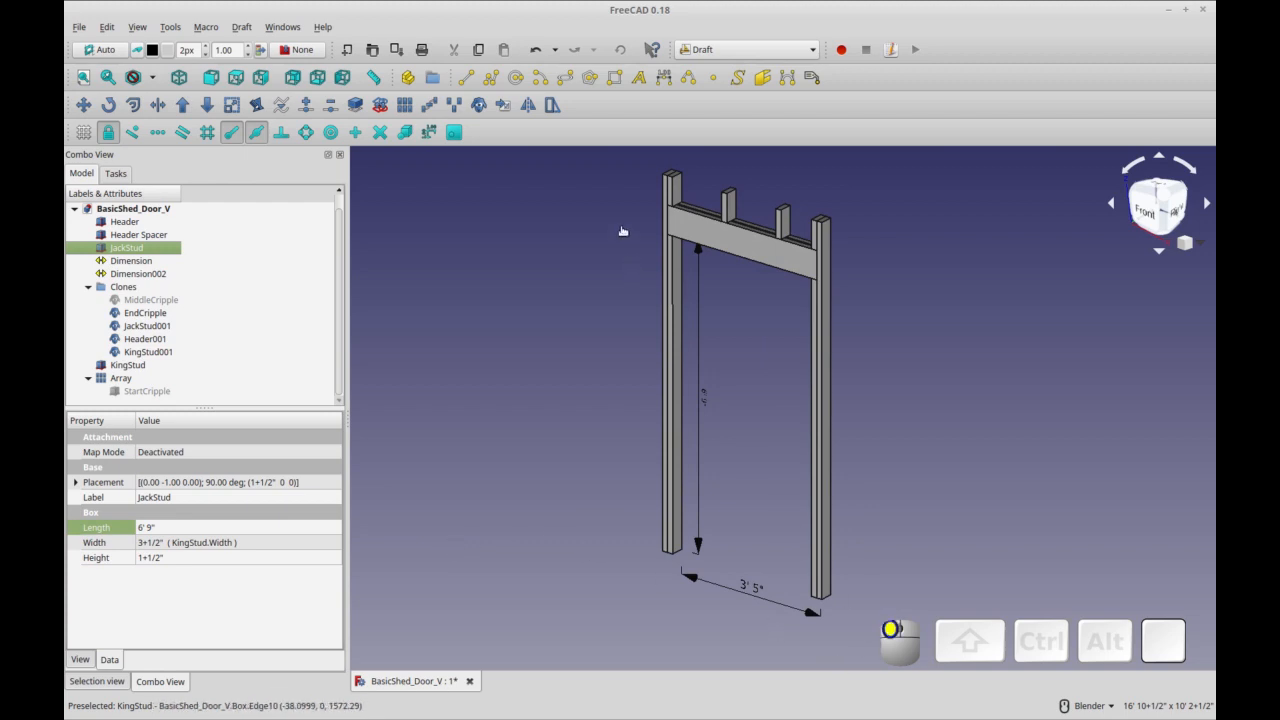
click(620, 176)
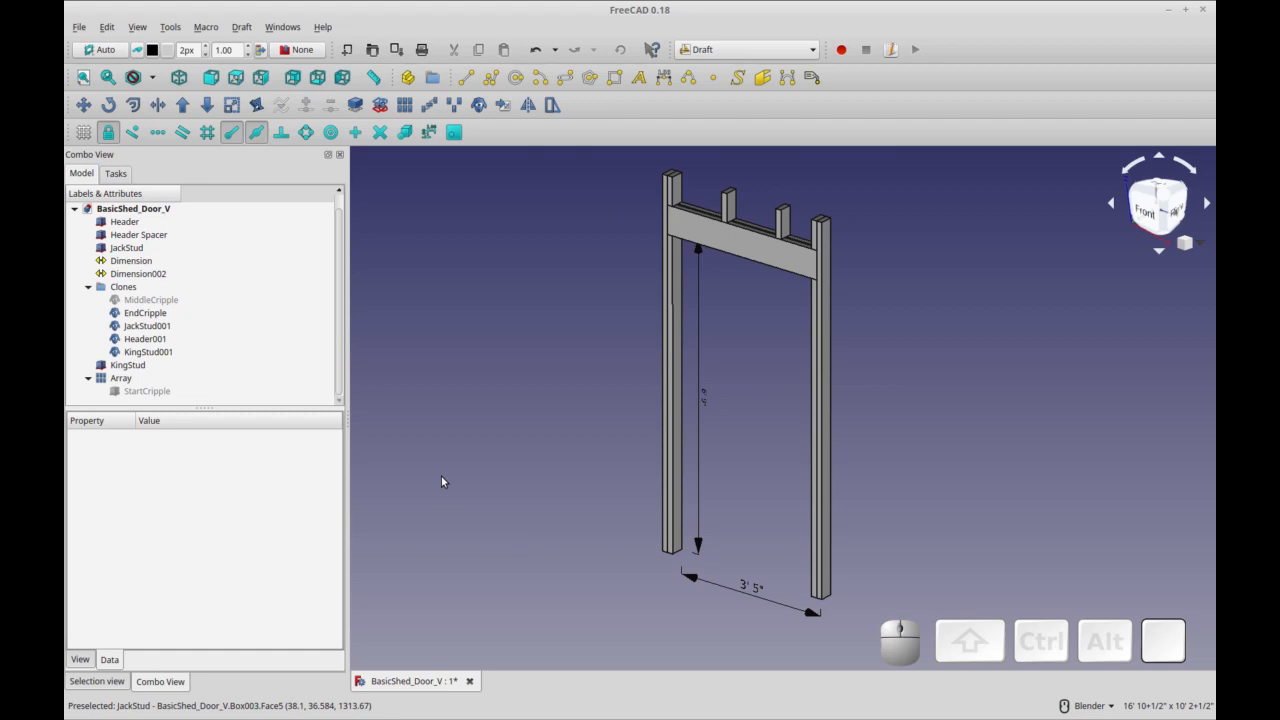
middle_drag(866, 495, 905, 497)
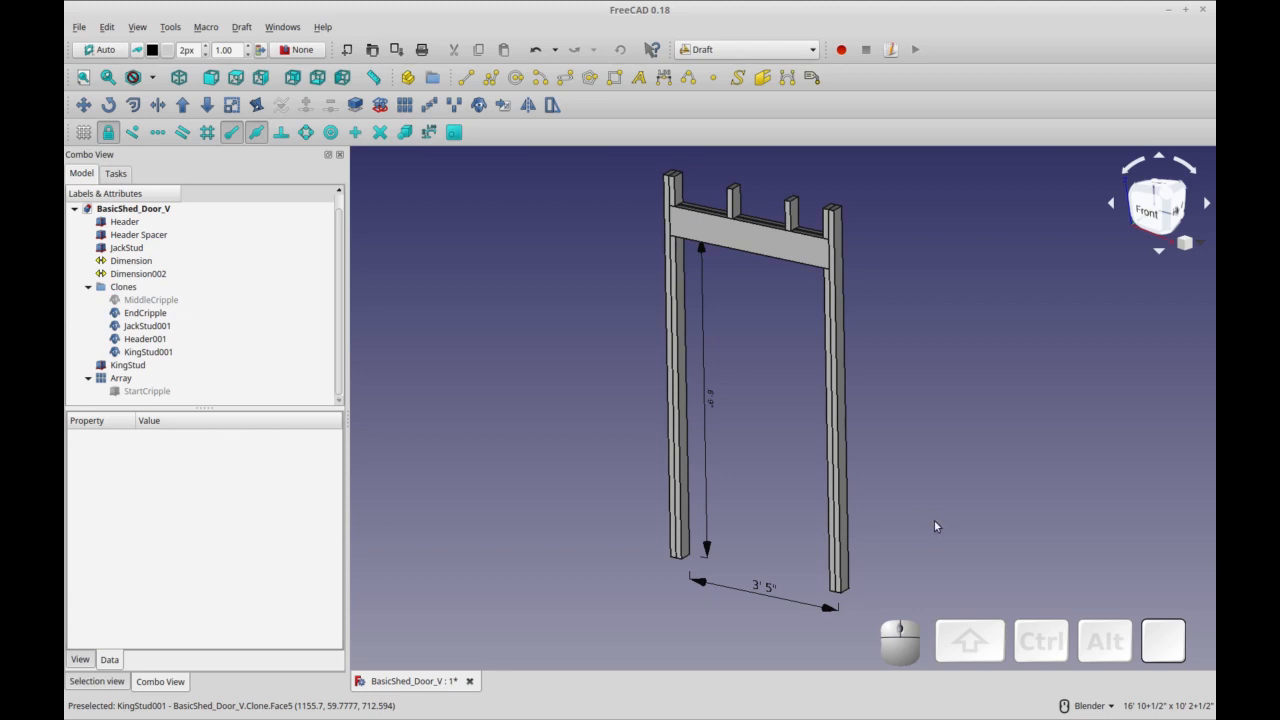
middle_drag(951, 534, 917, 533)
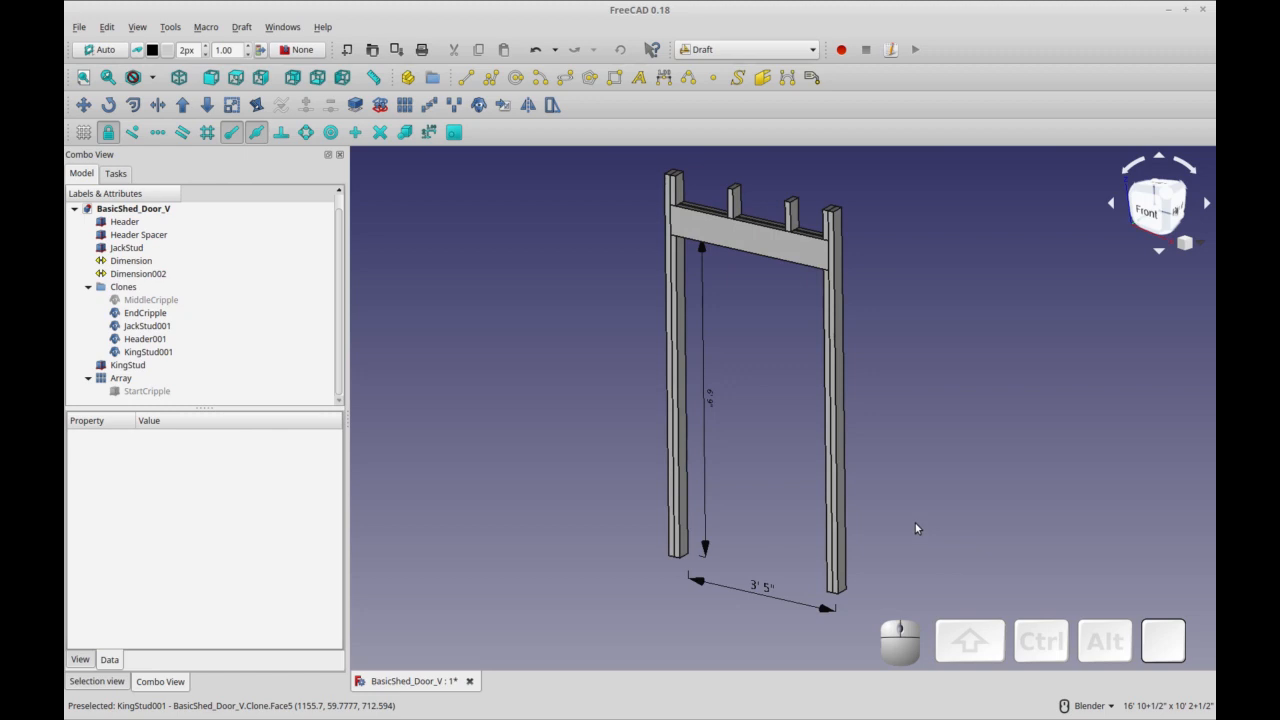